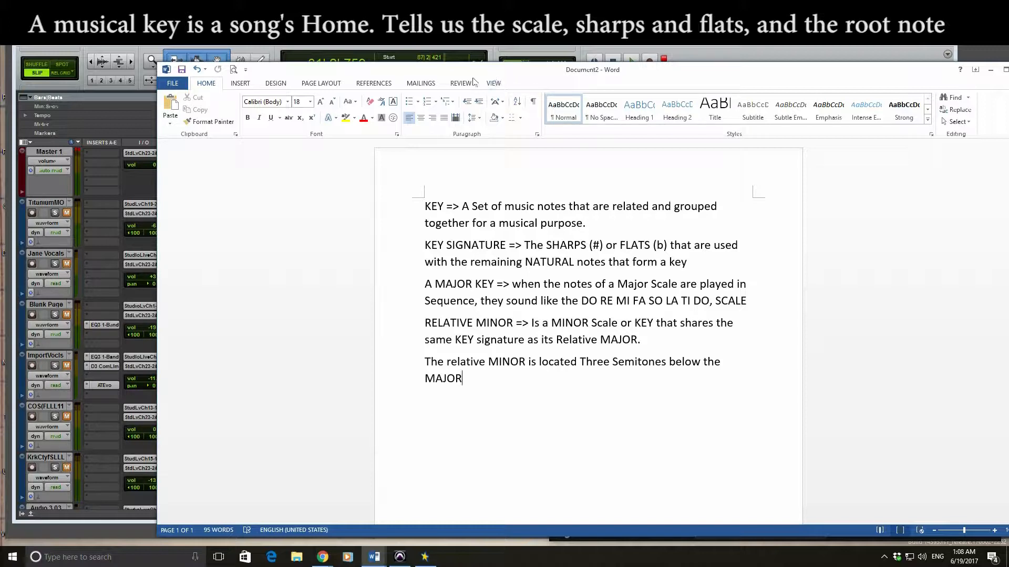
- Move the Word document aside and play the D above middle C on the Mini Grand keyboard
{"action": "left_click_drag", "start_coordinate": [459, 72], "coordinate": [1008, 96]}
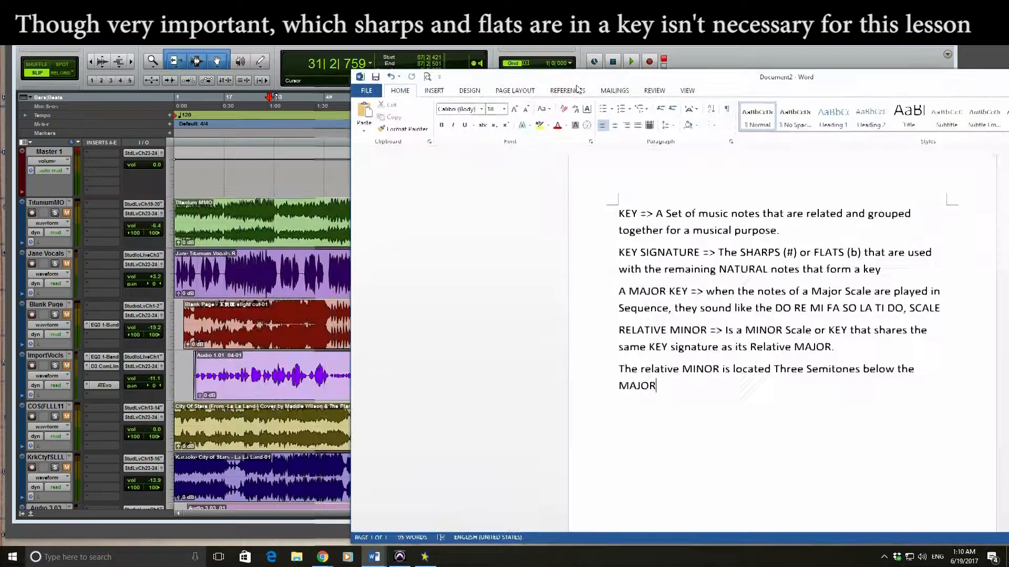
{"action": "left_click_drag", "start_coordinate": [656, 75], "coordinate": [474, 86]}
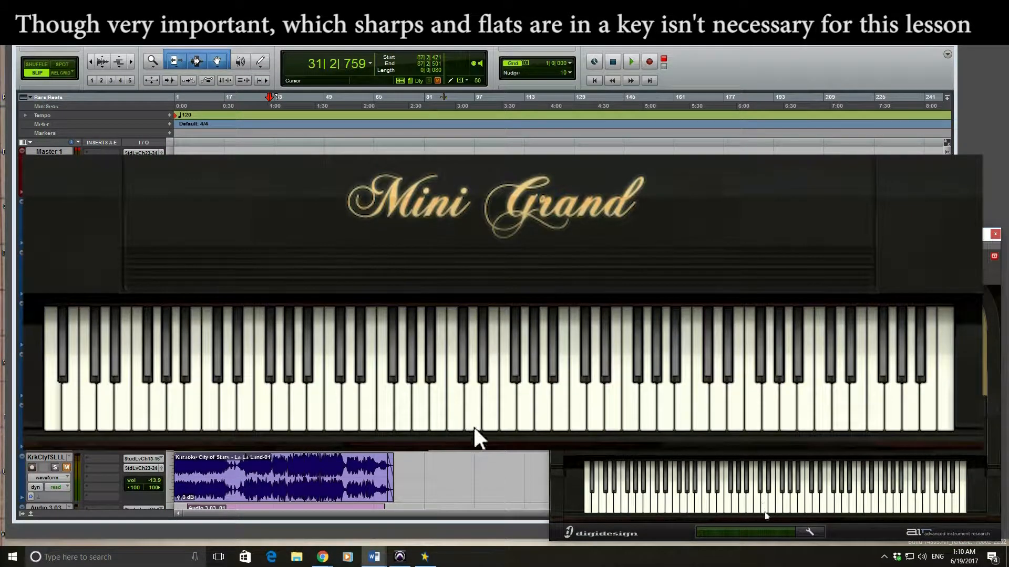
{"action": "left_click", "coordinate": [763, 505]}
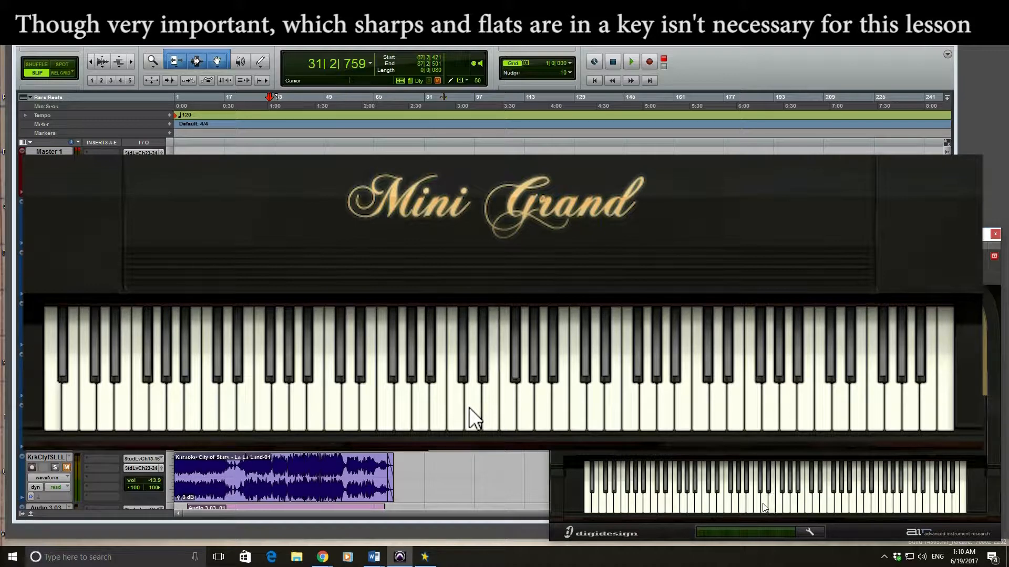
{"action": "left_click", "coordinate": [470, 415]}
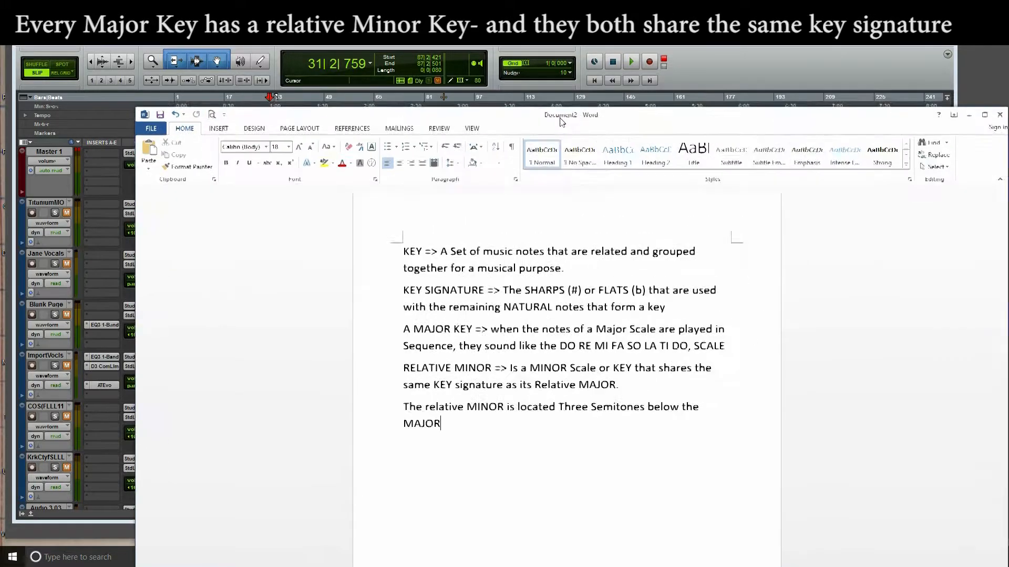
- Reposition and minimize the Word document, and play middle C and the B below it on the Mini Grand
{"action": "left_click_drag", "start_coordinate": [561, 122], "coordinate": [538, 86]}
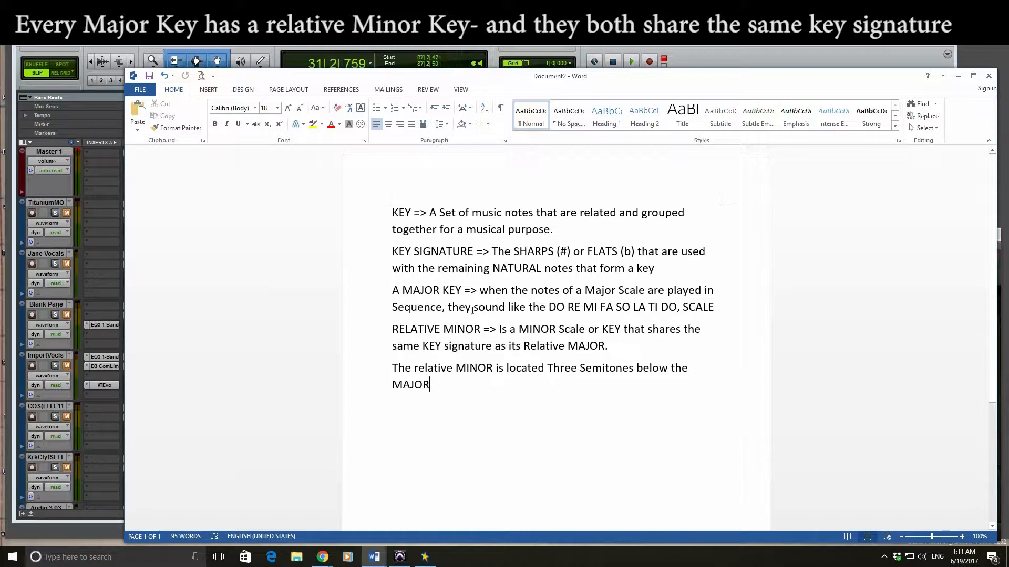
{"action": "left_click", "coordinate": [957, 77]}
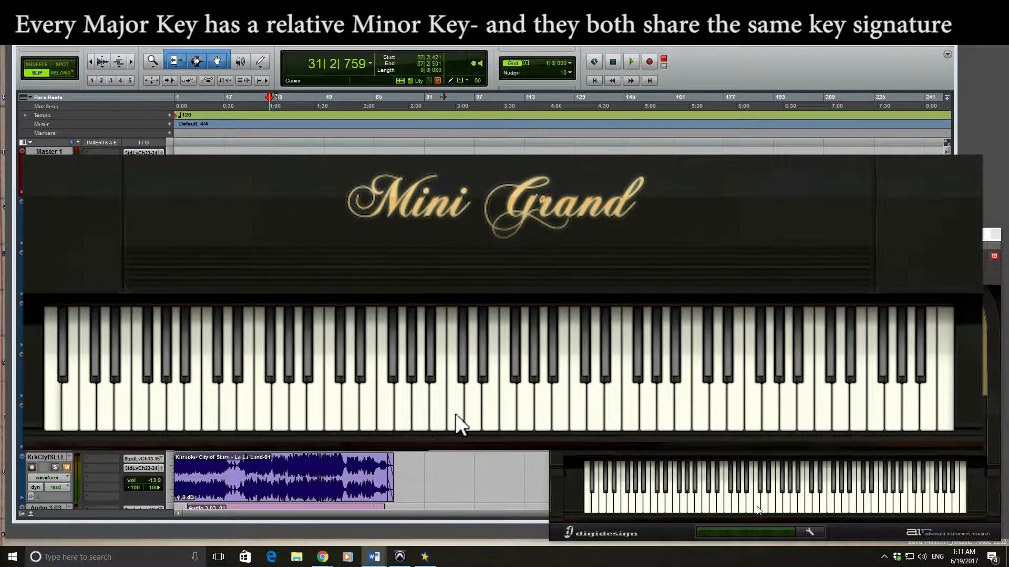
{"action": "left_click", "coordinate": [758, 510]}
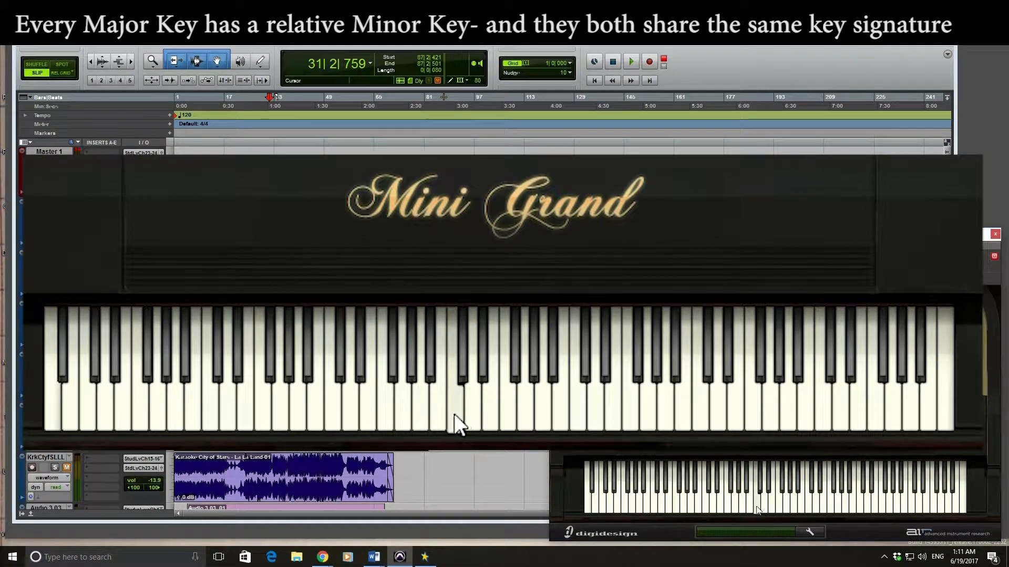
{"action": "left_click", "coordinate": [748, 507]}
{"action": "left_click", "coordinate": [754, 503]}
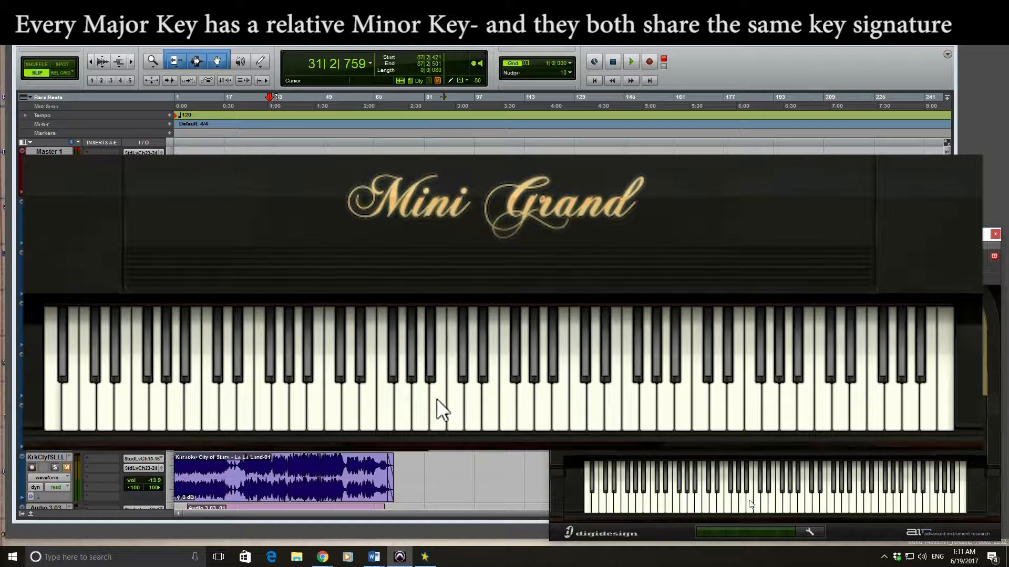
{"action": "left_click", "coordinate": [750, 505]}
{"action": "left_click", "coordinate": [754, 504]}
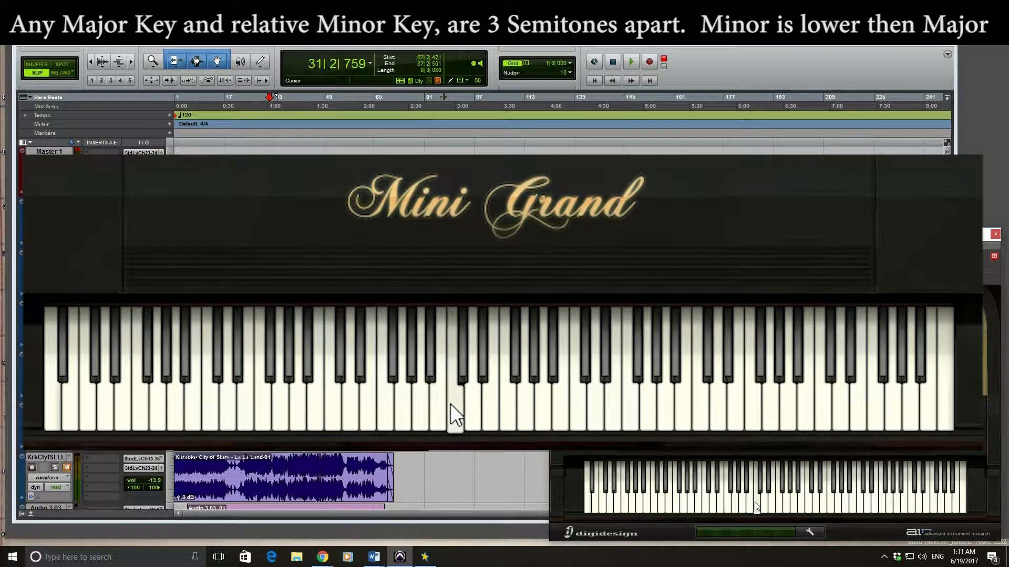
- Play the A below middle C several times, along with the A an octave above it
{"action": "left_click", "coordinate": [744, 508]}
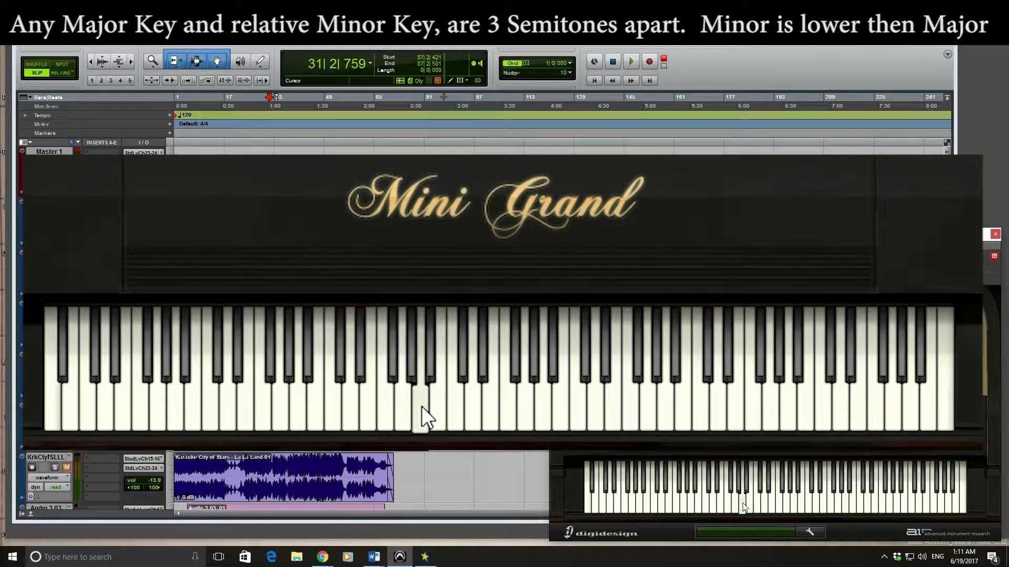
{"action": "left_click", "coordinate": [422, 406]}
{"action": "left_click", "coordinate": [422, 406]}
{"action": "left_click", "coordinate": [794, 507]}
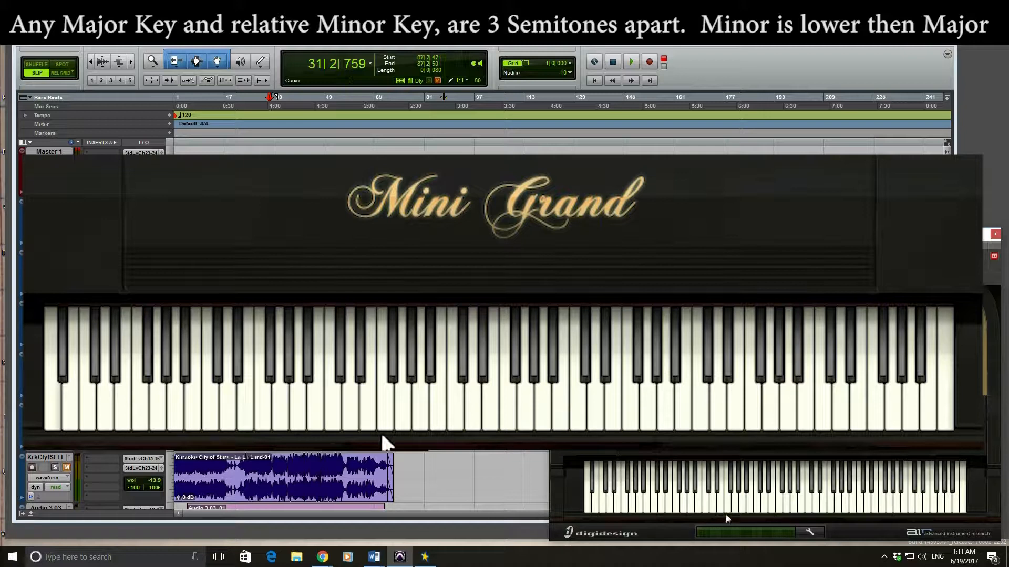
{"action": "left_click", "coordinate": [421, 408]}
{"action": "left_click", "coordinate": [421, 407]}
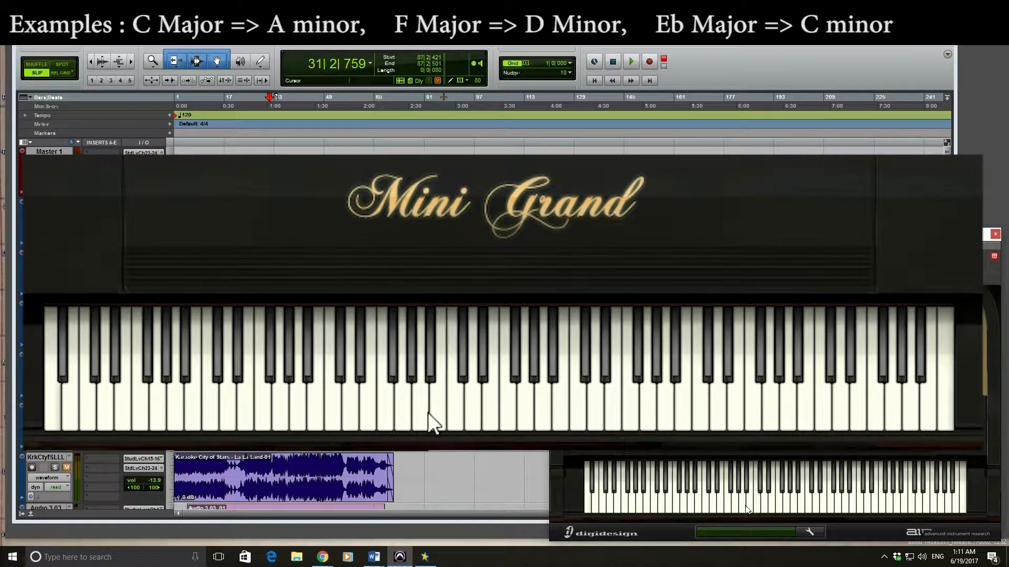
- Alternate between middle C and the A below it to compare the roots of C major and A minor
{"action": "left_click", "coordinate": [756, 508]}
{"action": "left_click", "coordinate": [743, 507]}
{"action": "left_click", "coordinate": [757, 508]}
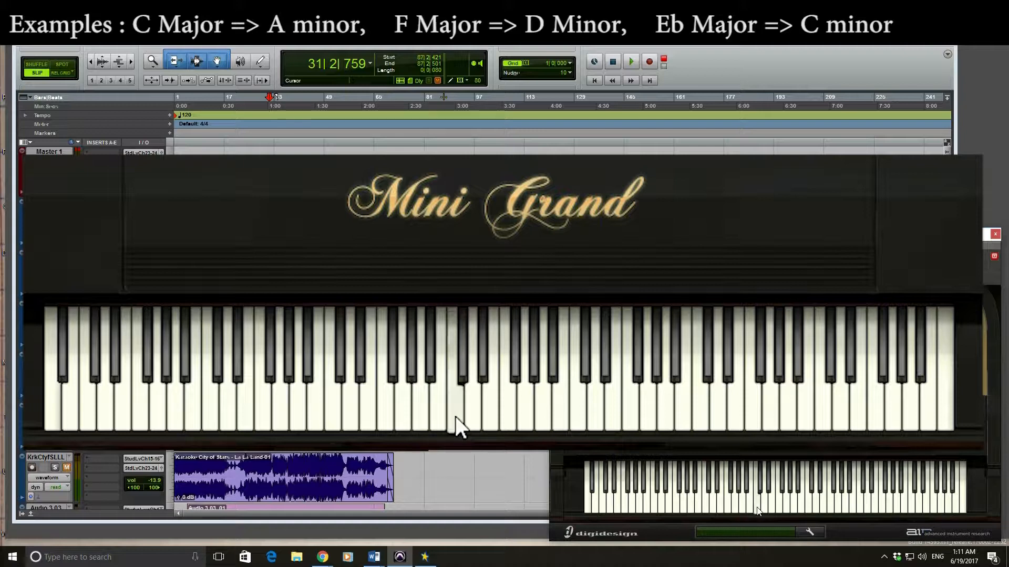
{"action": "left_click", "coordinate": [743, 508]}
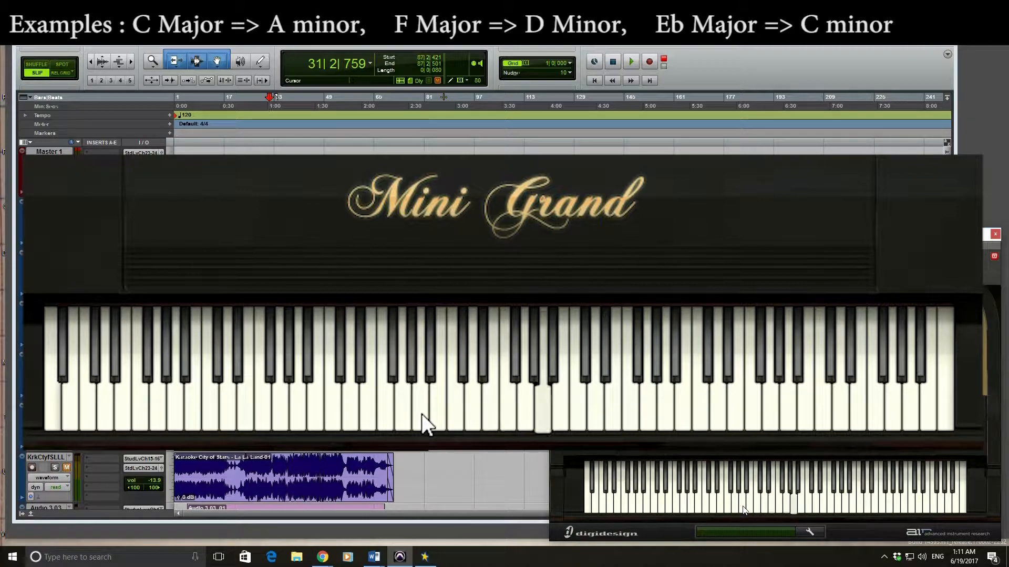
{"action": "left_click", "coordinate": [758, 506]}
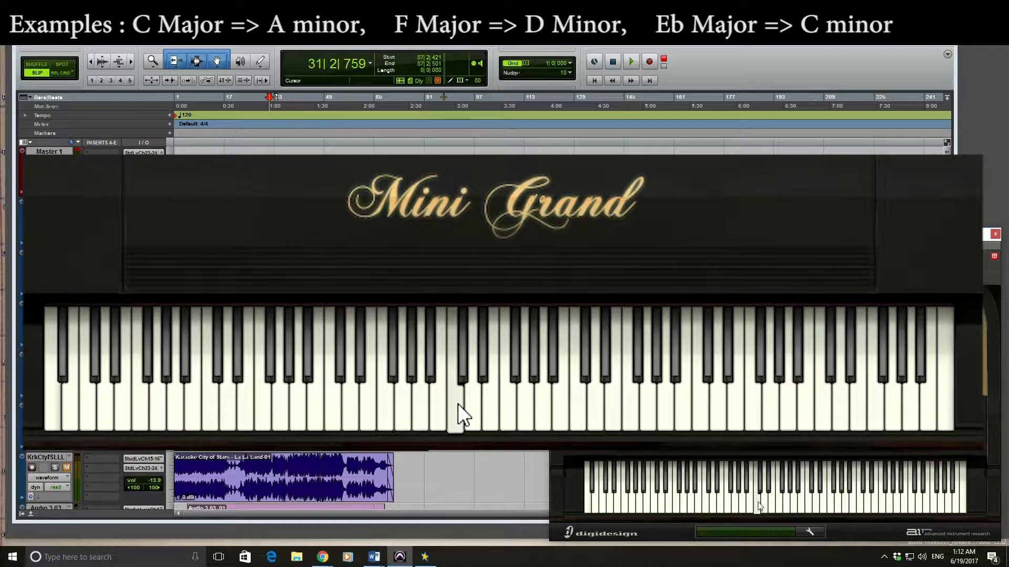
{"action": "left_click", "coordinate": [745, 505]}
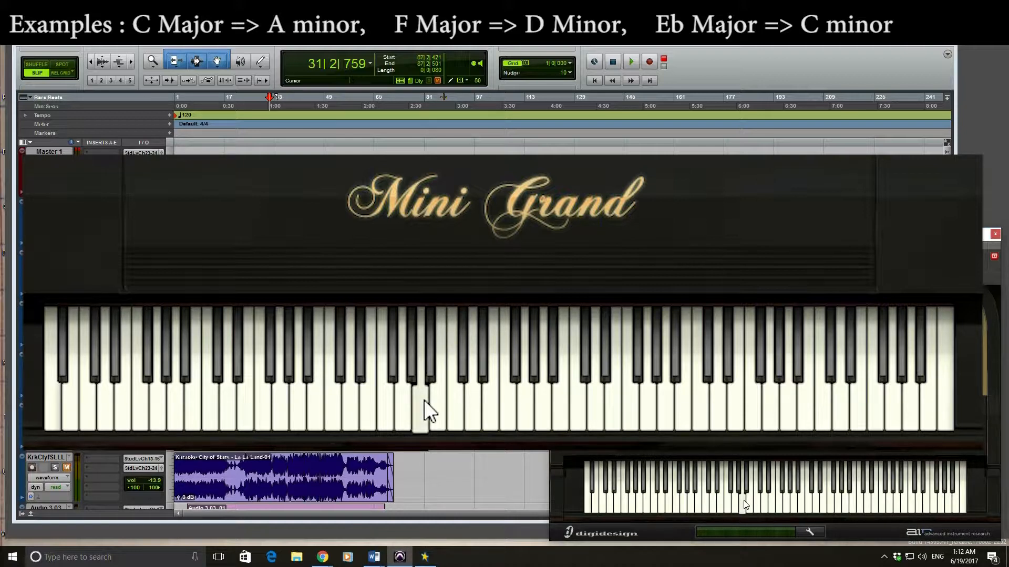
- Play the G below middle C and the E beneath it to compare the roots of G major and E minor
{"action": "left_click", "coordinate": [405, 405]}
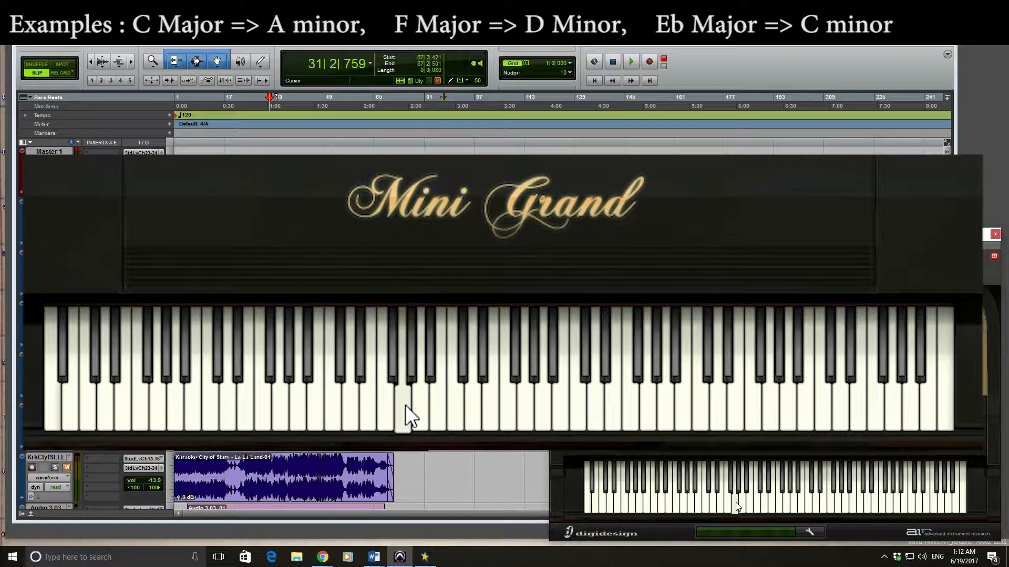
{"action": "left_click", "coordinate": [405, 405]}
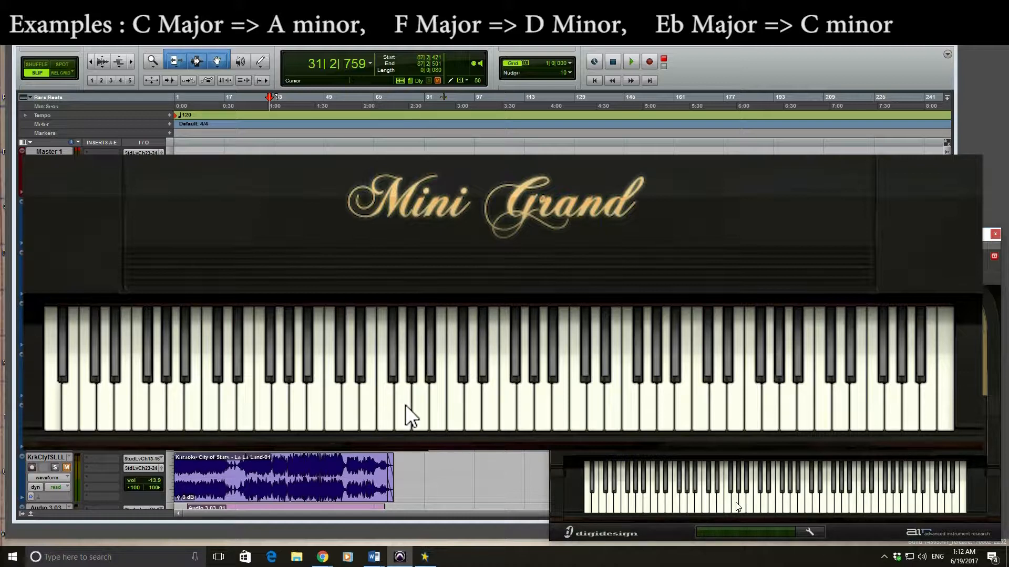
{"action": "left_click", "coordinate": [366, 406]}
{"action": "left_click", "coordinate": [367, 405]}
{"action": "left_click", "coordinate": [401, 404]}
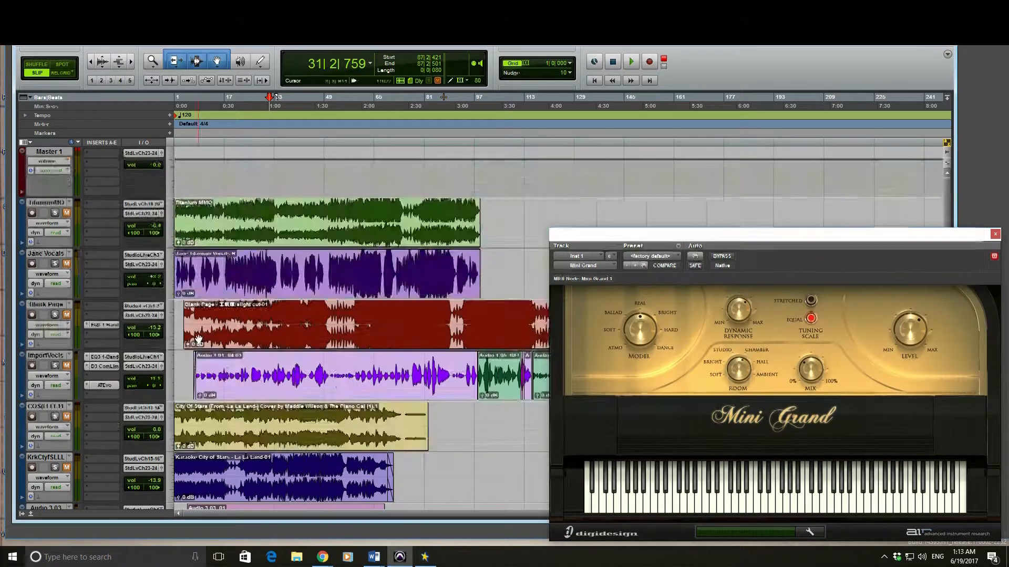
- Select the TitanumMO track and set its volume to -5.2 dB
{"action": "scroll", "coordinate": [259, 309], "scroll_direction": "up", "scroll_amount": 3}
{"action": "scroll", "coordinate": [258, 315], "scroll_direction": "down", "scroll_amount": 6}
{"action": "scroll", "coordinate": [247, 331], "scroll_direction": "up", "scroll_amount": 6}
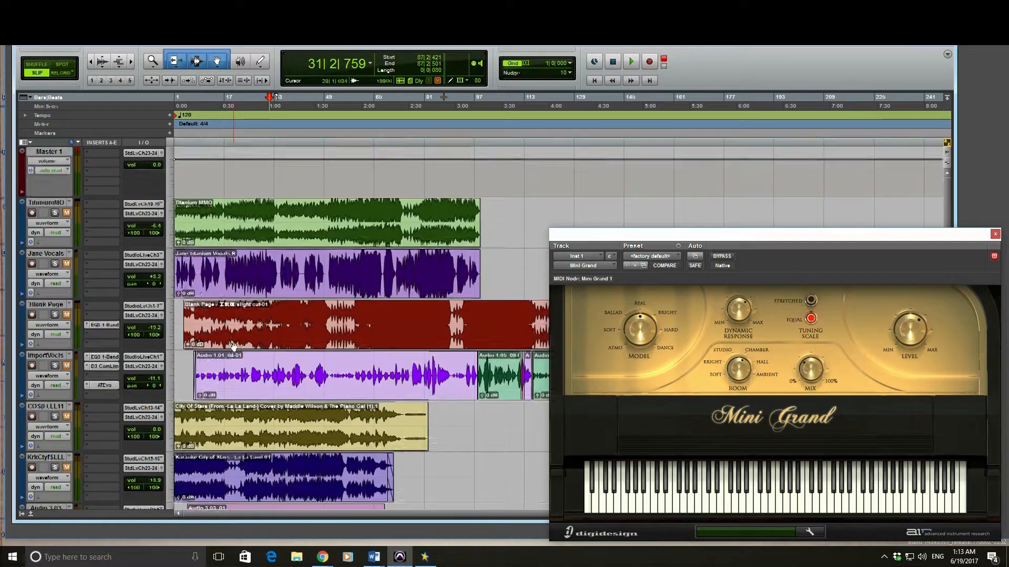
{"action": "left_click", "coordinate": [52, 202]}
{"action": "left_click_drag", "start_coordinate": [154, 226], "coordinate": [154, 227]}
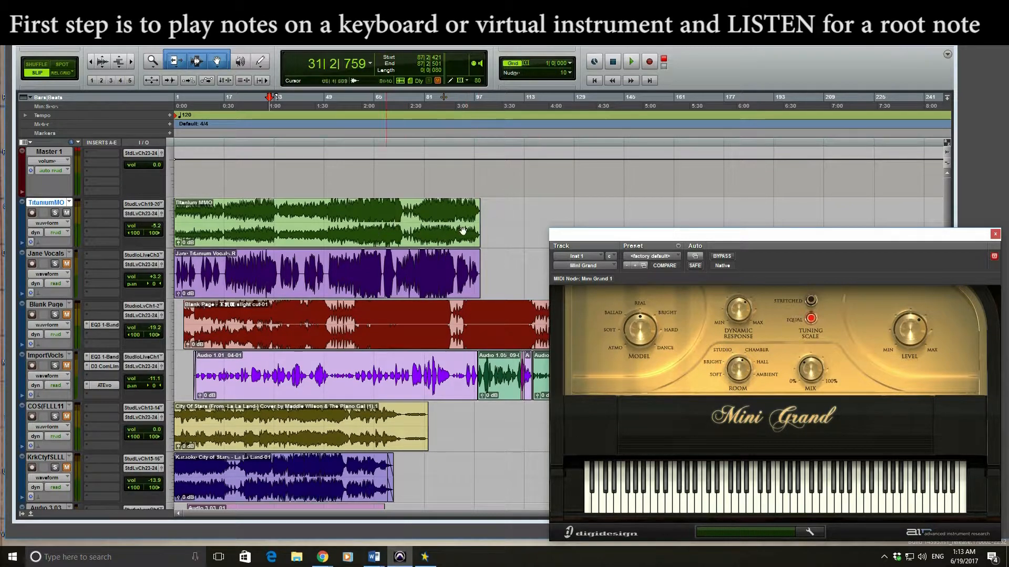
- Bring the Mix window beside the Edit window and reduce its height, with the channel faders in view
{"action": "left_click_drag", "start_coordinate": [1008, 63], "coordinate": [918, 55]}
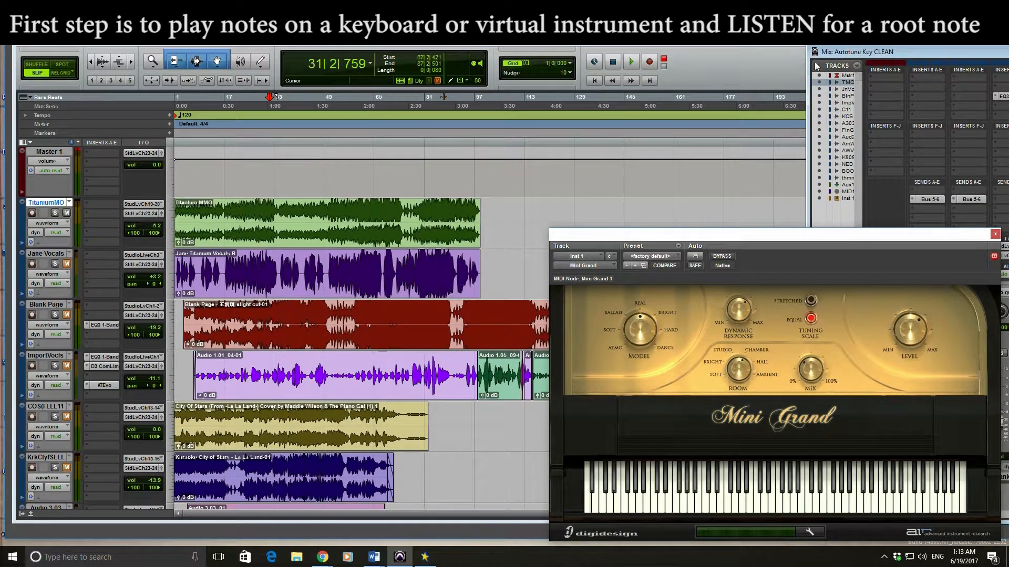
{"action": "mouse_move", "coordinate": [903, 49]}
{"action": "left_mouse_down"}
{"action": "mouse_move", "coordinate": [894, 145]}
{"action": "mouse_move", "coordinate": [899, 49]}
{"action": "left_mouse_up"}
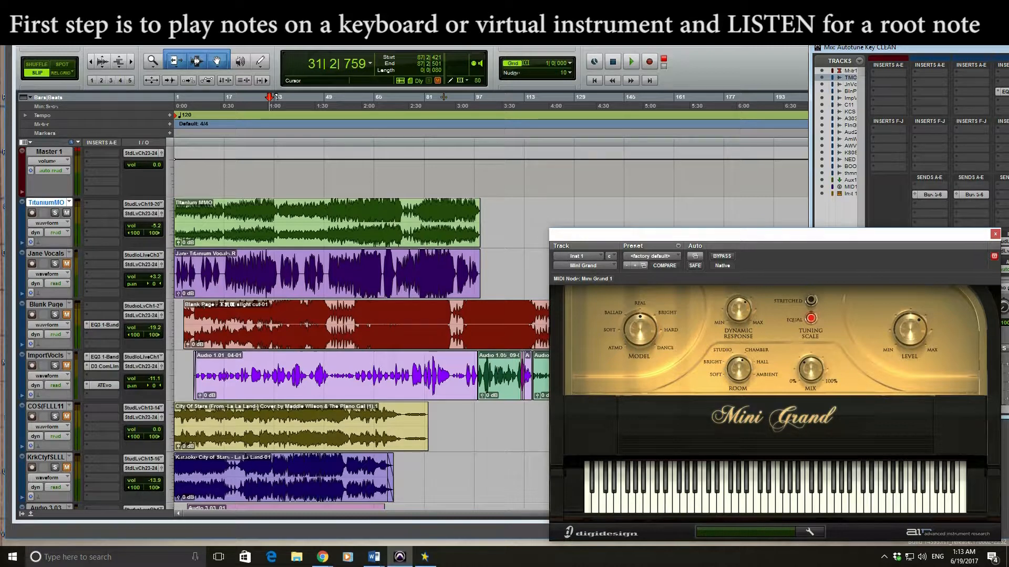
{"action": "scroll", "coordinate": [935, 141], "scroll_direction": "down", "scroll_amount": 4}
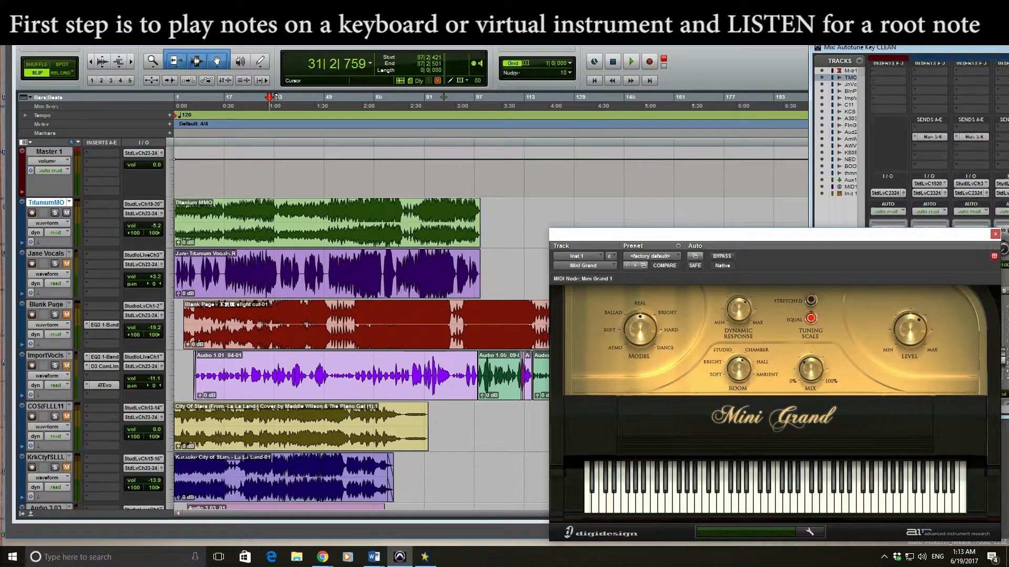
{"action": "left_click_drag", "start_coordinate": [1004, 419], "coordinate": [1005, 231]}
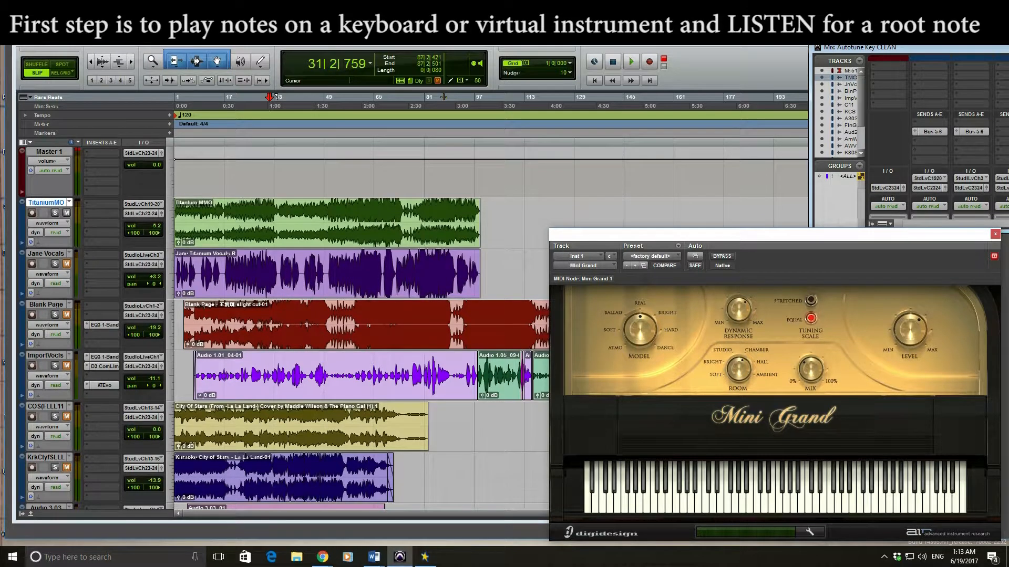
{"action": "scroll", "coordinate": [939, 139], "scroll_direction": "down", "scroll_amount": 4}
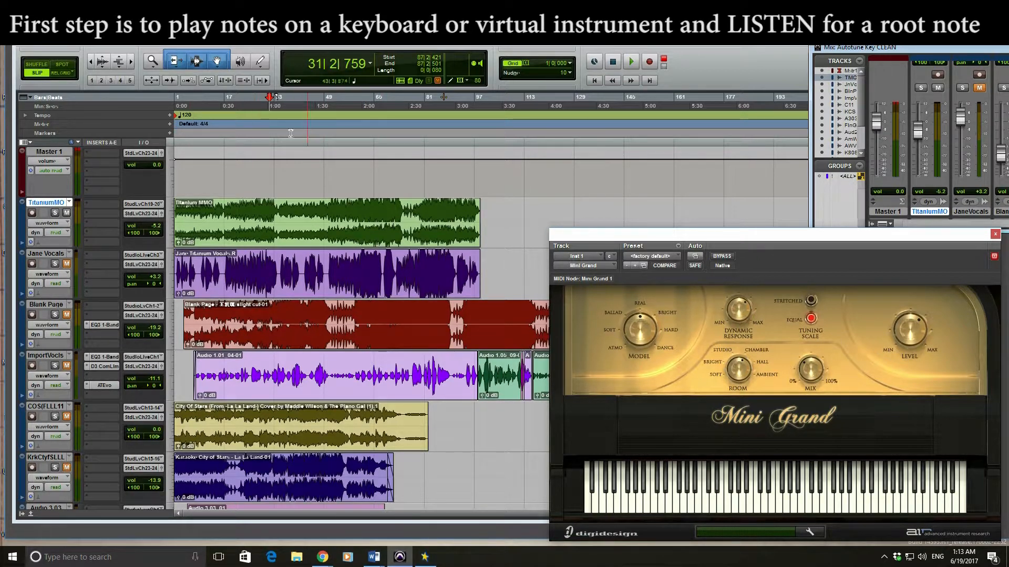
- Set the timeline cursor near the song's beginning at about 4|3|771 and start playback
{"action": "left_click", "coordinate": [220, 107]}
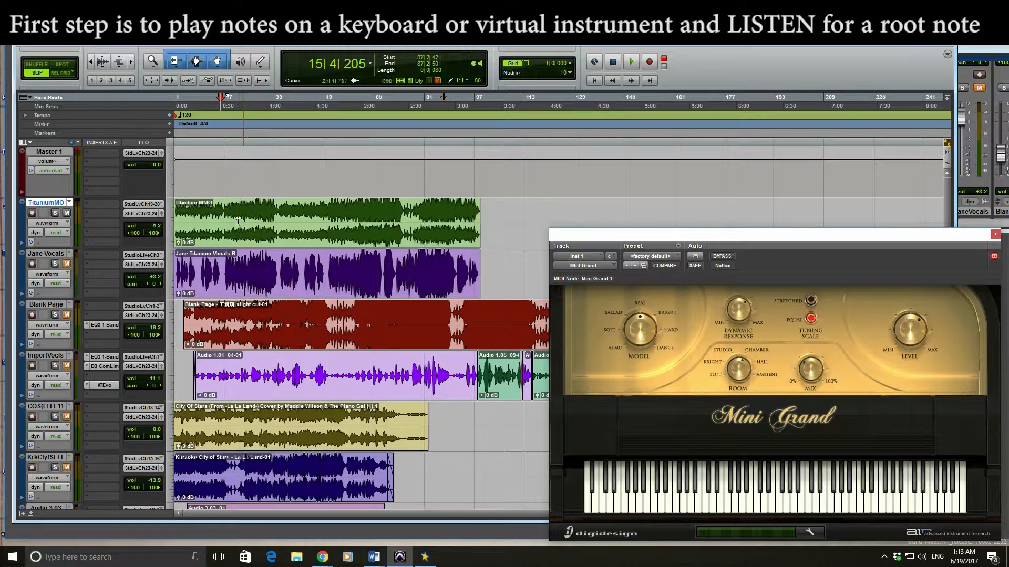
{"action": "left_click", "coordinate": [185, 107]}
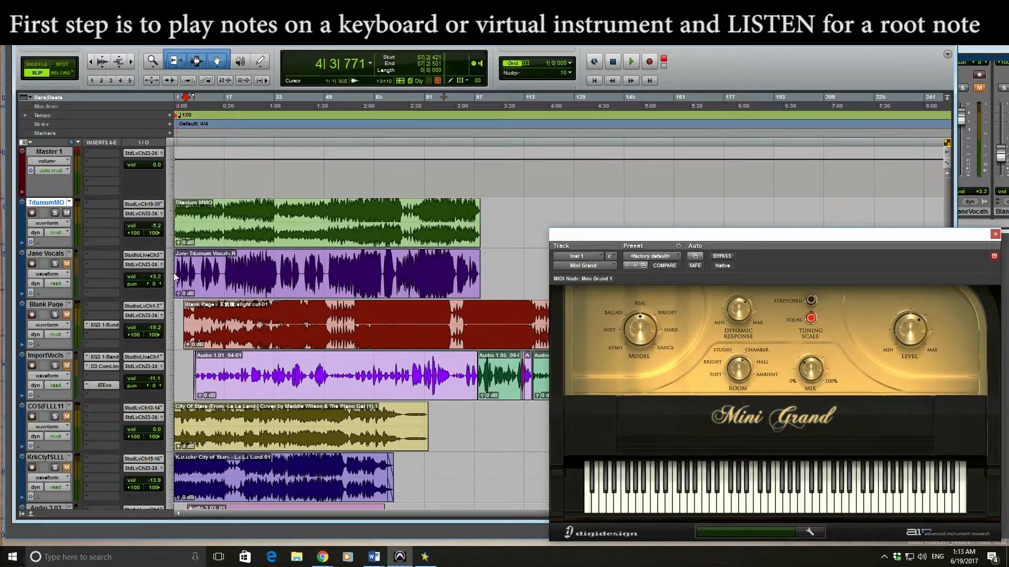
{"action": "scroll", "coordinate": [262, 207], "scroll_direction": "down", "scroll_amount": 3}
{"action": "scroll", "coordinate": [262, 206], "scroll_direction": "up", "scroll_amount": 3}
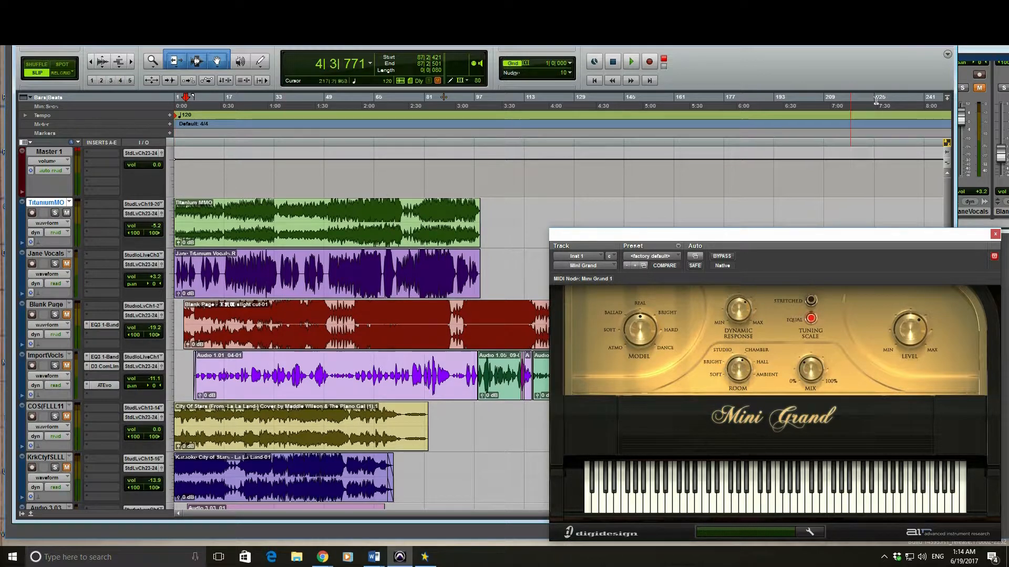
{"action": "key", "text": "space"}
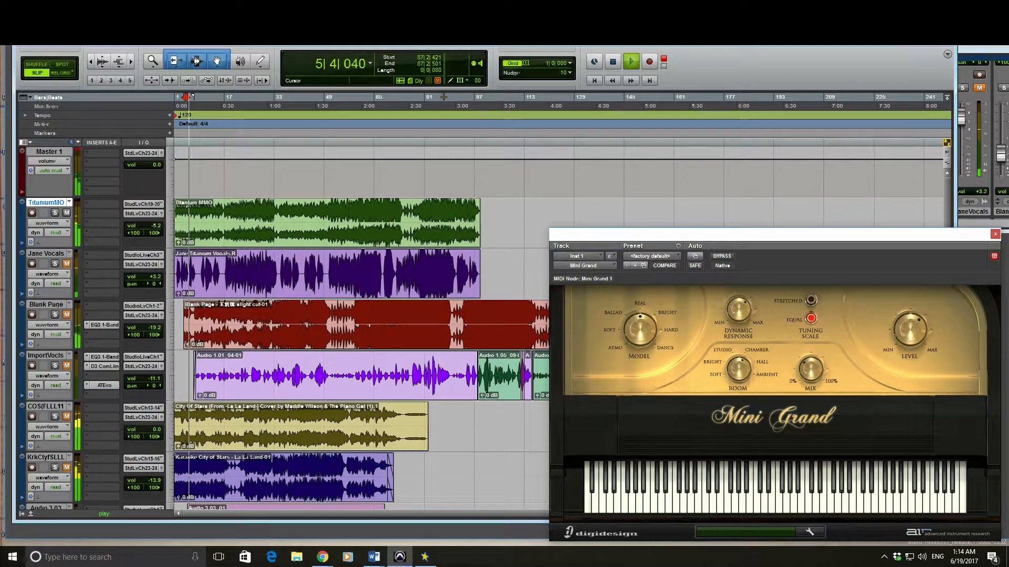
- Bring the Mix window forward to view the channel faders during playback, and move it back off the Edit window
{"action": "left_click", "coordinate": [981, 49]}
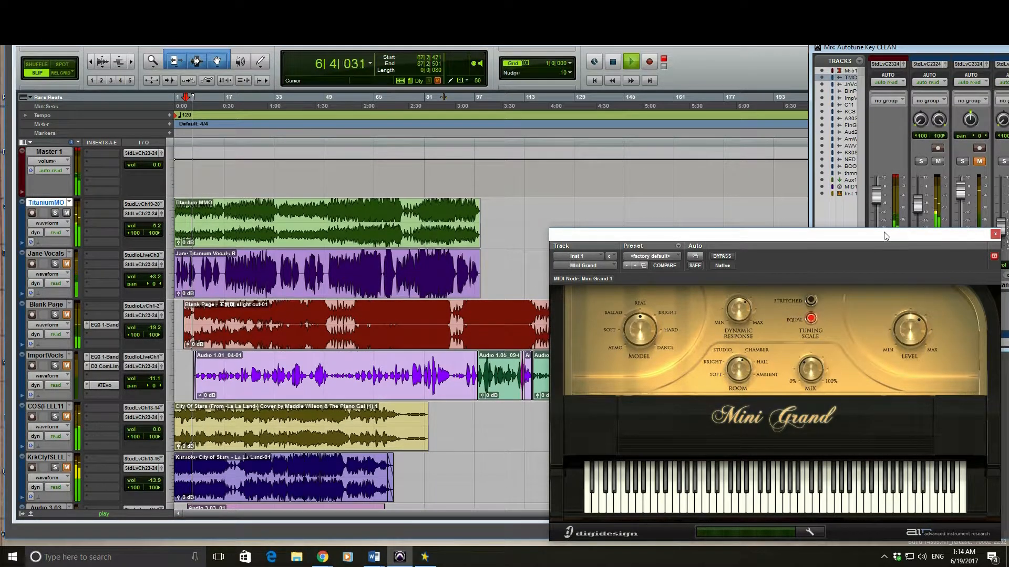
{"action": "mouse_move", "coordinate": [875, 50]}
{"action": "left_mouse_down"}
{"action": "mouse_move", "coordinate": [872, 82]}
{"action": "mouse_move", "coordinate": [863, 35]}
{"action": "left_mouse_up"}
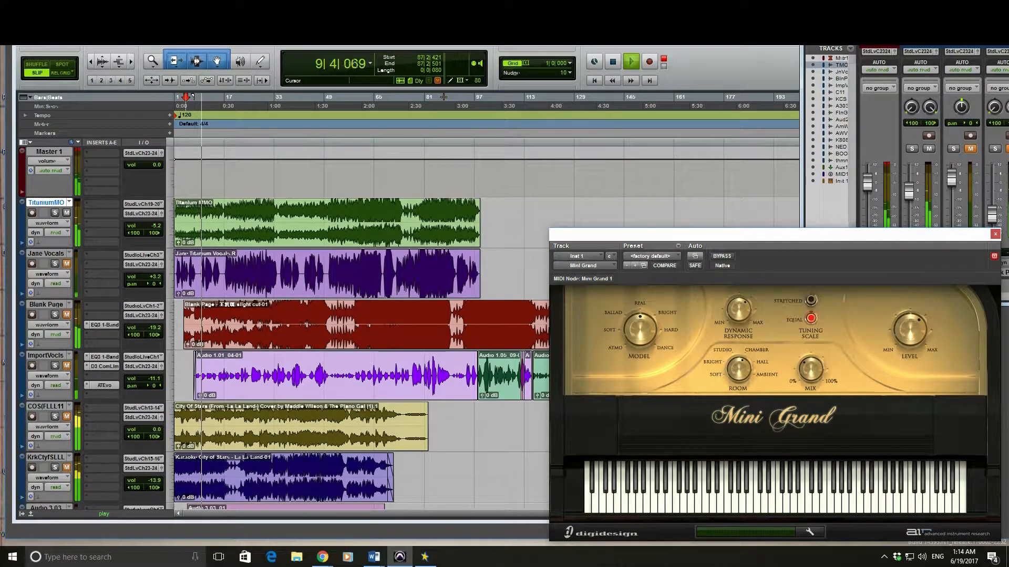
{"action": "left_click_drag", "start_coordinate": [863, 34], "coordinate": [863, 2]}
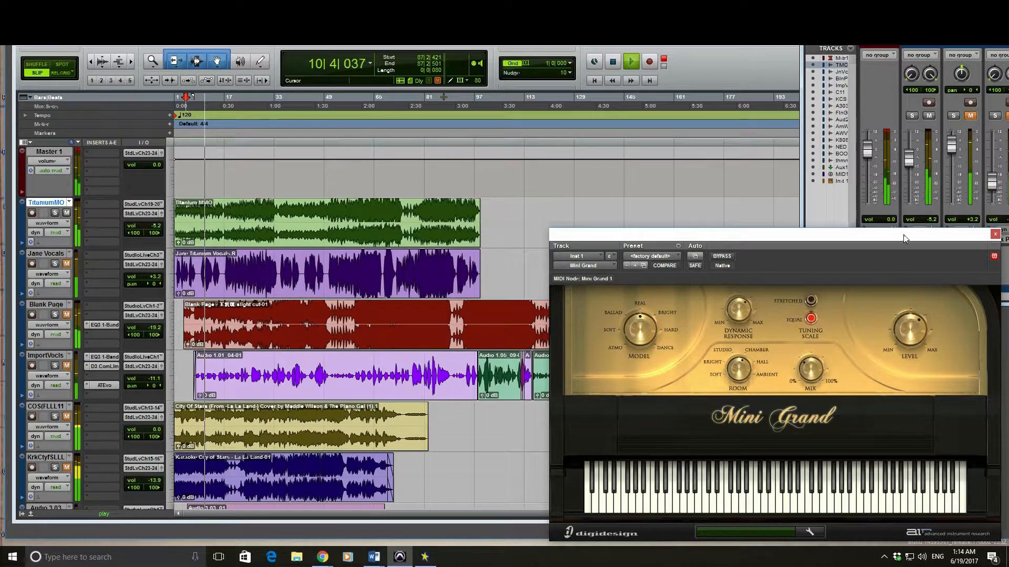
{"action": "mouse_move", "coordinate": [899, 235]}
{"action": "left_mouse_down"}
{"action": "mouse_move", "coordinate": [998, 265]}
{"action": "mouse_move", "coordinate": [909, 231]}
{"action": "mouse_move", "coordinate": [678, 220]}
{"action": "mouse_move", "coordinate": [787, 203]}
{"action": "mouse_move", "coordinate": [910, 227]}
{"action": "mouse_move", "coordinate": [903, 234]}
{"action": "left_mouse_up"}
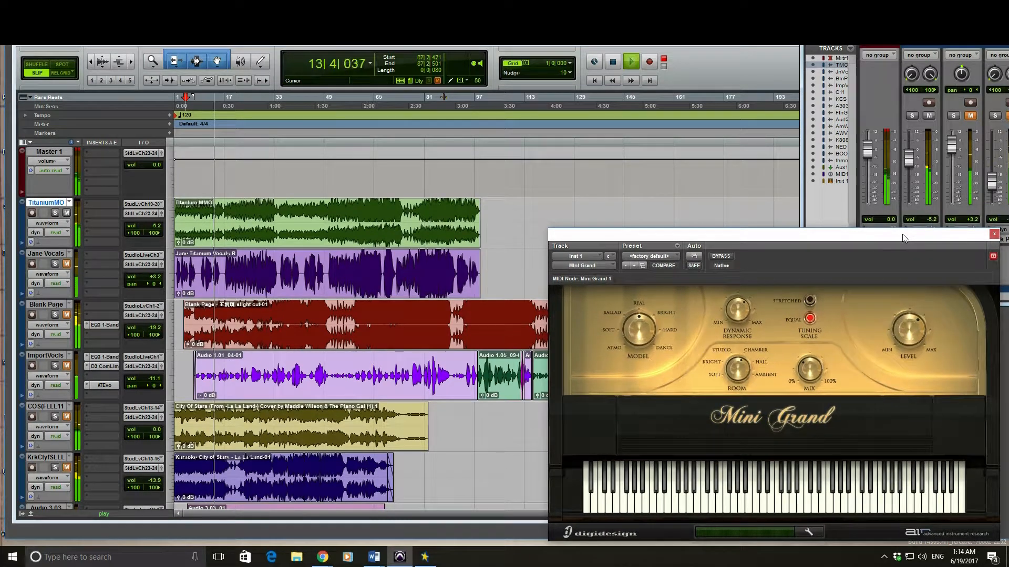
{"action": "left_click_drag", "start_coordinate": [835, 36], "coordinate": [1008, 115]}
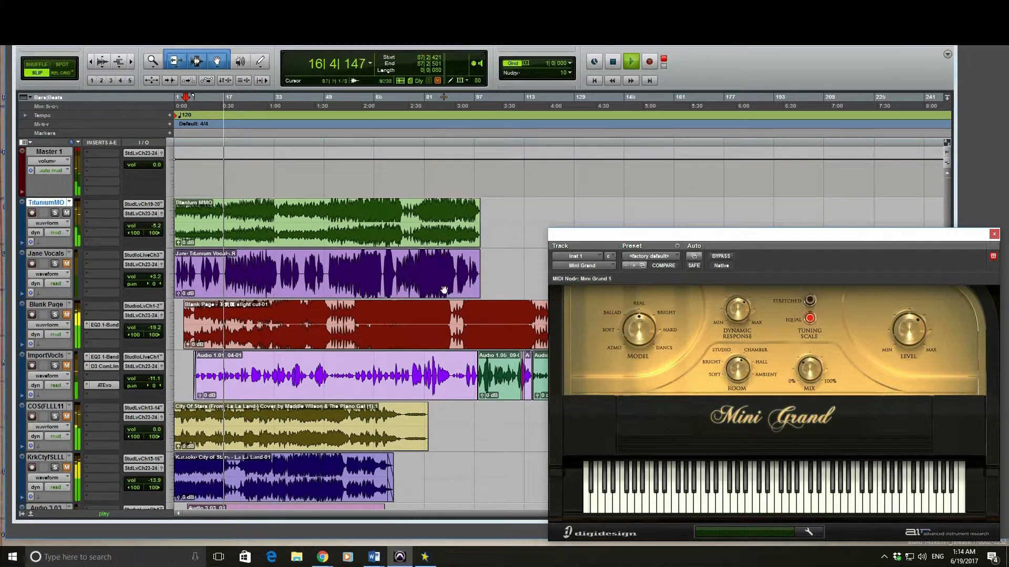
- Unmute the Titanium vocals track below TitanumMO and lower its volume to -22.2 dB
{"action": "left_click", "coordinate": [66, 265]}
{"action": "left_click_drag", "start_coordinate": [156, 276], "coordinate": [156, 288]}
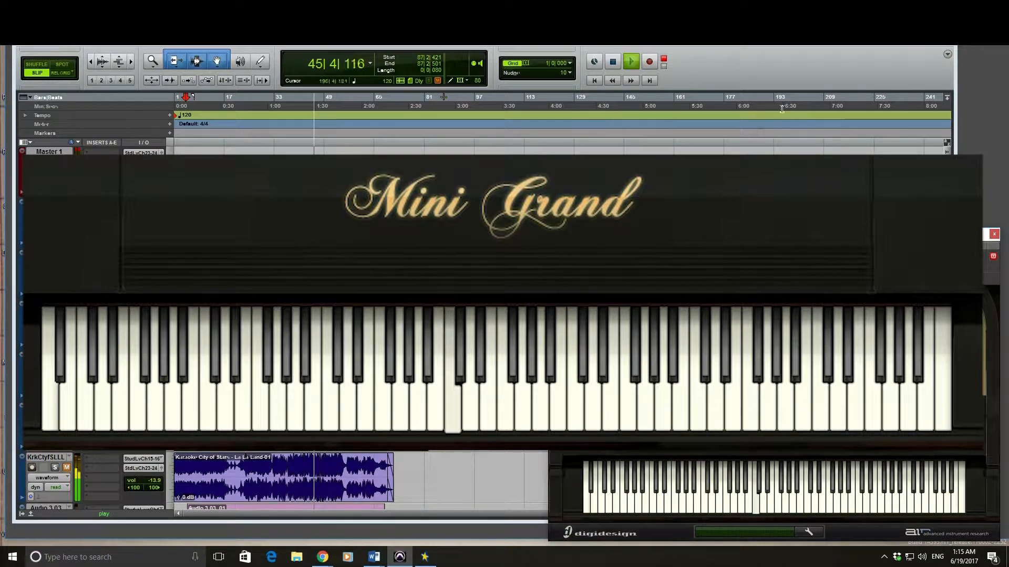
- Replay the song from 4|3|771 while testing the note C on the Mini Grand against it, and stop playback
{"action": "key", "text": "space"}
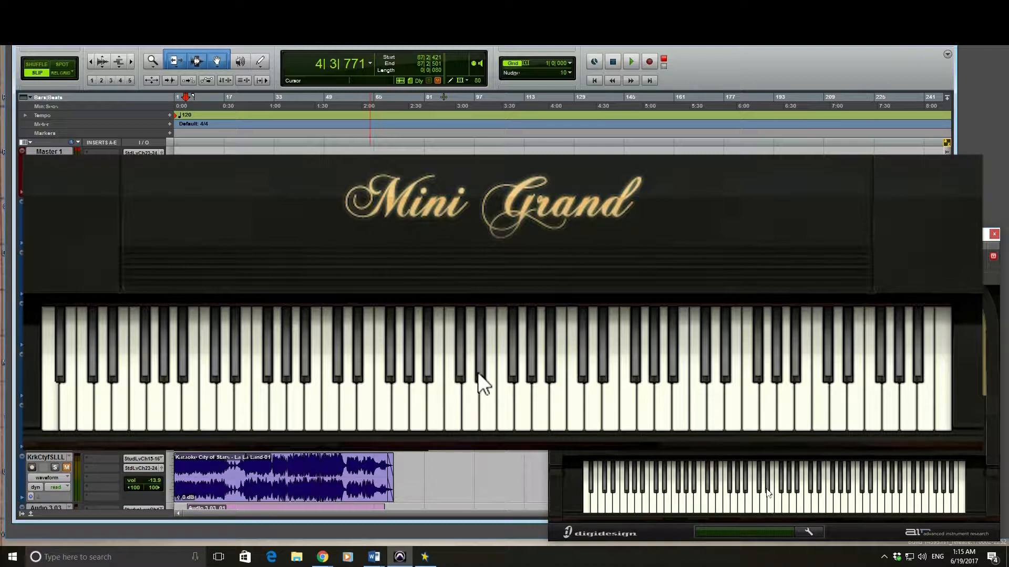
{"action": "left_click", "coordinate": [458, 408]}
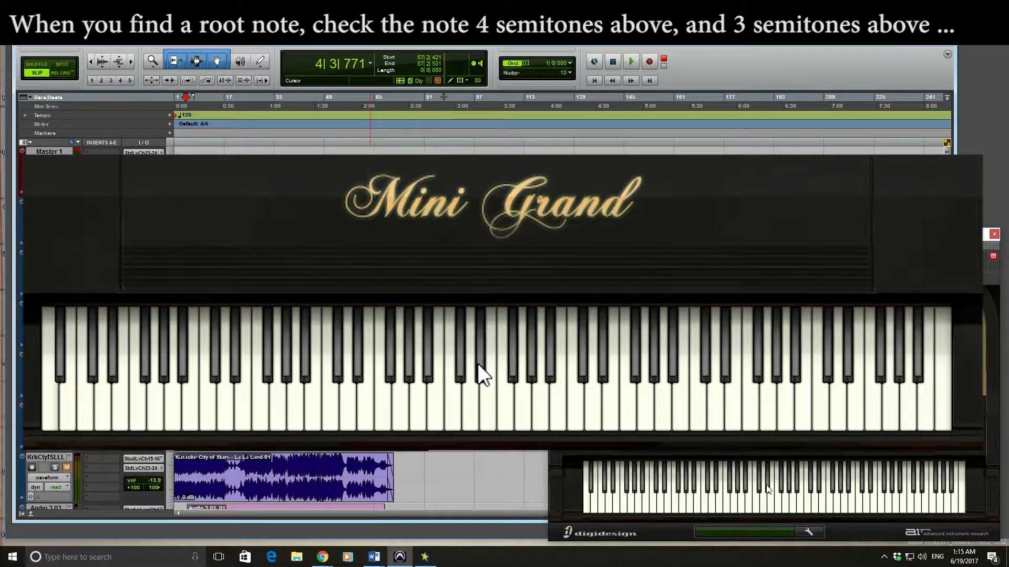
{"action": "key", "text": "space"}
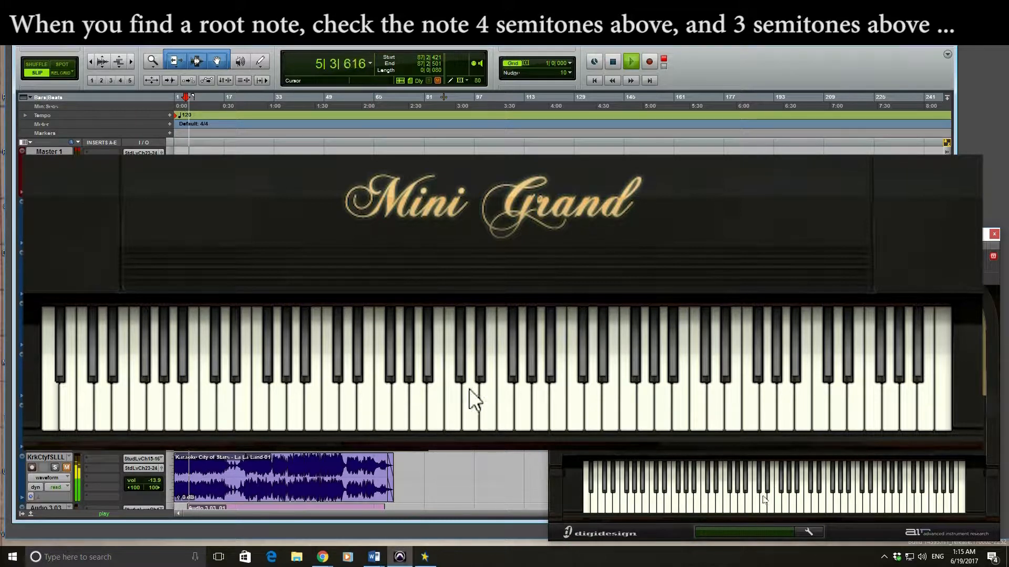
{"action": "left_click", "coordinate": [459, 417]}
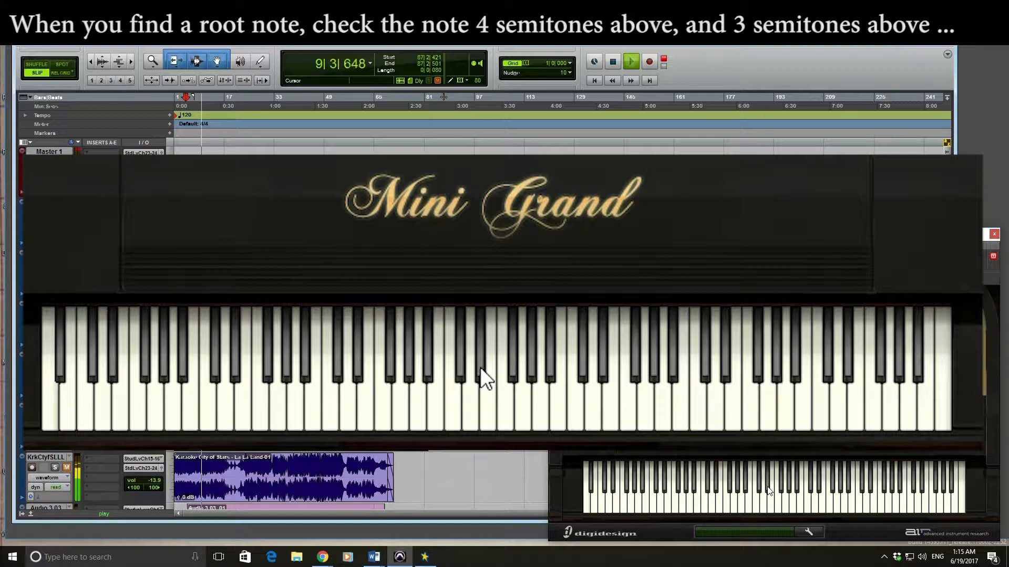
{"action": "key", "text": "space"}
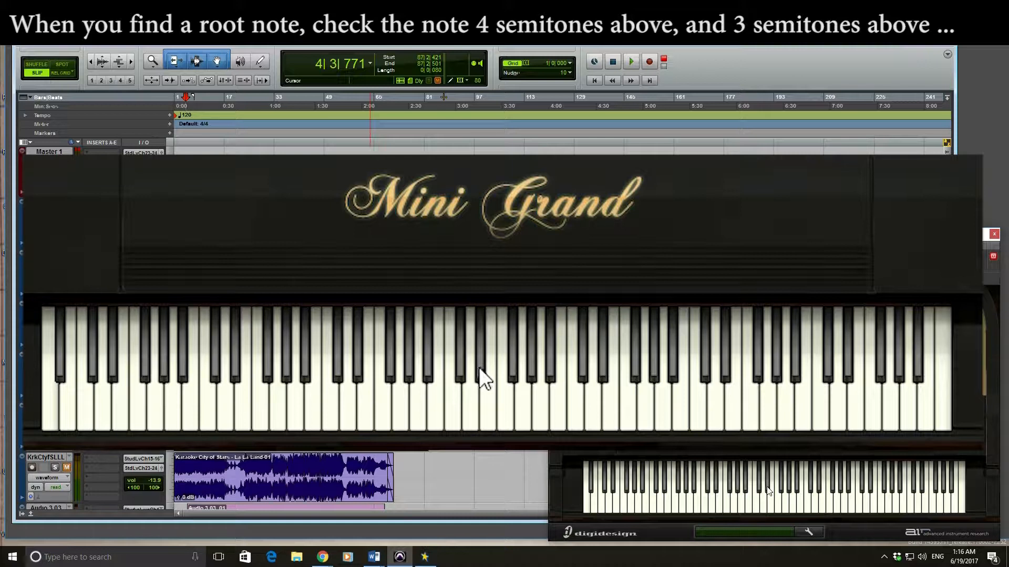
- With playback stopped, demonstrate the notes above the Eb root on the Mini Grand, ending on G, four semitones up
{"action": "left_click", "coordinate": [777, 505]}
{"action": "left_click", "coordinate": [523, 404]}
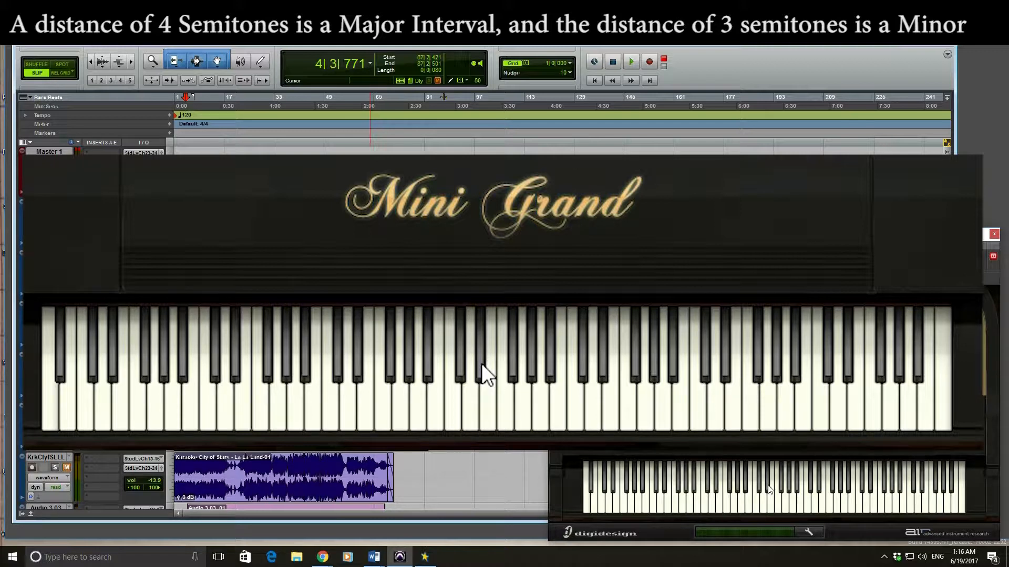
{"action": "left_click", "coordinate": [494, 409]}
{"action": "left_click", "coordinate": [519, 412]}
{"action": "left_click", "coordinate": [526, 407]}
{"action": "left_click", "coordinate": [526, 405]}
{"action": "left_click", "coordinate": [783, 501]}
- Play the song from about 27|1|930 and test G, four semitones above the Eb root, against it
{"action": "left_click", "coordinate": [256, 105]}
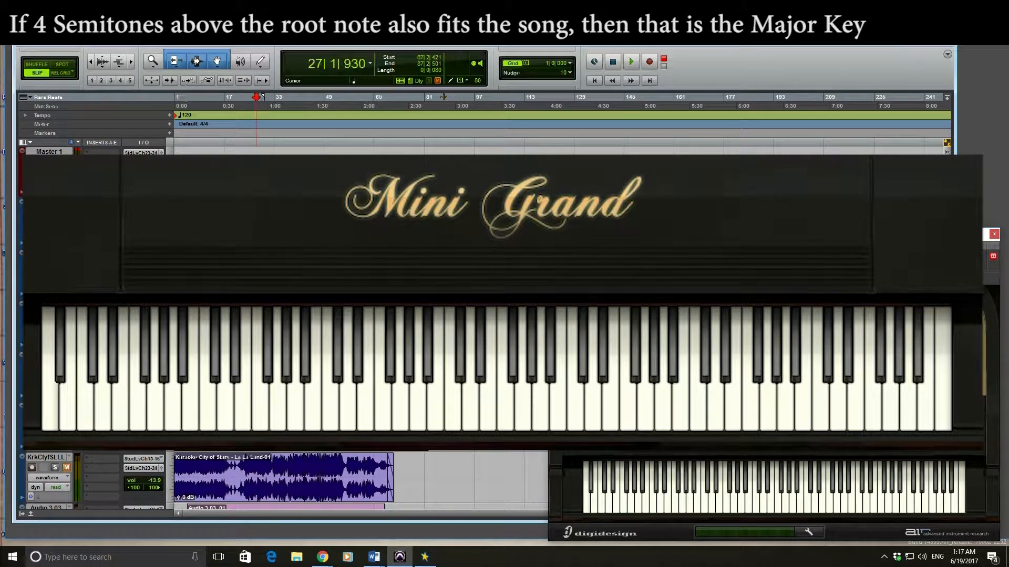
{"action": "key", "text": "space"}
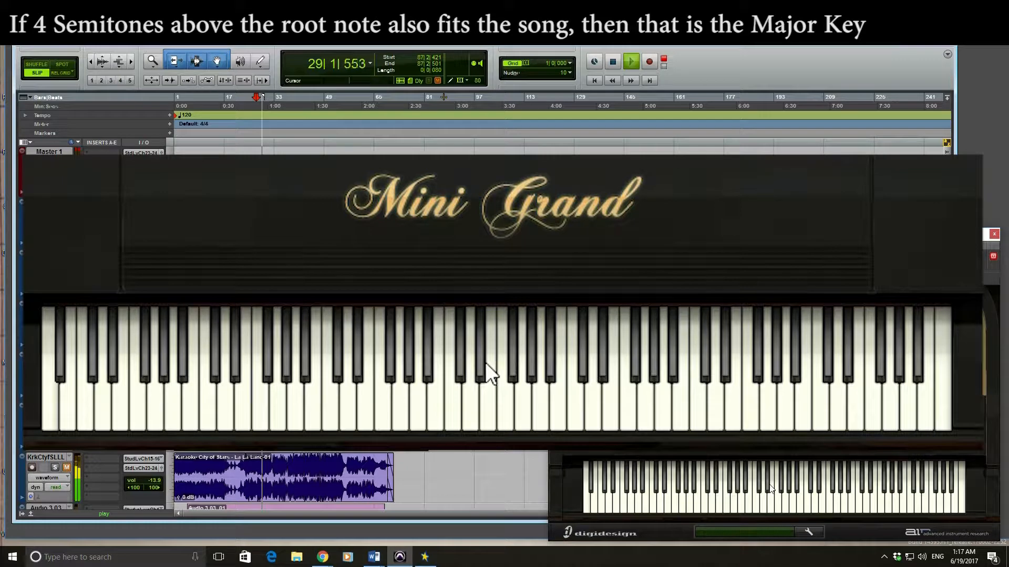
{"action": "left_click", "coordinate": [493, 393]}
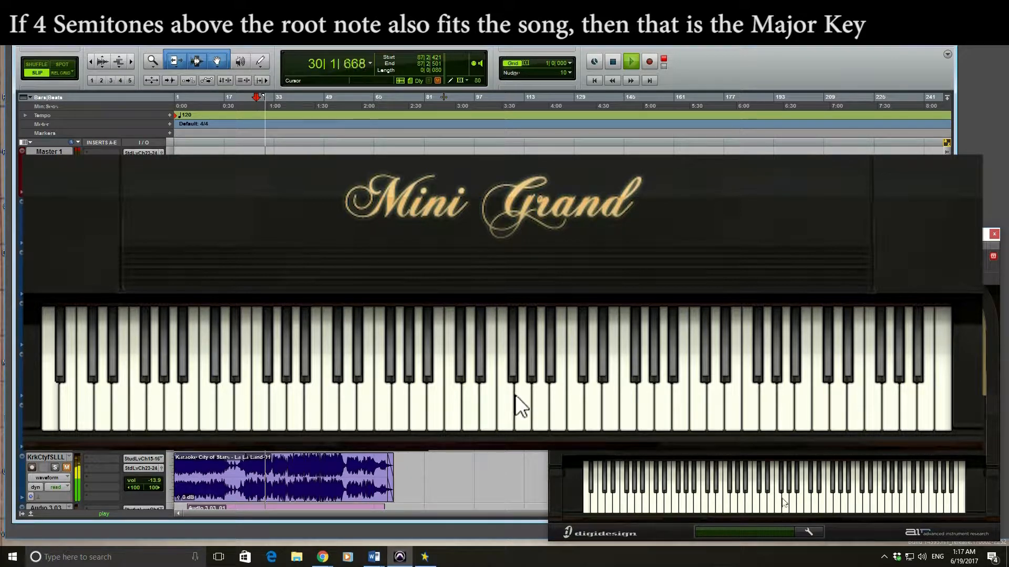
{"action": "left_click", "coordinate": [516, 385]}
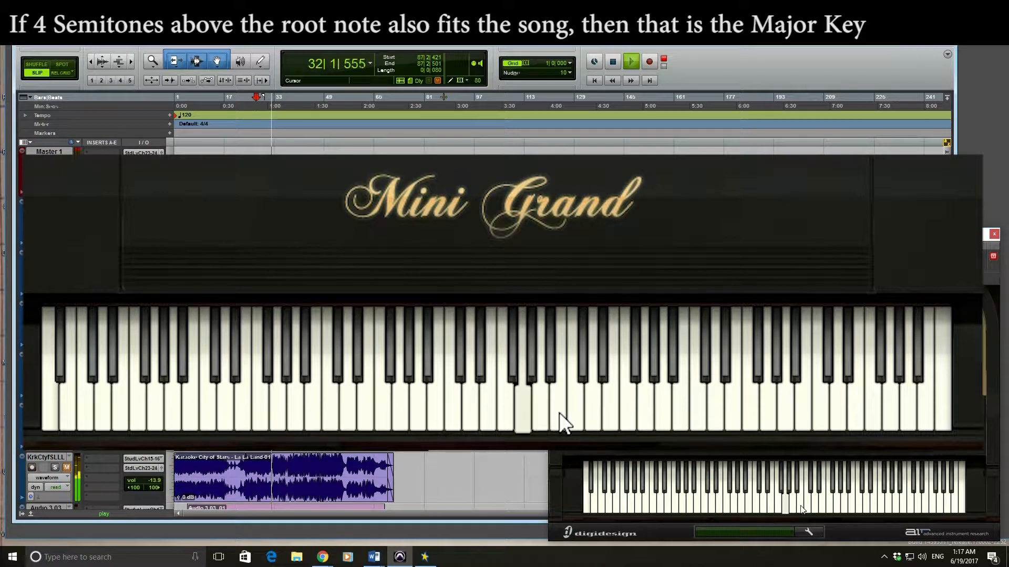
{"action": "left_click", "coordinate": [782, 505]}
{"action": "left_click", "coordinate": [781, 506]}
{"action": "left_click", "coordinate": [516, 413]}
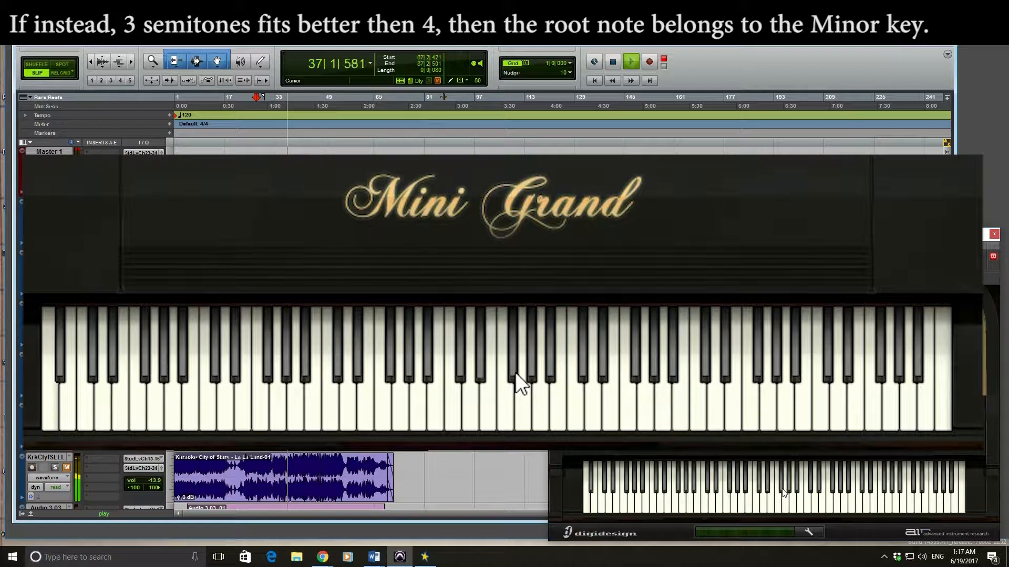
- Compare the notes three and four semitones above Eb on the Mini Grand while the song plays
{"action": "left_click", "coordinate": [527, 397]}
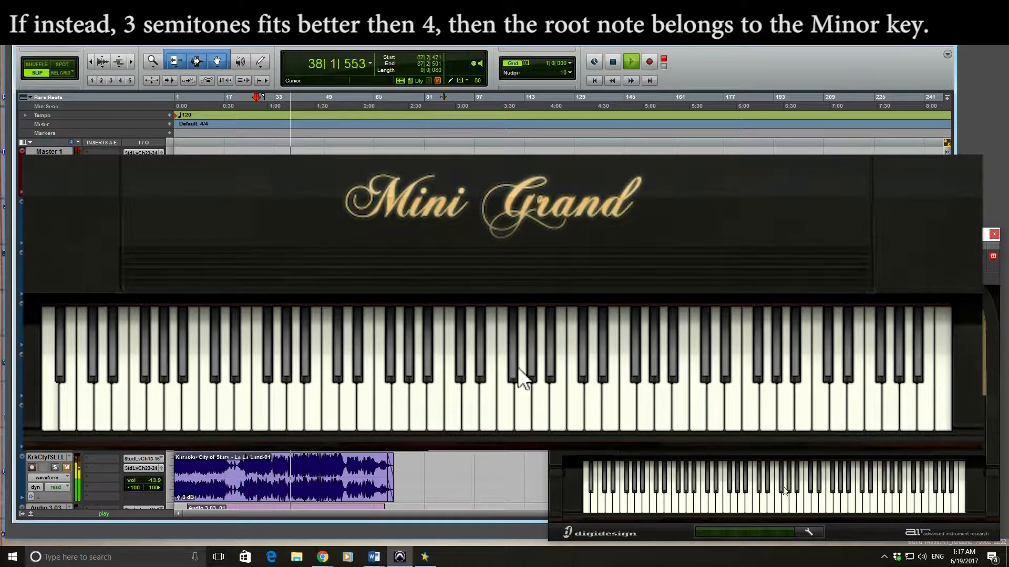
{"action": "left_click", "coordinate": [521, 403]}
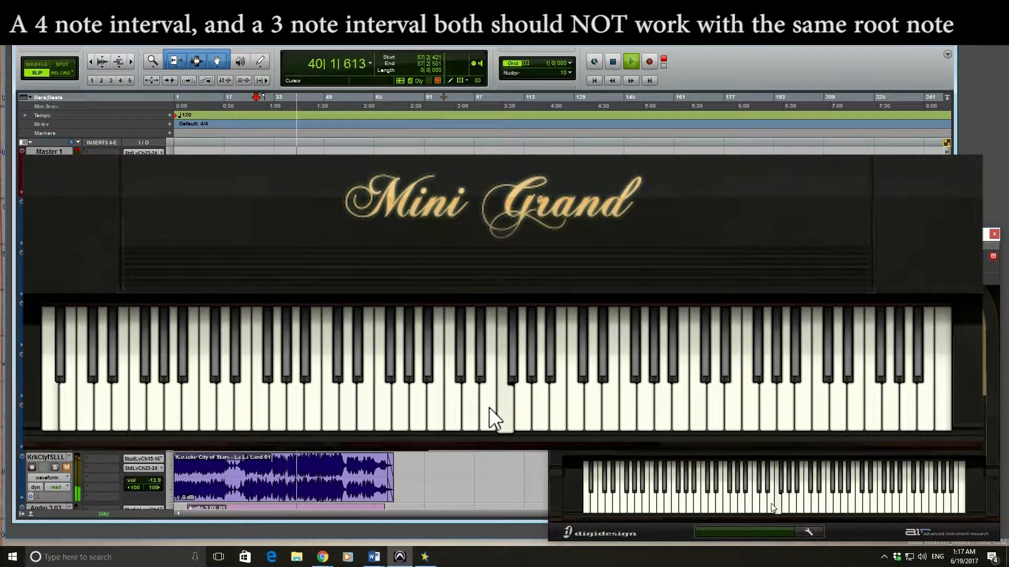
{"action": "left_click", "coordinate": [514, 405]}
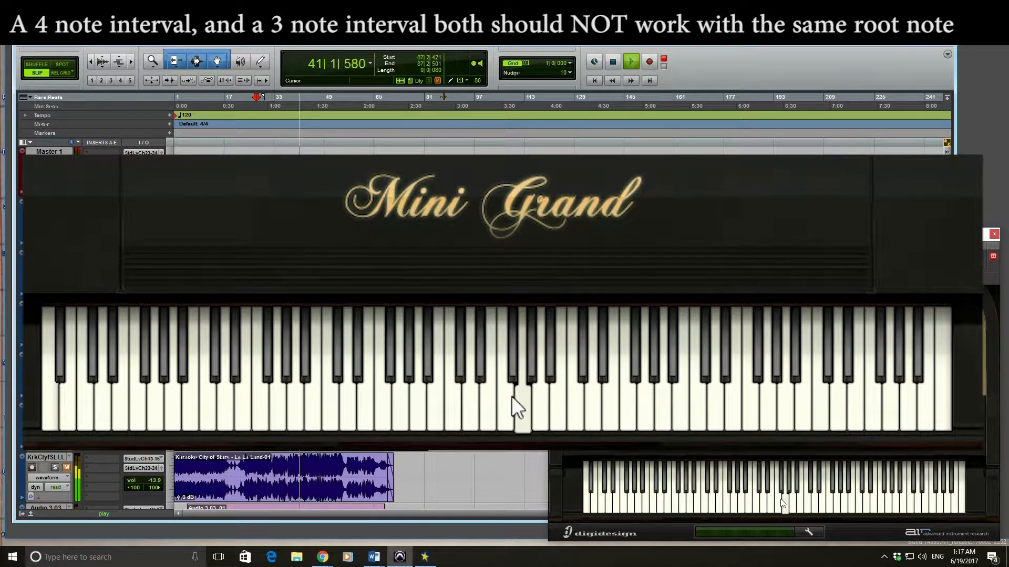
{"action": "left_click", "coordinate": [516, 404]}
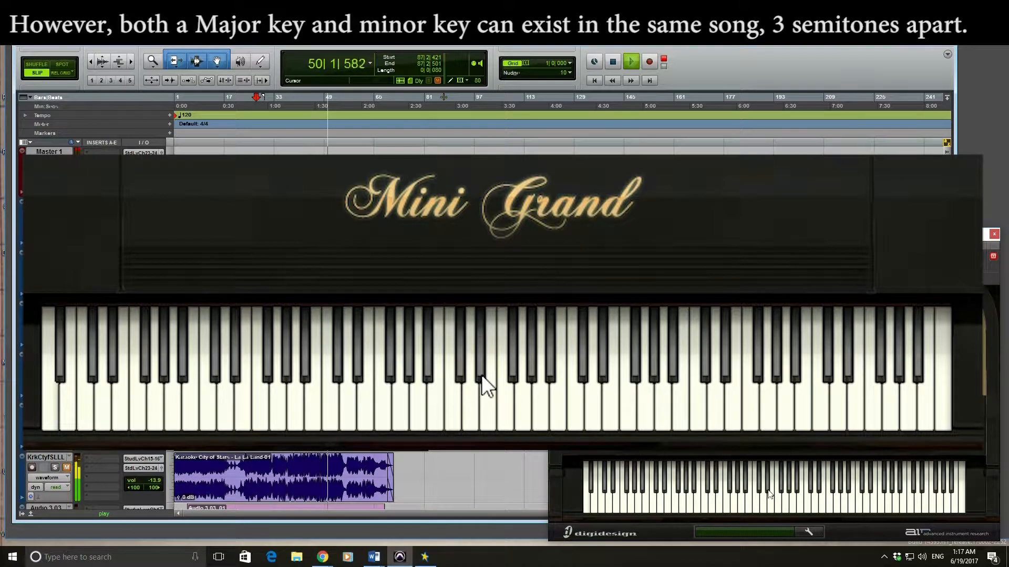
- Test C, three semitones below Eb, repeatedly over the playing song and recheck G on the Mini Grand
{"action": "left_click", "coordinate": [448, 402]}
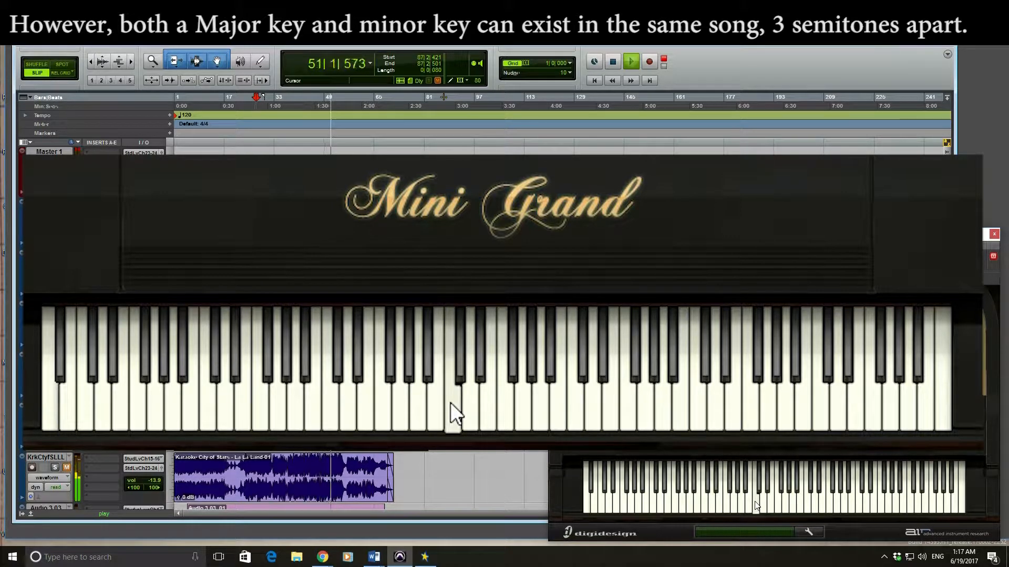
{"action": "left_click", "coordinate": [456, 405]}
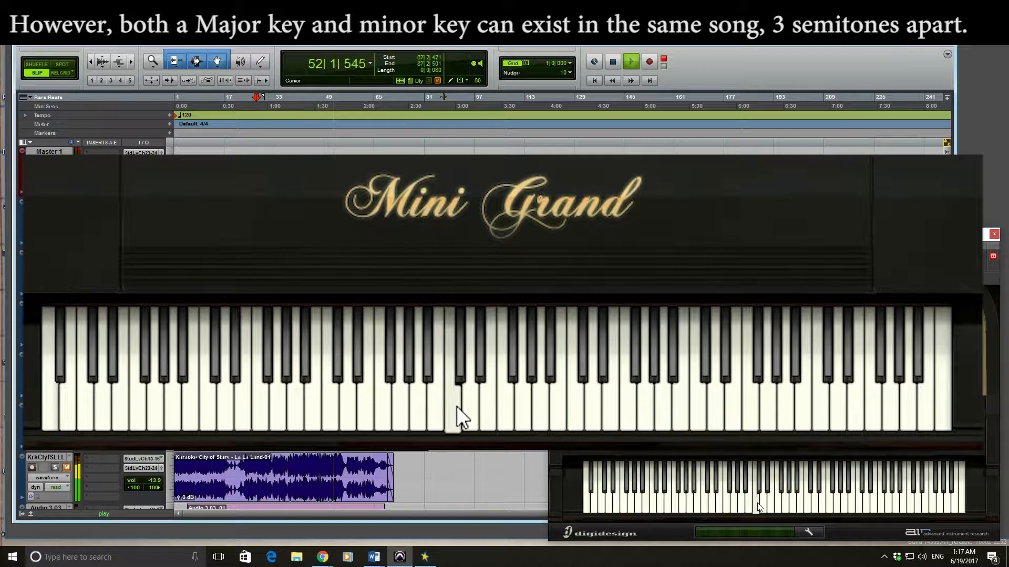
{"action": "left_click", "coordinate": [453, 405]}
{"action": "left_click", "coordinate": [450, 407]}
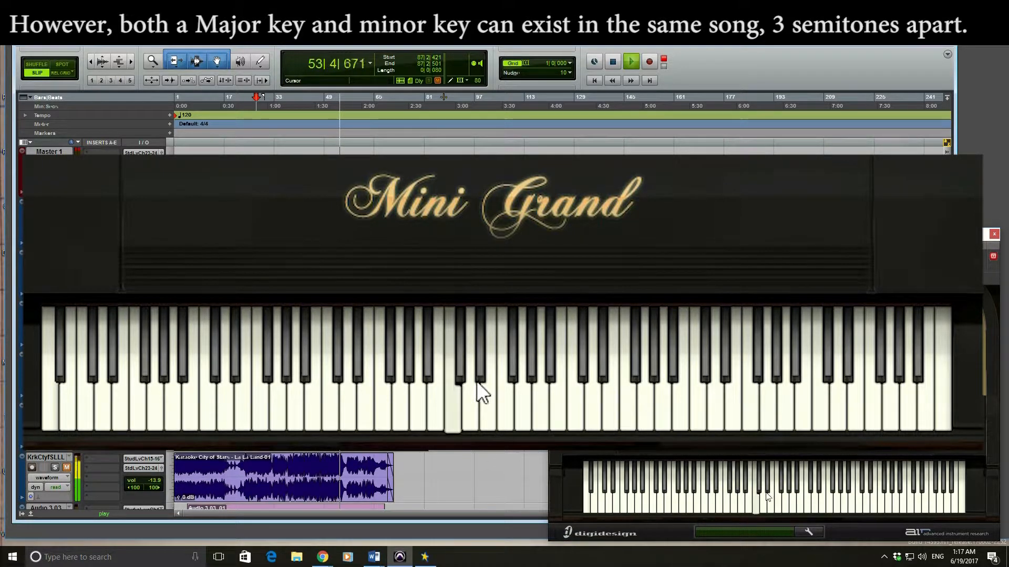
{"action": "left_click", "coordinate": [443, 415]}
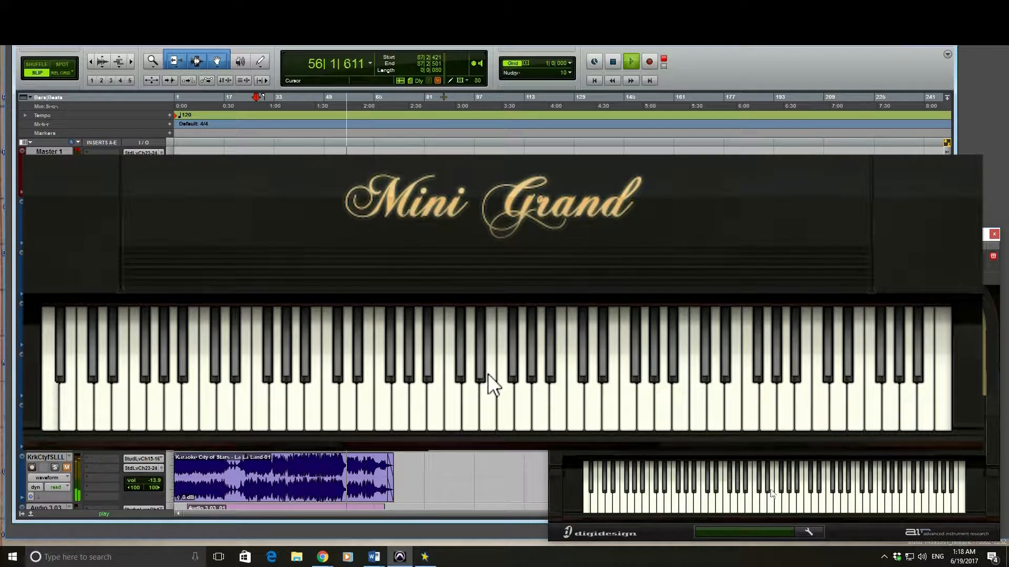
{"action": "left_click", "coordinate": [527, 399]}
{"action": "left_click", "coordinate": [525, 395]}
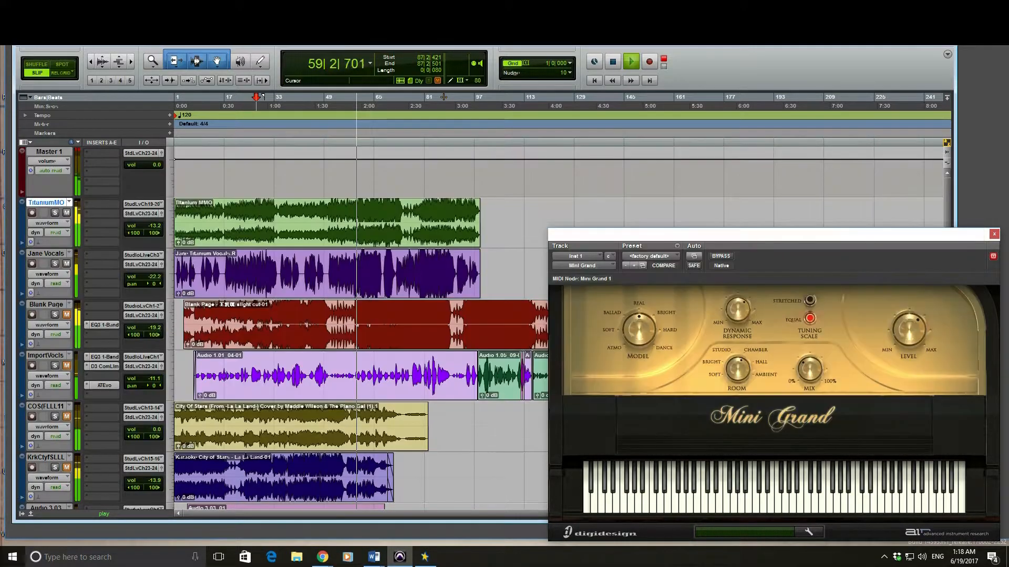
- Bring the Mix window over the Edit window, increase its height, and stop playback with the cursor at 59|3|801
{"action": "left_click_drag", "start_coordinate": [1008, 131], "coordinate": [269, 142]}
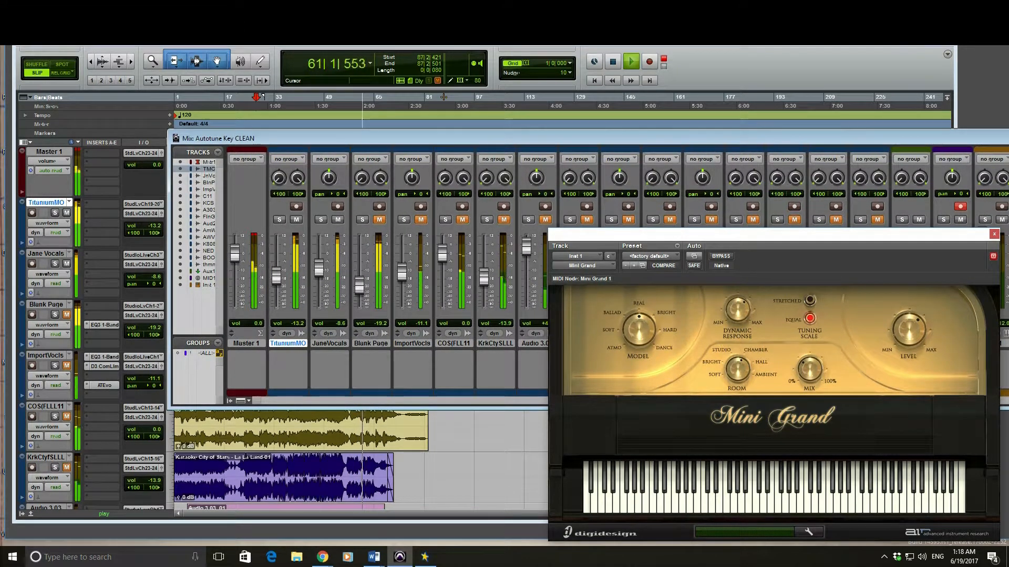
{"action": "left_click_drag", "start_coordinate": [494, 410], "coordinate": [494, 495]}
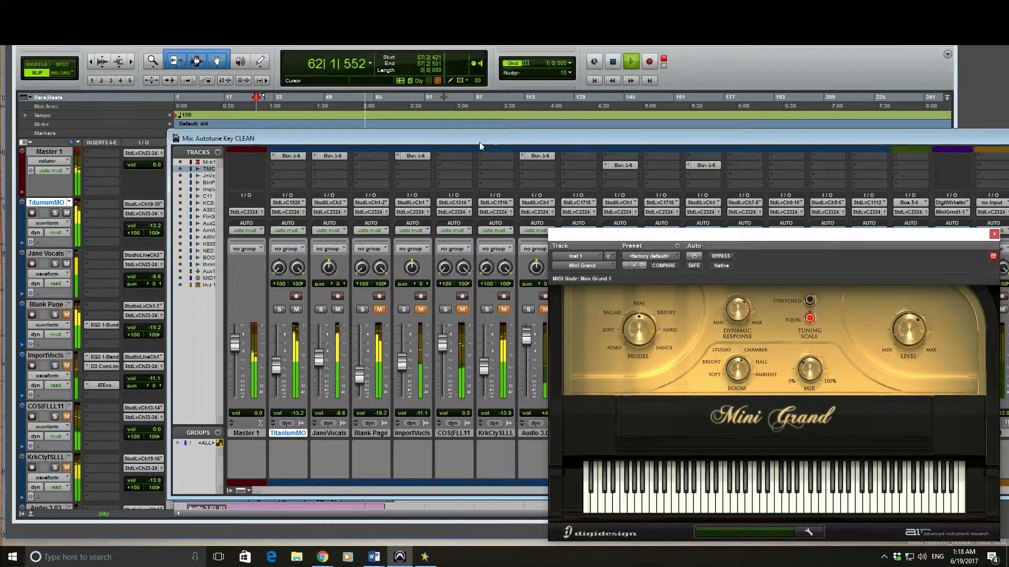
{"action": "left_click", "coordinate": [357, 101]}
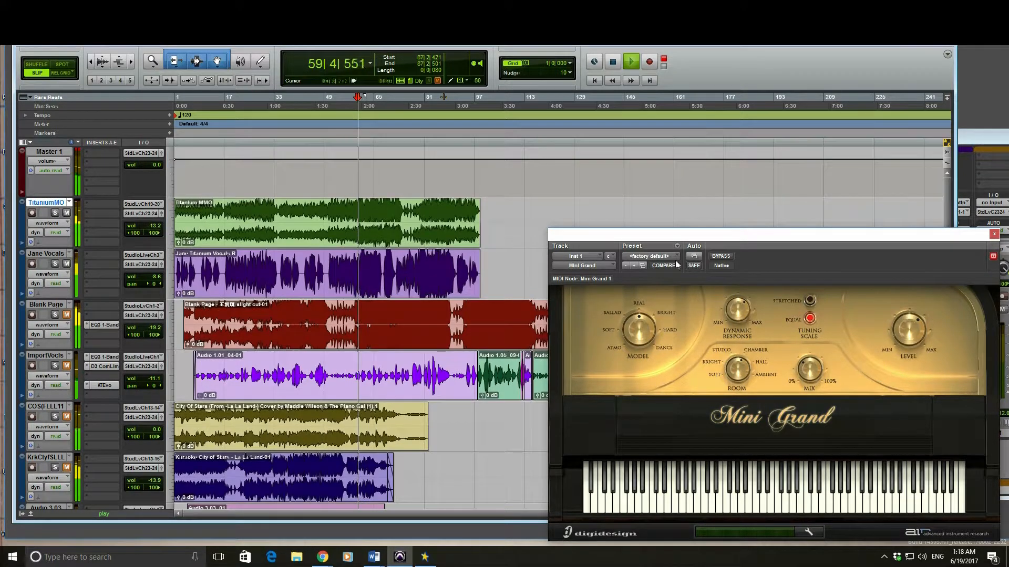
{"action": "key", "text": "space"}
- In the Mix window, copy the EQ3 1-Band and D3 ComLim inserts from ImportVocls to the Titanium vocals track
{"action": "left_click", "coordinate": [985, 141]}
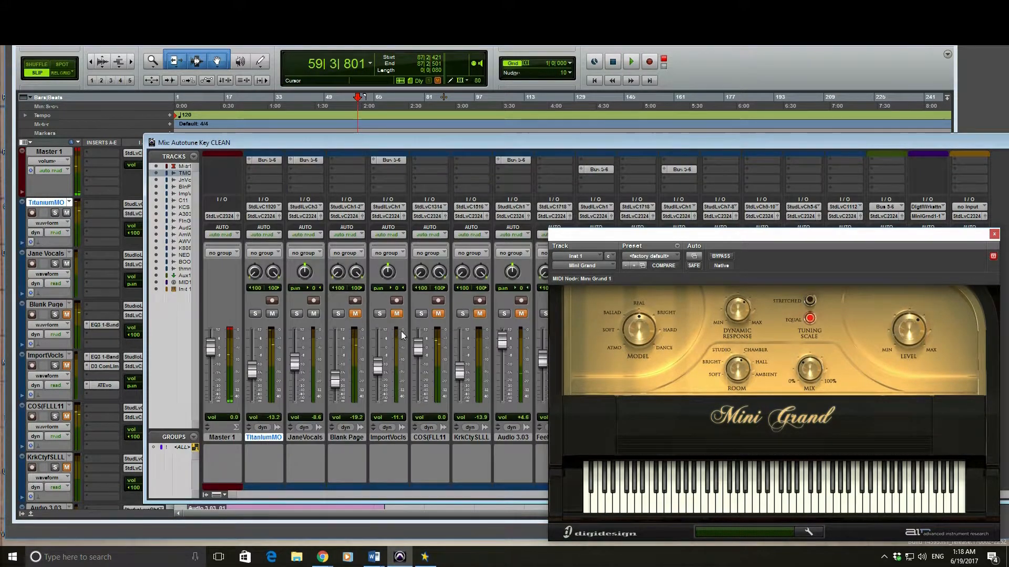
{"action": "scroll", "coordinate": [401, 331], "scroll_direction": "up", "scroll_amount": 5}
{"action": "scroll", "coordinate": [317, 235], "scroll_direction": "up", "scroll_amount": 2}
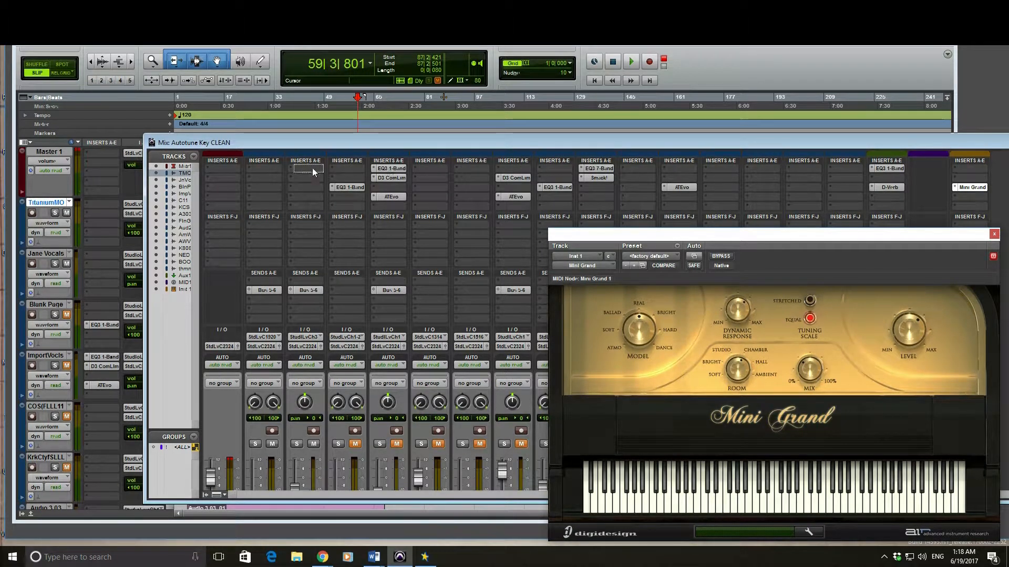
{"action": "left_click_drag", "start_coordinate": [312, 168], "coordinate": [312, 168]}
{"action": "left_click_drag", "start_coordinate": [393, 181], "coordinate": [308, 182]}
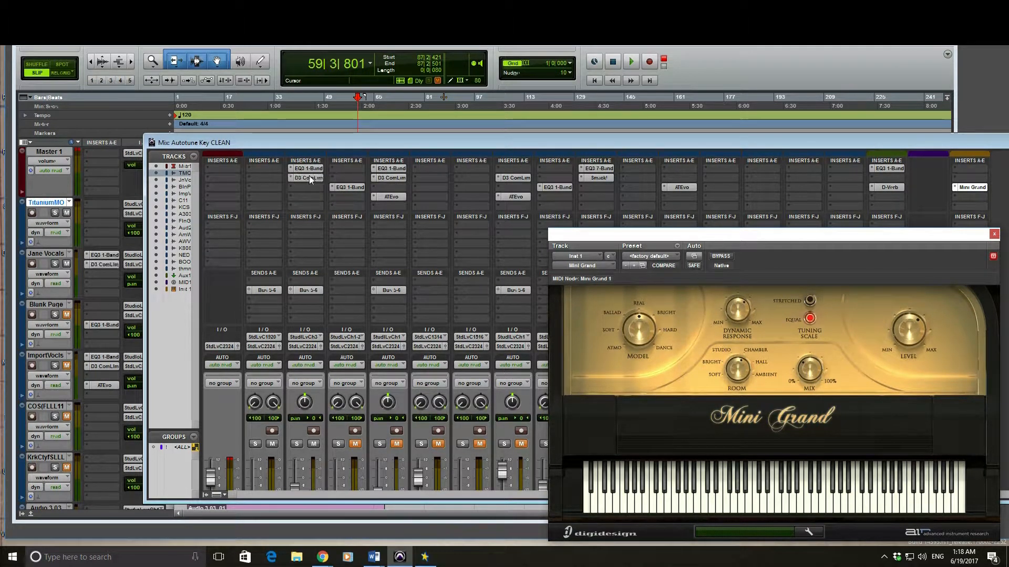
- Insert Auto-Tune Evo (mono) below D3 ComLim on the Titanium vocals track and move its window fully into view
{"action": "left_click", "coordinate": [309, 178]}
{"action": "left_click", "coordinate": [304, 188]}
{"action": "mouse_move", "coordinate": [320, 205]}
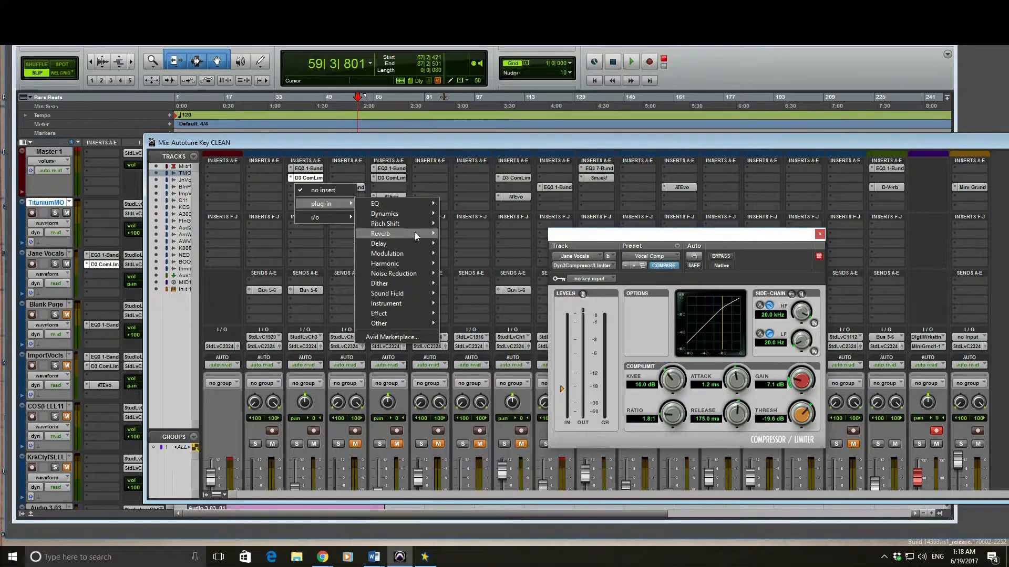
{"action": "mouse_move", "coordinate": [427, 225]}
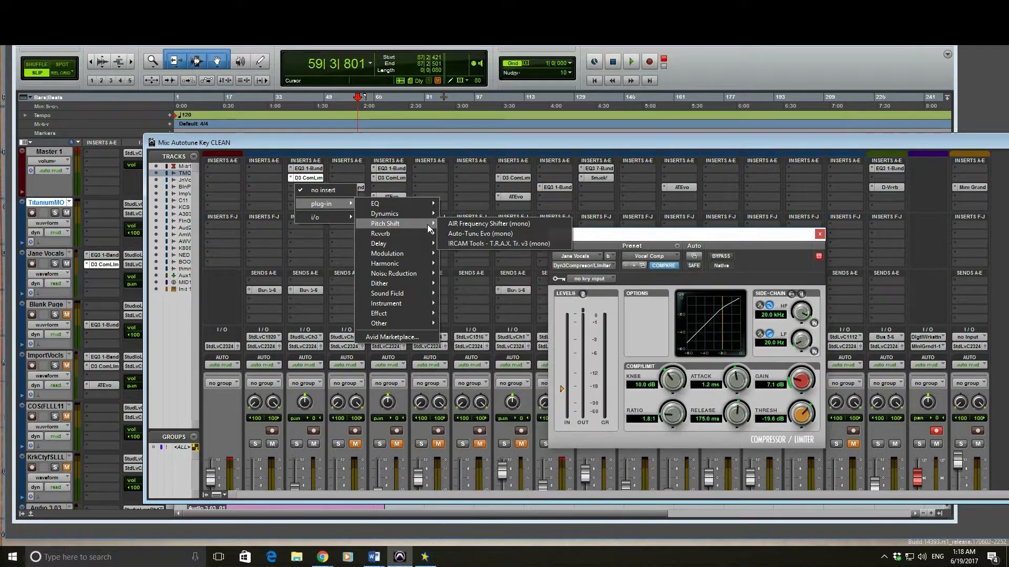
{"action": "left_click", "coordinate": [474, 236]}
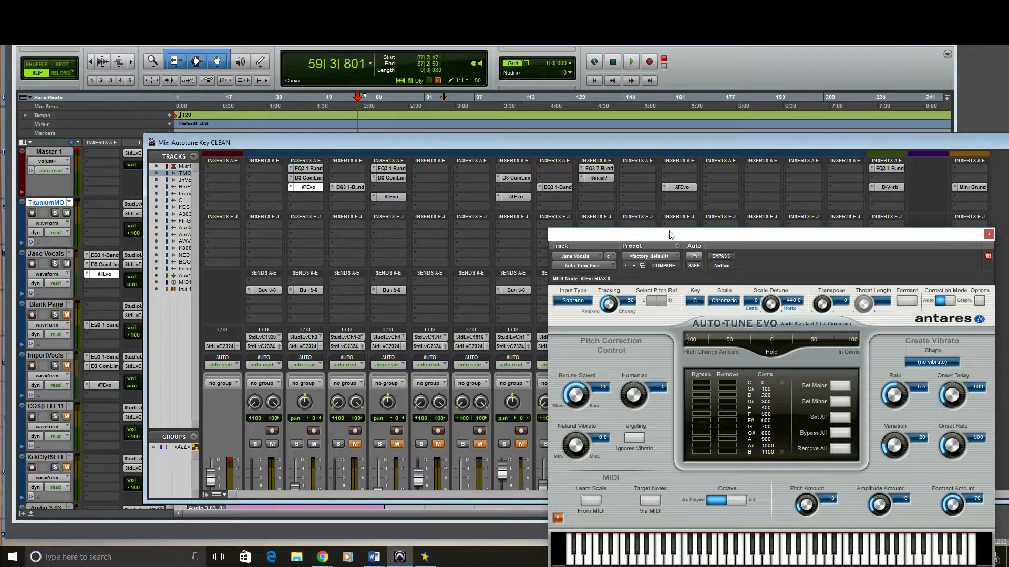
{"action": "left_click_drag", "start_coordinate": [670, 235], "coordinate": [572, 139]}
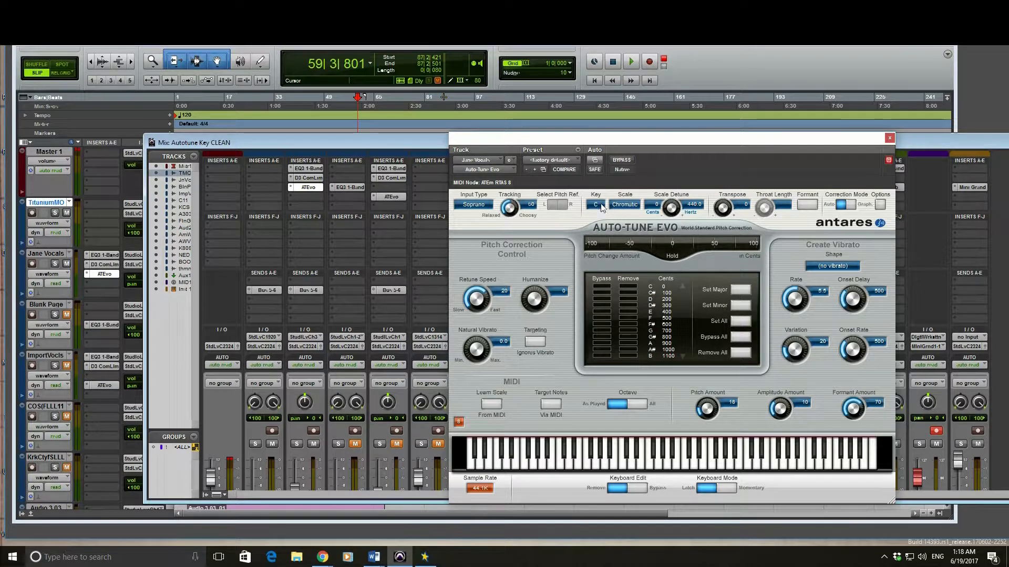
- Set the Auto-Tune Evo key to Eb and the scale to Major
{"action": "left_click", "coordinate": [602, 207]}
{"action": "left_click", "coordinate": [626, 244]}
{"action": "left_click", "coordinate": [622, 205]}
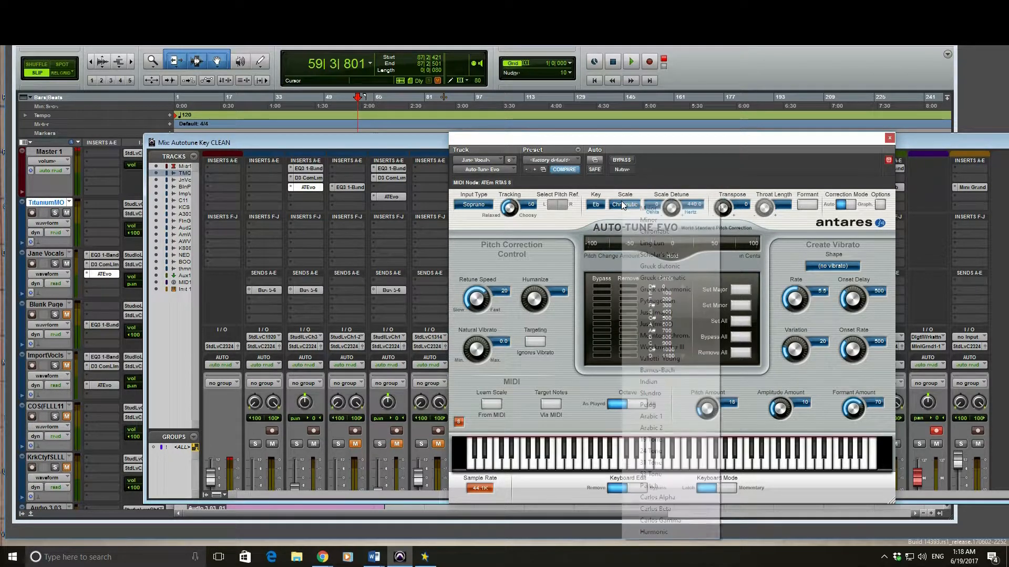
{"action": "left_click", "coordinate": [637, 209]}
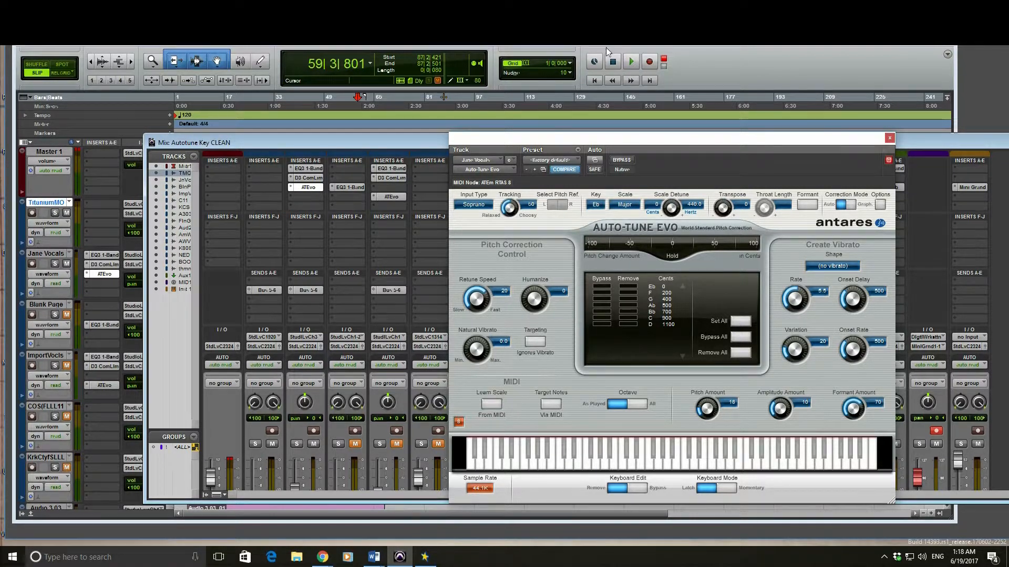
- Start playback from 59|3|801 and set the Auto-Tune Evo Retune Speed to 0
{"action": "left_click", "coordinate": [594, 61]}
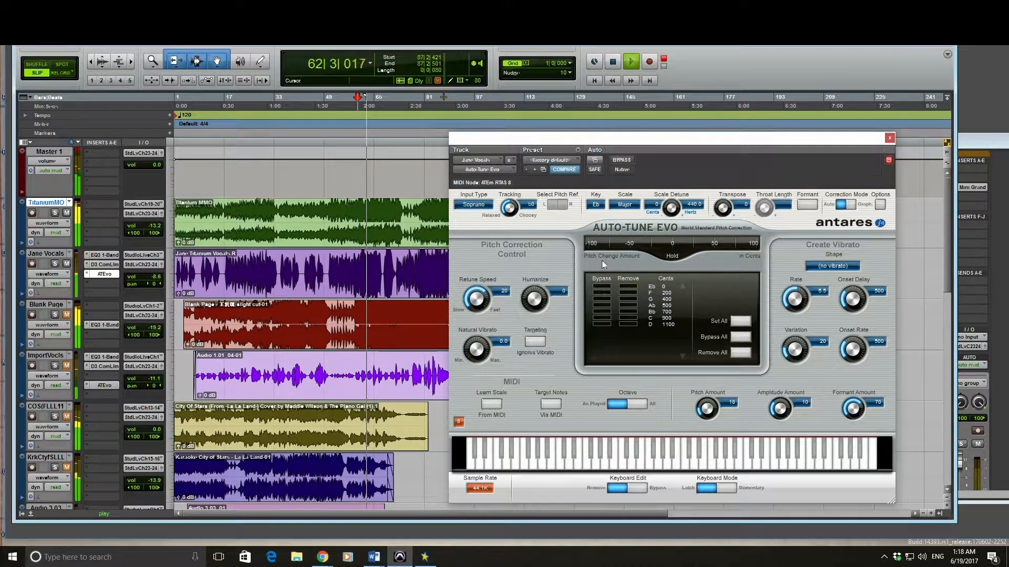
{"action": "left_click_drag", "start_coordinate": [477, 301], "coordinate": [460, 189]}
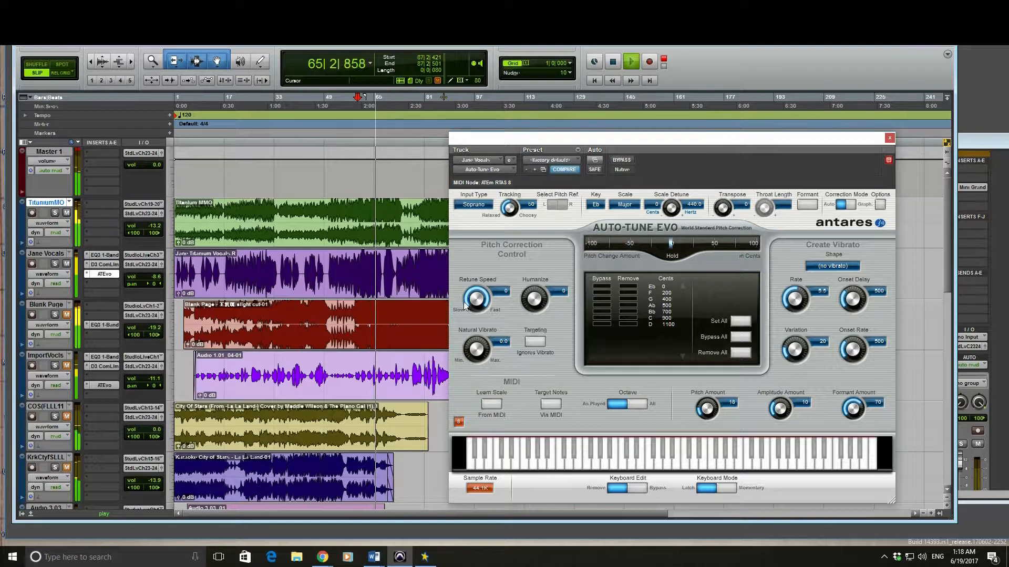
- Shift the Auto-Tune Evo window slightly, set its Retune Speed to 82 during playback, and stop playback
{"action": "key", "text": "ctrl+equal"}
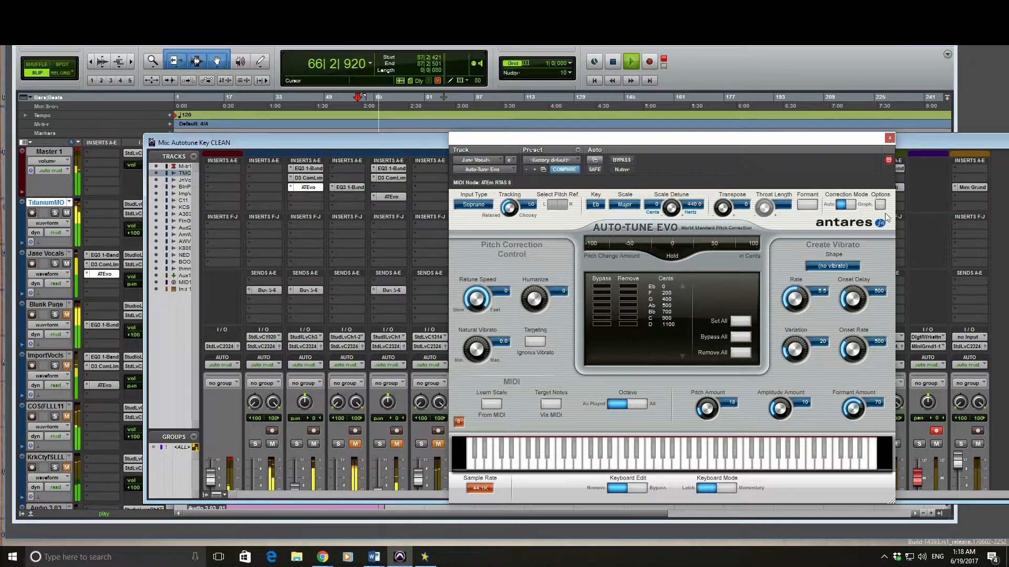
{"action": "left_click_drag", "start_coordinate": [795, 146], "coordinate": [817, 143]}
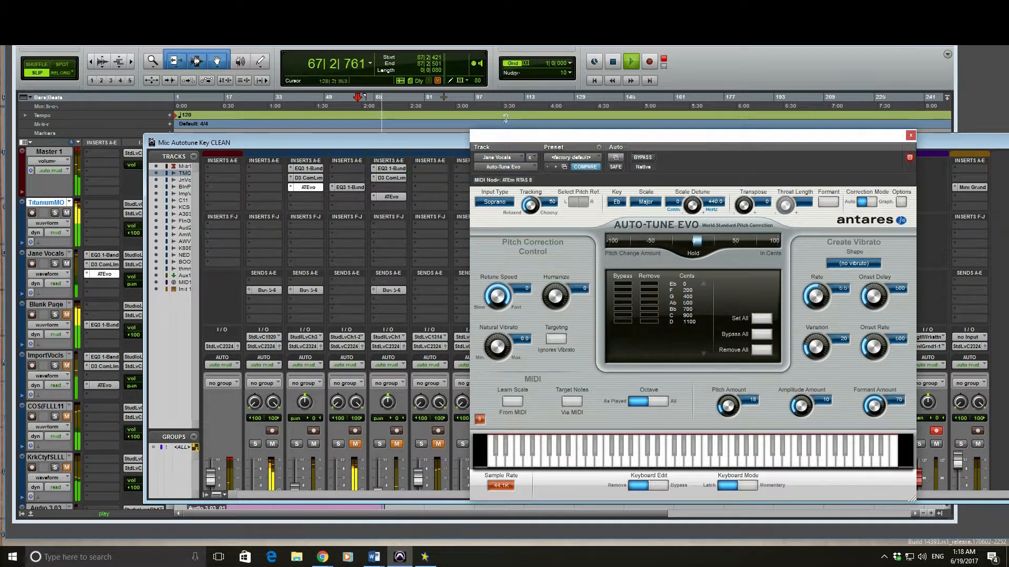
{"action": "key", "text": "ctrl+equal"}
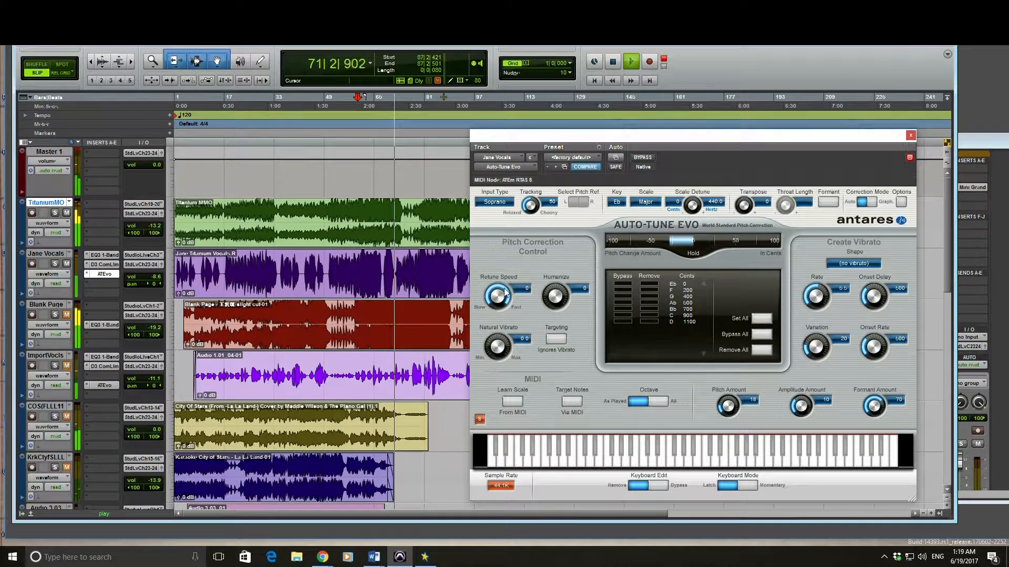
{"action": "mouse_move", "coordinate": [493, 294]}
{"action": "left_mouse_down"}
{"action": "mouse_move", "coordinate": [480, 354]}
{"action": "mouse_move", "coordinate": [499, 298]}
{"action": "left_mouse_up"}
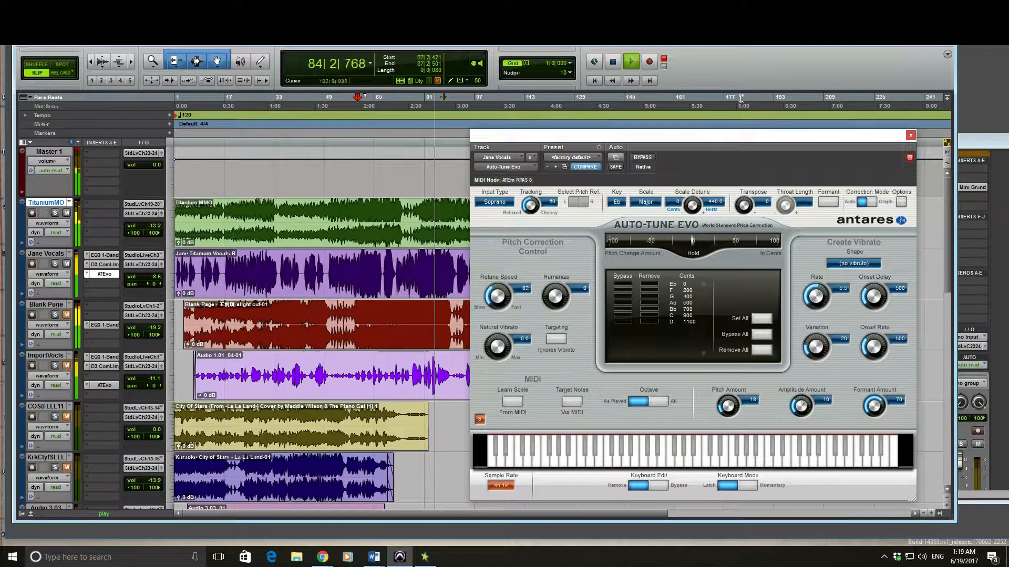
{"action": "key", "text": "space"}
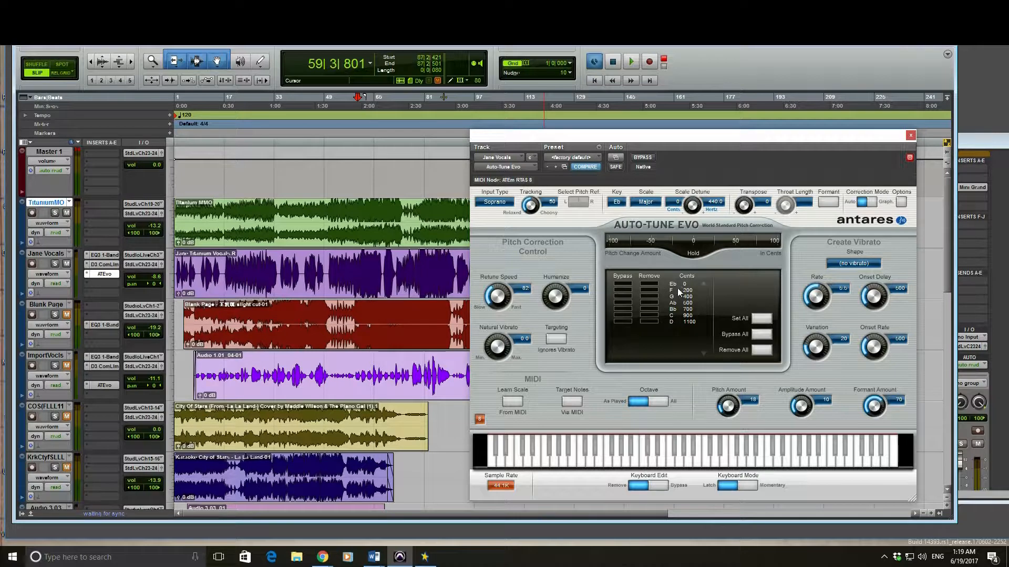
- Change the Auto-Tune Evo key to C and the scale to Minor, and audition the result from 59|3|801
{"action": "left_click", "coordinate": [617, 206]}
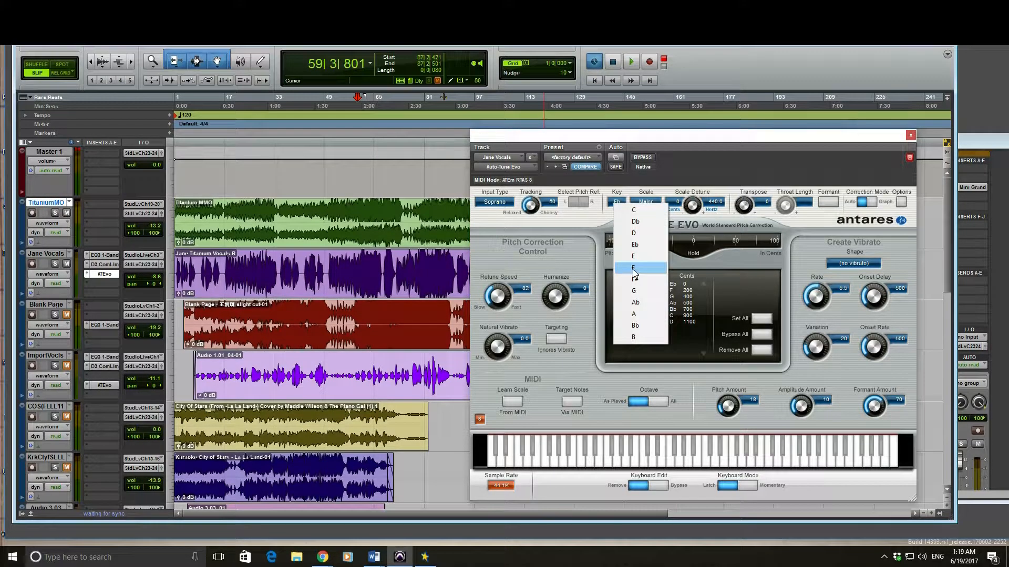
{"action": "left_click", "coordinate": [634, 210]}
{"action": "left_click", "coordinate": [647, 202]}
{"action": "left_click", "coordinate": [661, 221]}
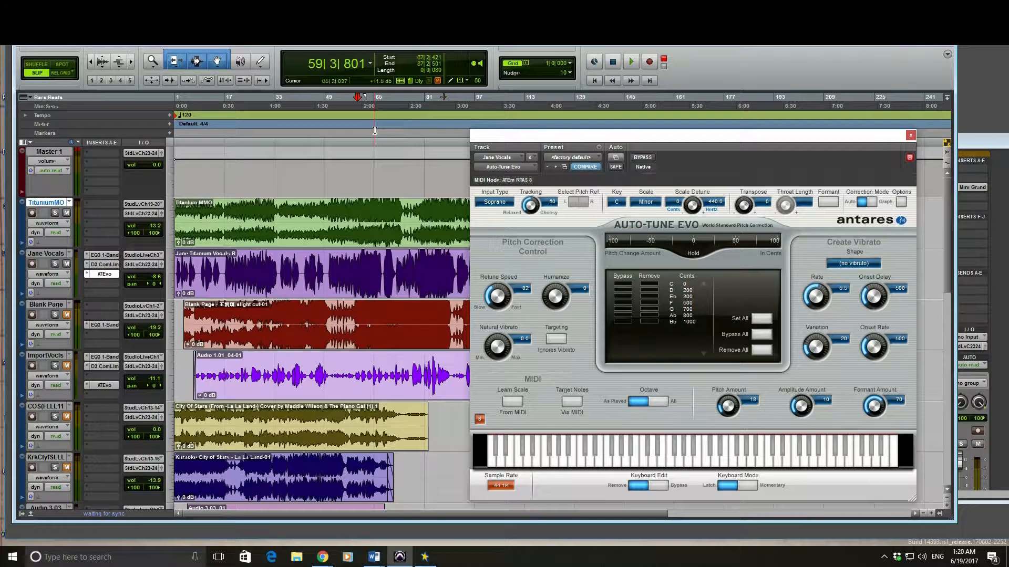
{"action": "key", "text": "space"}
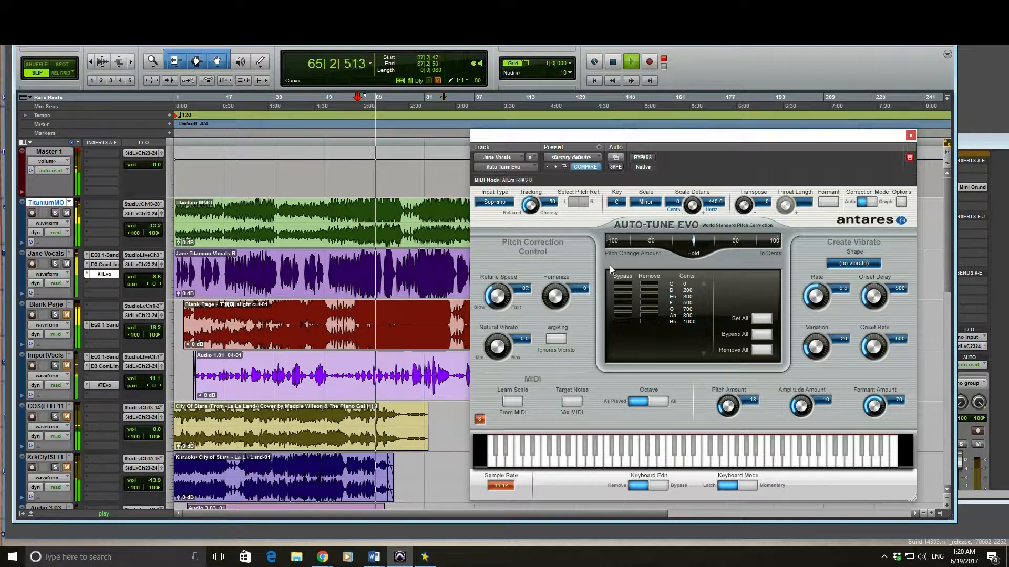
{"action": "key", "text": "space"}
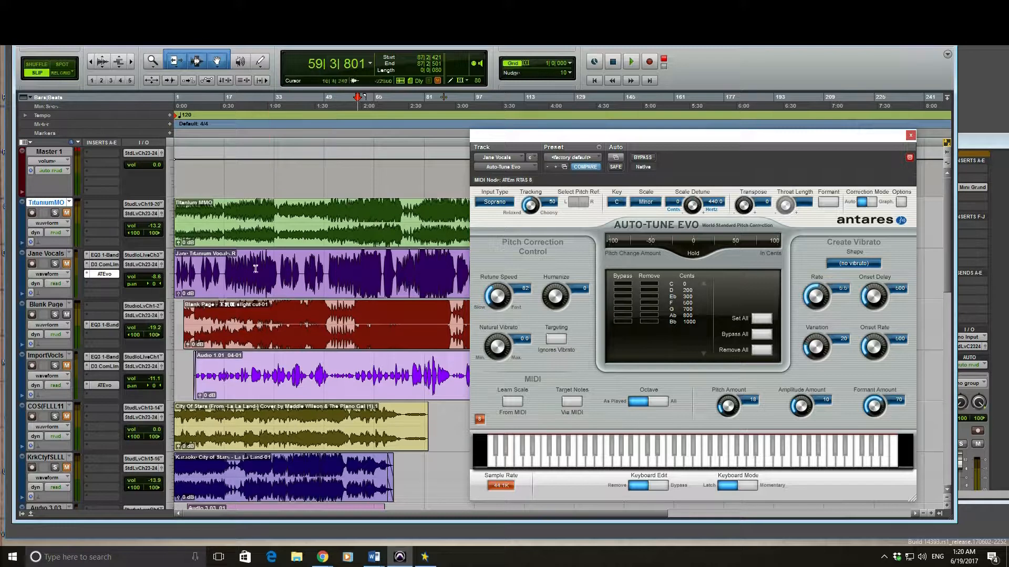
- Raise the Blank Page track's volume to -4.9 in the Mix window during playback, and move the Mix window aside
{"action": "left_click", "coordinate": [40, 305]}
{"action": "key", "text": "space"}
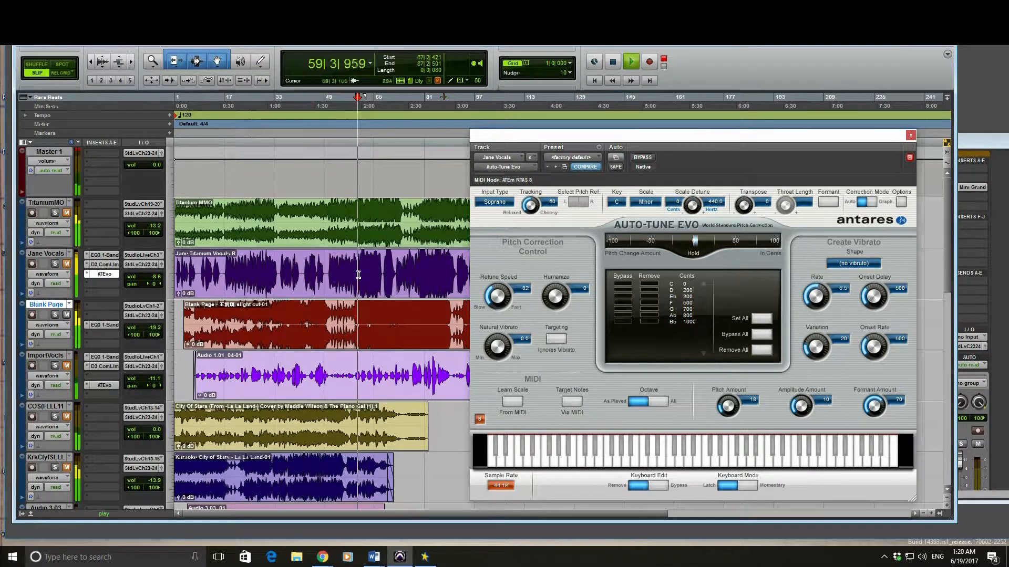
{"action": "key", "text": "ctrl+equal"}
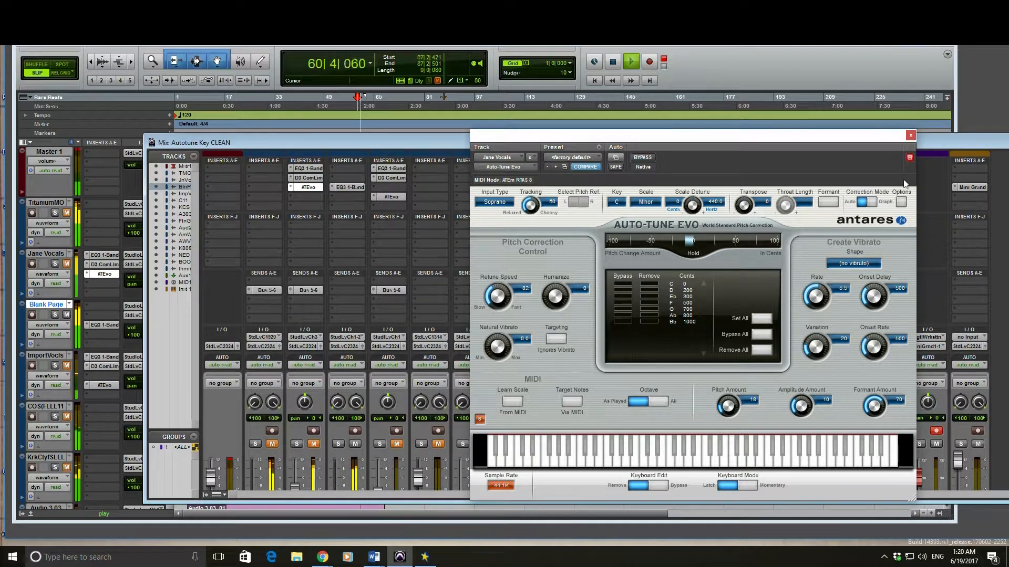
{"action": "scroll", "coordinate": [334, 466], "scroll_direction": "down", "scroll_amount": 2}
{"action": "left_click_drag", "start_coordinate": [334, 466], "coordinate": [334, 448]}
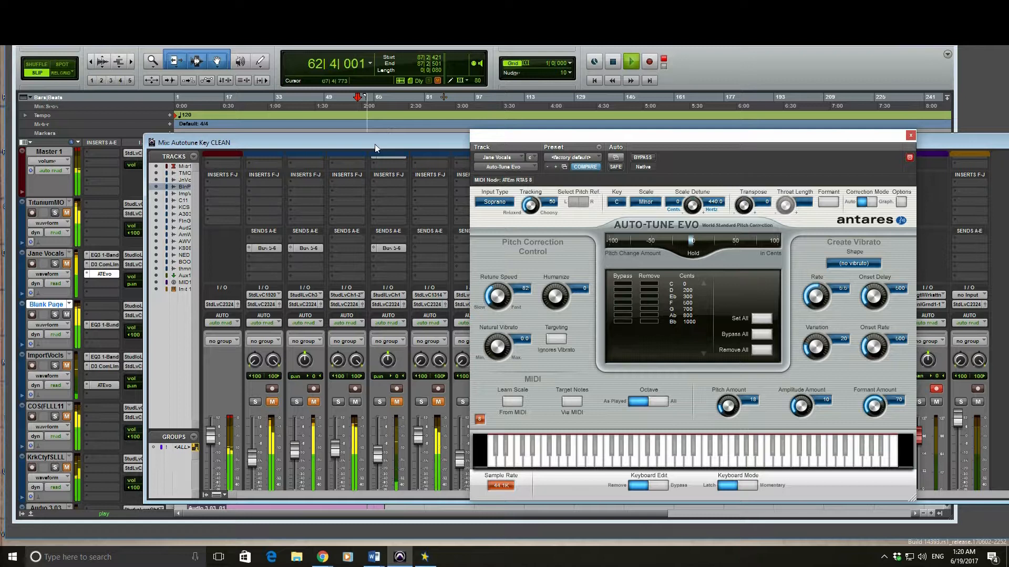
{"action": "left_click_drag", "start_coordinate": [374, 144], "coordinate": [381, 140]}
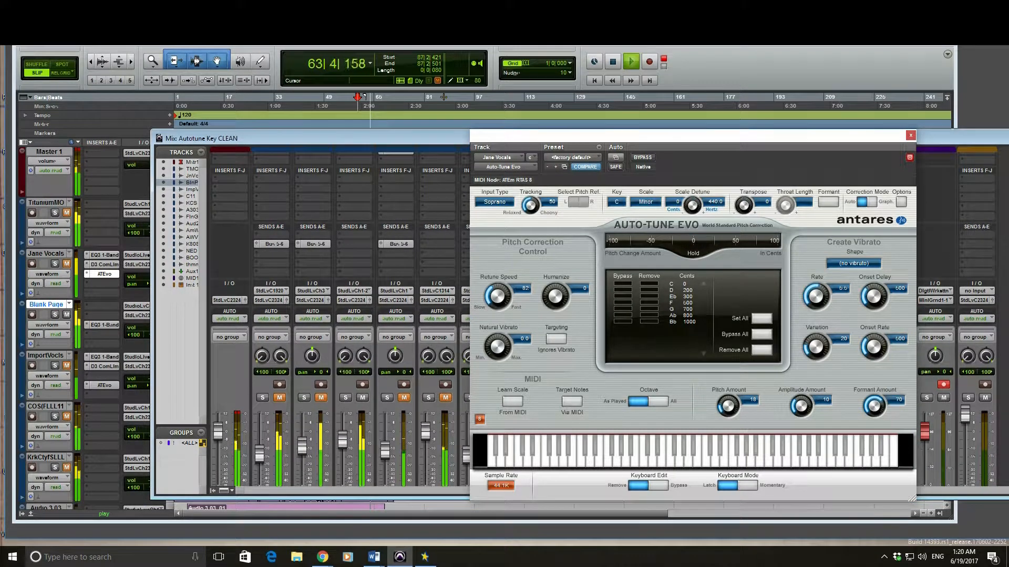
{"action": "left_click_drag", "start_coordinate": [376, 138], "coordinate": [1003, 58]}
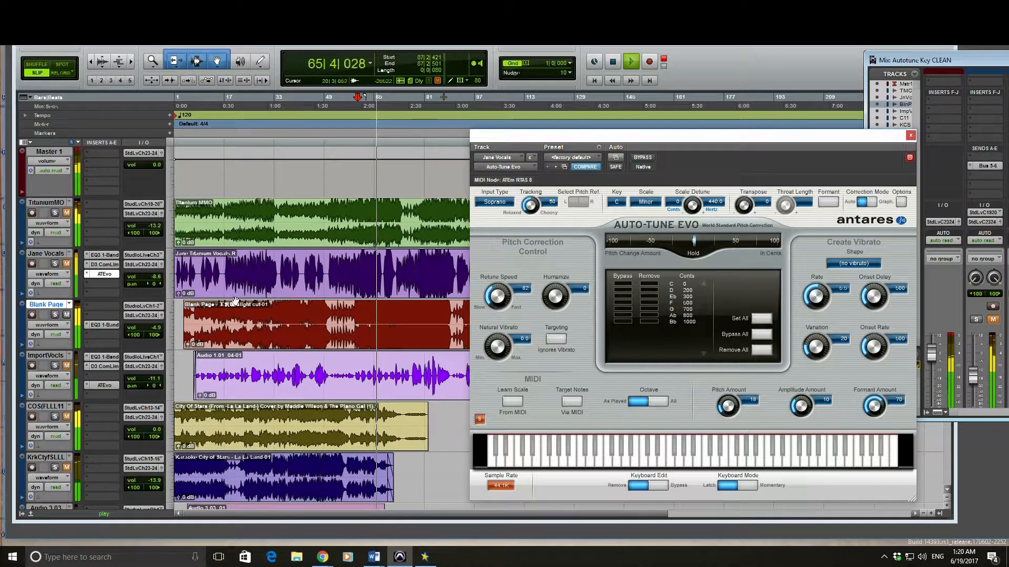
- Replace the Auto-Tune Evo window with the Mini Grand instrument's window, move it clear of the transport, and stop playback
{"action": "left_click", "coordinate": [911, 136]}
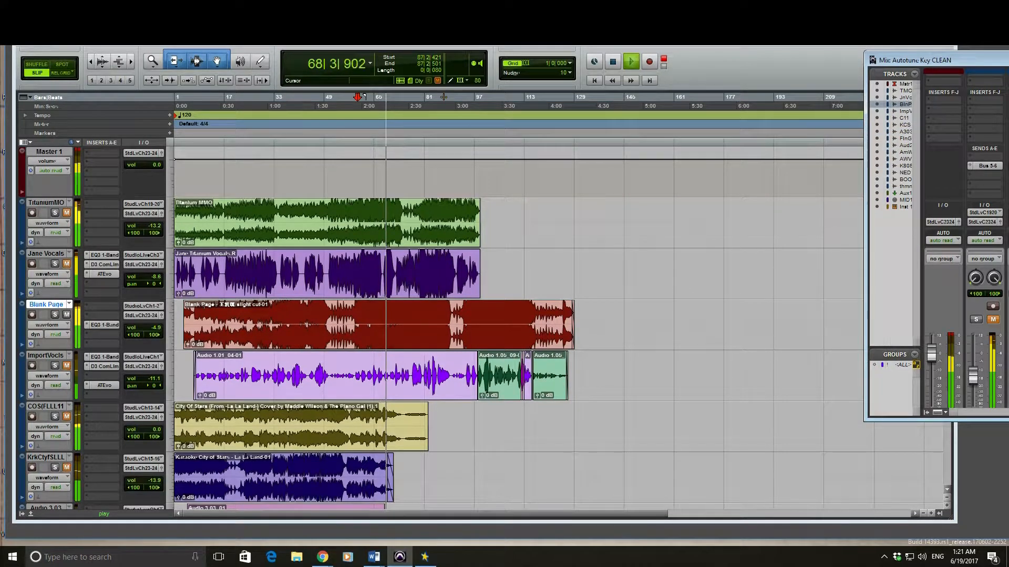
{"action": "scroll", "coordinate": [985, 236], "scroll_direction": "up", "scroll_amount": 3}
{"action": "left_click", "coordinate": [1008, 87]}
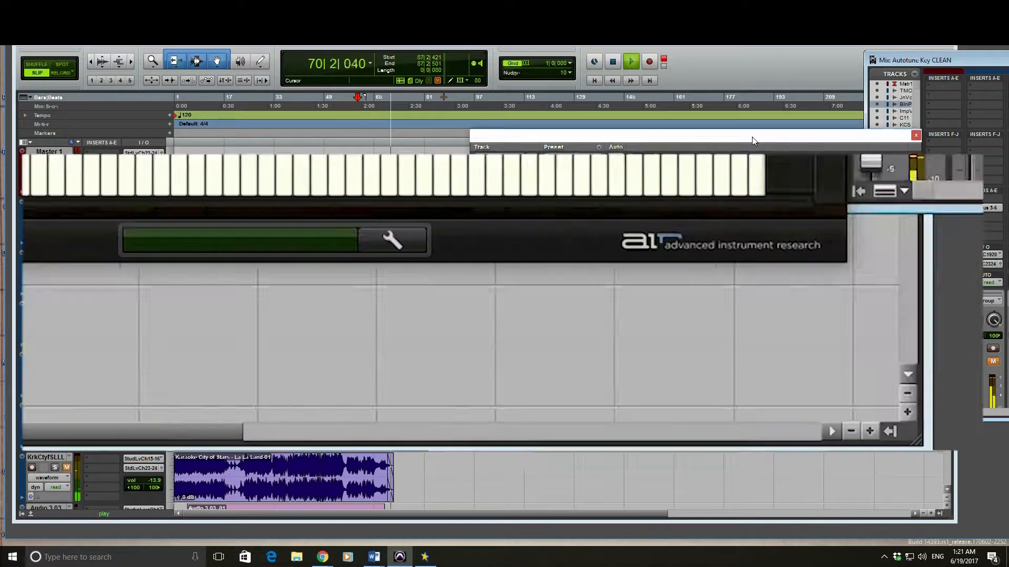
{"action": "left_click_drag", "start_coordinate": [751, 138], "coordinate": [819, 235]}
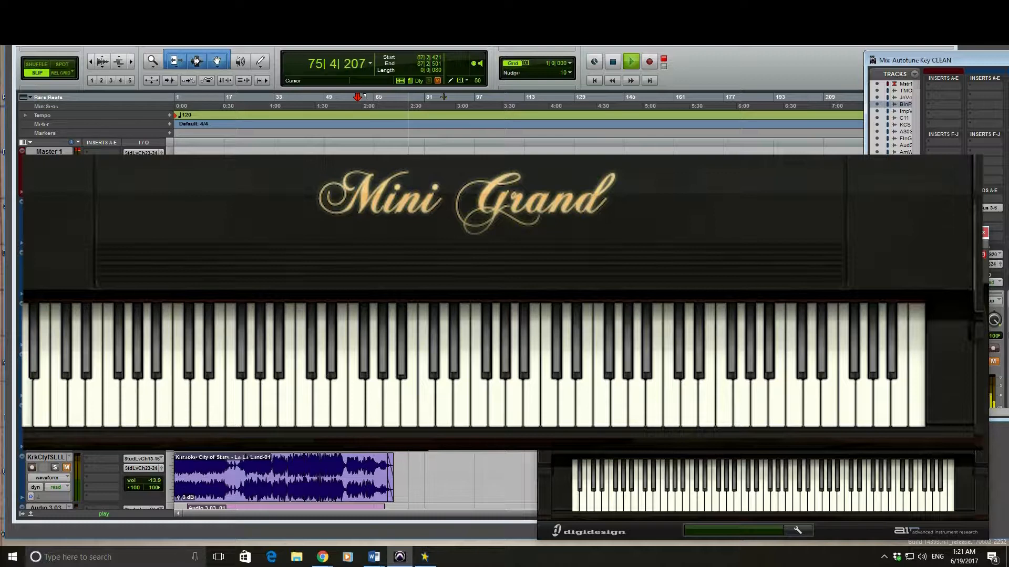
{"action": "left_click", "coordinate": [701, 68]}
{"action": "key", "text": "space"}
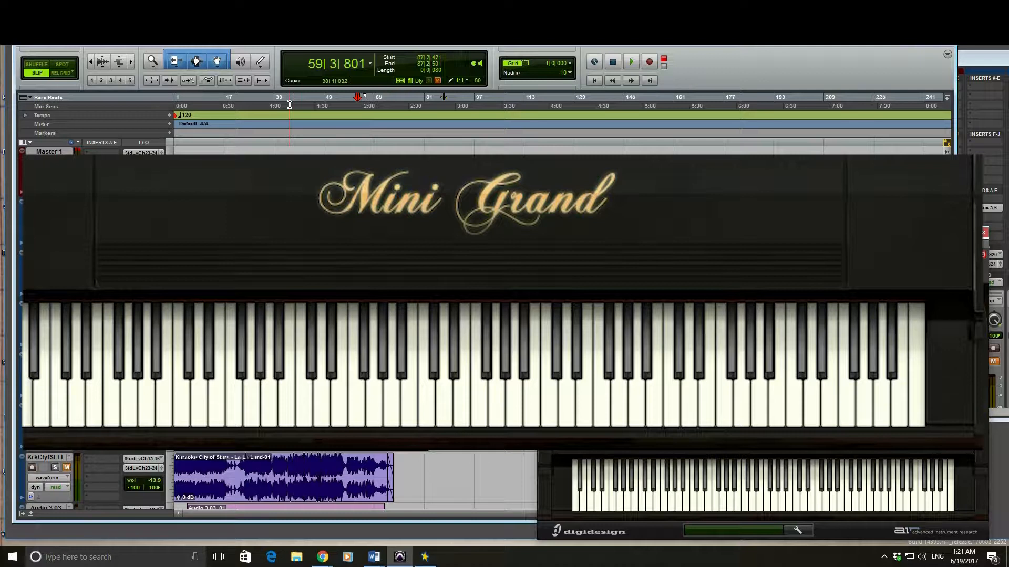
- Play Blank Page and test the B and D notes against it on the Mini Grand keyboard
{"action": "key", "text": "space"}
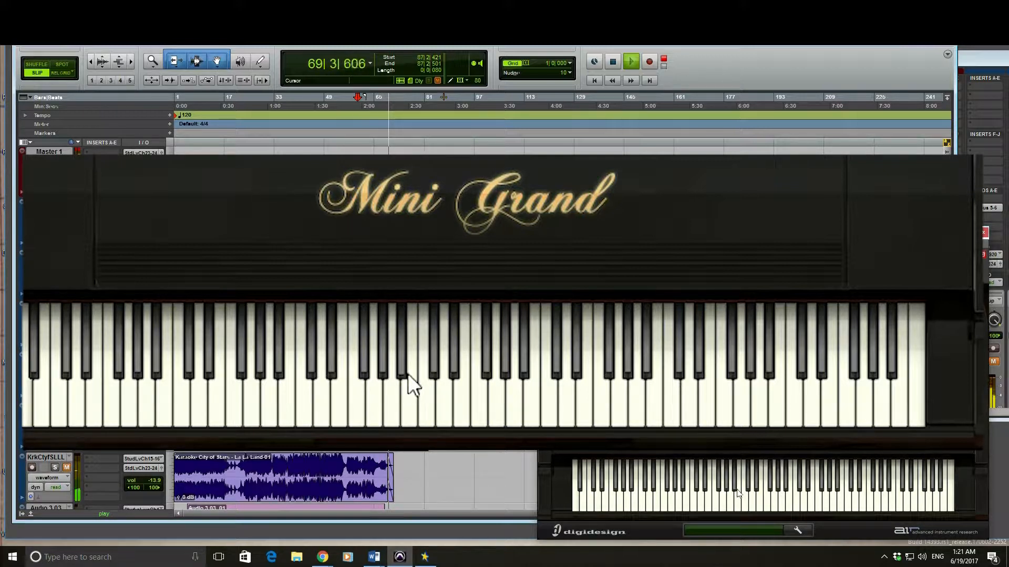
{"action": "left_click", "coordinate": [412, 391]}
{"action": "left_click", "coordinate": [447, 417]}
{"action": "left_click", "coordinate": [448, 415]}
{"action": "left_click", "coordinate": [453, 395]}
{"action": "left_click", "coordinate": [452, 402]}
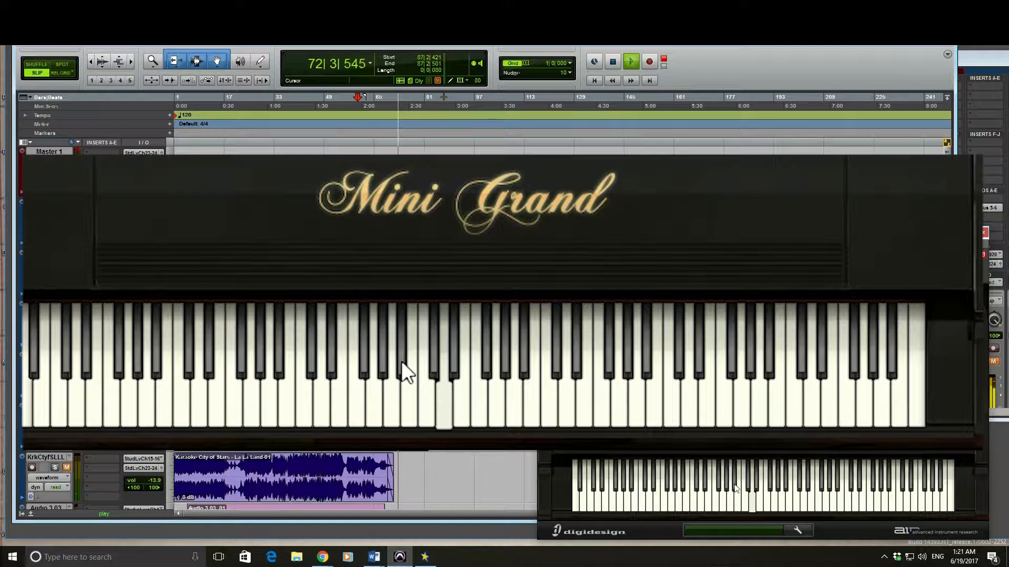
{"action": "left_click", "coordinate": [440, 392]}
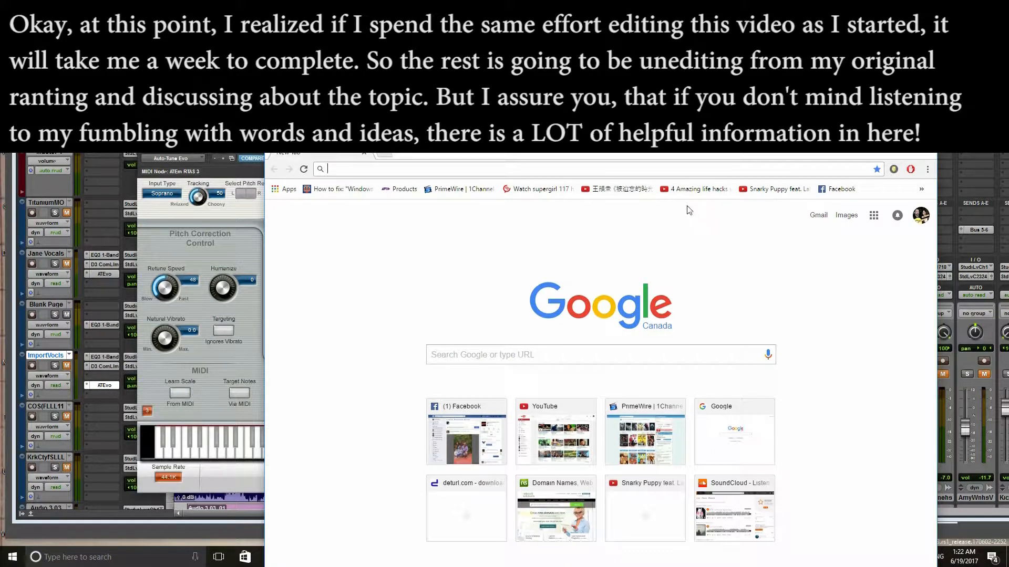
{"action": "type", "text": "www.youtube.com"}
{"action": "key", "text": "Return"}
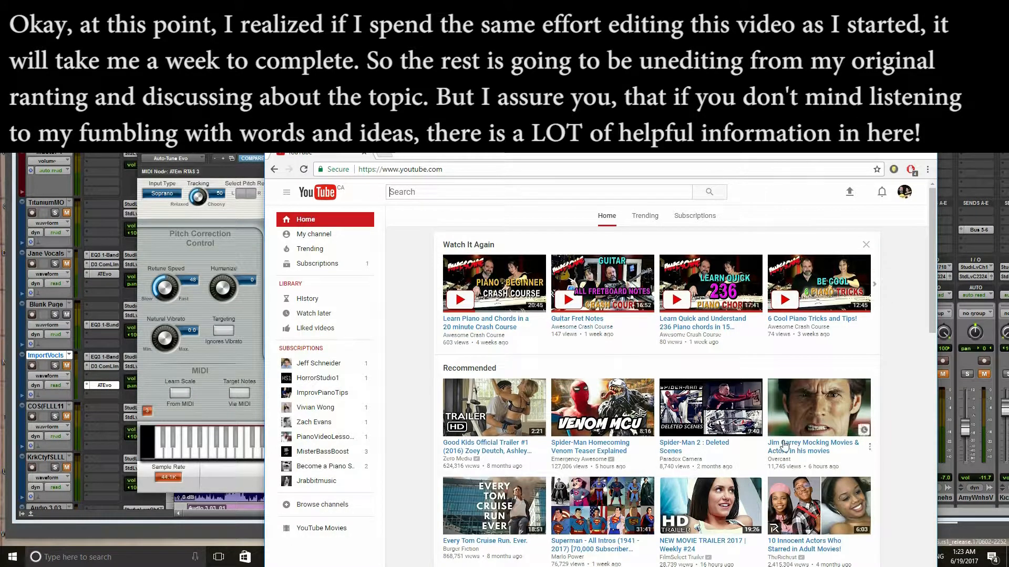
{"action": "type", "text": "top 40"}
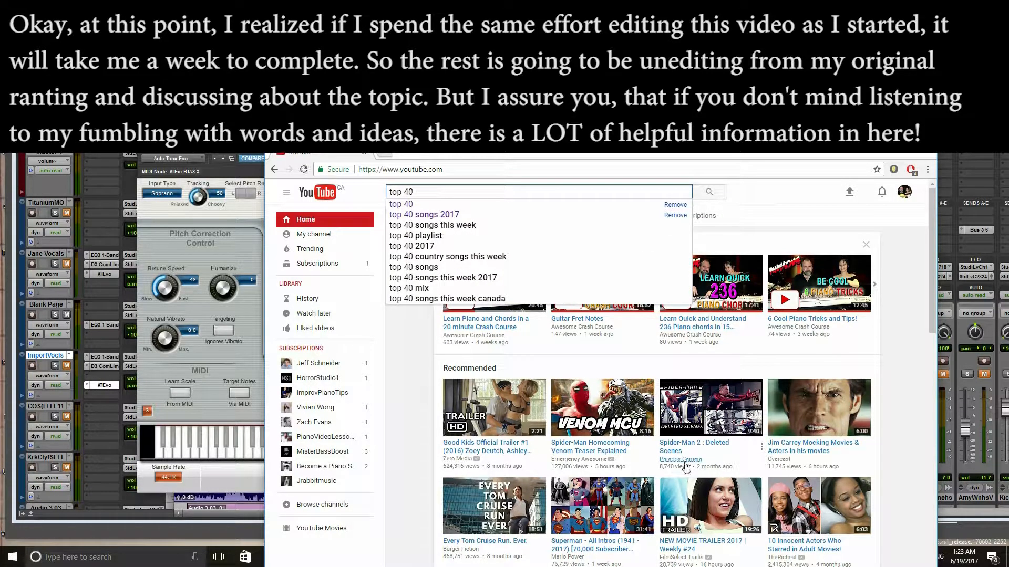
{"action": "key", "text": "Return"}
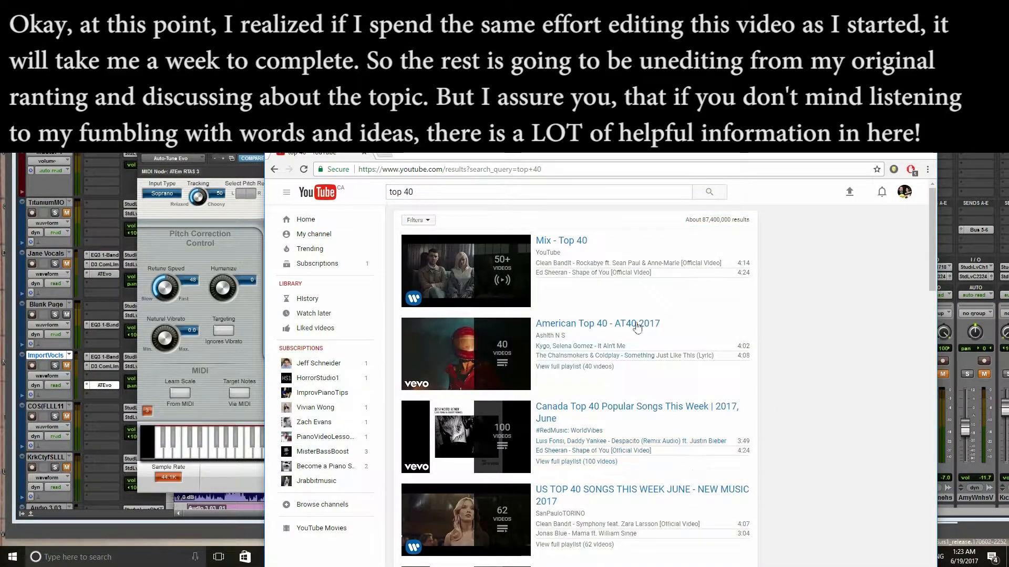
- Play the Mix - Top 40 playlist, unmute the video and adjust its volume
{"action": "left_click", "coordinate": [456, 271]}
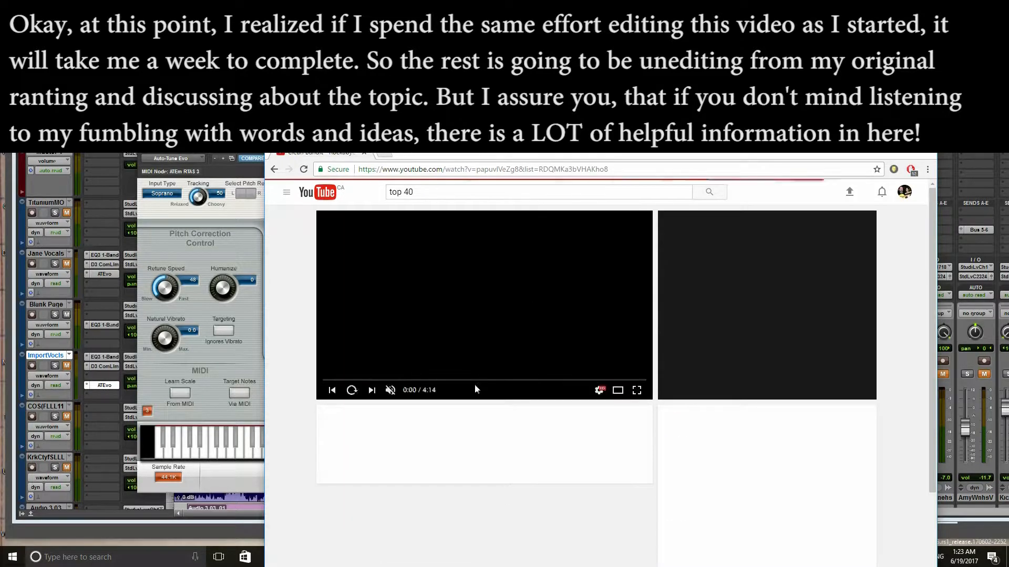
{"action": "left_click", "coordinate": [392, 391]}
{"action": "left_click_drag", "start_coordinate": [410, 391], "coordinate": [418, 391]}
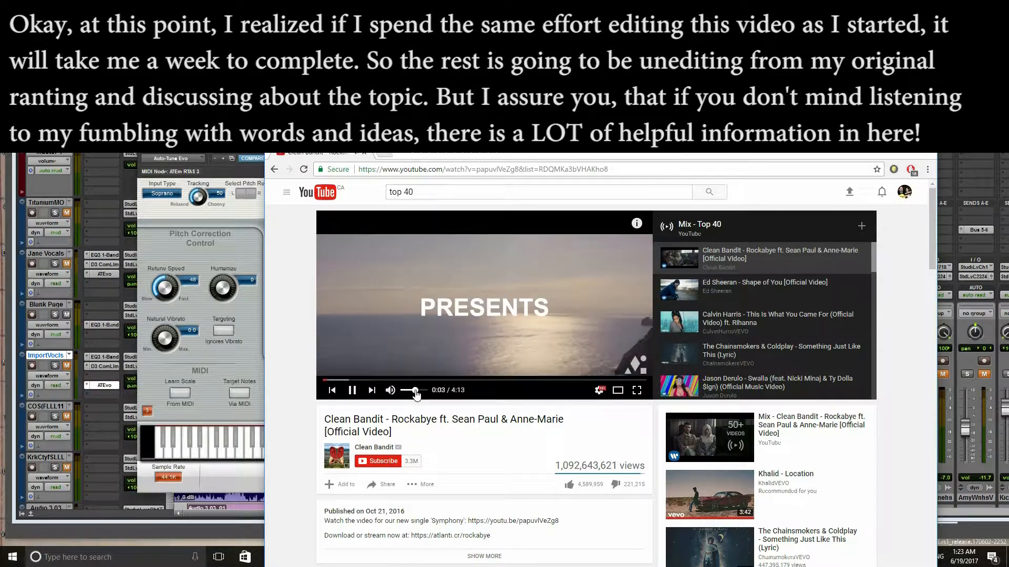
- Move the browser window aside, and in Pro Tools close Auto-Tune Evo and open the Mini Grand instrument
{"action": "left_click_drag", "start_coordinate": [489, 147], "coordinate": [709, 96]}
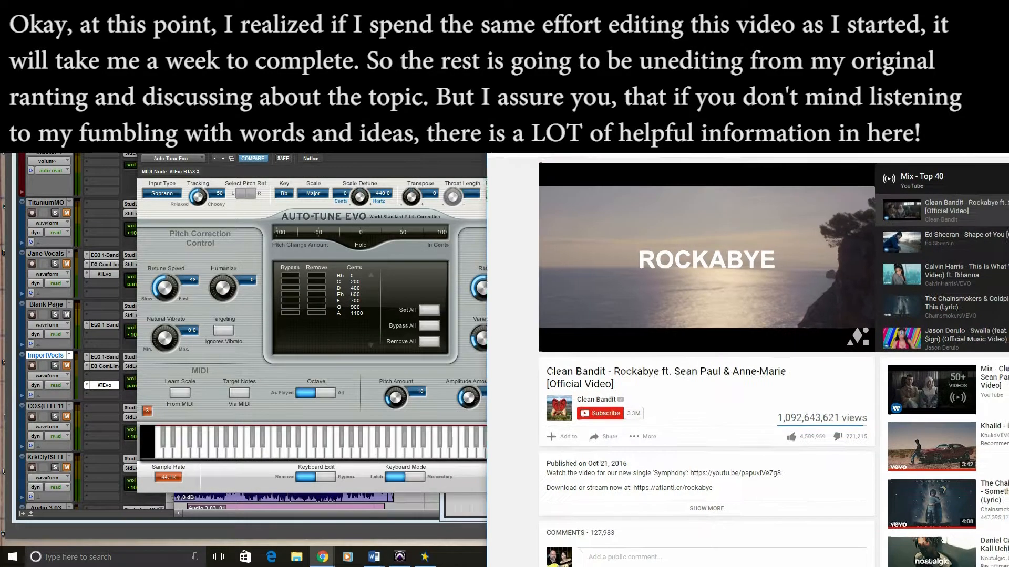
{"action": "left_click", "coordinate": [458, 105]}
{"action": "left_click_drag", "start_coordinate": [420, 126], "coordinate": [426, 126]}
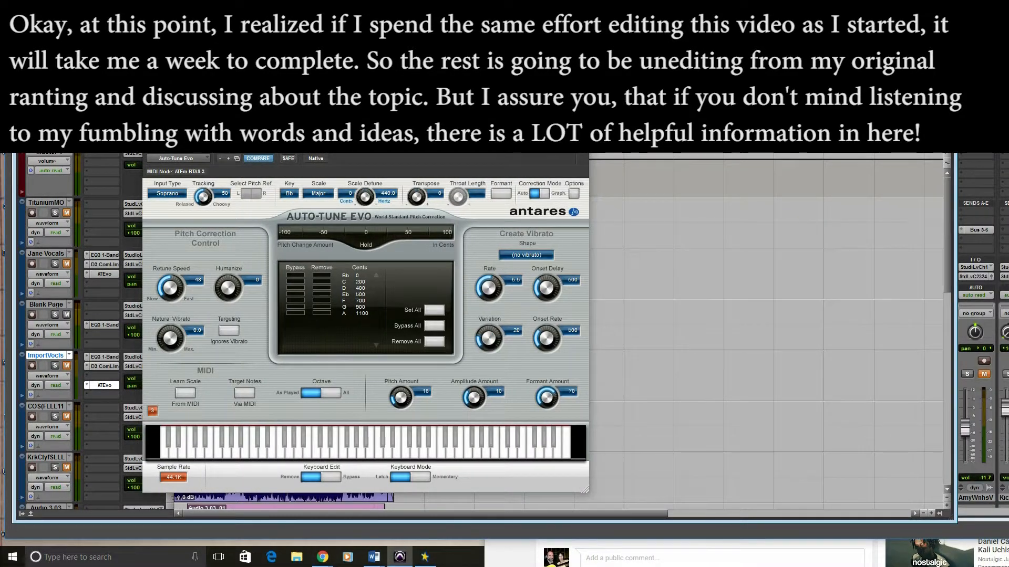
{"action": "left_click", "coordinate": [579, 127]}
{"action": "left_click", "coordinate": [982, 126]}
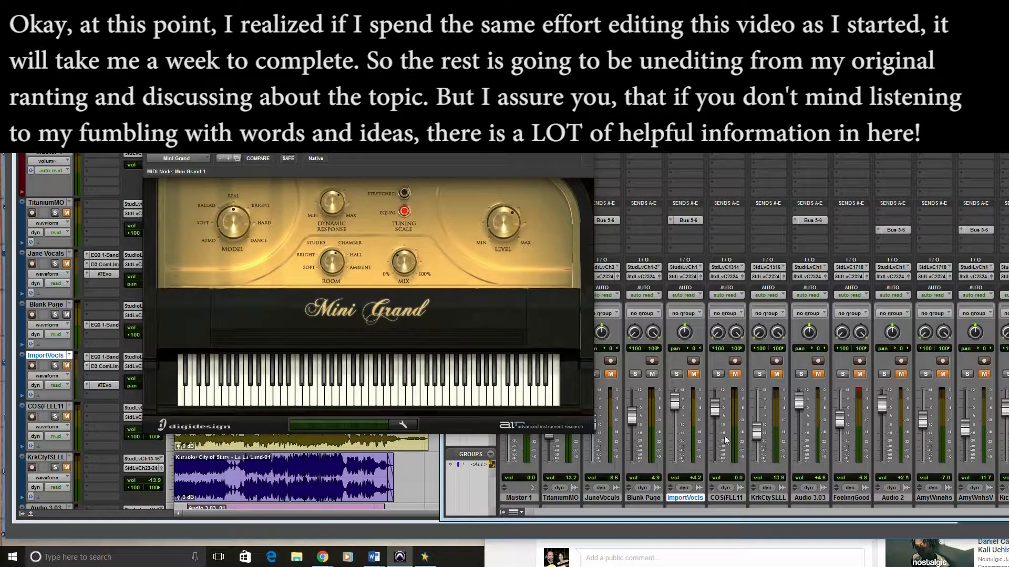
- Play successive white keys upward on the Mini Grand to look for the root note of Clean Bandit's Rockabye
{"action": "left_click", "coordinate": [306, 396]}
{"action": "left_click", "coordinate": [314, 397]}
{"action": "left_click", "coordinate": [320, 396]}
{"action": "left_click", "coordinate": [328, 397]}
{"action": "left_click", "coordinate": [336, 398]}
{"action": "left_click", "coordinate": [344, 398]}
{"action": "left_click", "coordinate": [345, 403]}
{"action": "left_click", "coordinate": [350, 402]}
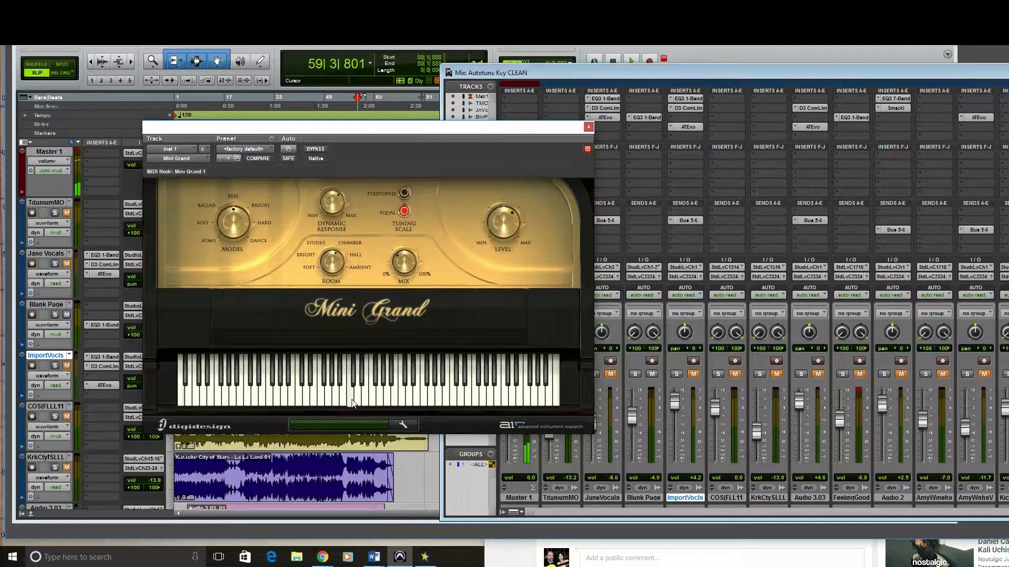
{"action": "left_click", "coordinate": [366, 401]}
- Switch to the browser, play Ed Sheeran - Shape of You from the playlist, and skip slightly ahead in the video
{"action": "left_click", "coordinate": [734, 551]}
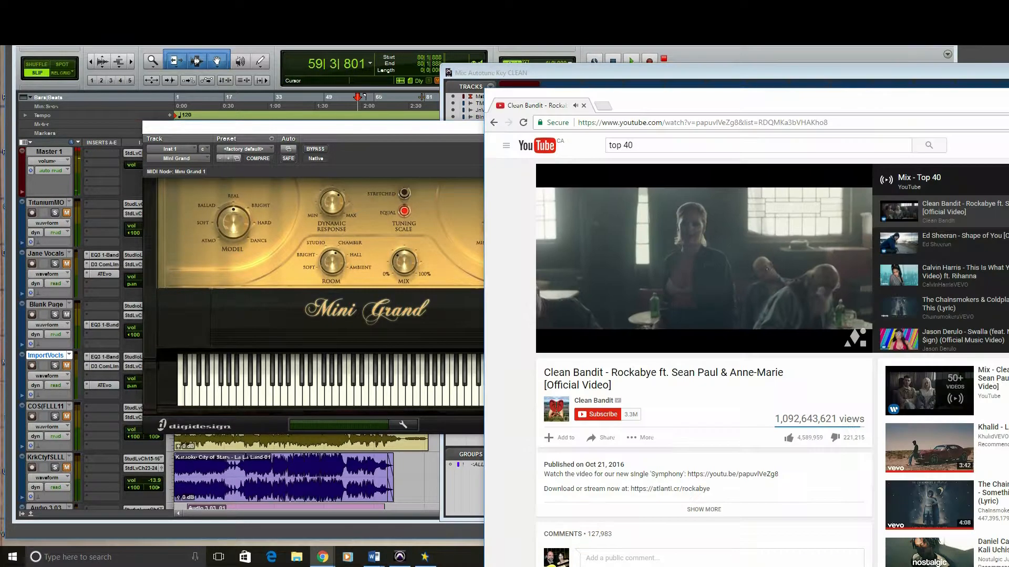
{"action": "left_click", "coordinate": [898, 246]}
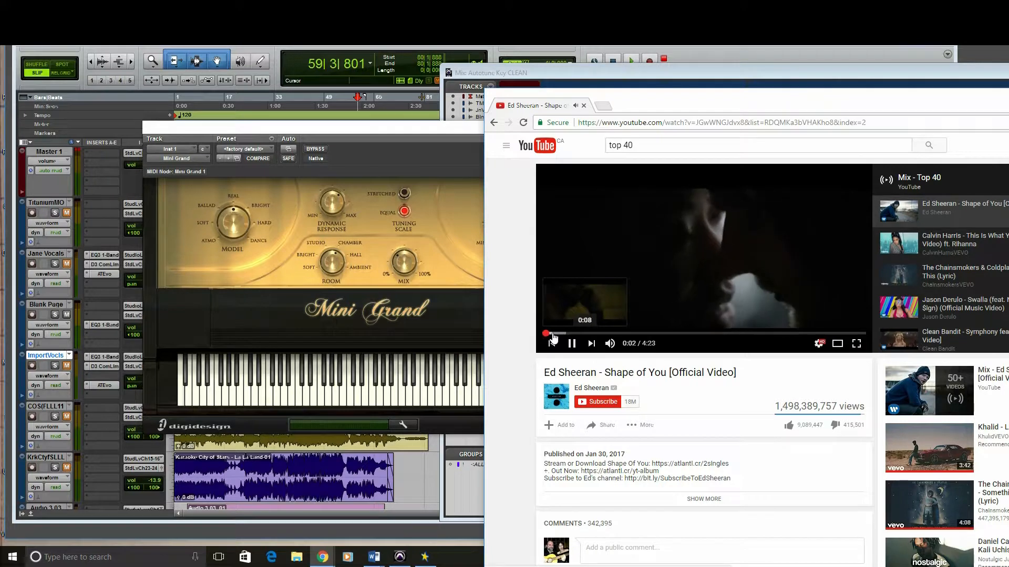
{"action": "left_click", "coordinate": [556, 334]}
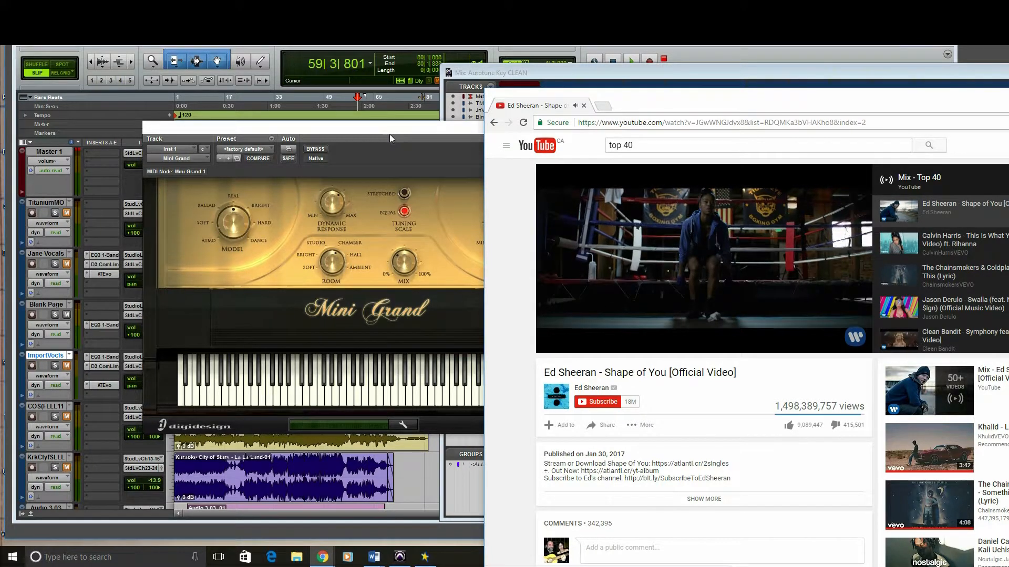
- Return to the Mini Grand and play successive white keys upward to look for the root note of Shape of You
{"action": "left_click", "coordinate": [379, 127]}
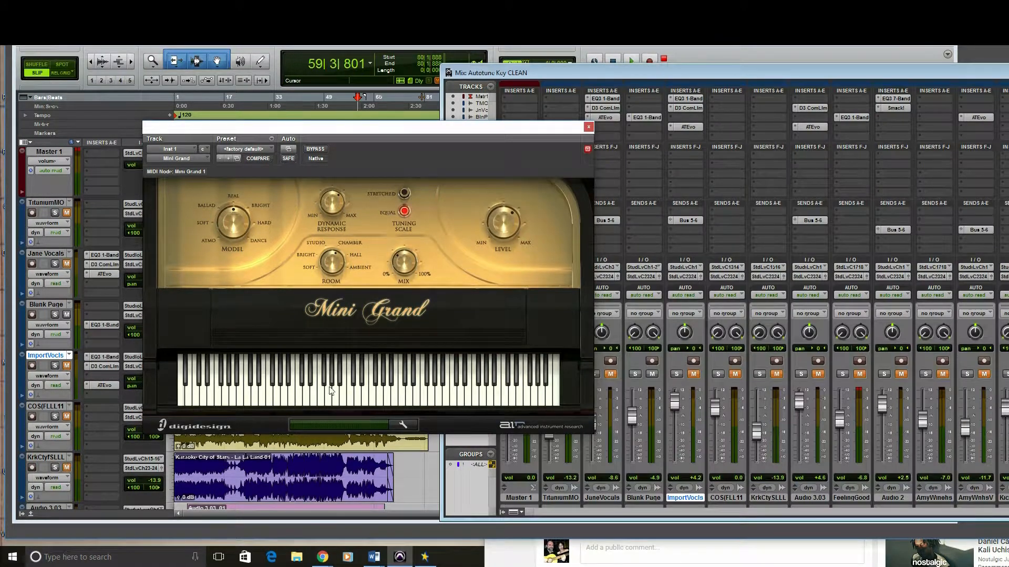
{"action": "left_click", "coordinate": [343, 396]}
{"action": "left_click", "coordinate": [350, 394]}
{"action": "left_click", "coordinate": [356, 393]}
{"action": "left_click", "coordinate": [386, 397]}
{"action": "left_click", "coordinate": [394, 398]}
{"action": "left_click", "coordinate": [401, 397]}
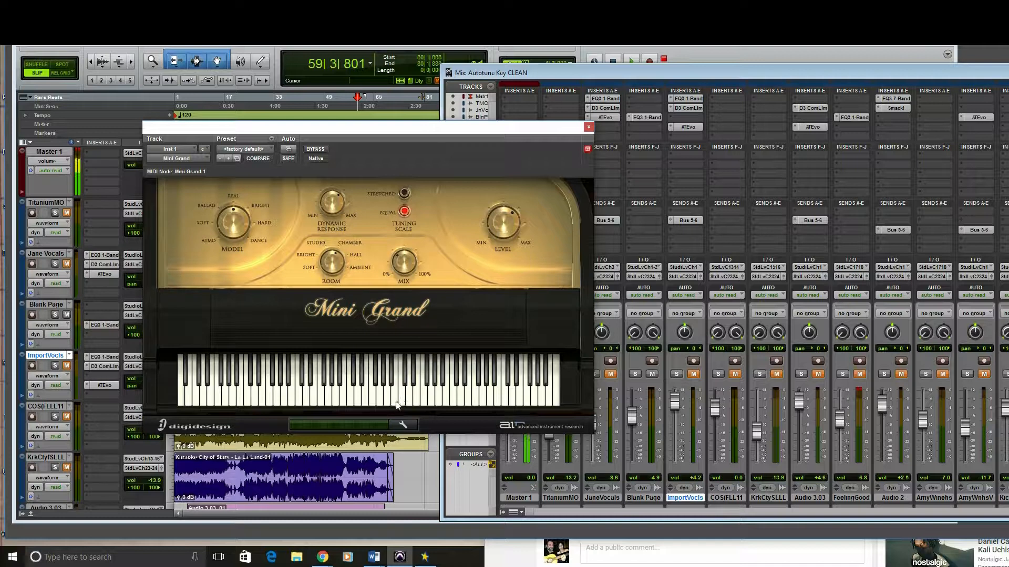
- Restart from lower white keys on the Mini Grand and play upward again to recheck the candidate notes
{"action": "left_click", "coordinate": [344, 402]}
{"action": "left_click", "coordinate": [321, 399]}
{"action": "left_click", "coordinate": [348, 401]}
{"action": "left_click", "coordinate": [367, 404]}
{"action": "left_click", "coordinate": [379, 402]}
{"action": "left_click", "coordinate": [386, 403]}
{"action": "left_click", "coordinate": [394, 403]}
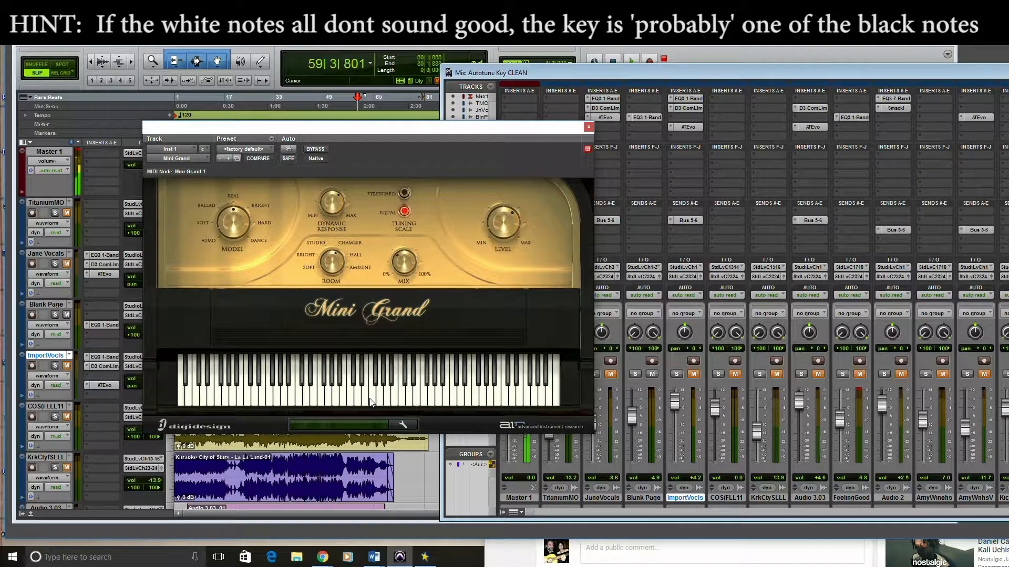
- Repeat one white key near the middle of the keyboard and compare it with a black key above it
{"action": "left_click", "coordinate": [354, 402]}
{"action": "left_click", "coordinate": [354, 403]}
{"action": "left_click", "coordinate": [353, 402]}
{"action": "left_click", "coordinate": [370, 382]}
{"action": "left_click", "coordinate": [371, 382]}
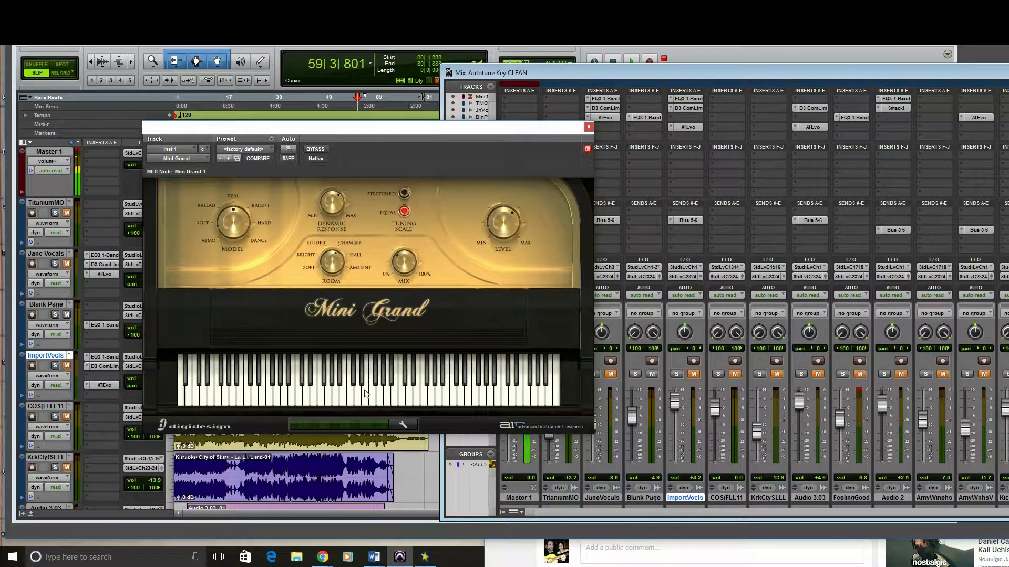
- Sound the notes just above that white key repeatedly to test them as the root of Shape of You
{"action": "left_click", "coordinate": [362, 396]}
{"action": "left_click", "coordinate": [362, 397]}
{"action": "left_click", "coordinate": [358, 394]}
{"action": "left_click", "coordinate": [365, 396]}
{"action": "left_click", "coordinate": [362, 391]}
{"action": "left_click", "coordinate": [364, 393]}
{"action": "left_click", "coordinate": [365, 395]}
{"action": "left_click", "coordinate": [364, 390]}
{"action": "left_click", "coordinate": [367, 393]}
{"action": "left_click", "coordinate": [364, 392]}
{"action": "left_click", "coordinate": [363, 390]}
{"action": "left_click", "coordinate": [364, 388]}
{"action": "left_click", "coordinate": [364, 387]}
{"action": "left_click", "coordinate": [365, 394]}
{"action": "left_click", "coordinate": [364, 390]}
- Switch to the browser, play The Chainsmokers & Coldplay - Something Just Like This from the playlist, and return to the Mini Grand
{"action": "left_click", "coordinate": [506, 561]}
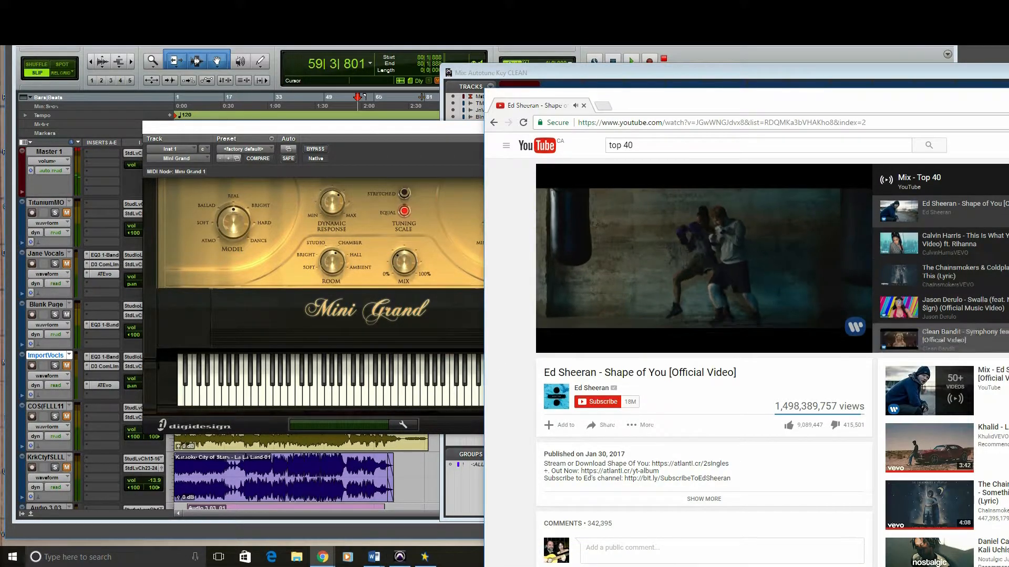
{"action": "left_click", "coordinate": [915, 287]}
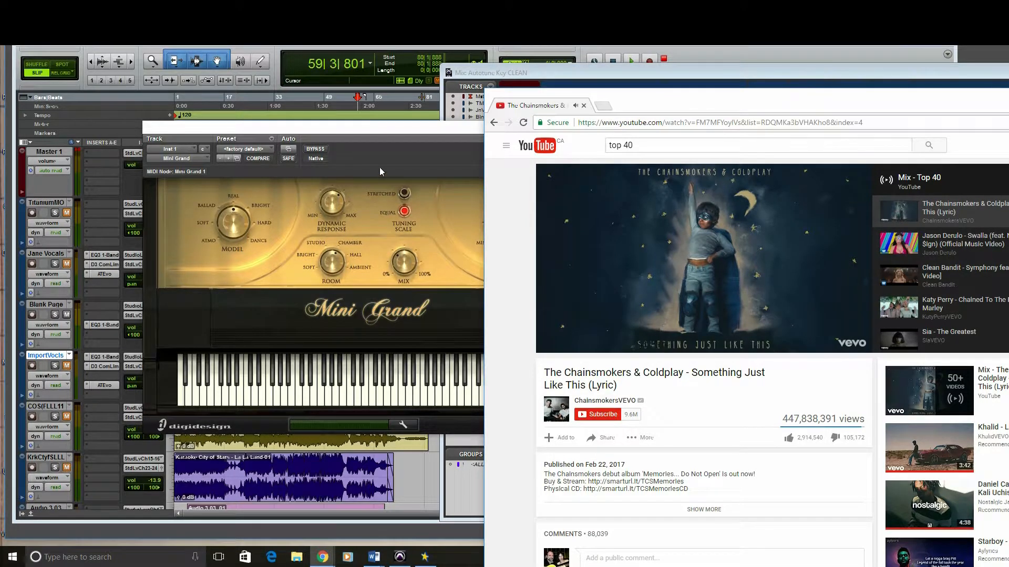
{"action": "left_click", "coordinate": [358, 133]}
- Play neighbouring mid-keyboard notes on the Mini Grand to look for the root note of Something Just Like This
{"action": "left_click", "coordinate": [348, 391]}
{"action": "left_click", "coordinate": [343, 391]}
{"action": "left_click", "coordinate": [353, 381]}
{"action": "left_click", "coordinate": [359, 397]}
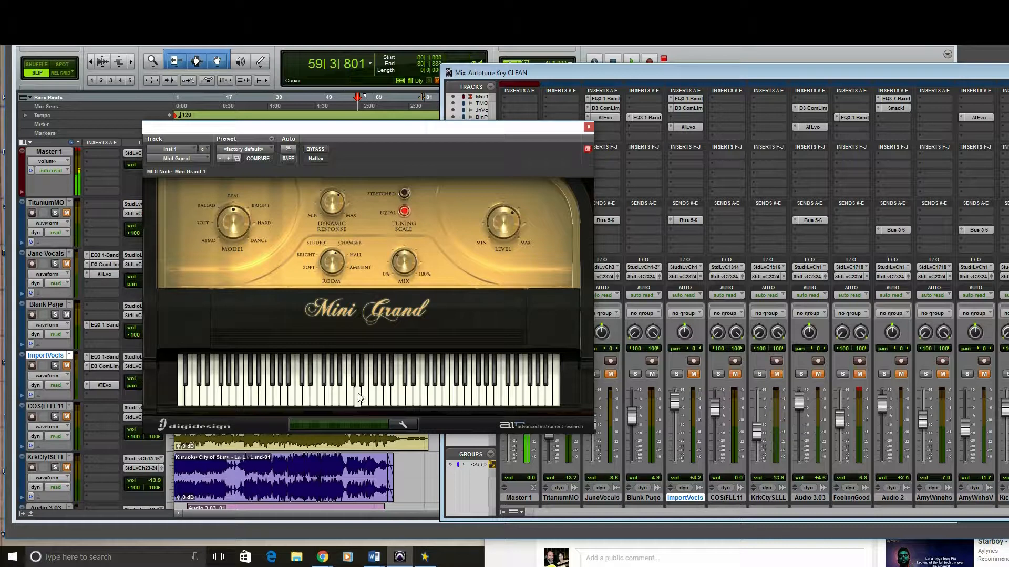
{"action": "left_click", "coordinate": [359, 398]}
- Alternate the candidate root with notes a few semitones above it to test whether the song's key is major or minor
{"action": "left_click", "coordinate": [376, 381]}
{"action": "left_click", "coordinate": [372, 382]}
{"action": "left_click", "coordinate": [359, 397]}
{"action": "left_click", "coordinate": [374, 396]}
{"action": "left_click", "coordinate": [360, 399]}
{"action": "left_click", "coordinate": [370, 394]}
{"action": "left_click", "coordinate": [358, 395]}
{"action": "left_click", "coordinate": [376, 377]}
{"action": "left_click", "coordinate": [354, 396]}
{"action": "left_click", "coordinate": [357, 392]}
{"action": "left_click", "coordinate": [360, 401]}
{"action": "left_click", "coordinate": [357, 383]}
{"action": "left_click", "coordinate": [359, 400]}
{"action": "left_click", "coordinate": [359, 400]}
- Pause the song in the browser, switch to the Word document, and start a new paragraph below the relative minor notes
{"action": "left_click", "coordinate": [506, 558]}
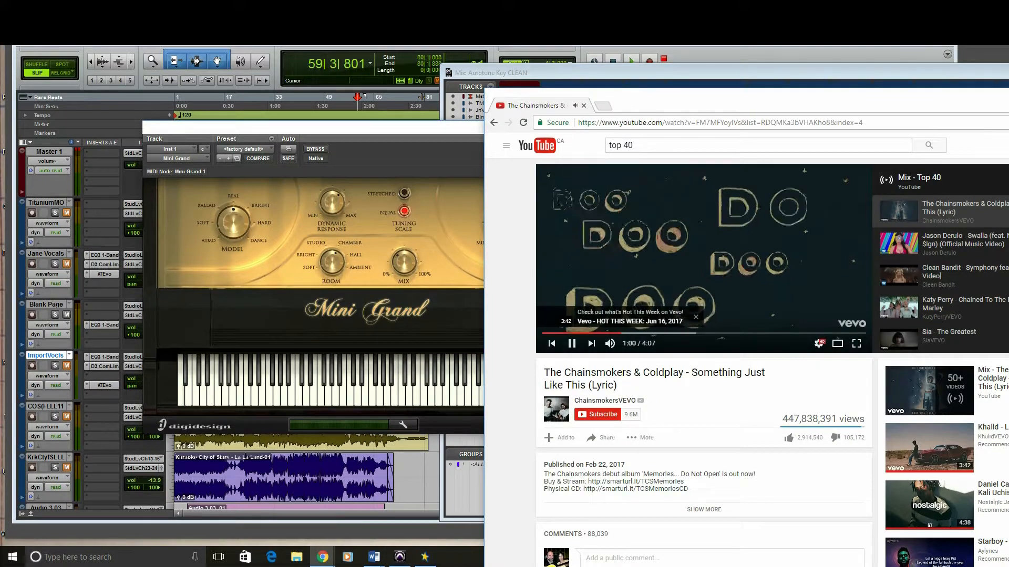
{"action": "left_click", "coordinate": [571, 344]}
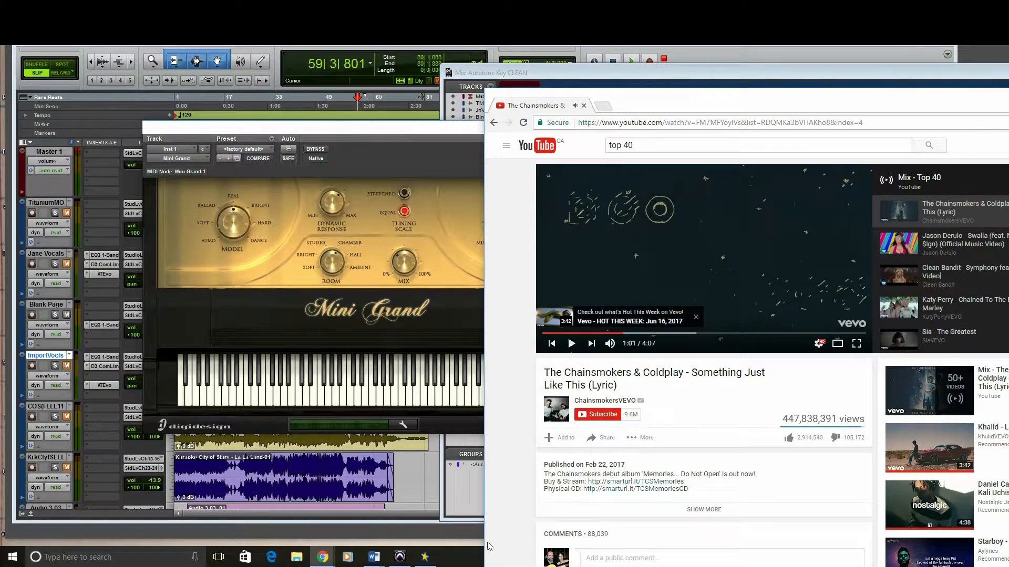
{"action": "mouse_move", "coordinate": [375, 556]}
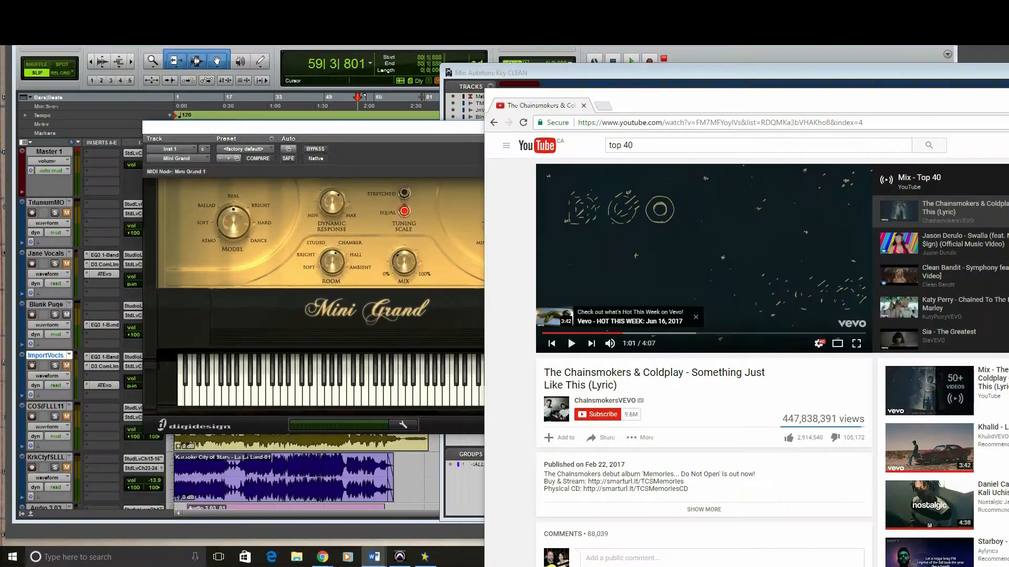
{"action": "left_click_drag", "start_coordinate": [1008, 137], "coordinate": [411, 73]}
{"action": "left_click", "coordinate": [480, 404]}
{"action": "key", "text": "Return"}
{"action": "key", "text": "Return"}
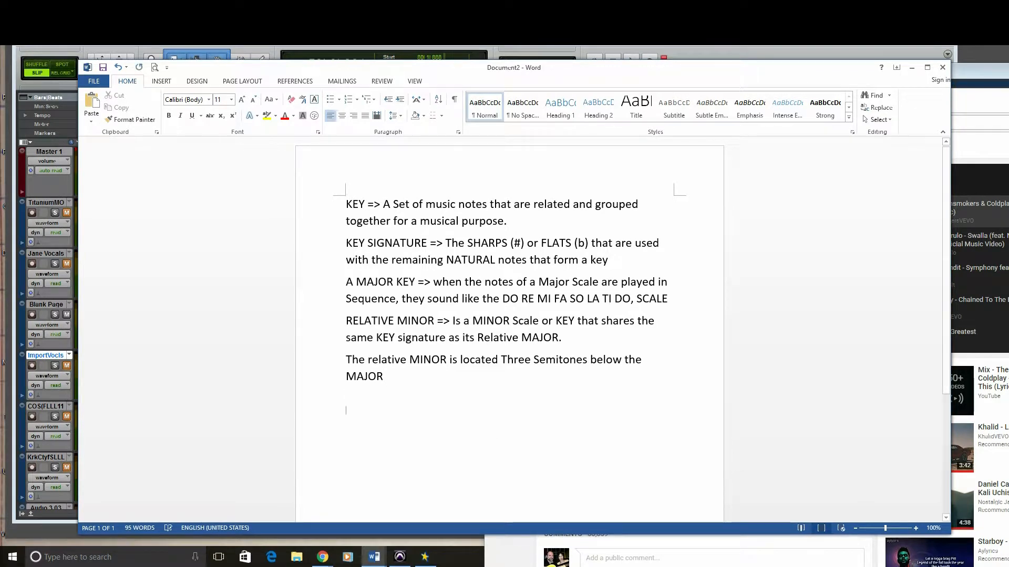
- Write the major scale formula as "MAJOR SCALE = T T S T T T S"
{"action": "type", "text": "T"}
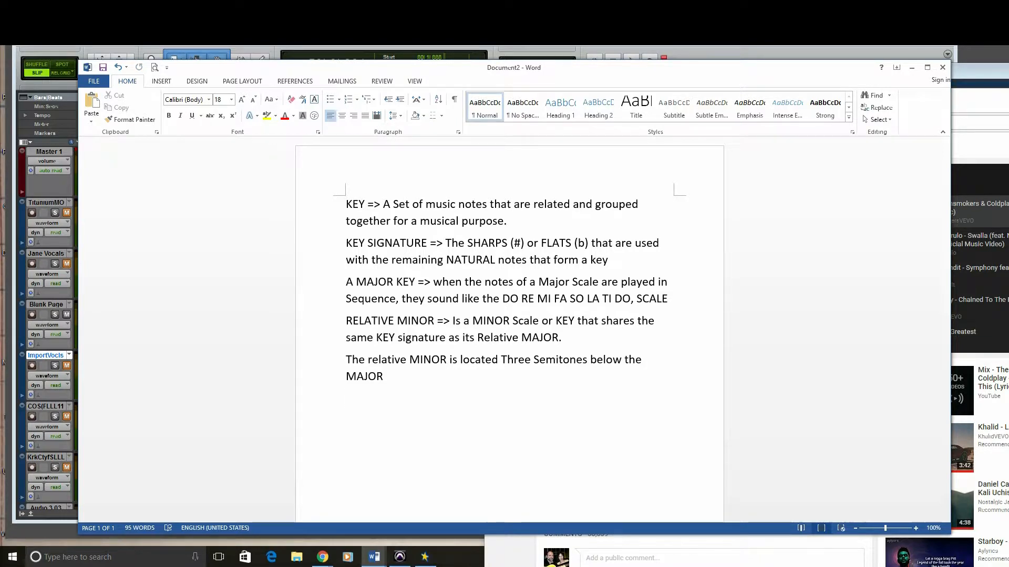
{"action": "type", "text": "MAJOR SCAL"}
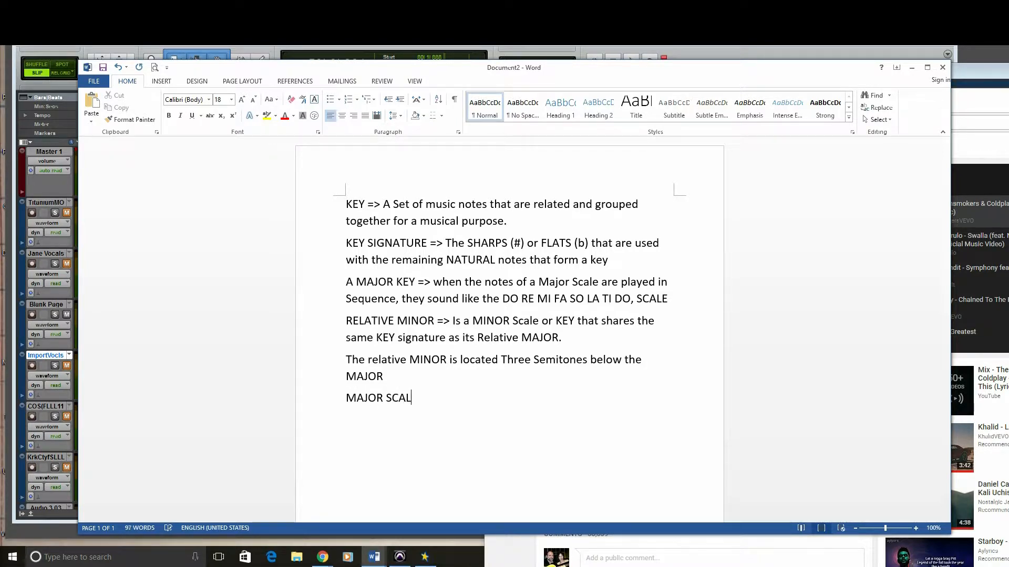
{"action": "type", "text": "E =  T T S T T T S"}
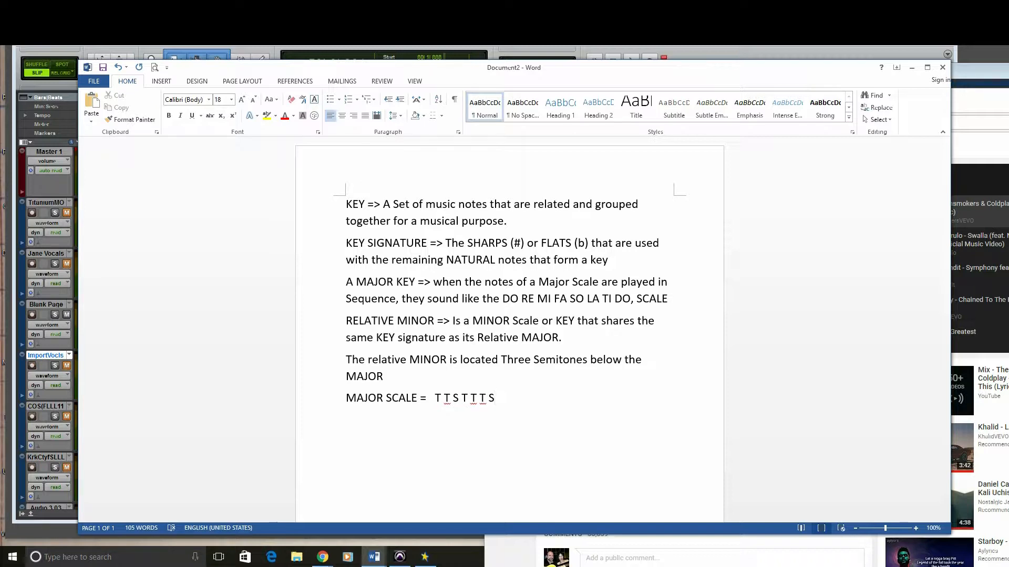
{"action": "left_click", "coordinate": [431, 398]}
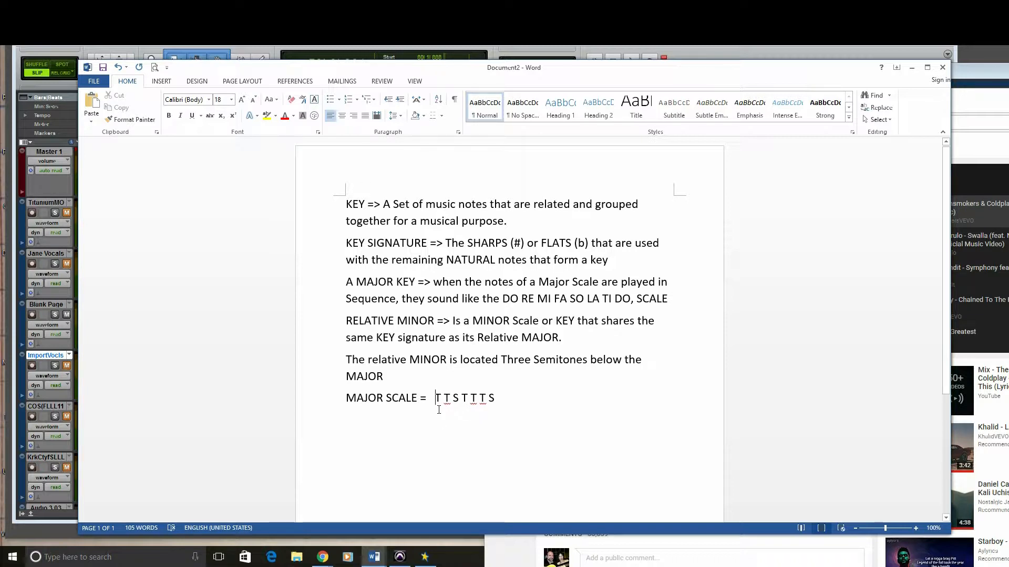
{"action": "type", "text": "1 T "}
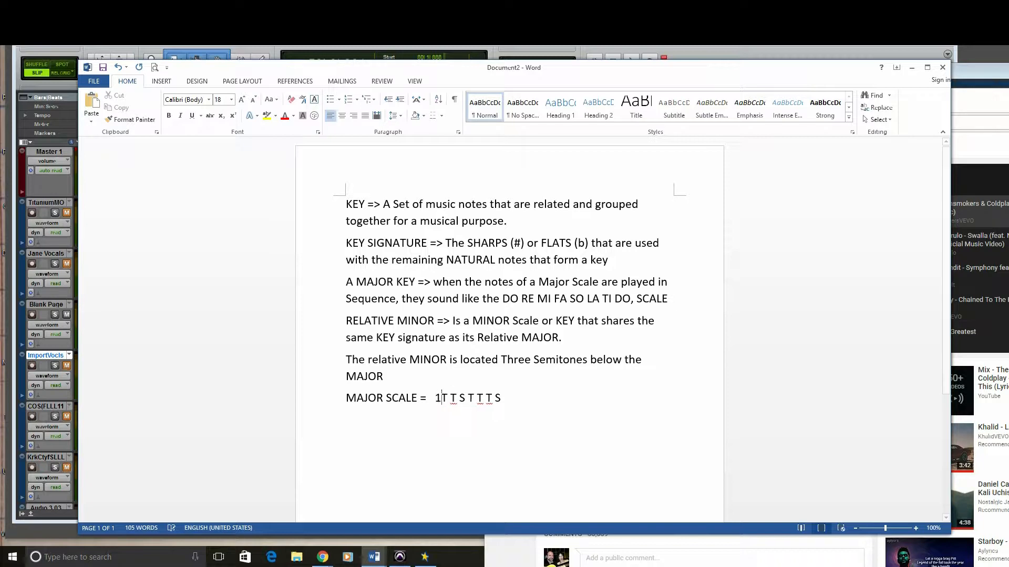
{"action": "type", "text": "2"}
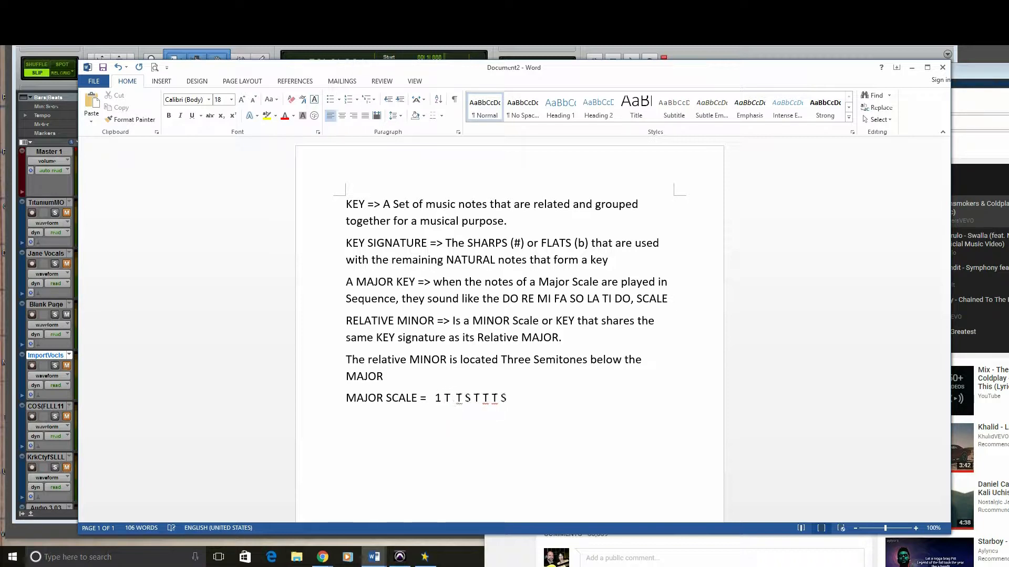
{"action": "key", "text": "Right"}
- Replace the numbers 1 and 2 in the formula with C and D, and insert E before the first S
{"action": "left_click", "coordinate": [438, 410]}
{"action": "key", "text": "BackSpace"}
{"action": "type", "text": "C"}
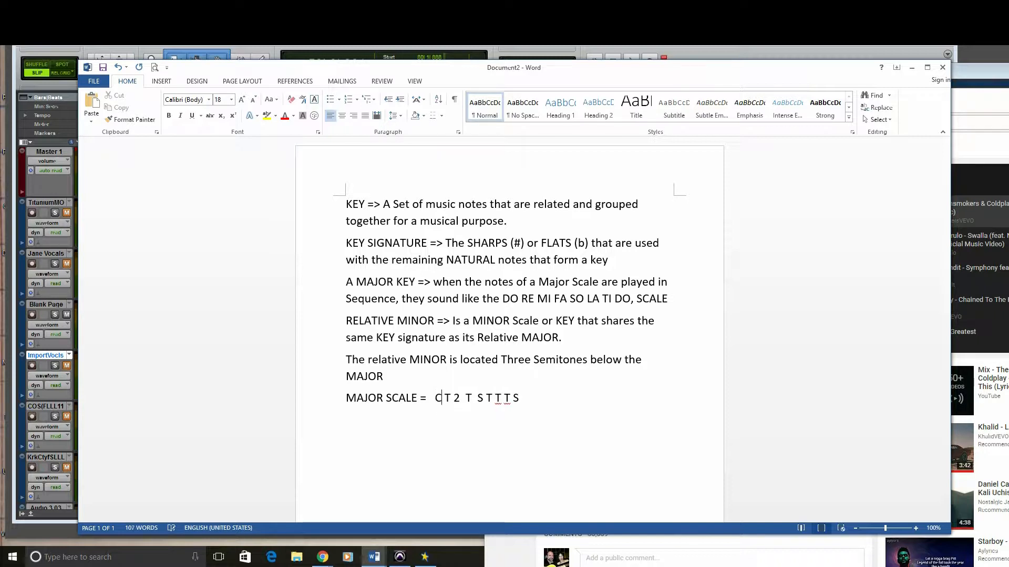
{"action": "key", "text": "Right"}
{"action": "key", "text": "Right"}
{"action": "key", "text": "Delete"}
{"action": "type", "text": "D T EF"}
{"action": "key", "text": "Delete"}
{"action": "key", "text": "Left"}
{"action": "type", "text": "E"}
{"action": "key", "text": "Delete"}
{"action": "key", "text": "Right"}
{"action": "key", "text": "Right"}
{"action": "key", "text": "Left"}
{"action": "type", "text": "S"}
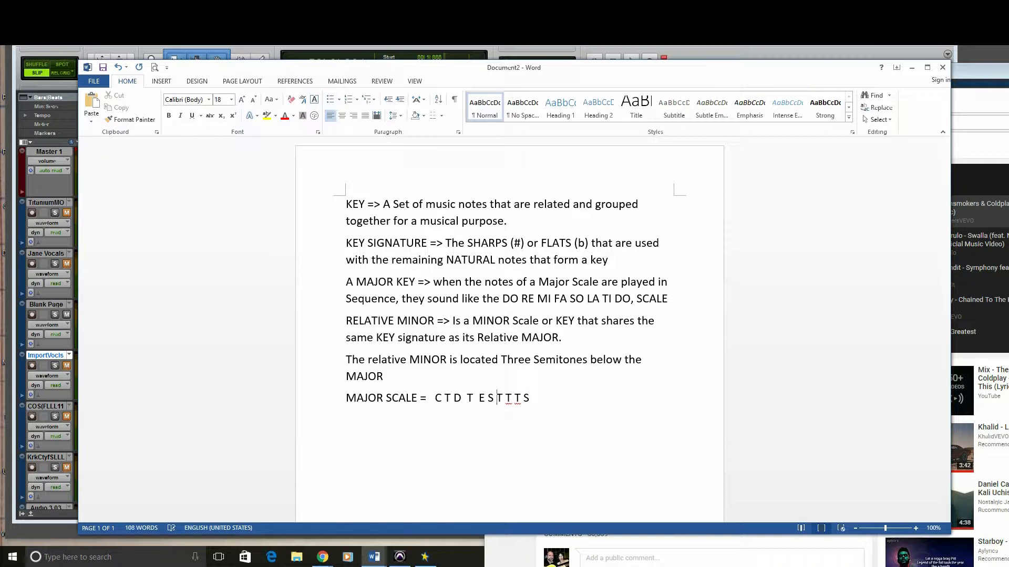
- Insert the note F after the first S of the formula and G after the tone that follows
{"action": "type", "text": " F"}
{"action": "key", "text": "Left"}
{"action": "key", "text": "Left"}
{"action": "key", "text": "Left"}
{"action": "key", "text": "Left"}
{"action": "key", "text": "Left"}
{"action": "key", "text": "Right"}
{"action": "key", "text": "Right"}
{"action": "key", "text": "Right"}
{"action": "key", "text": "Right"}
{"action": "key", "text": "Right"}
{"action": "key", "text": "Right"}
{"action": "type", "text": "G"}
{"action": "key", "text": "Right"}
{"action": "key", "text": "Right"}
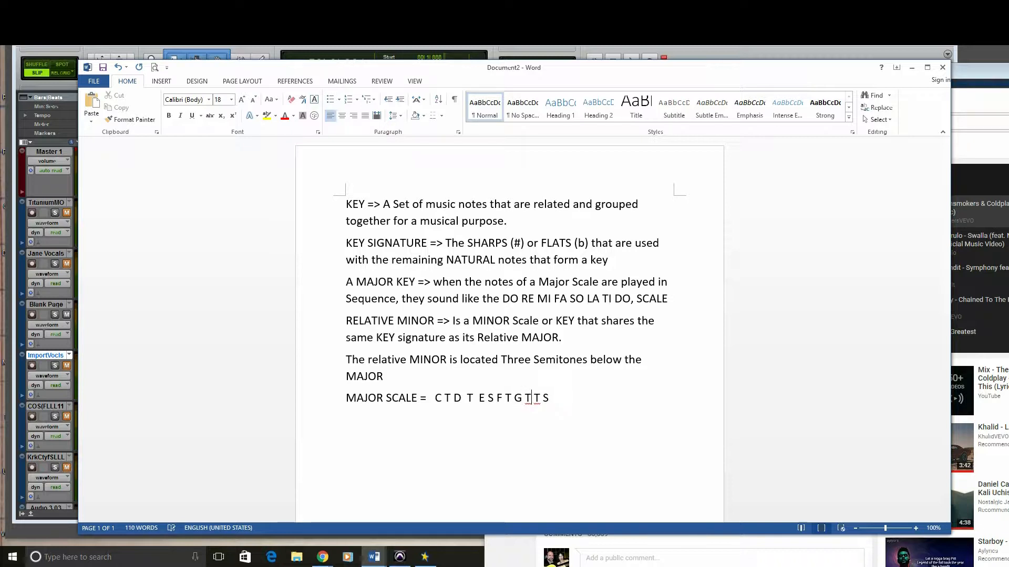
- Complete the C major line with the notes A and B between the remaining steps and C at the end
{"action": "type", "text": "A"}
{"action": "key", "text": "Right"}
{"action": "key", "text": "Right"}
{"action": "key", "text": "Right"}
{"action": "type", "text": "B"}
{"action": "key", "text": "Down"}
{"action": "type", "text": "C"}
- Add a second line reading "MAJOR SCALE = D T E T F# S G T A T B T C# S D"
{"action": "key", "text": "Return"}
{"action": "type", "text": "MAJOR SCALE =  "}
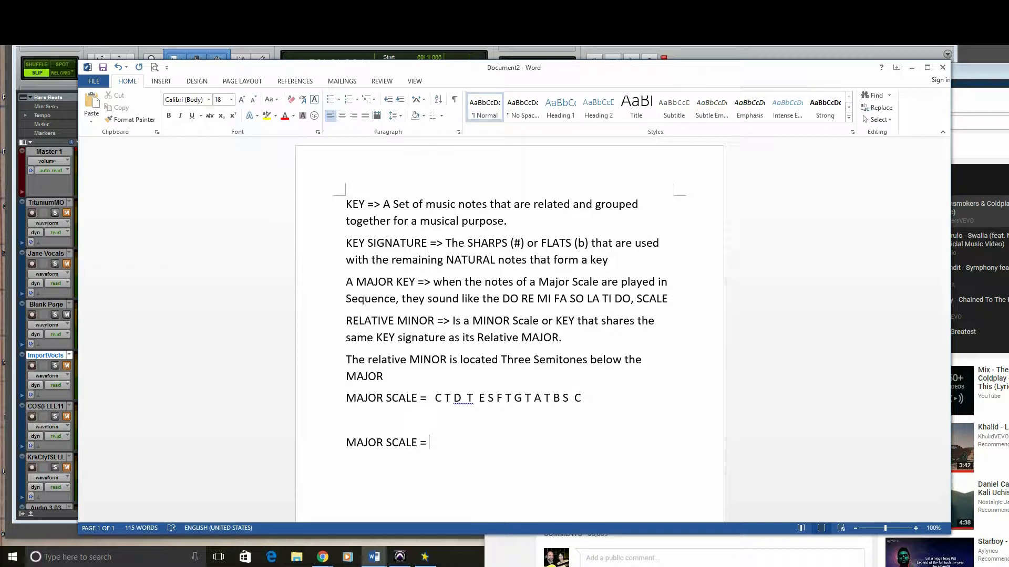
{"action": "type", "text": "D T E T F#"}
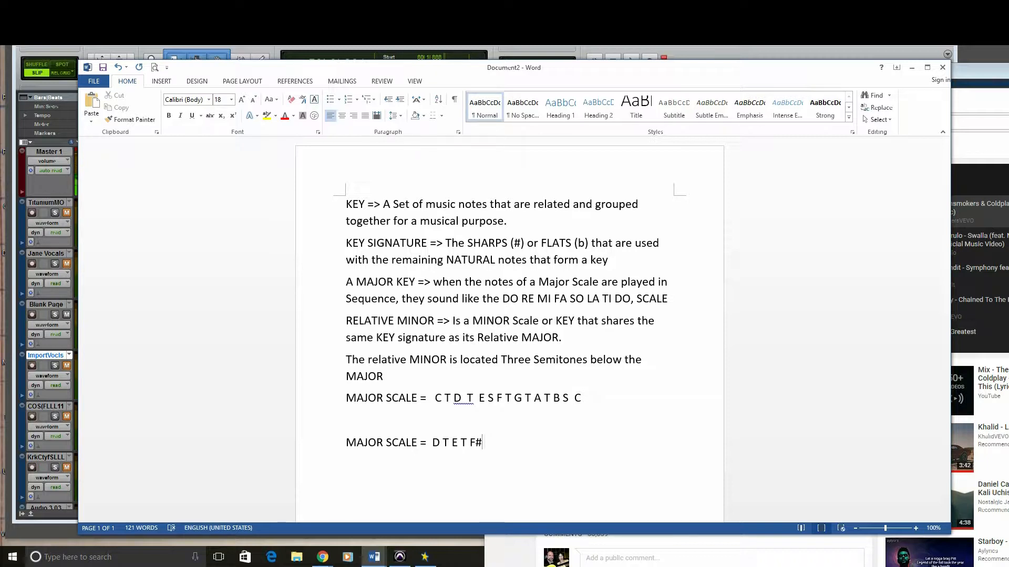
{"action": "type", "text": "S G T A T B T C#  "}
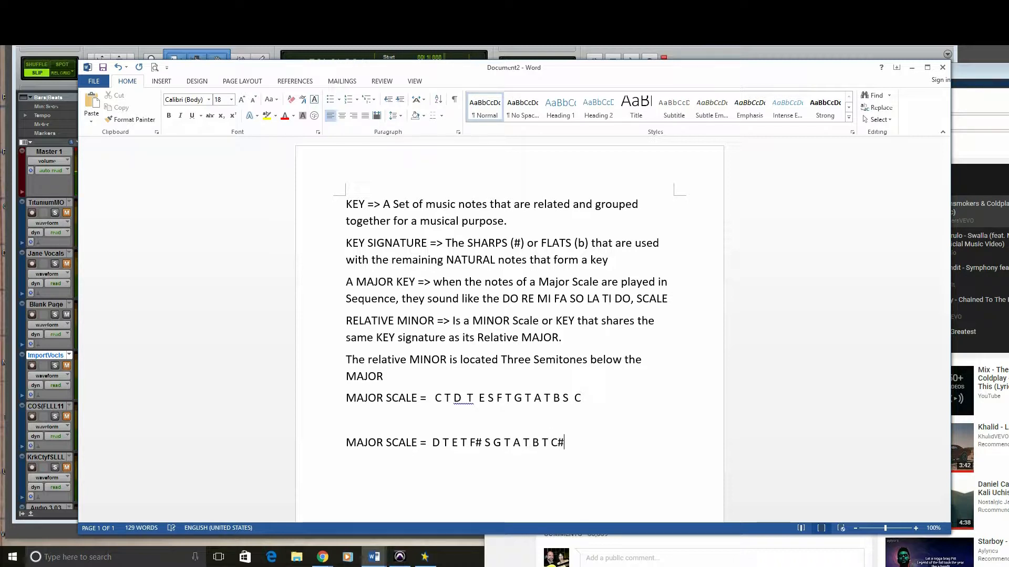
{"action": "type", "text": "S D"}
- Write the interval pattern "T T S T T T S" on its own line below the D major scale
{"action": "key", "text": "Return"}
{"action": "key", "text": "Return"}
{"action": "type", "text": "T T S T T T S"}
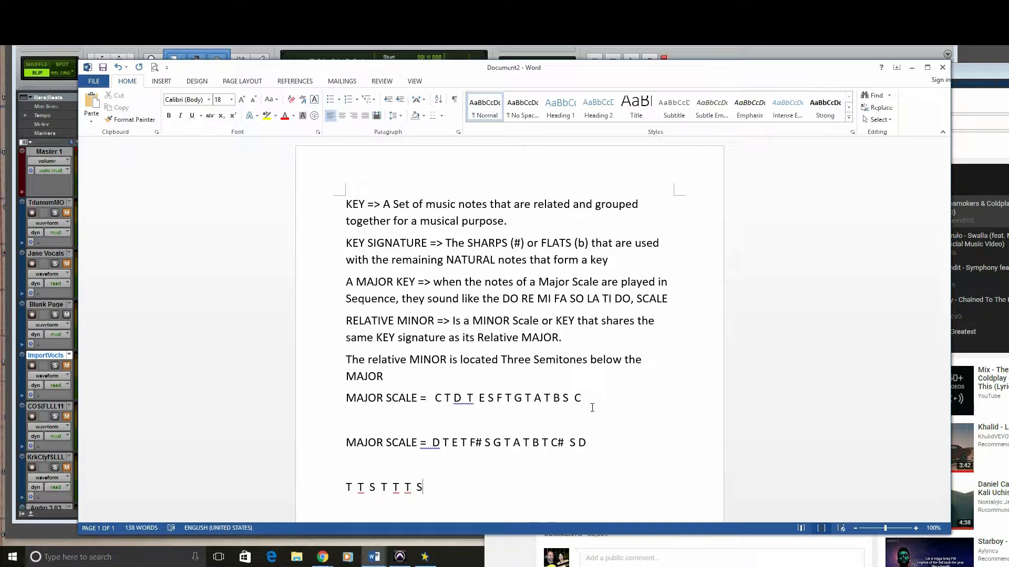
- Switch to Pro Tools, start playback of the session, and bring the Feeling Good and AmyWinehs tracks into view
{"action": "left_click", "coordinate": [338, 55]}
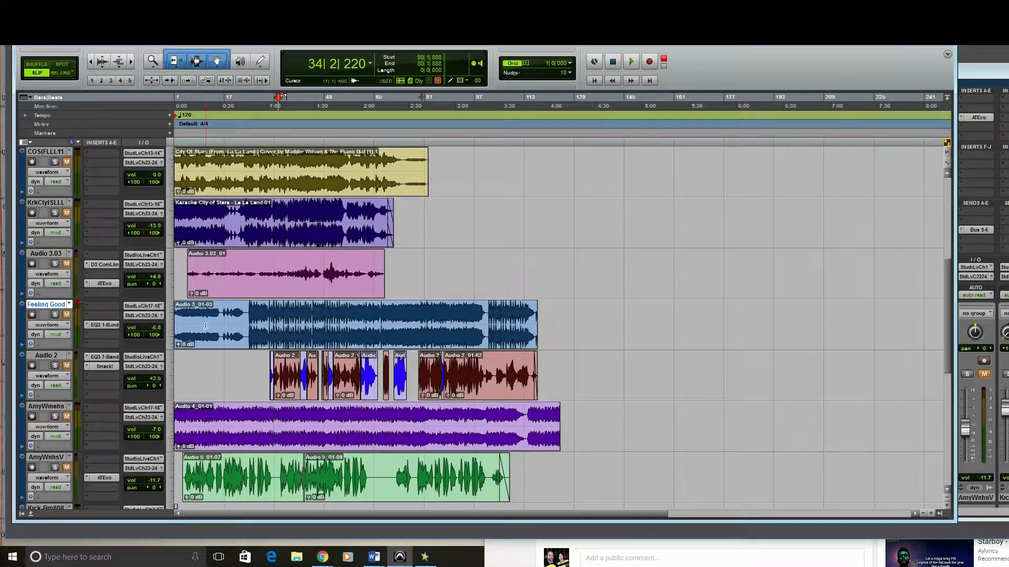
{"action": "key", "text": "KP_1"}
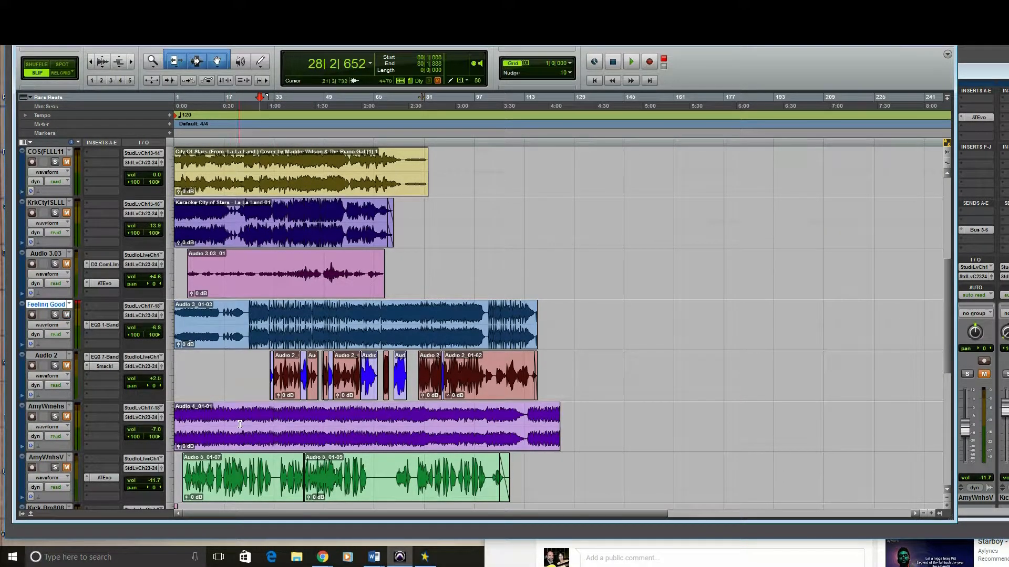
{"action": "key", "text": "space"}
{"action": "scroll", "coordinate": [279, 341], "scroll_direction": "up", "scroll_amount": 5}
{"action": "scroll", "coordinate": [286, 334], "scroll_direction": "down", "scroll_amount": 4}
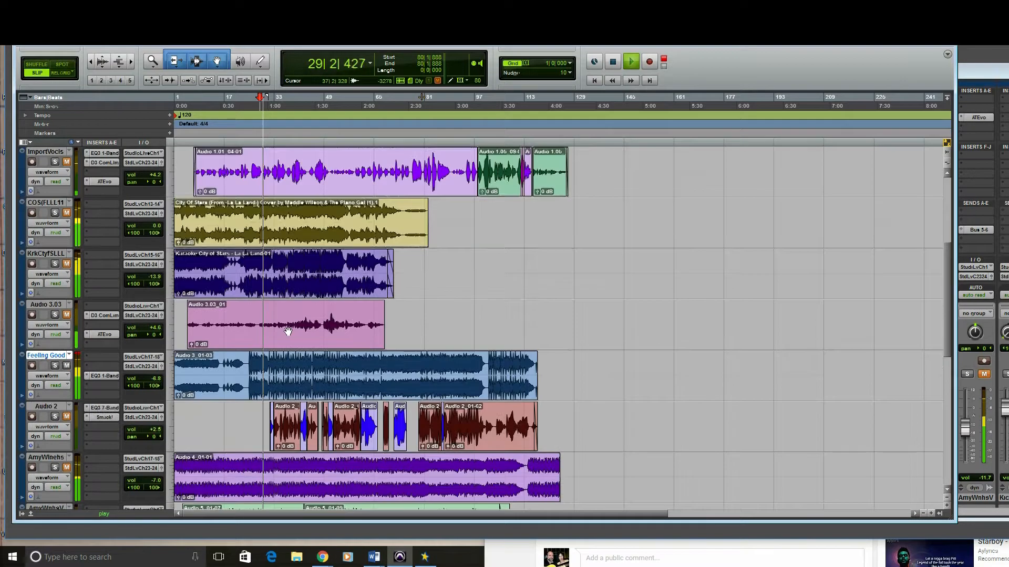
{"action": "scroll", "coordinate": [288, 331], "scroll_direction": "down", "scroll_amount": 2}
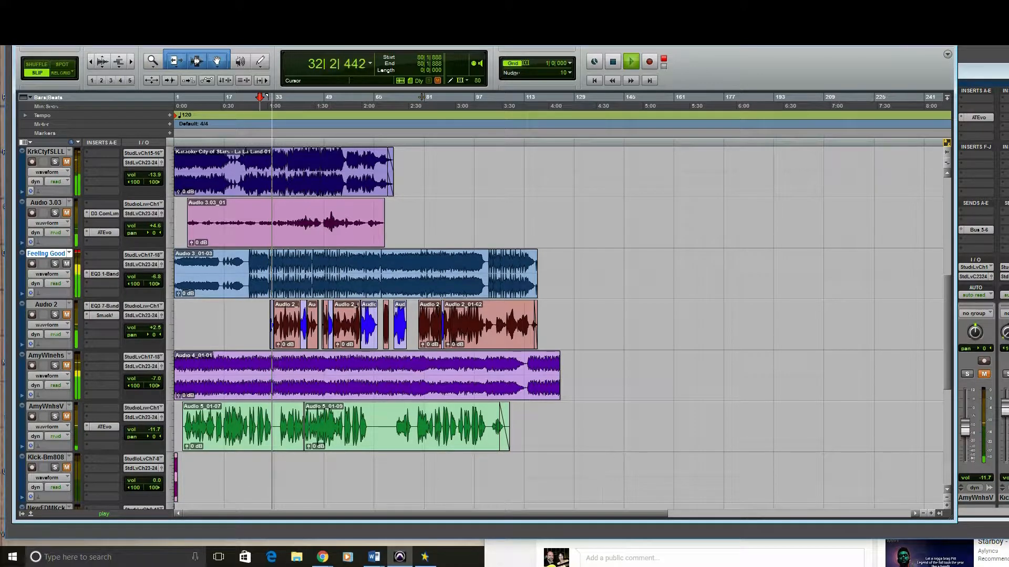
- Place the Mini Grand beside the tracks and play low white keys against the Feeling Good track to find its root
{"action": "left_click_drag", "start_coordinate": [1008, 210], "coordinate": [734, 198]}
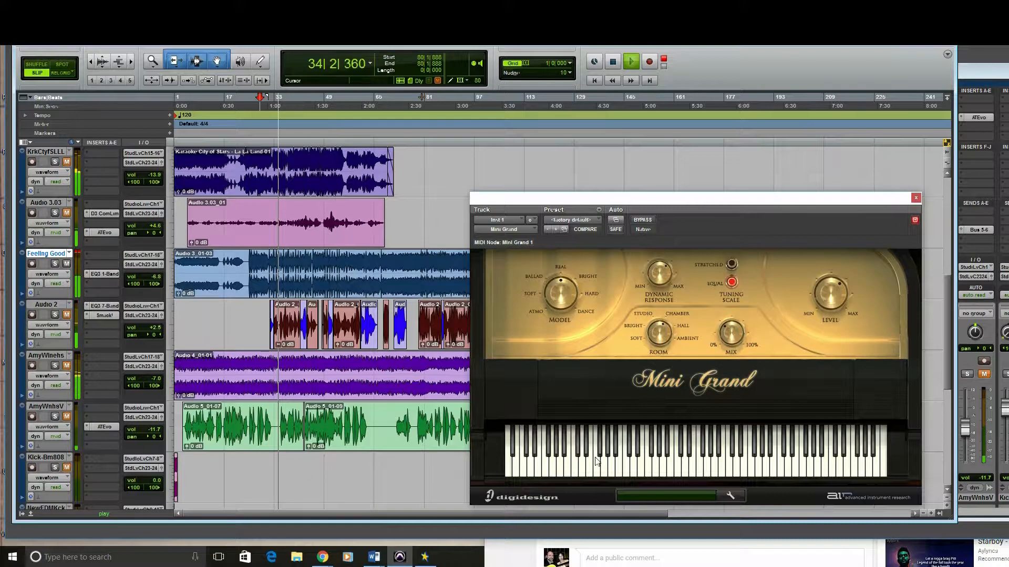
{"action": "left_click", "coordinate": [574, 465]}
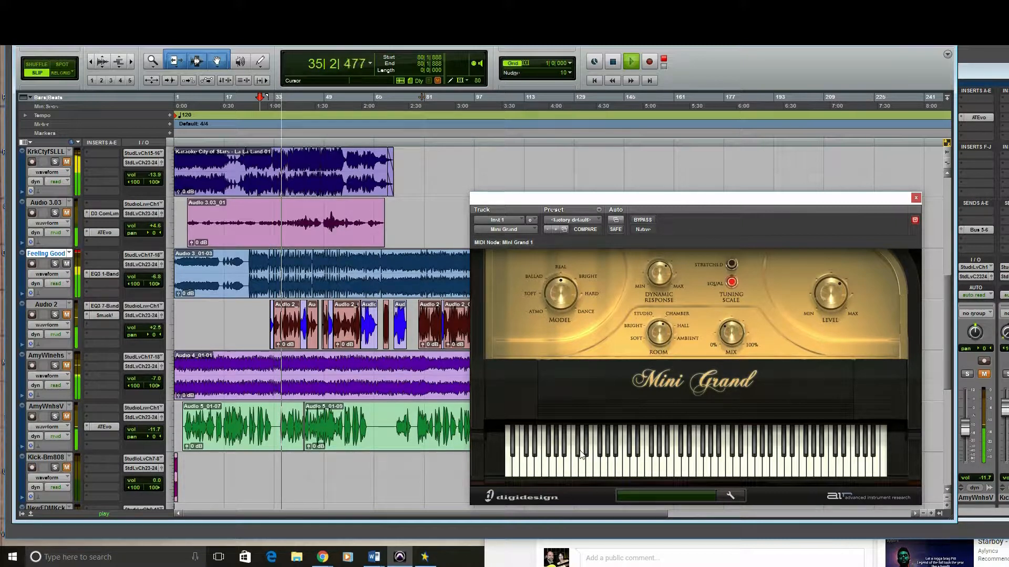
{"action": "left_click", "coordinate": [583, 455]}
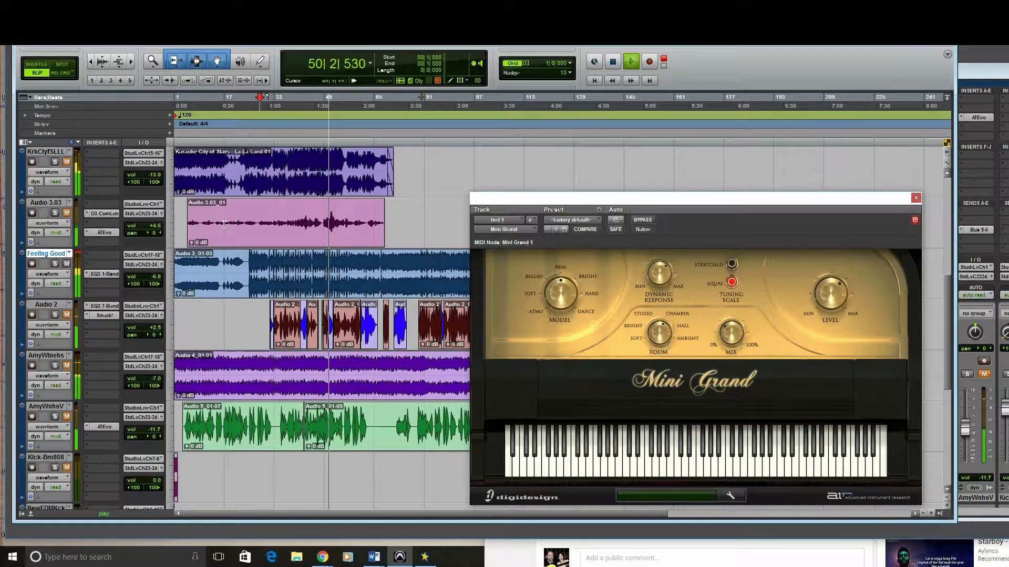
- Close the Mini Grand and bring the Mix window to the front
{"action": "key", "text": "ctrl+="}
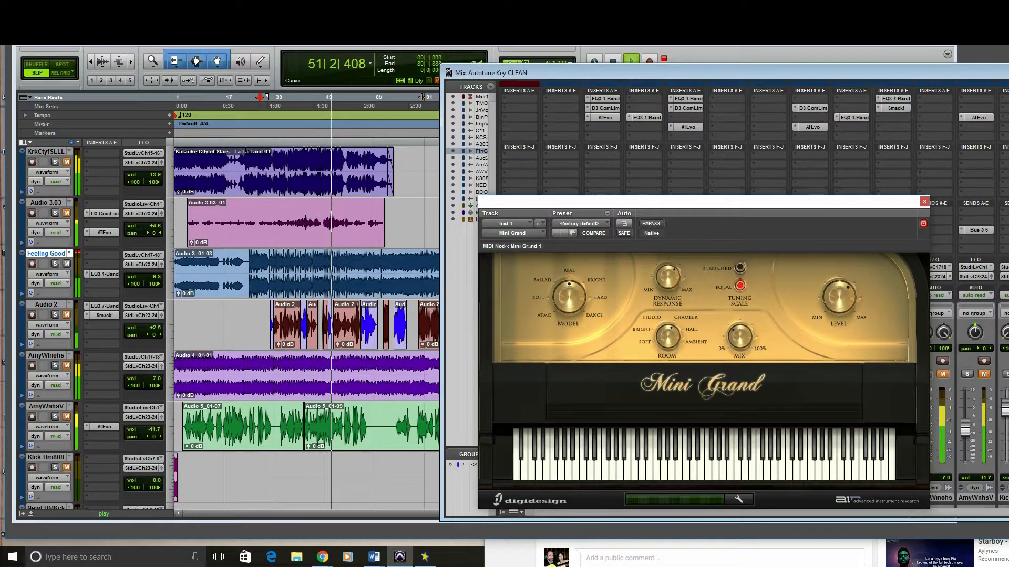
{"action": "left_click", "coordinate": [924, 202]}
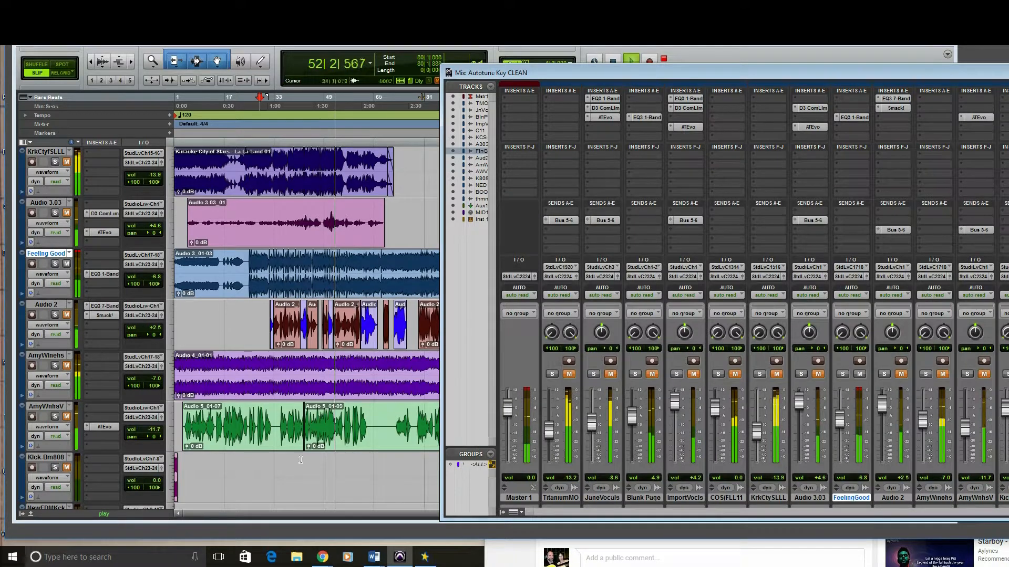
{"action": "key", "text": "ctrl+="}
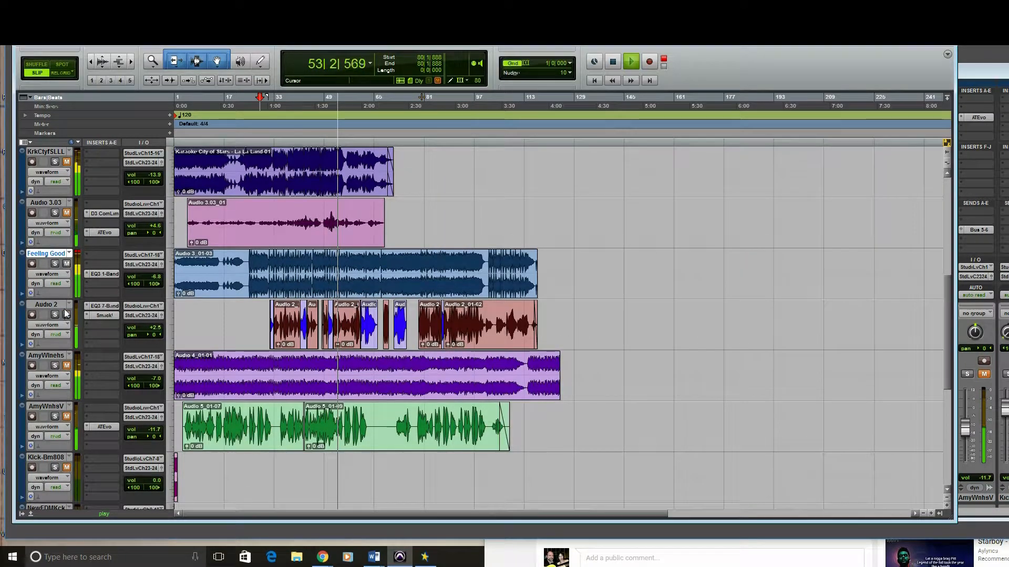
{"action": "key", "text": "ctrl+="}
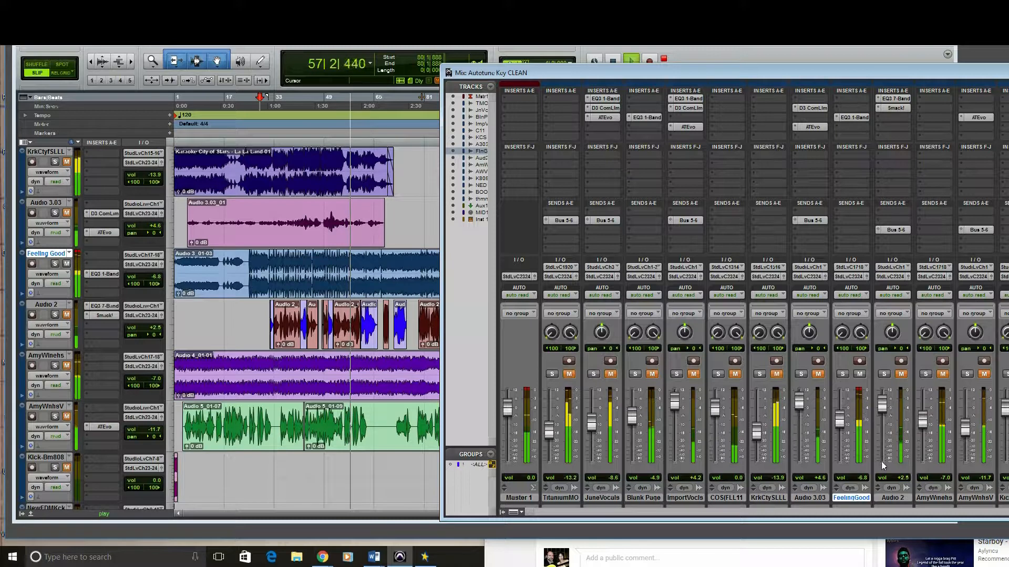
- Toggle the Audio 2 track's mute, and with playback stopped insert Auto-Tune Evo (mono) in its insert slot D
{"action": "left_click", "coordinate": [900, 374]}
{"action": "key", "text": "space"}
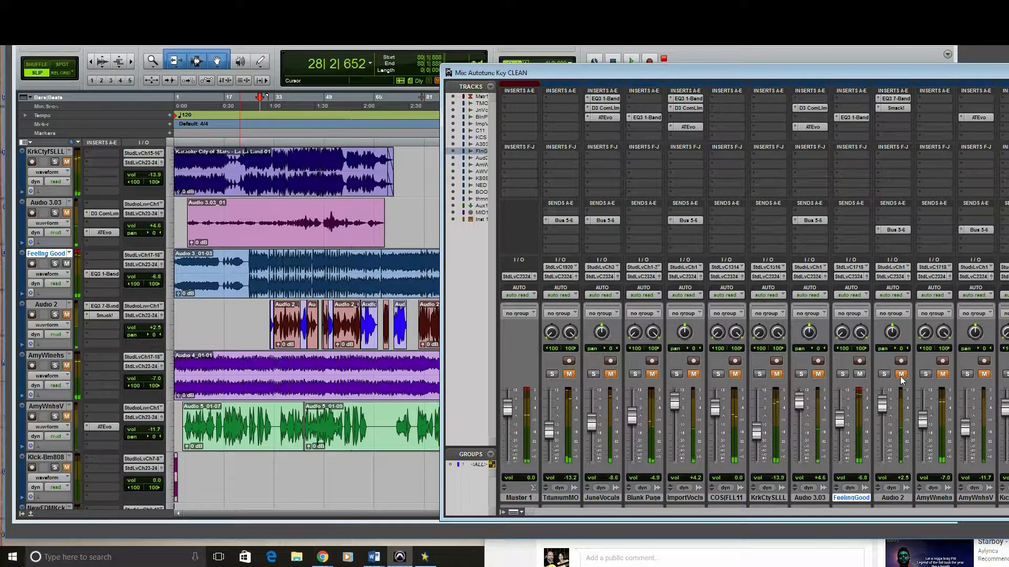
{"action": "left_click", "coordinate": [894, 127]}
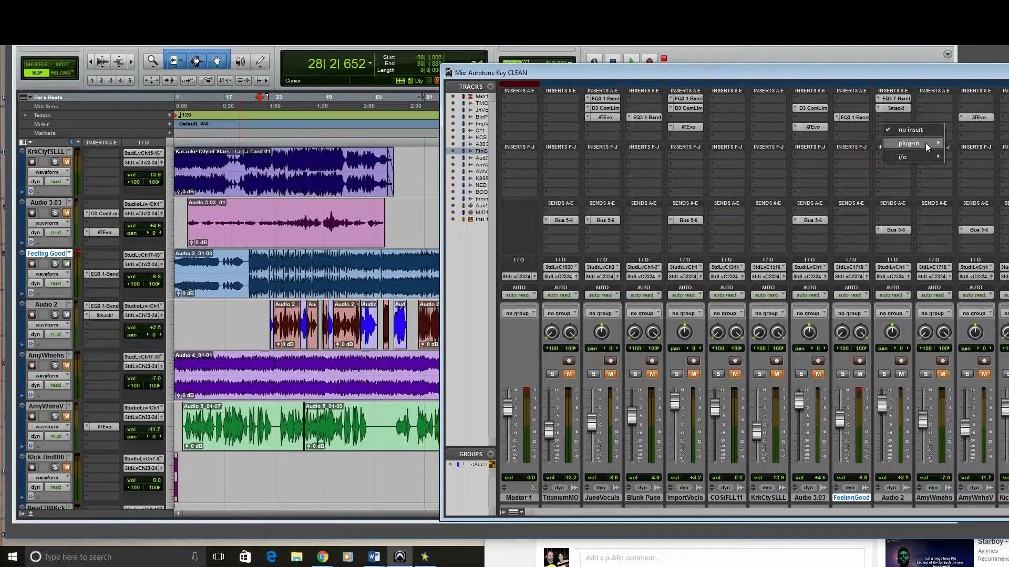
{"action": "mouse_move", "coordinate": [921, 144]}
{"action": "mouse_move", "coordinate": [850, 162]}
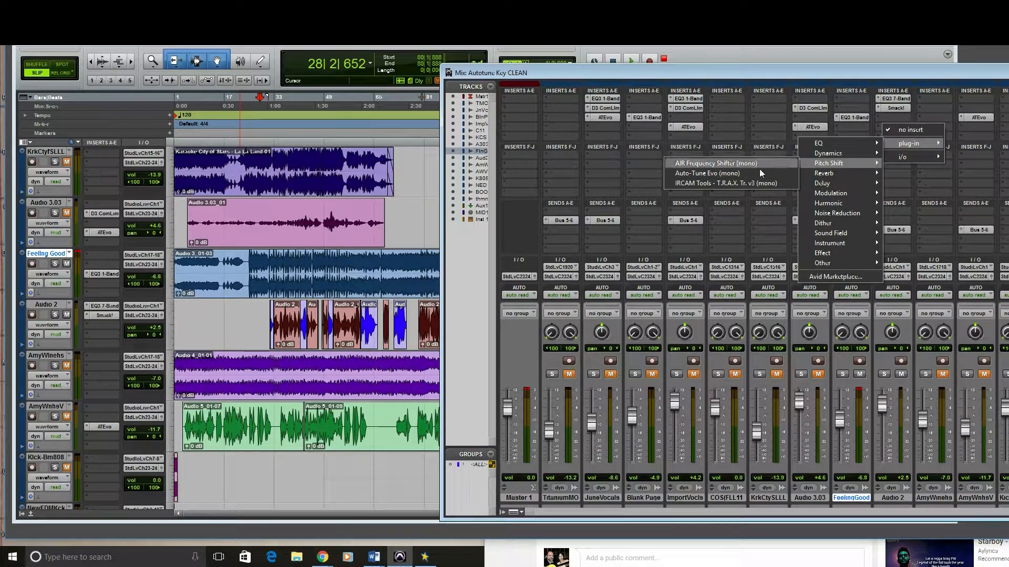
{"action": "left_click", "coordinate": [717, 174]}
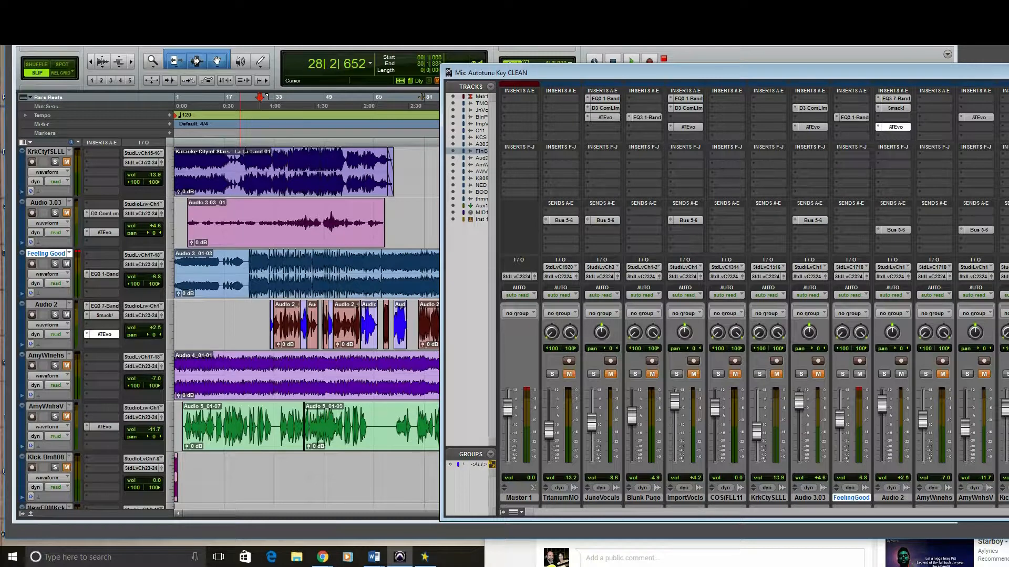
- Set Auto-Tune Evo on Audio 2 to input type Low Male, key Eb, and scale Minor
{"action": "left_click", "coordinate": [474, 214]}
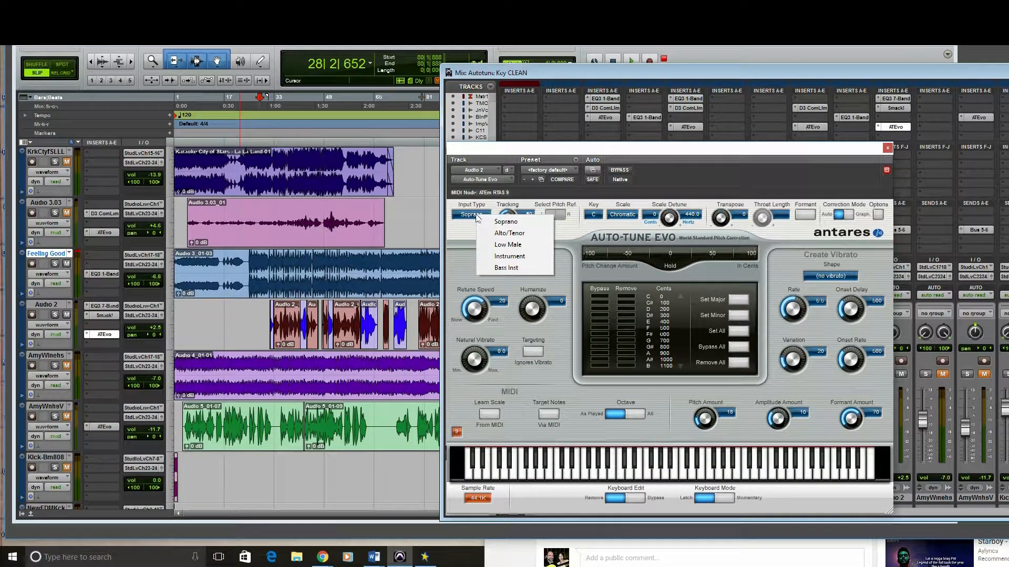
{"action": "left_click", "coordinate": [507, 245]}
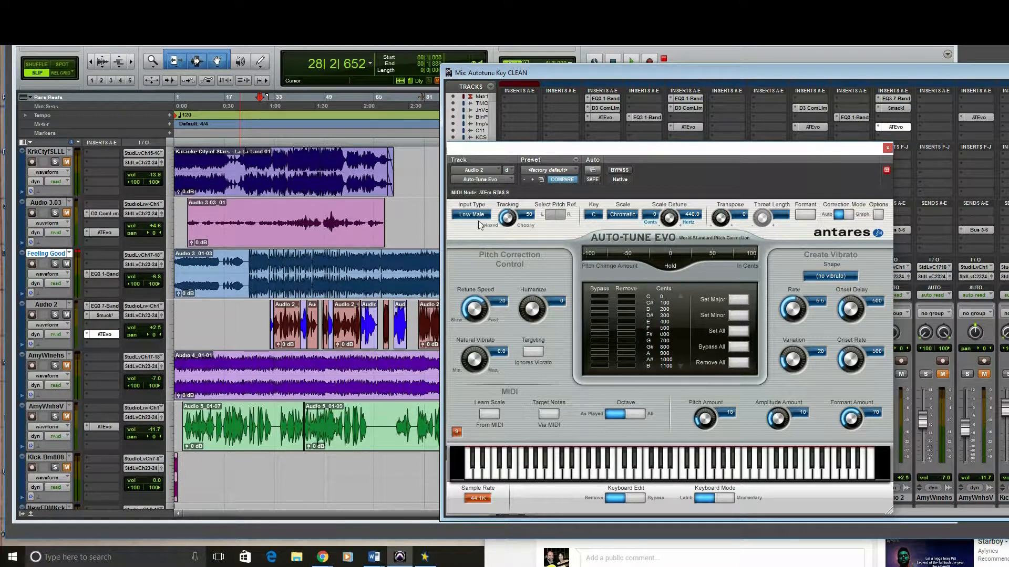
{"action": "left_click", "coordinate": [597, 218]}
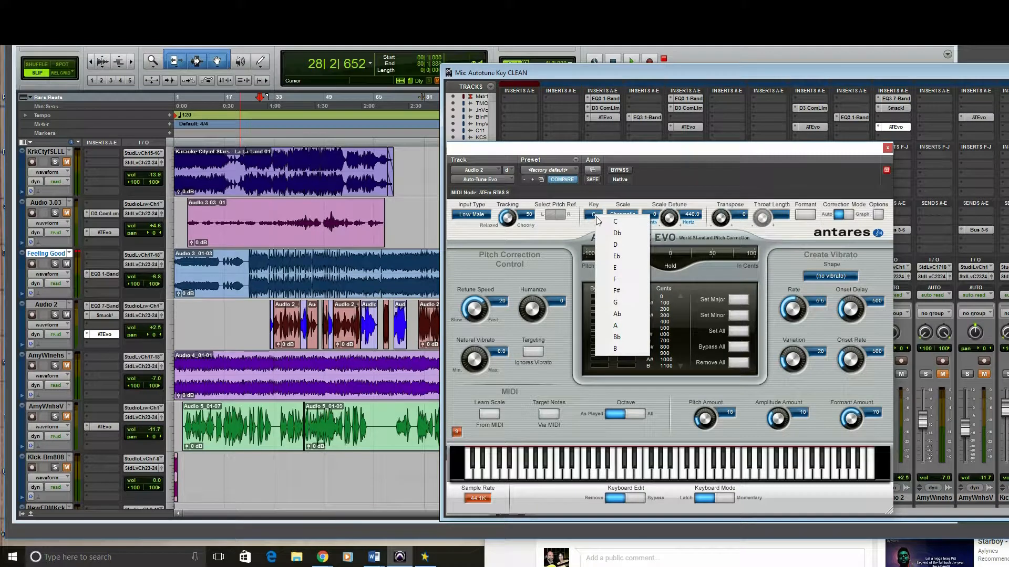
{"action": "left_click", "coordinate": [617, 252]}
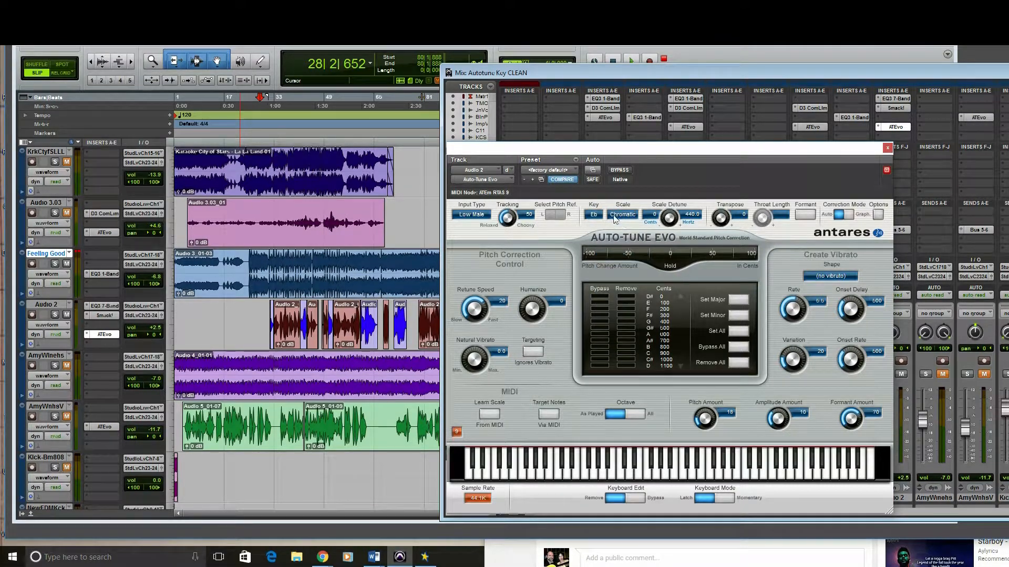
{"action": "left_click", "coordinate": [619, 220]}
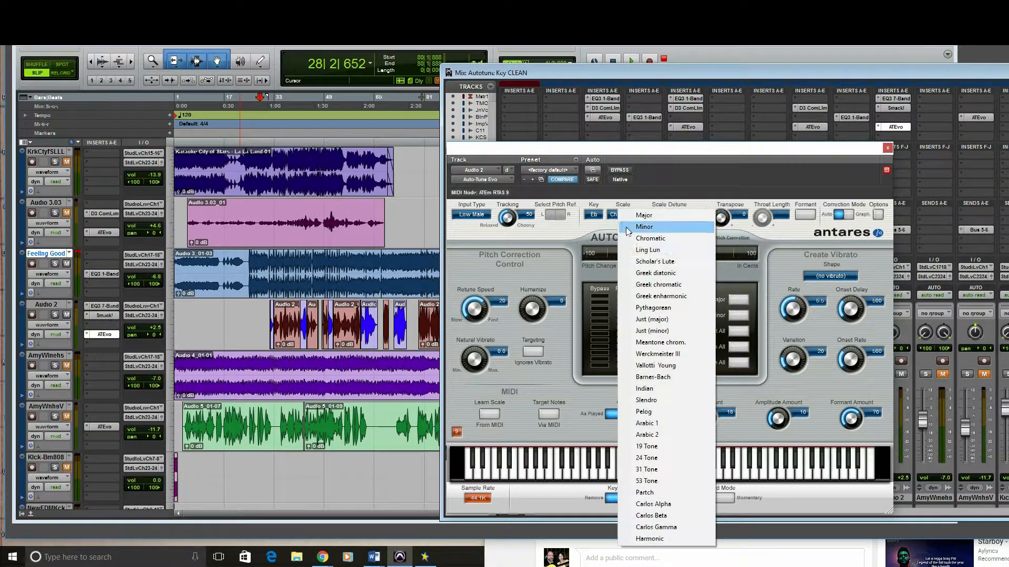
{"action": "left_click", "coordinate": [630, 238]}
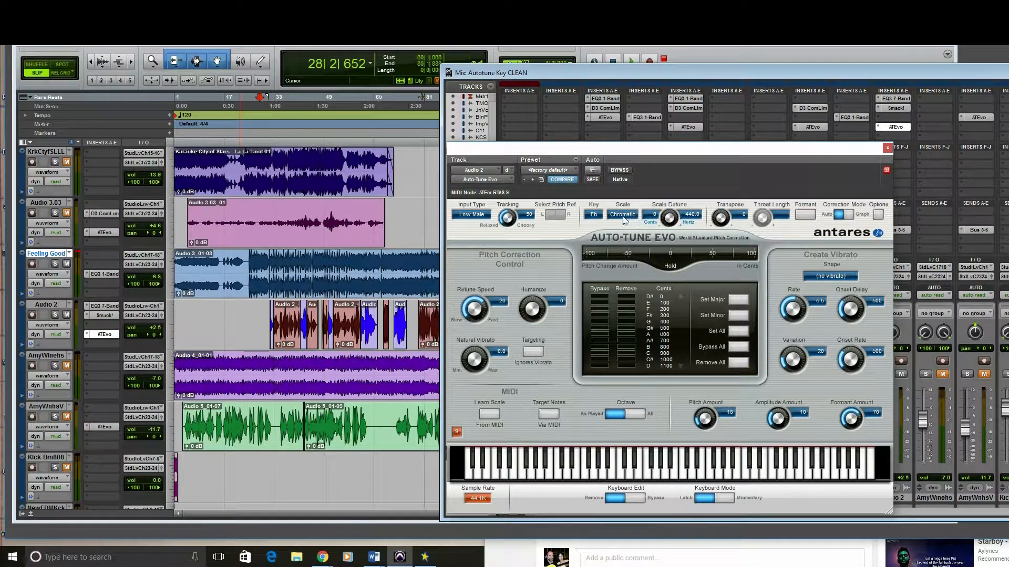
{"action": "left_click", "coordinate": [622, 220]}
{"action": "left_click", "coordinate": [644, 227]}
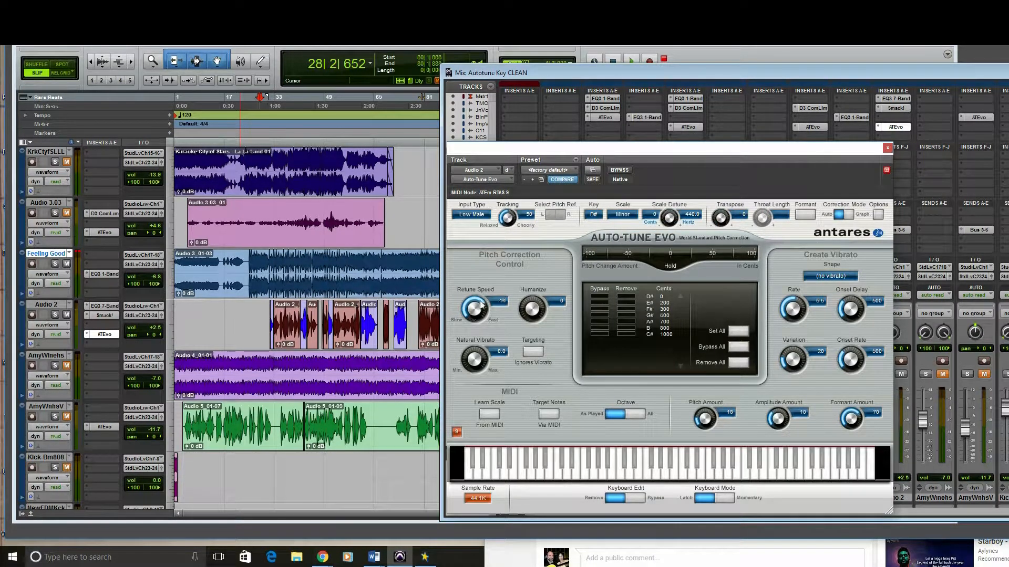
- Play the session with the Auto-Tune Evo window open and set its Retune Speed to 29
{"action": "left_click", "coordinate": [344, 50]}
{"action": "key", "text": "space"}
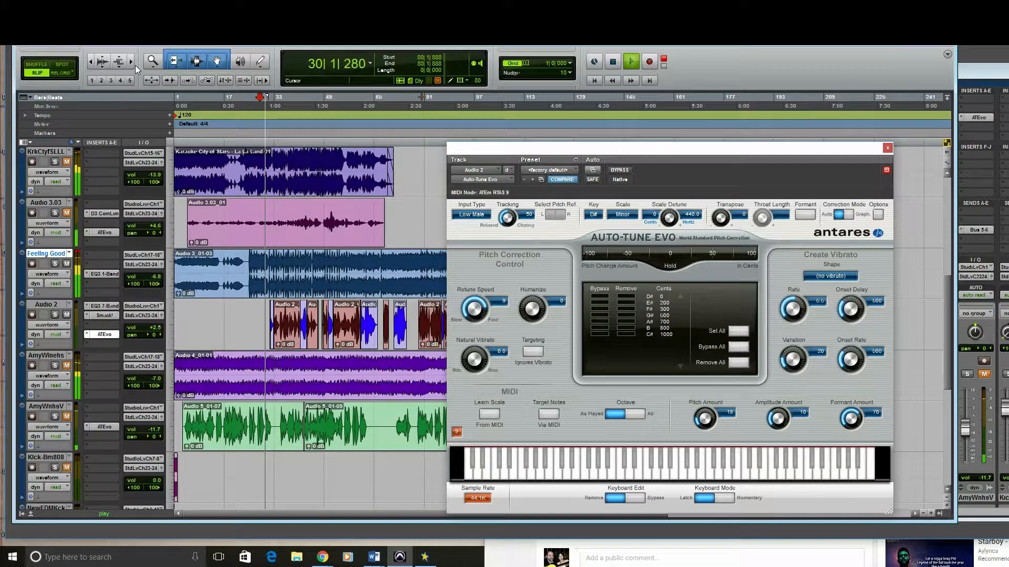
{"action": "left_click_drag", "start_coordinate": [565, 149], "coordinate": [991, 154]}
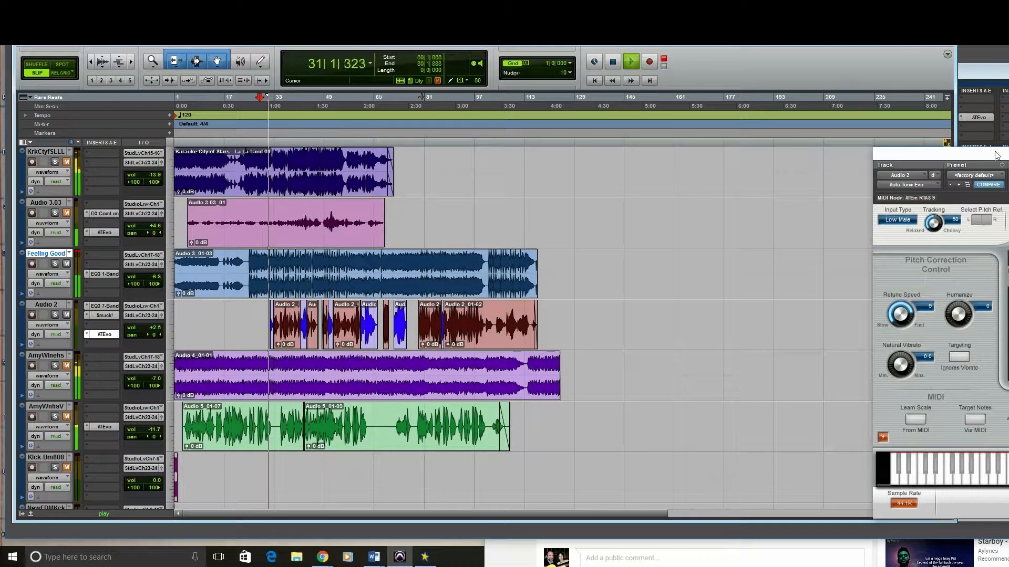
{"action": "left_click_drag", "start_coordinate": [901, 152], "coordinate": [388, 124]}
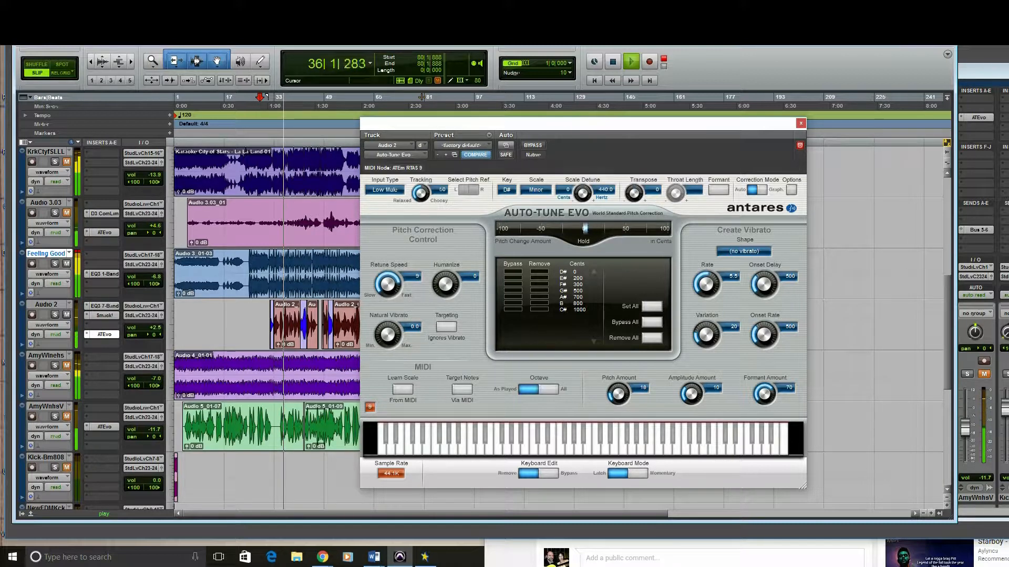
{"action": "left_click", "coordinate": [1000, 76]}
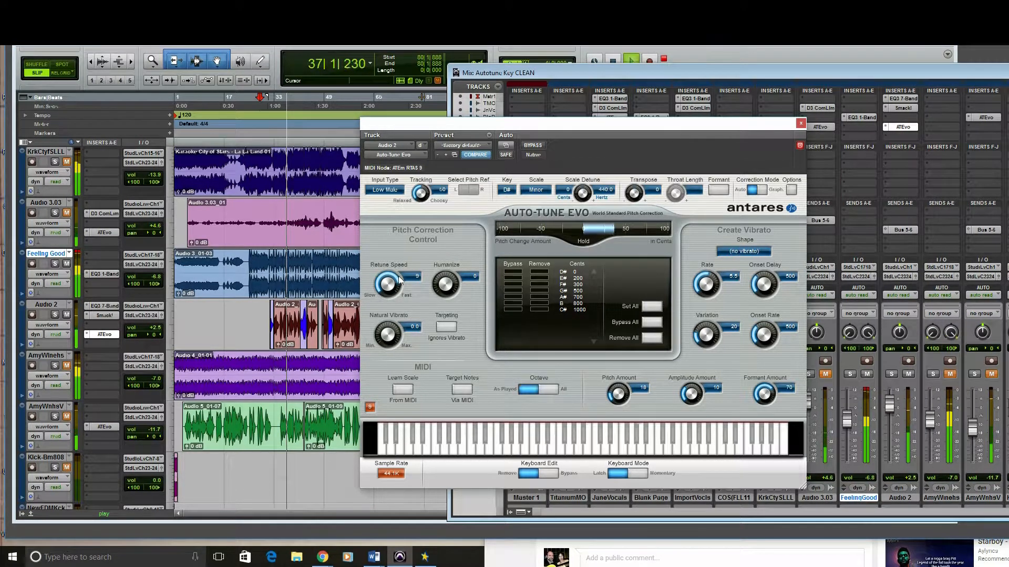
{"action": "left_click_drag", "start_coordinate": [390, 283], "coordinate": [390, 286]}
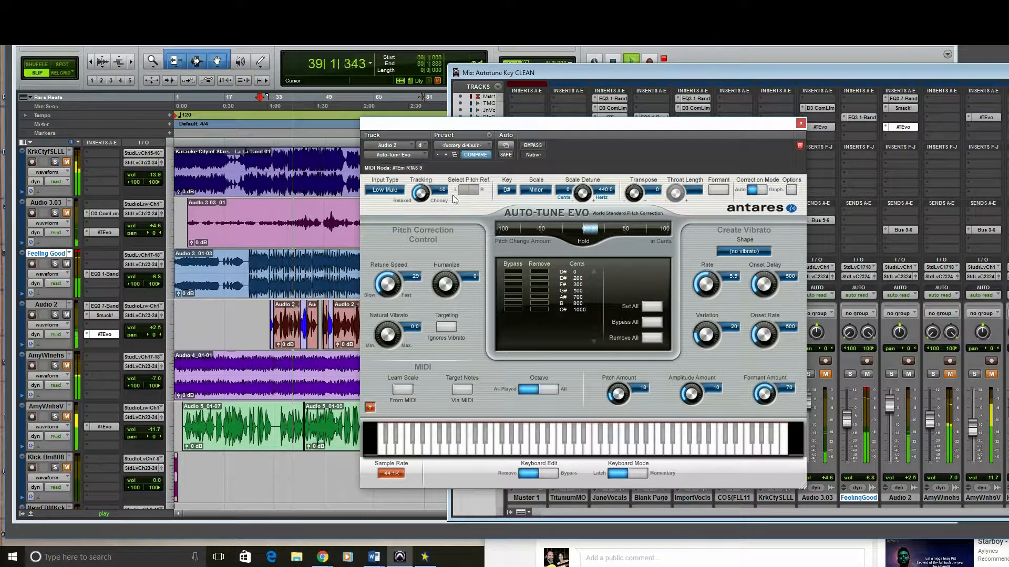
- Move the Auto-Tune Evo window clear of the tracks and audition the session from about bar 73, then about bar 62
{"action": "left_click_drag", "start_coordinate": [550, 131], "coordinate": [811, 131]}
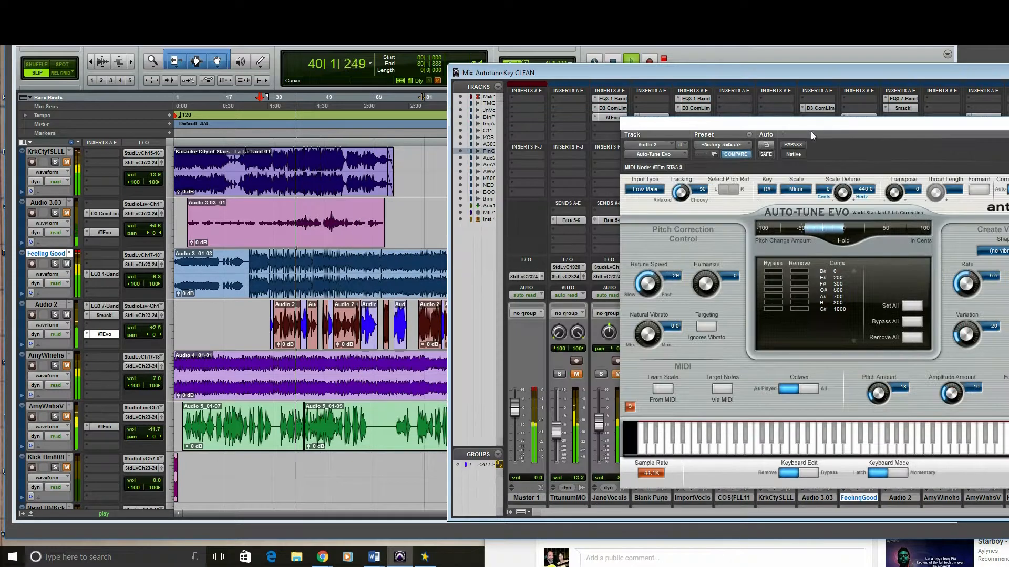
{"action": "left_click", "coordinate": [266, 263]}
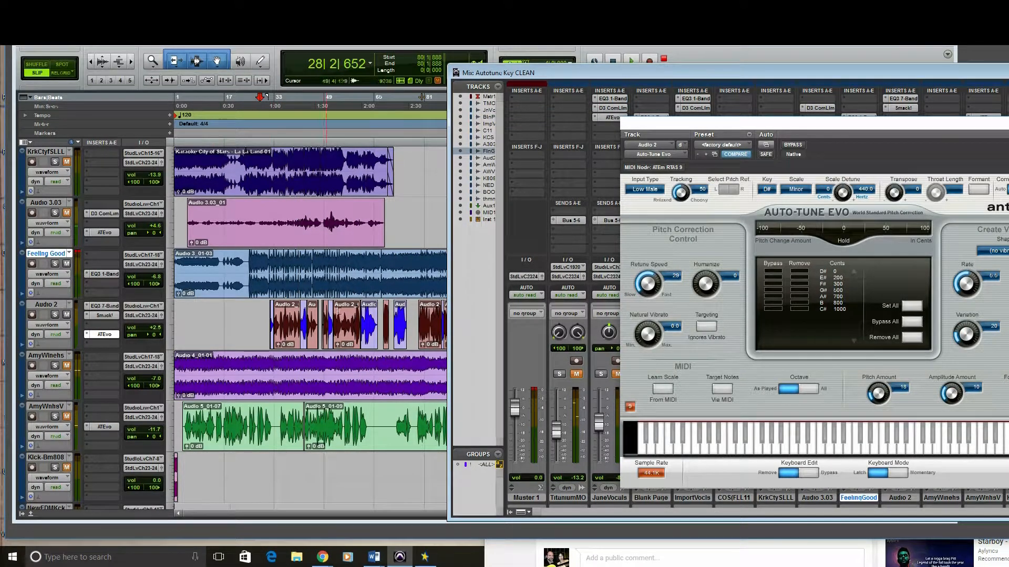
{"action": "left_click", "coordinate": [398, 106]}
{"action": "key", "text": "space"}
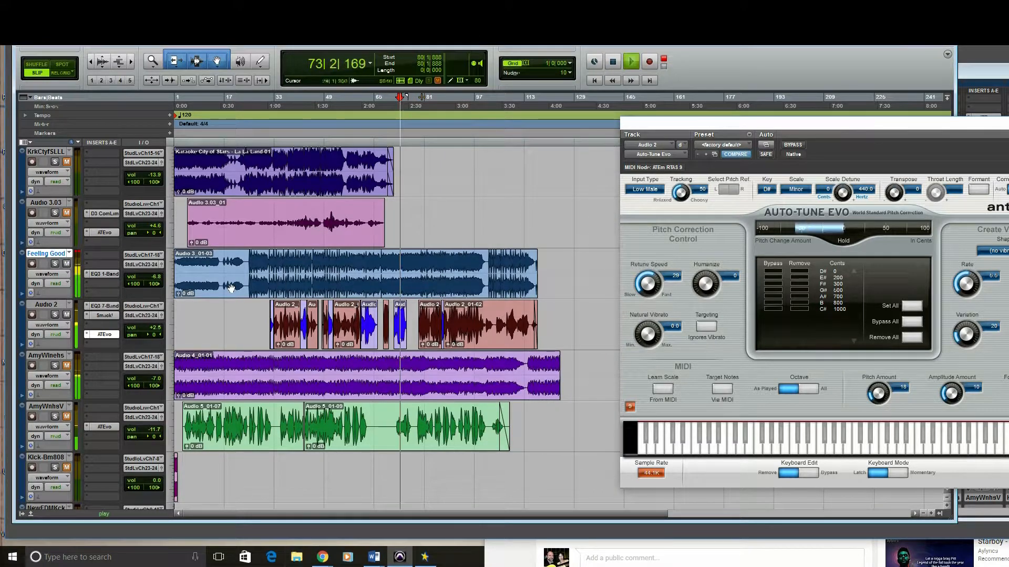
{"action": "key", "text": "space"}
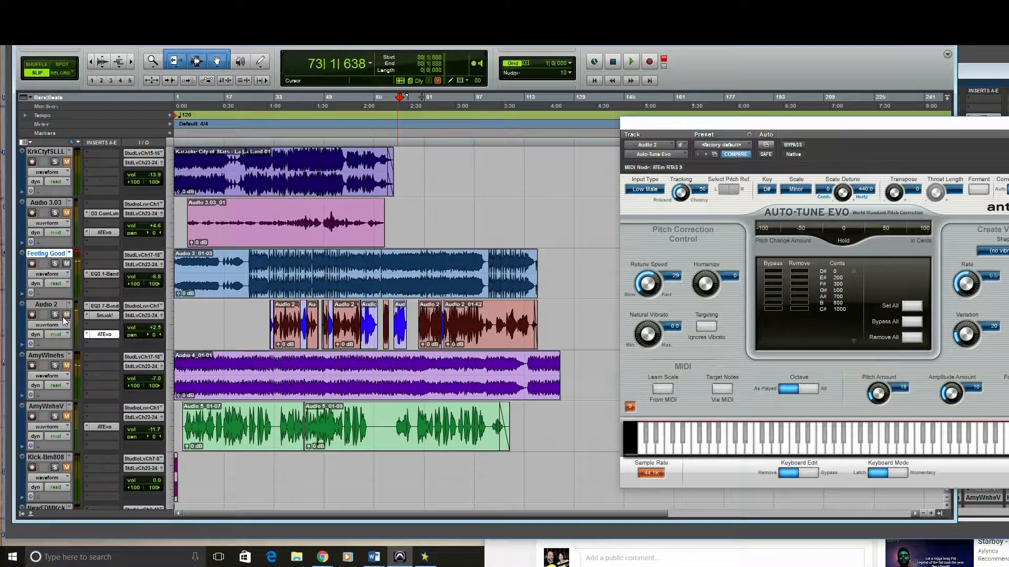
{"action": "key", "text": "space"}
{"action": "left_click", "coordinate": [364, 115]}
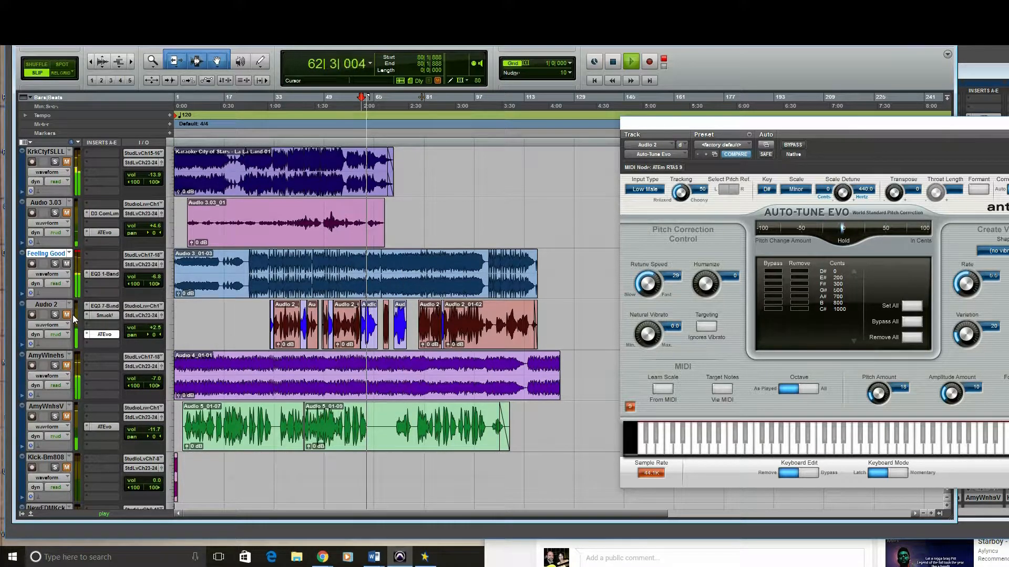
- Zoom the timeline in on the Audio 2 clips and audition them from about bar 67
{"action": "left_click", "coordinate": [132, 61]}
{"action": "left_click", "coordinate": [131, 61]}
{"action": "left_click_drag", "start_coordinate": [426, 512], "coordinate": [503, 522]}
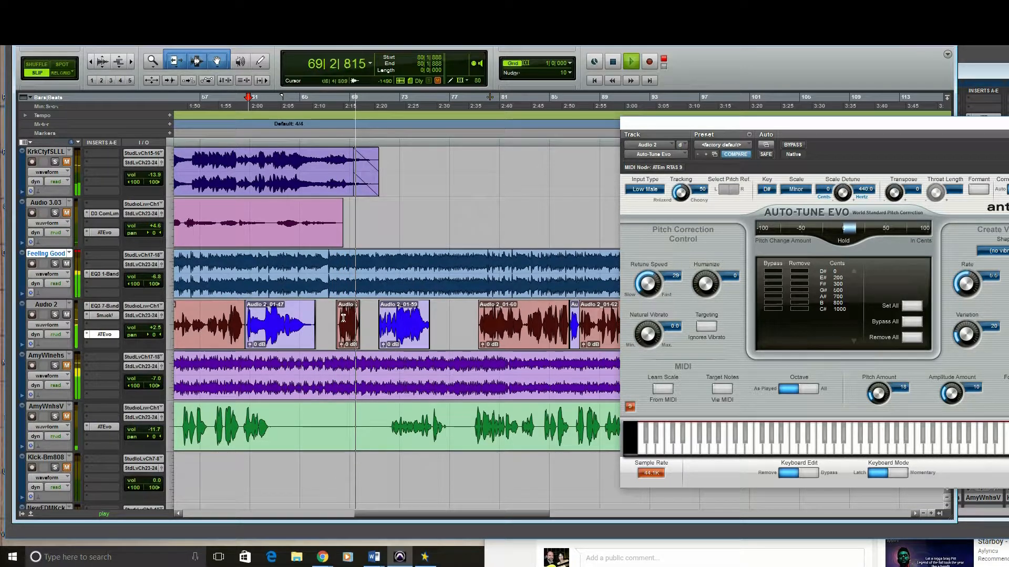
{"action": "key", "text": "space"}
{"action": "left_click_drag", "start_coordinate": [717, 125], "coordinate": [645, 124]}
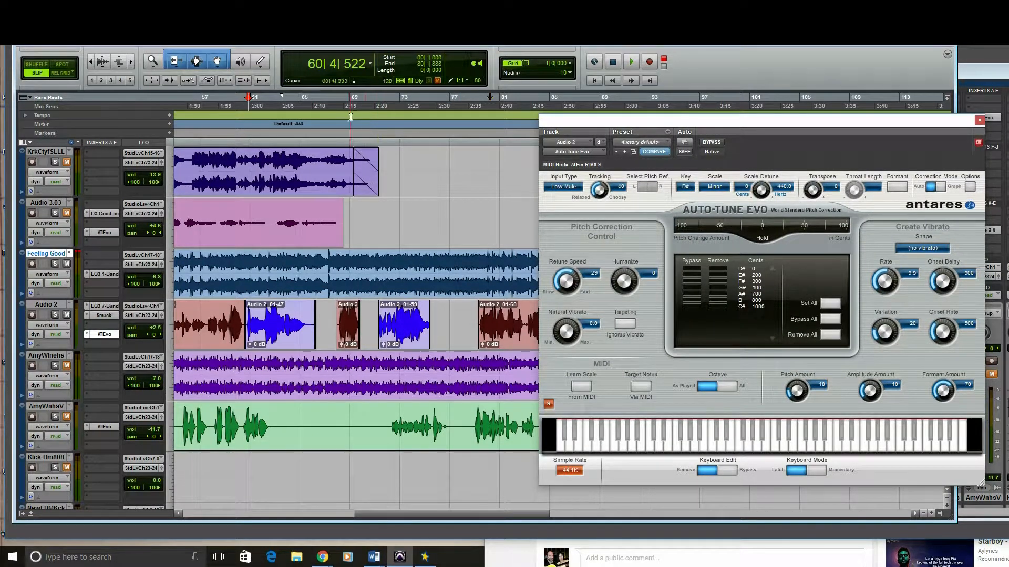
{"action": "left_click", "coordinate": [340, 103]}
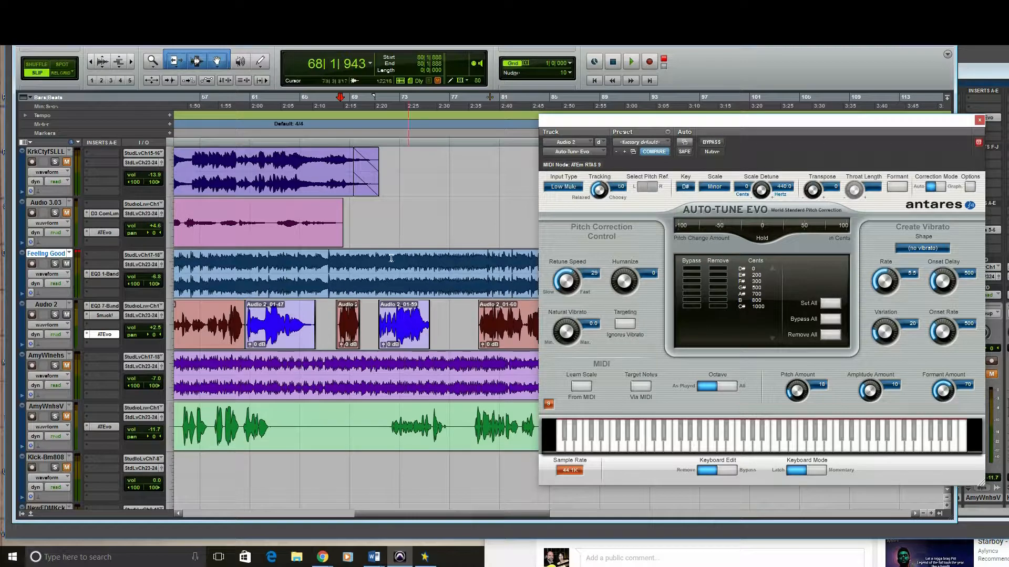
{"action": "left_click", "coordinate": [330, 119]}
{"action": "key", "text": "space"}
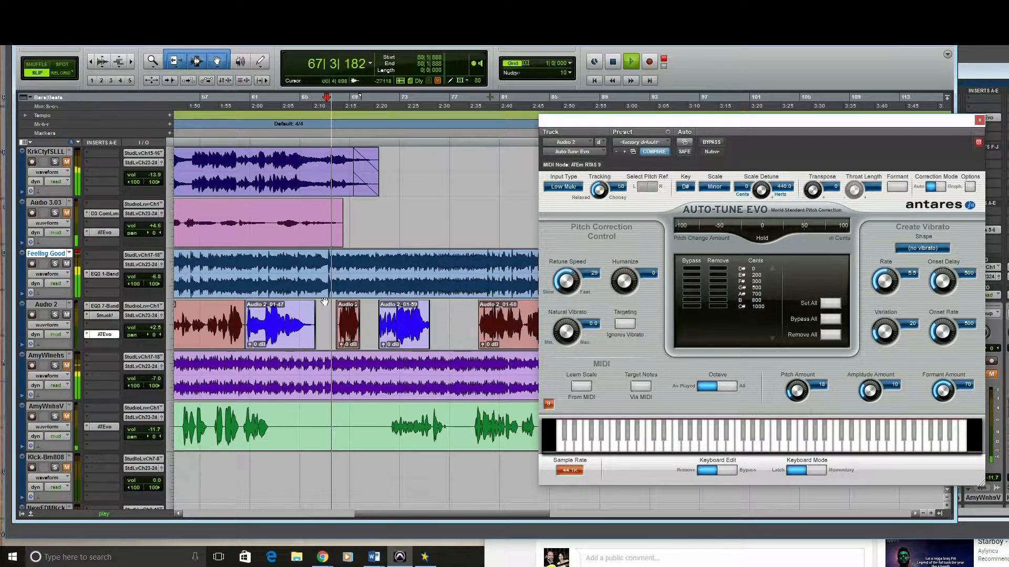
{"action": "key", "text": "space"}
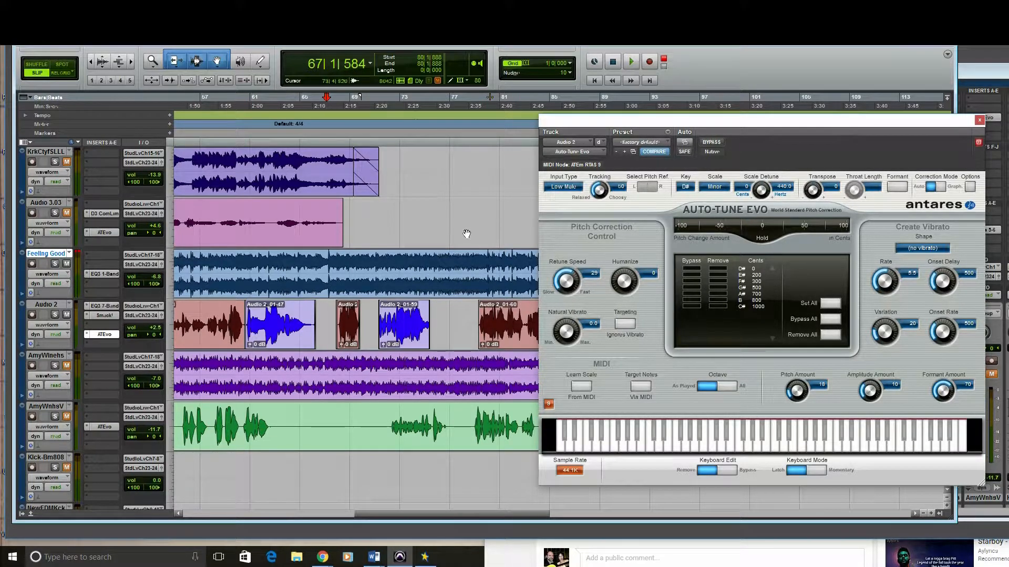
- Shift the Auto-Tune Evo window slightly and replay the Audio 2 passage from about bar 64
{"action": "left_click_drag", "start_coordinate": [688, 121], "coordinate": [654, 115]}
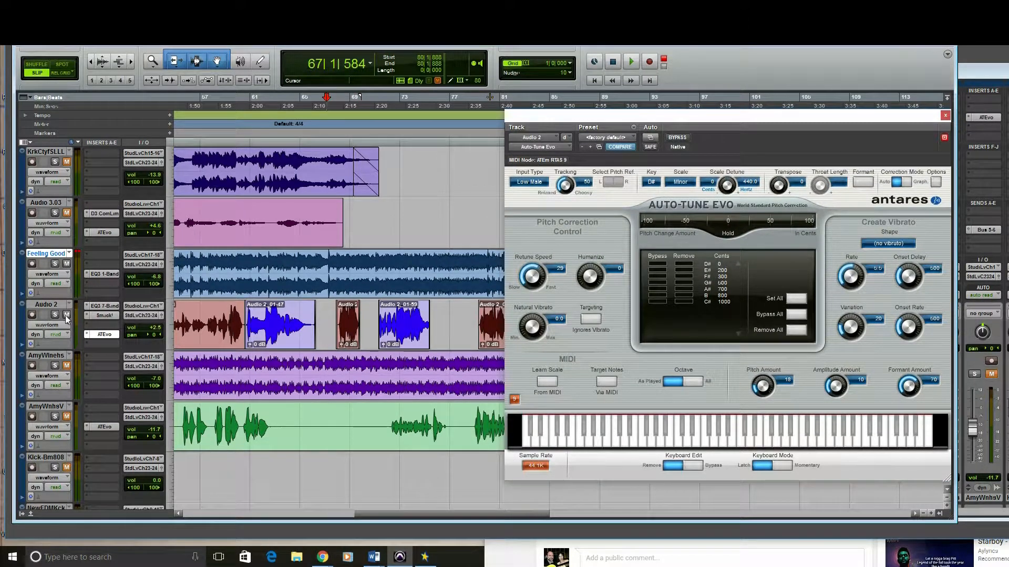
{"action": "key", "text": "space"}
{"action": "key", "text": "space"}
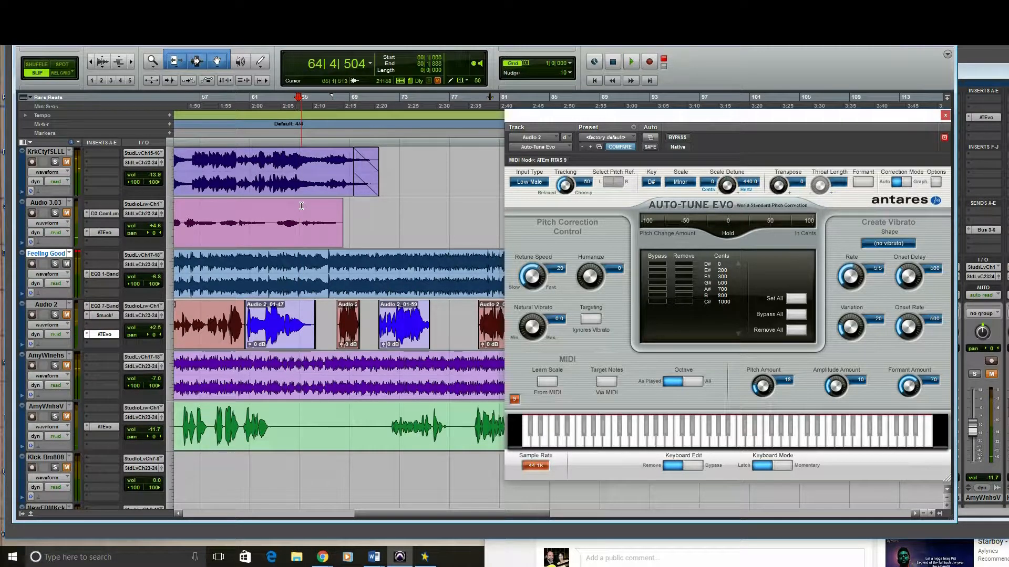
{"action": "key", "text": "space"}
{"action": "key", "text": "space"}
{"action": "key", "text": "space"}
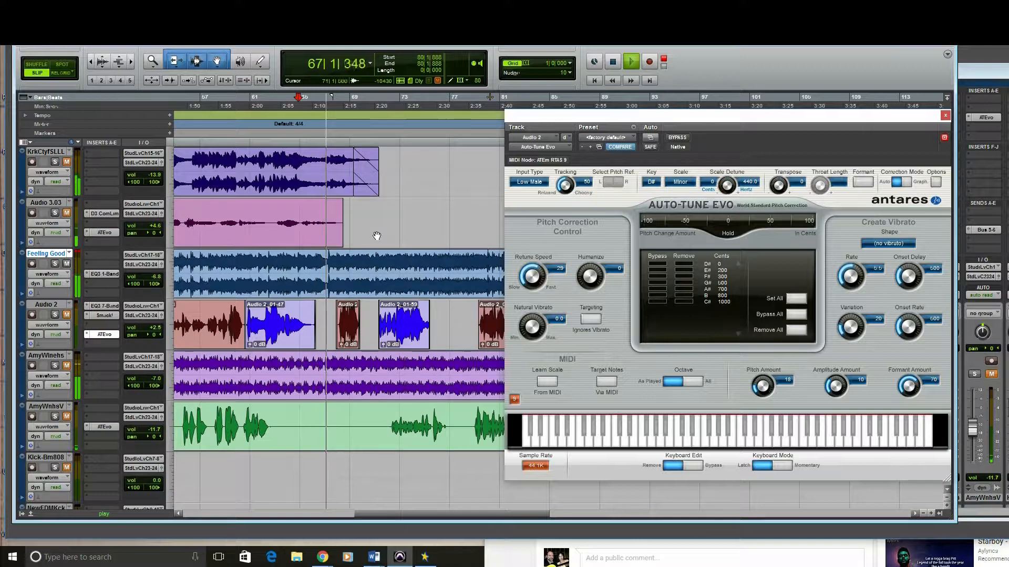
{"action": "key", "text": "space"}
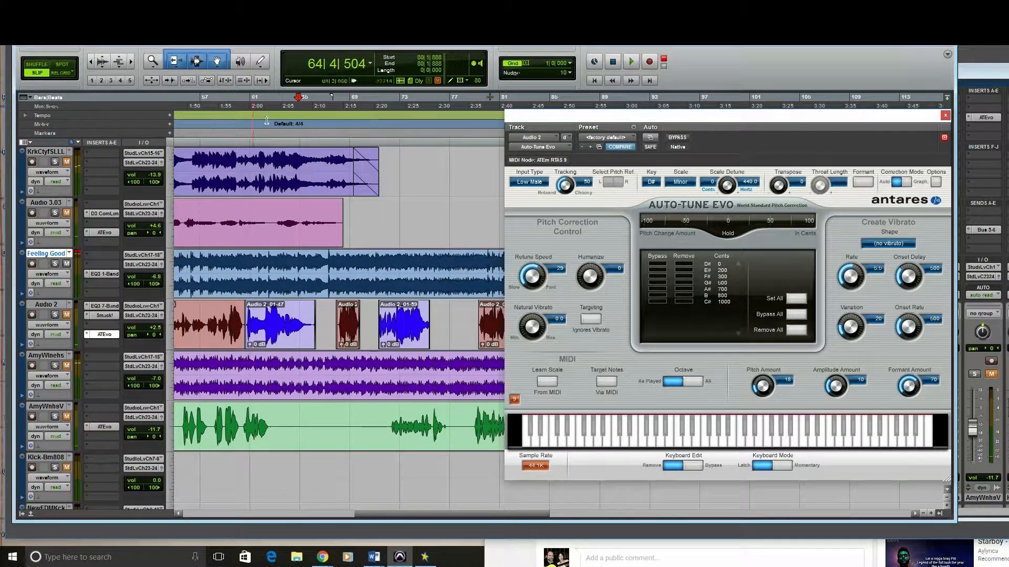
- Bring the Mix window and Mini Grand forward and play the session from about bar 66 for comparison with the piano
{"action": "left_click", "coordinate": [317, 101]}
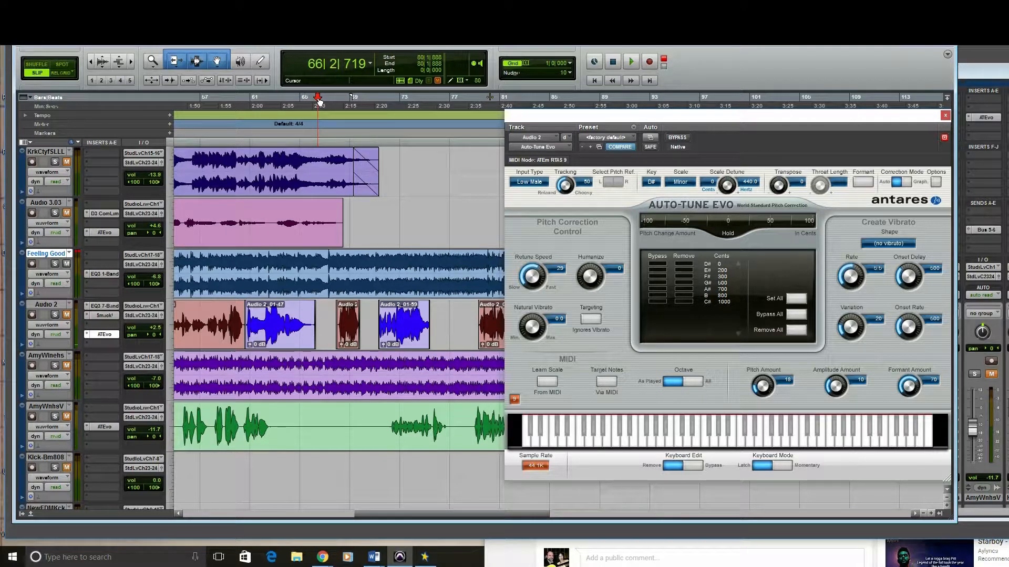
{"action": "left_click", "coordinate": [1004, 99]}
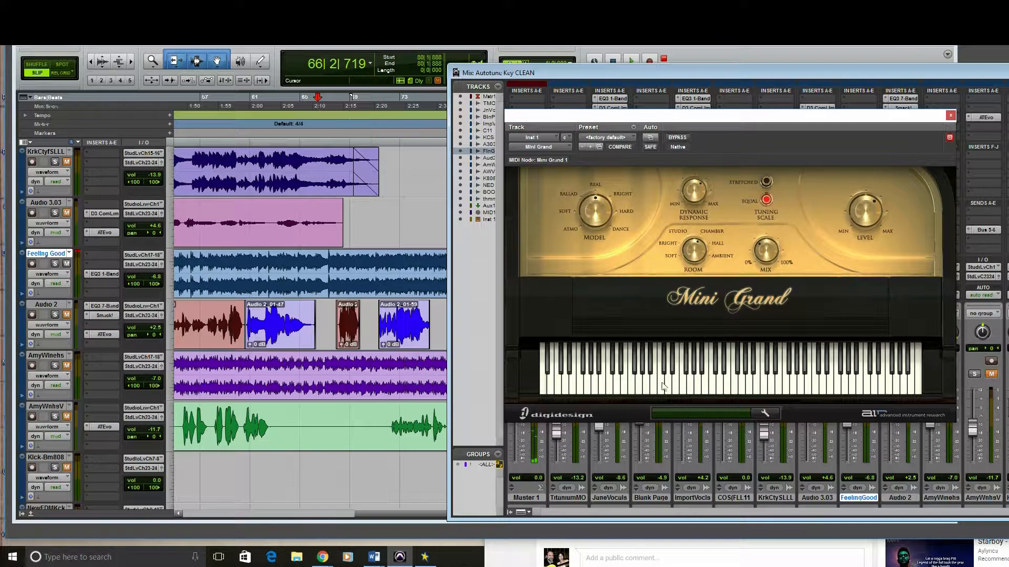
{"action": "key", "text": "space"}
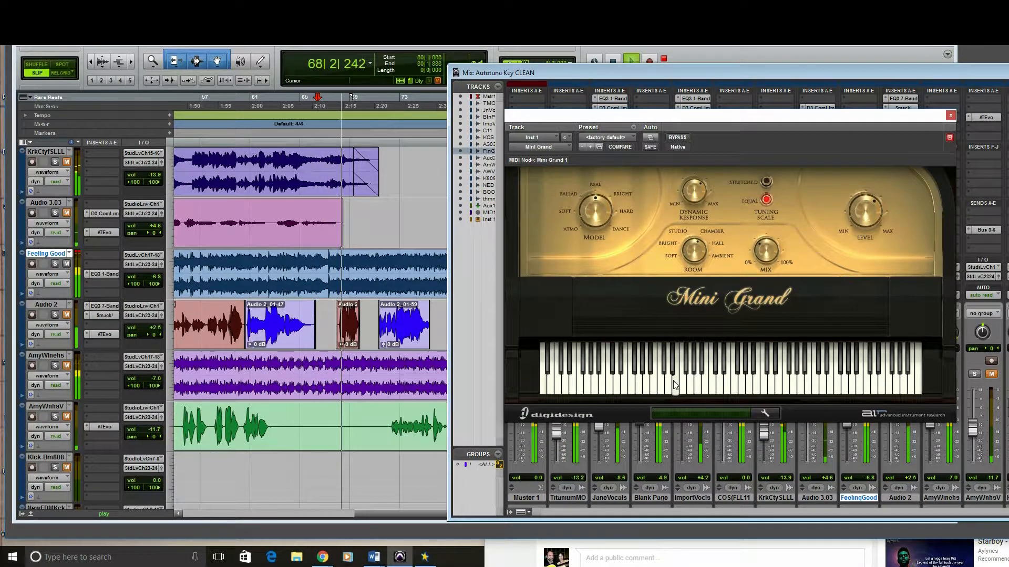
{"action": "key", "text": "space"}
- Move Mini Grand aside, select the Audio 2 track, and open and reposition its Auto-Tune Evo window over the mixer
{"action": "left_click_drag", "start_coordinate": [685, 121], "coordinate": [1008, 136]}
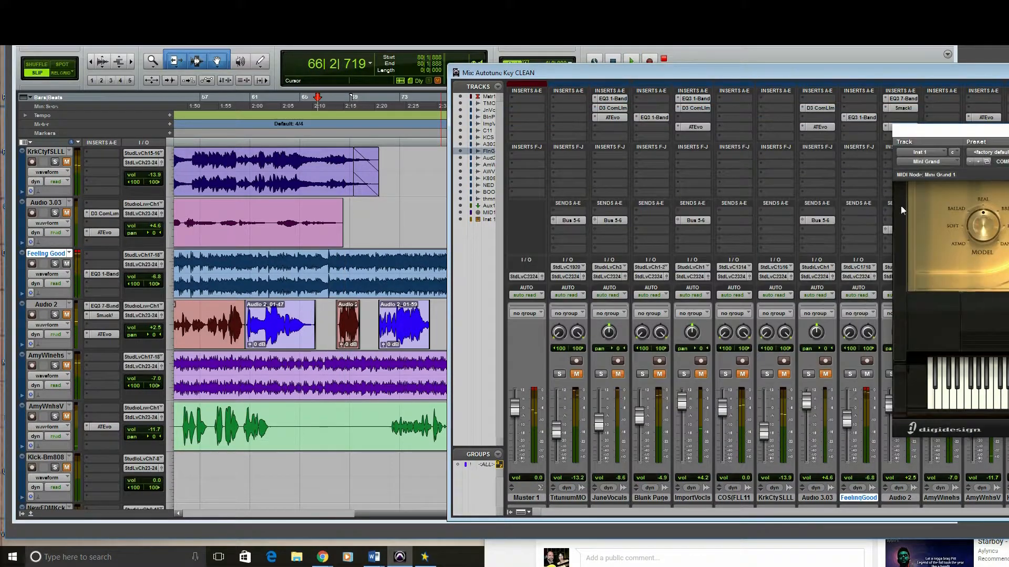
{"action": "left_click", "coordinate": [49, 307]}
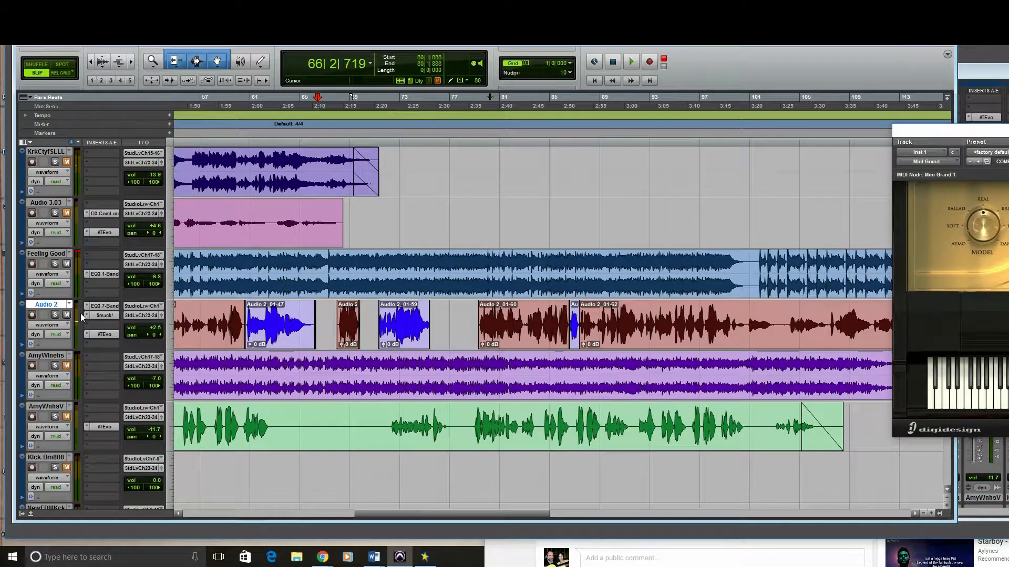
{"action": "key", "text": "ctrl+equal"}
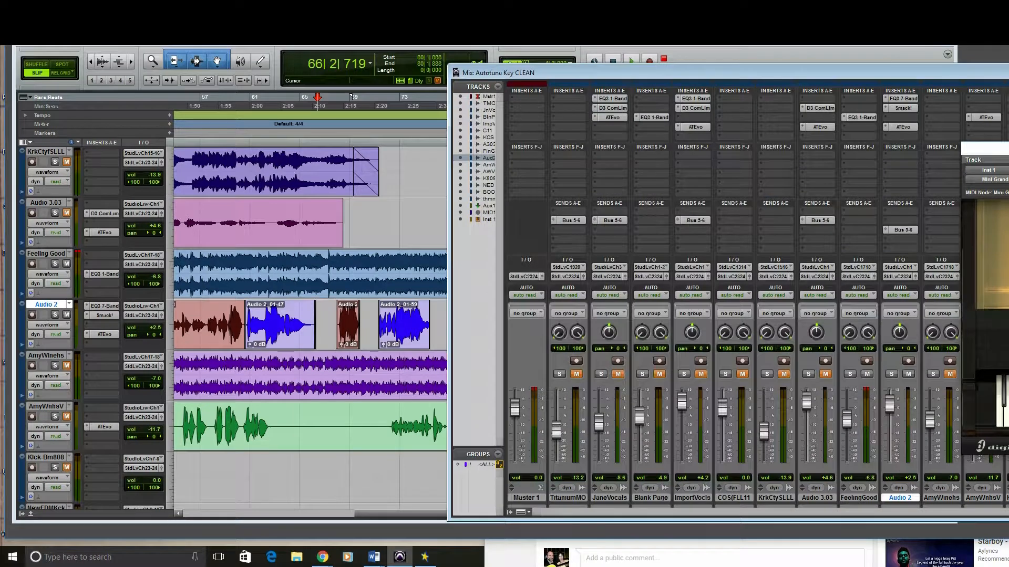
{"action": "left_click", "coordinate": [897, 128]}
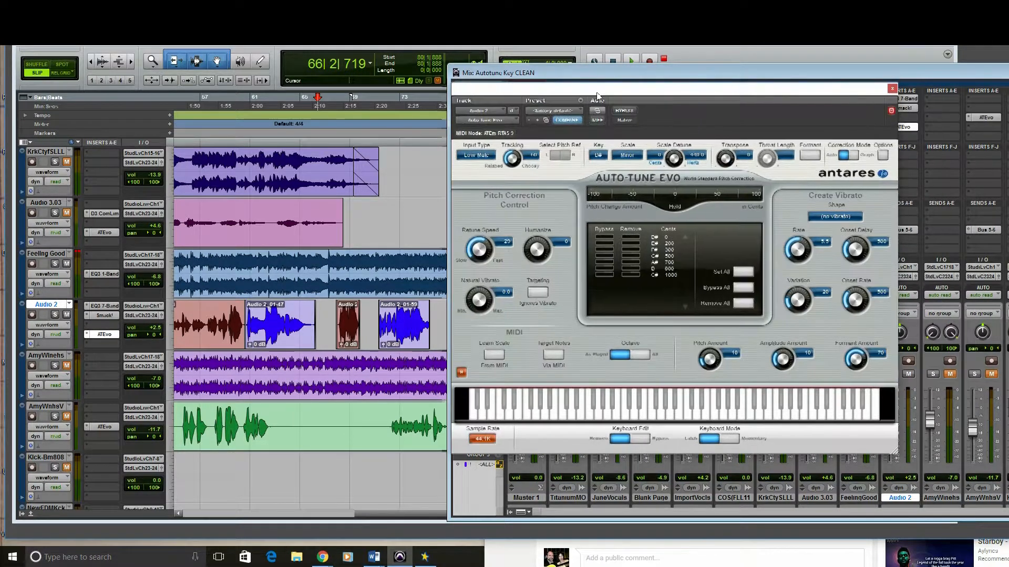
{"action": "left_click_drag", "start_coordinate": [649, 93], "coordinate": [596, 96]}
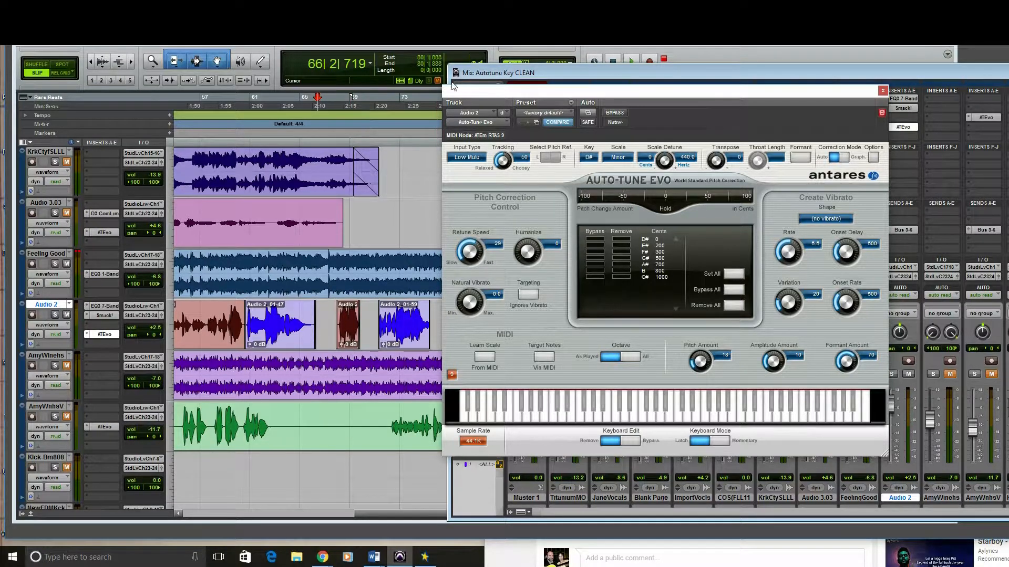
- Enable the Key parameter for automation in Auto-Tune Evo on Audio 2
{"action": "left_click", "coordinate": [588, 114]}
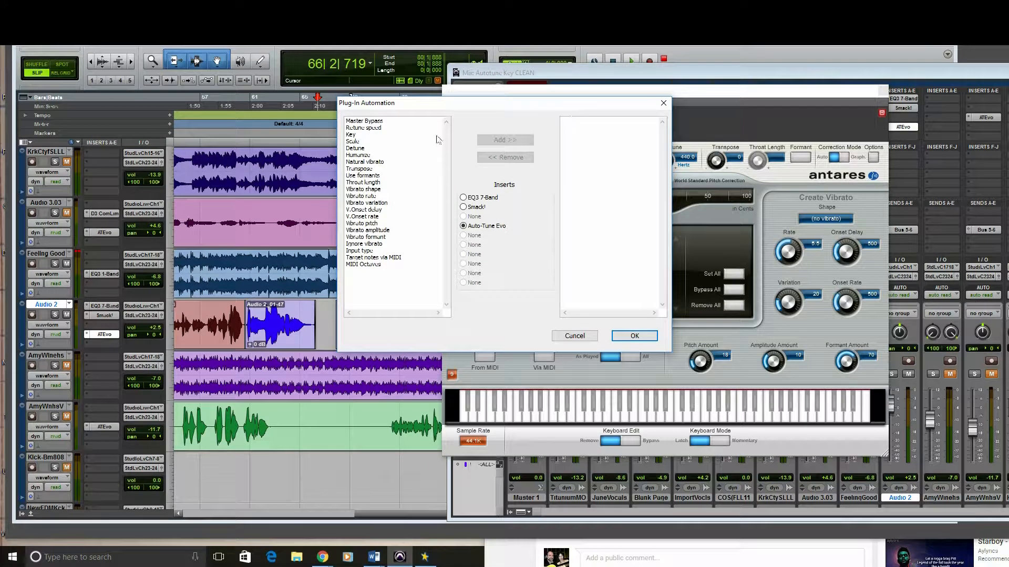
{"action": "left_click", "coordinate": [356, 135]}
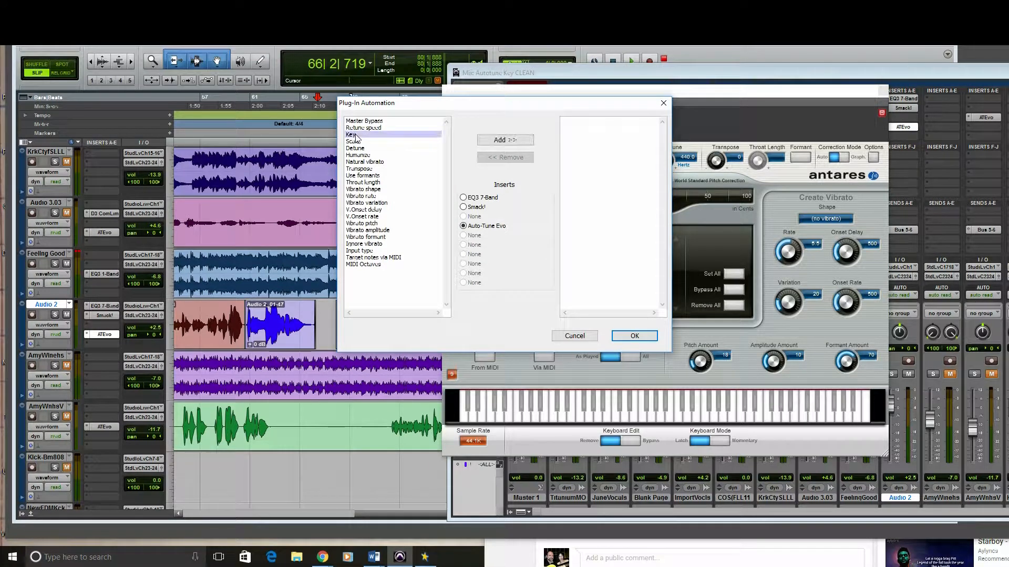
{"action": "left_click", "coordinate": [514, 142]}
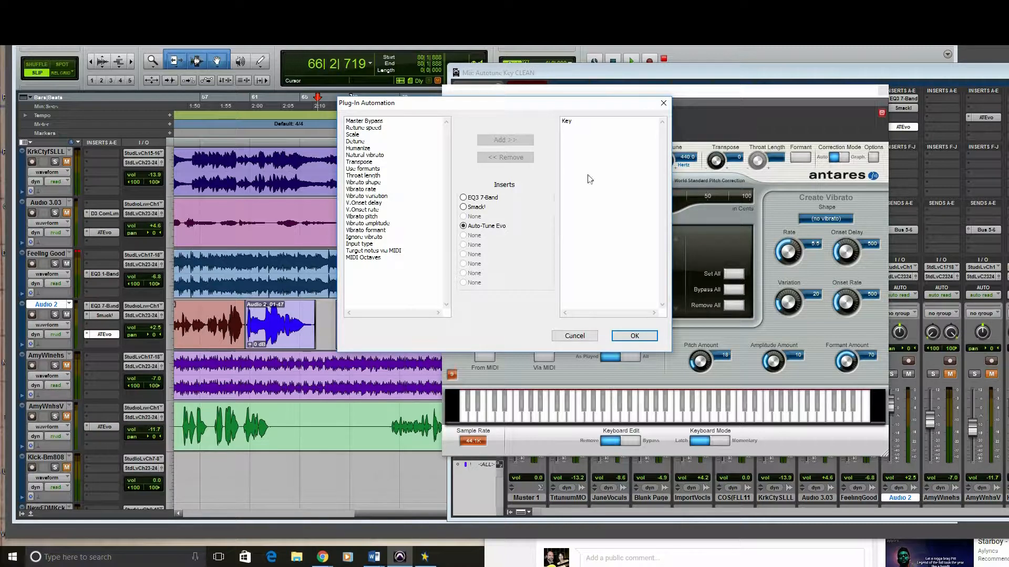
{"action": "left_click", "coordinate": [635, 336]}
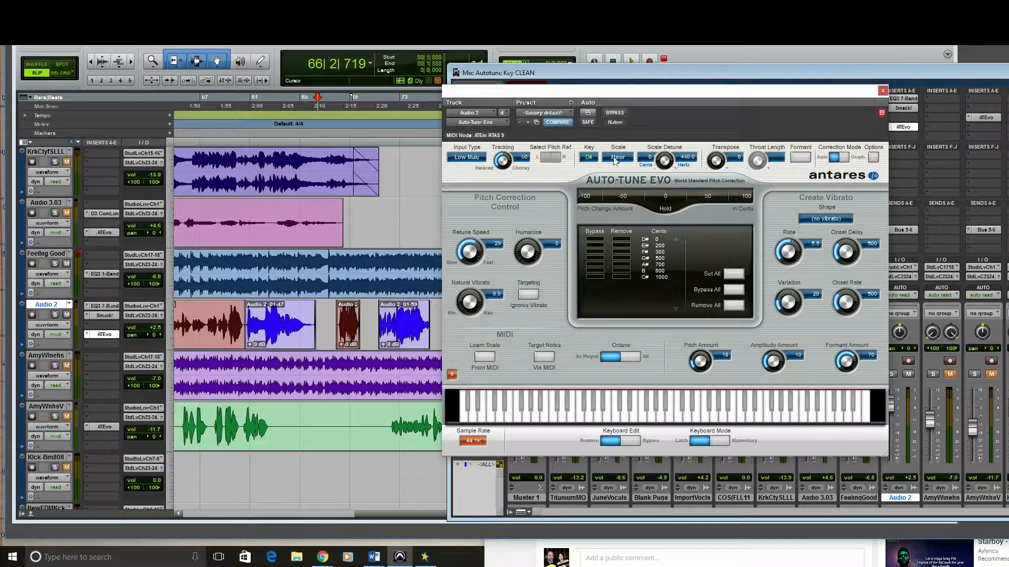
- Move the Auto-Tune Evo and Mix windows clear of the tracks and show the Auto-Tune Evo Key automation on Audio 2
{"action": "left_click_drag", "start_coordinate": [639, 92], "coordinate": [713, 93]}
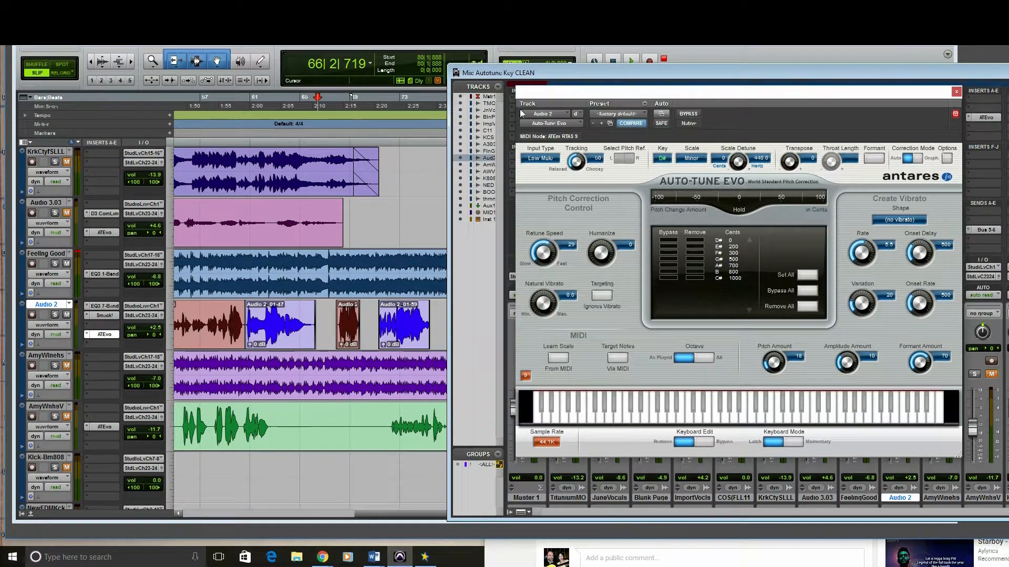
{"action": "left_click_drag", "start_coordinate": [638, 92], "coordinate": [738, 94]}
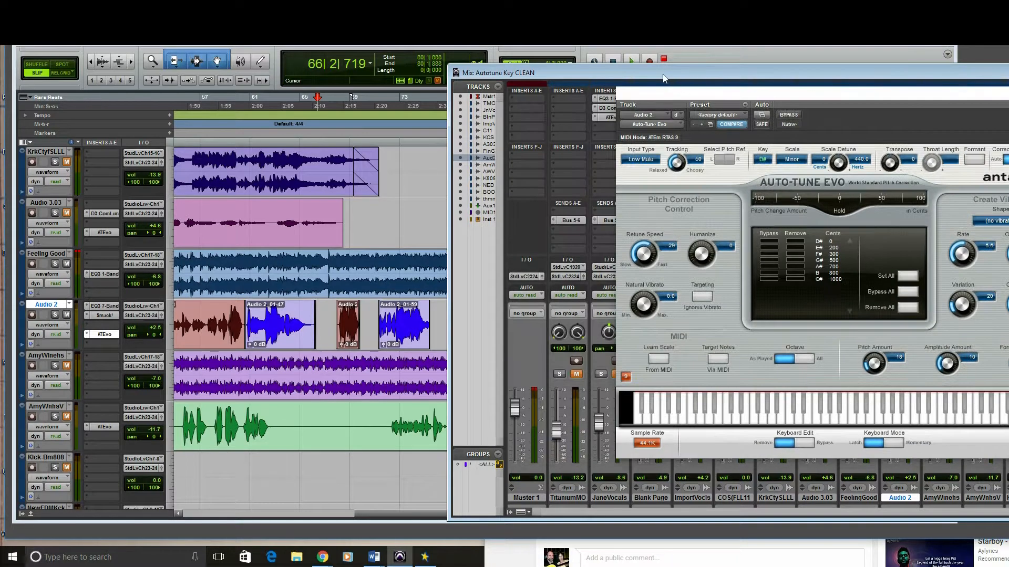
{"action": "left_click_drag", "start_coordinate": [663, 74], "coordinate": [1008, 69]}
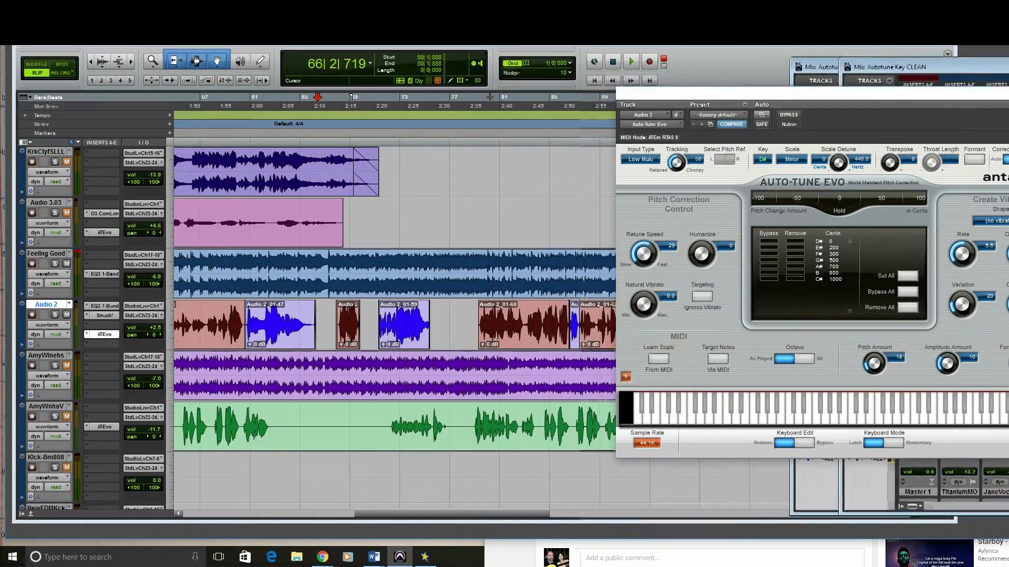
{"action": "left_click", "coordinate": [50, 325]}
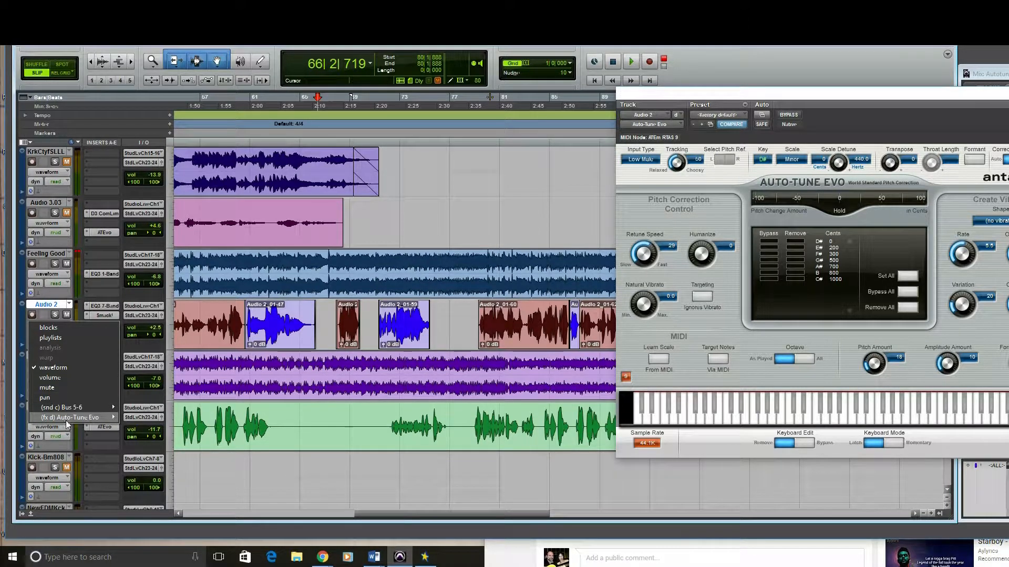
{"action": "left_click", "coordinate": [131, 417]}
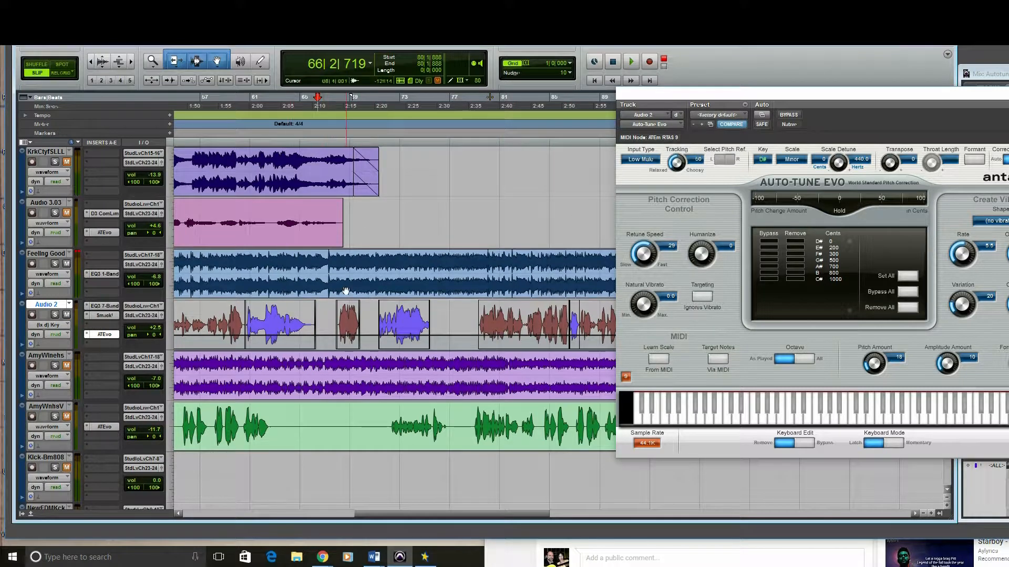
- With the Grabber tool, add Key automation breakpoints on Audio 2 just after bar 67, stepping the key up to E before the short clip
{"action": "left_click", "coordinate": [220, 61]}
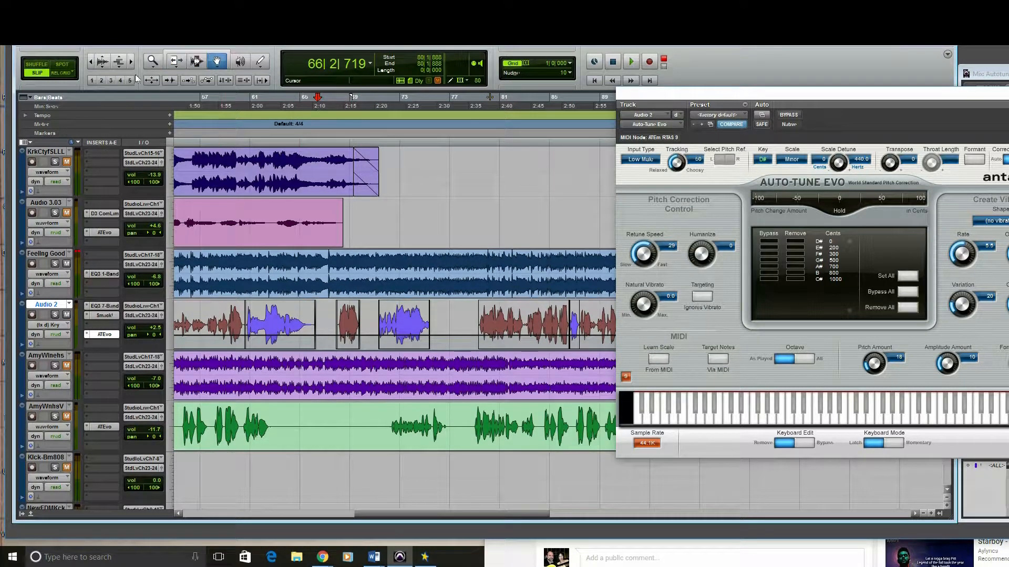
{"action": "left_click", "coordinate": [131, 62]}
{"action": "key", "text": "space"}
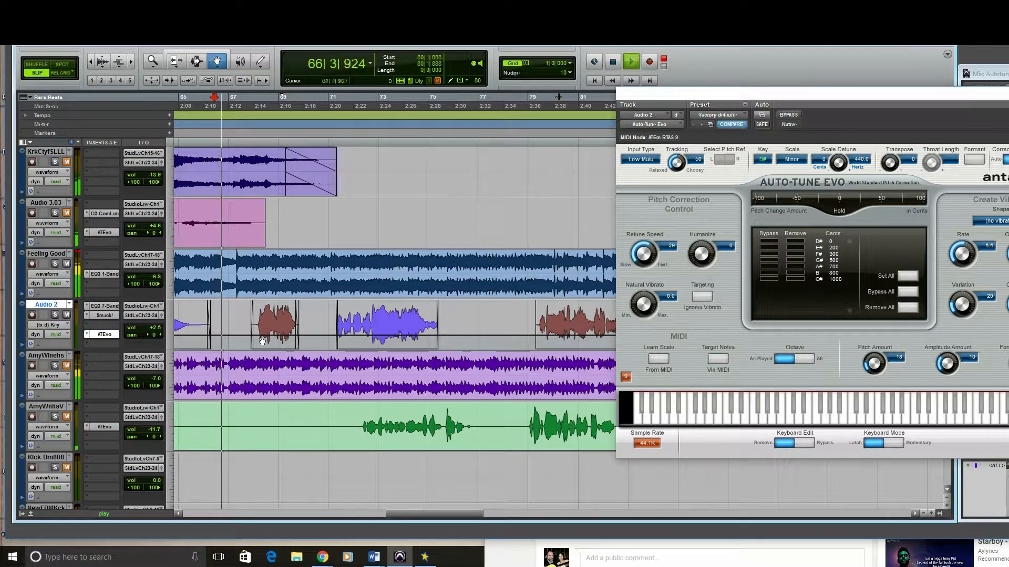
{"action": "key", "text": "space"}
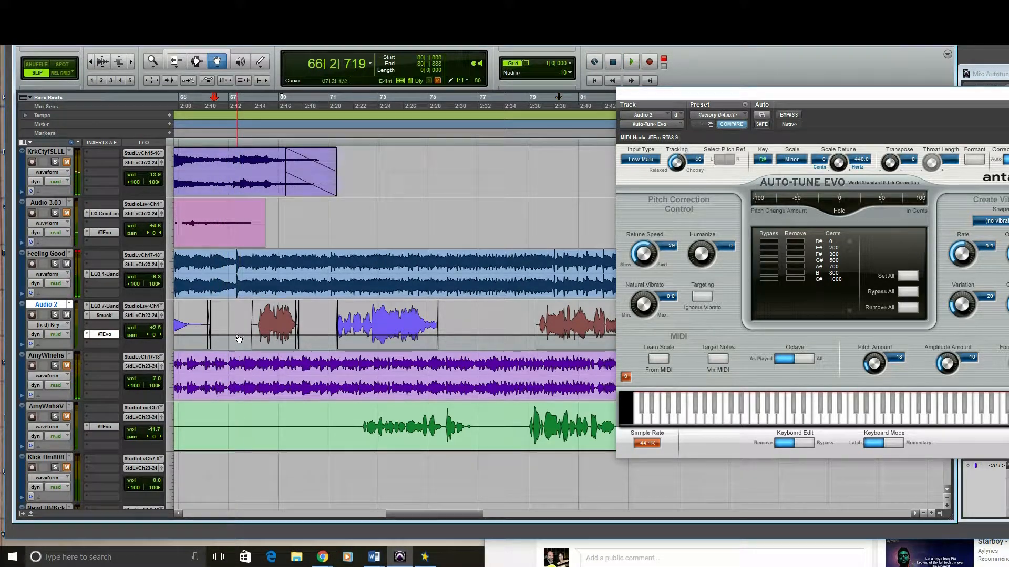
{"action": "left_click", "coordinate": [242, 336]}
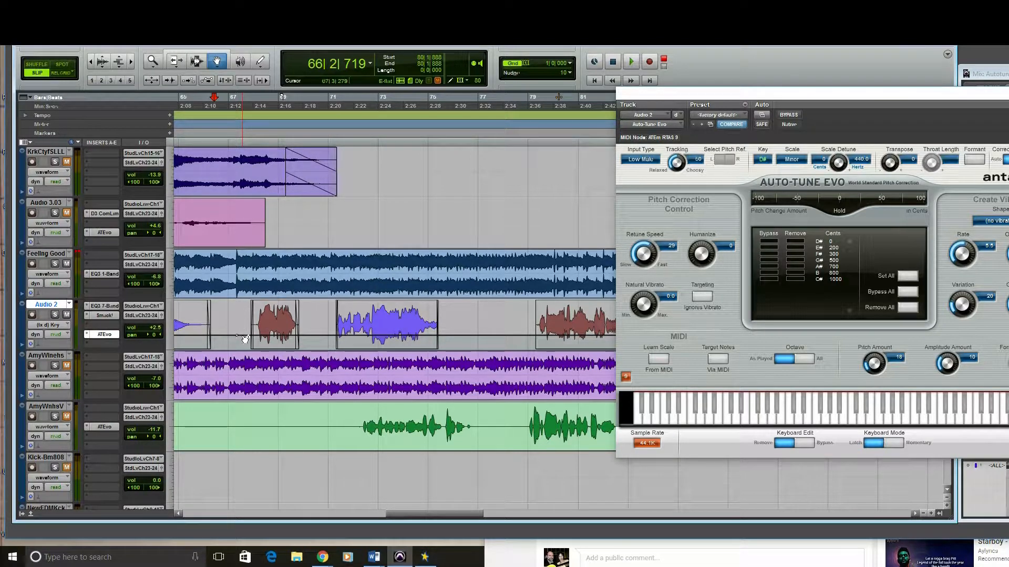
{"action": "left_click", "coordinate": [238, 335]}
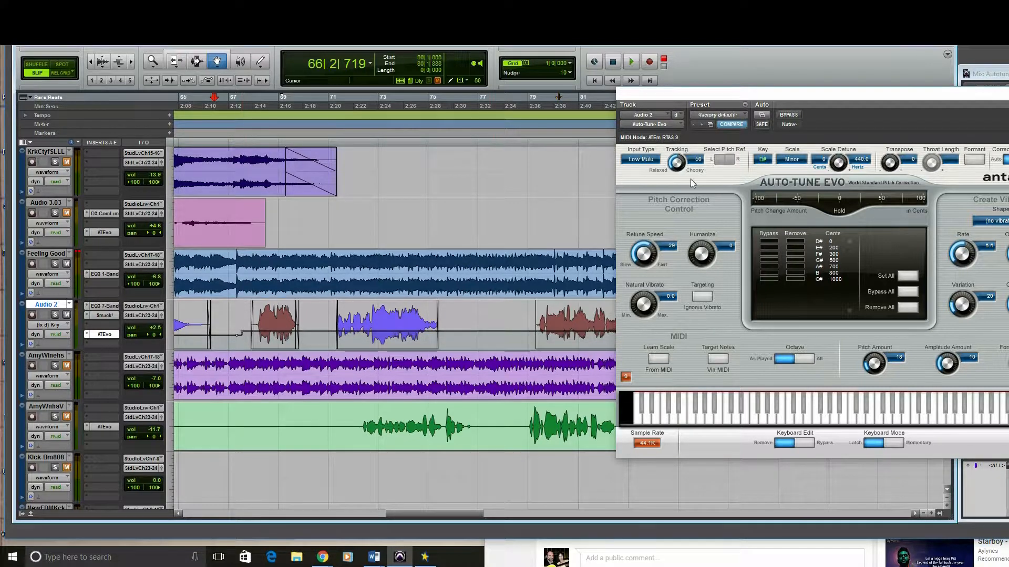
- Audition the key change on Audio 2 from about bar 66, then from about bar 68
{"action": "key", "text": "space"}
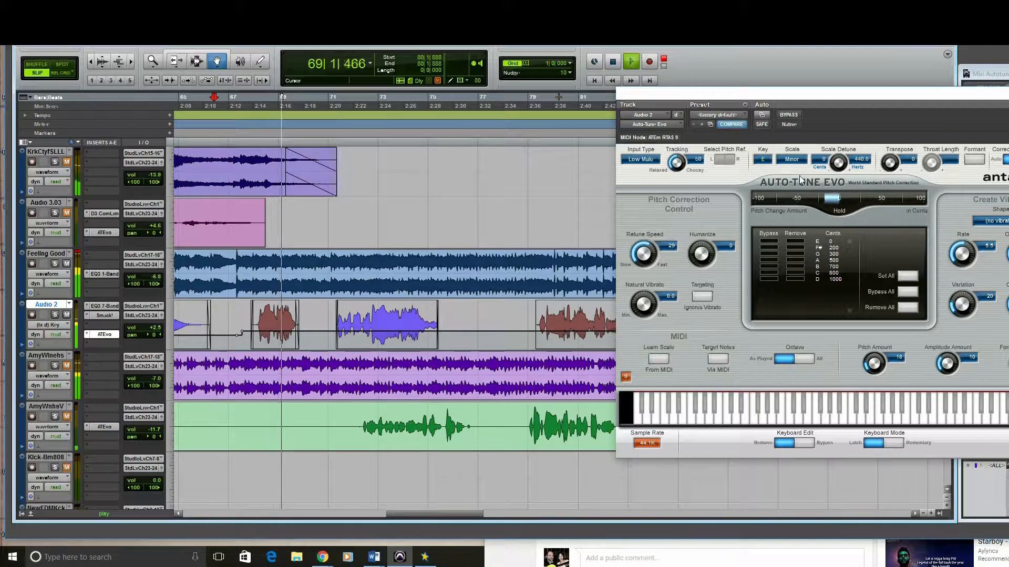
{"action": "key", "text": "space"}
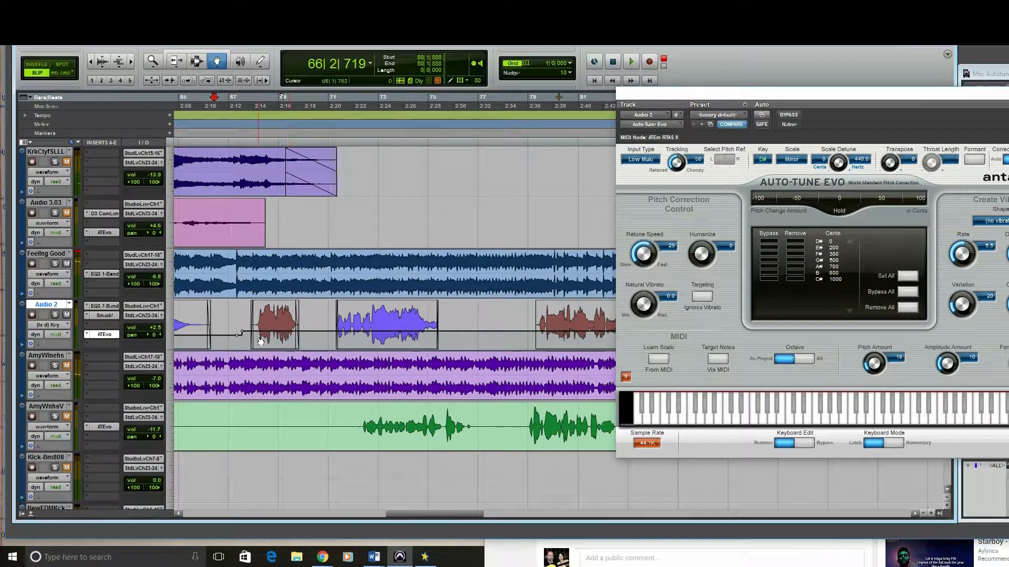
{"action": "key", "text": "space"}
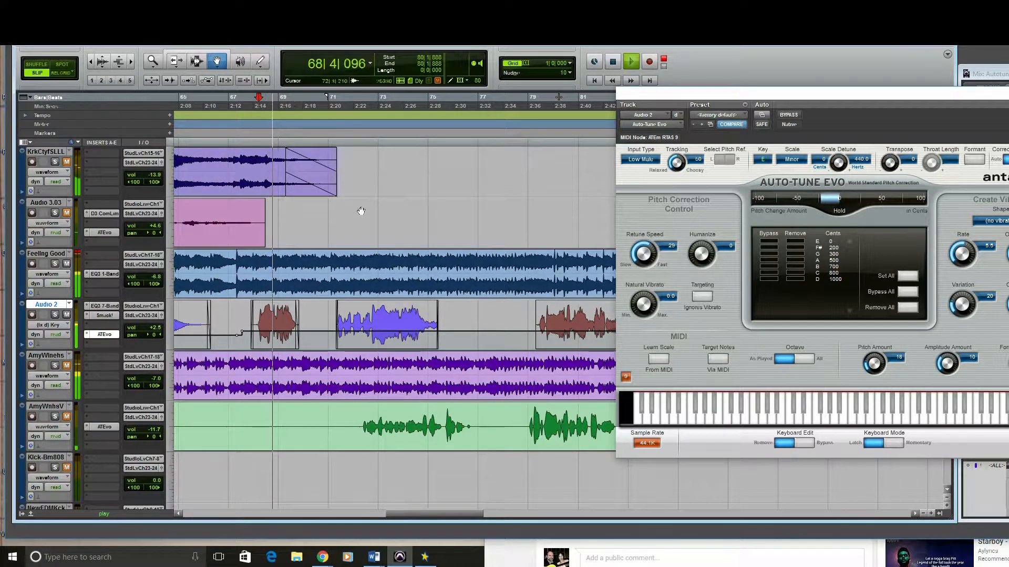
{"action": "key", "text": "space"}
- Step Audio 2's Key automation up to F at about bar 78, before the next clip, and audition the transition
{"action": "left_click", "coordinate": [527, 99]}
{"action": "left_click_drag", "start_coordinate": [526, 100], "coordinate": [513, 100]}
{"action": "key", "text": "space"}
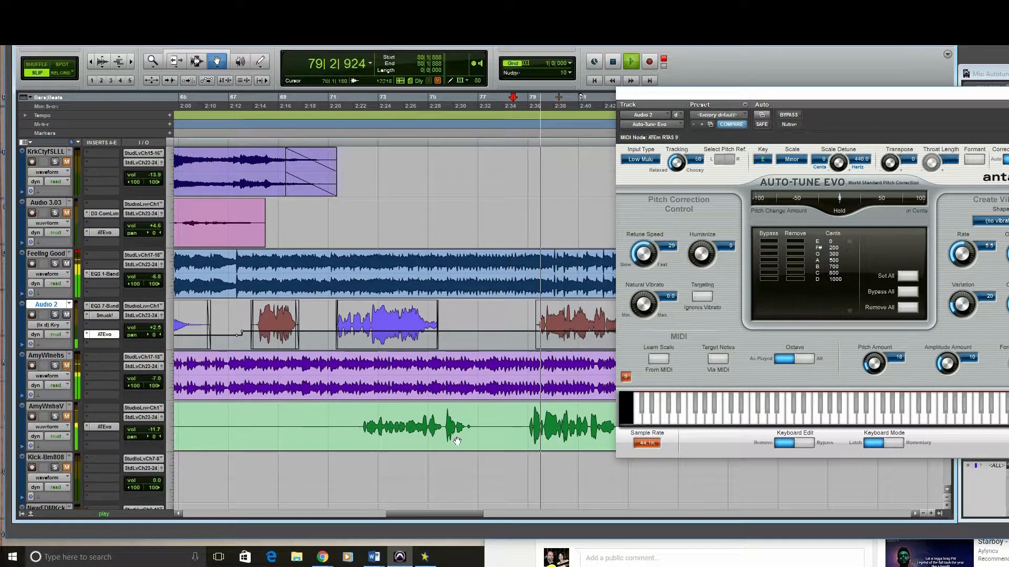
{"action": "key", "text": "space"}
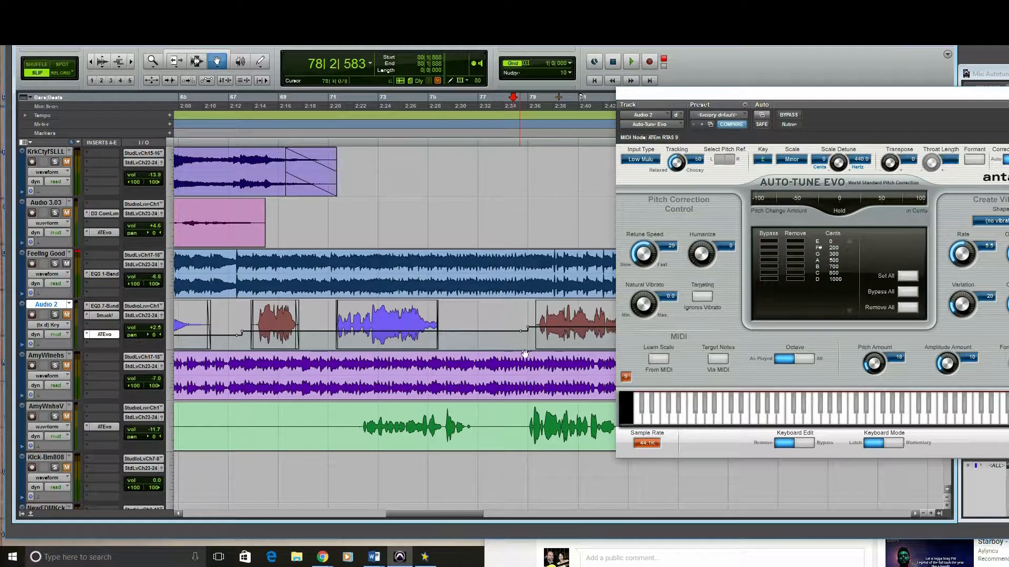
{"action": "key", "text": "space"}
{"action": "left_click_drag", "start_coordinate": [455, 513], "coordinate": [462, 513]}
{"action": "key", "text": "space"}
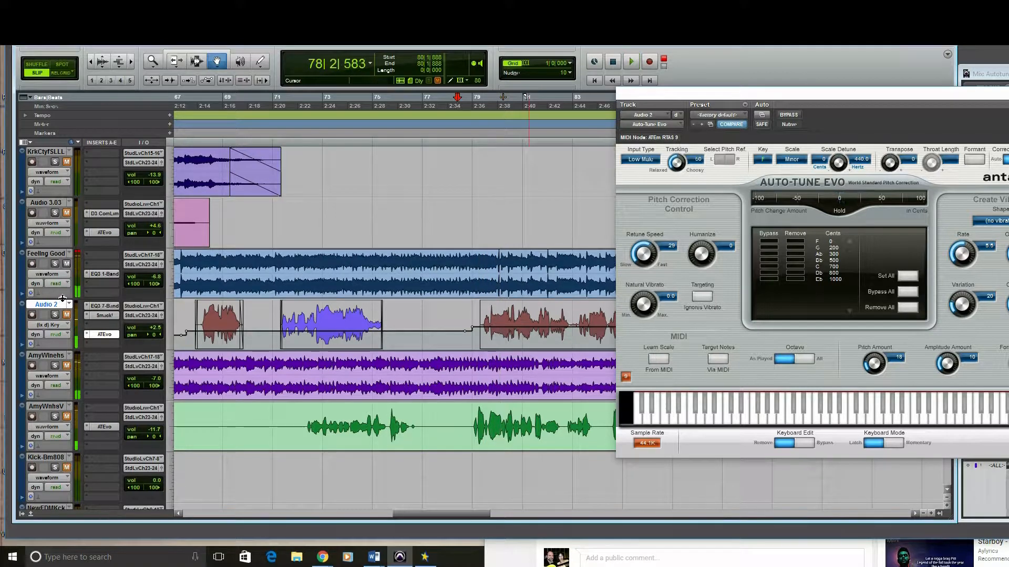
- Toggle the mute on Audio 2 and play the session through to about bar 86
{"action": "left_click", "coordinate": [67, 315]}
{"action": "key", "text": "space"}
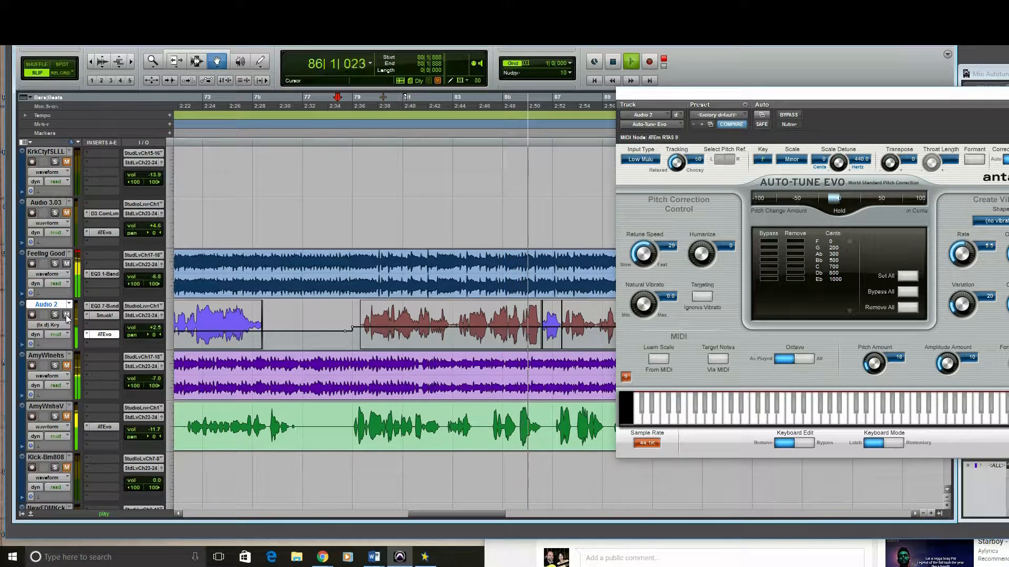
{"action": "key", "text": "space"}
- Bypass Auto-Tune Evo on Audio 2 and play the vocal from about bar 79 for comparison
{"action": "left_click", "coordinate": [358, 106]}
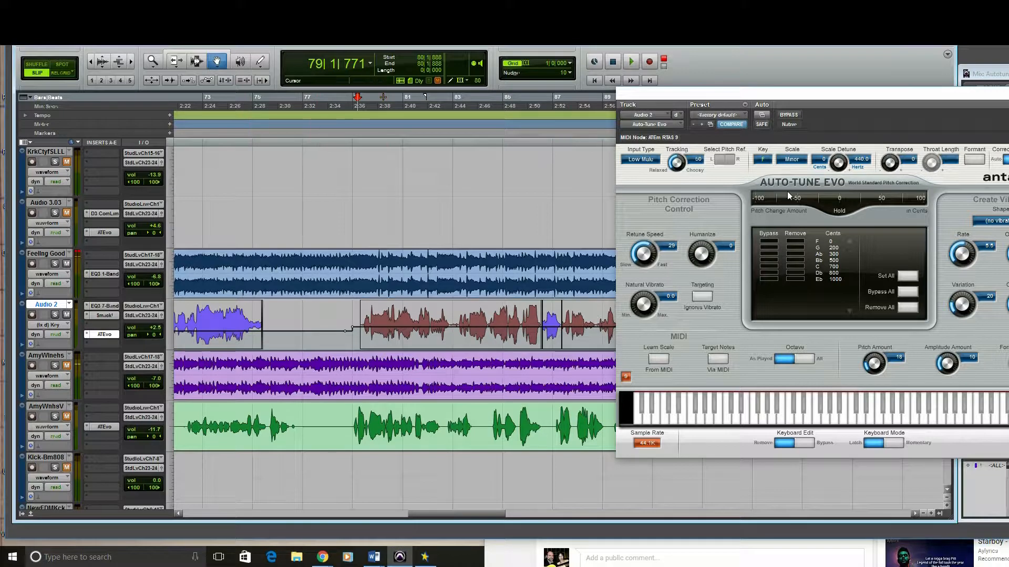
{"action": "left_click", "coordinate": [789, 118]}
{"action": "key", "text": "space"}
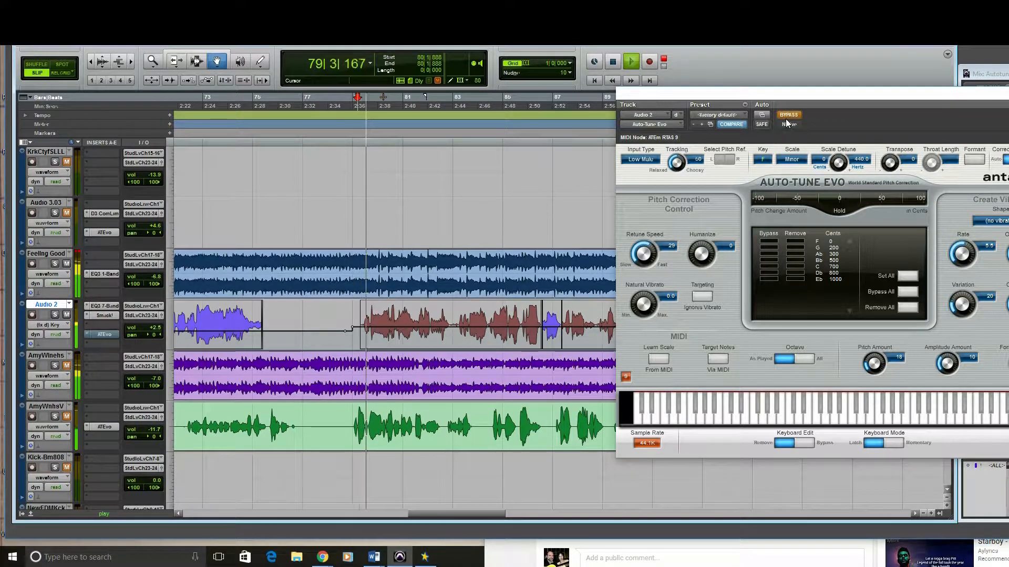
{"action": "key", "text": "space"}
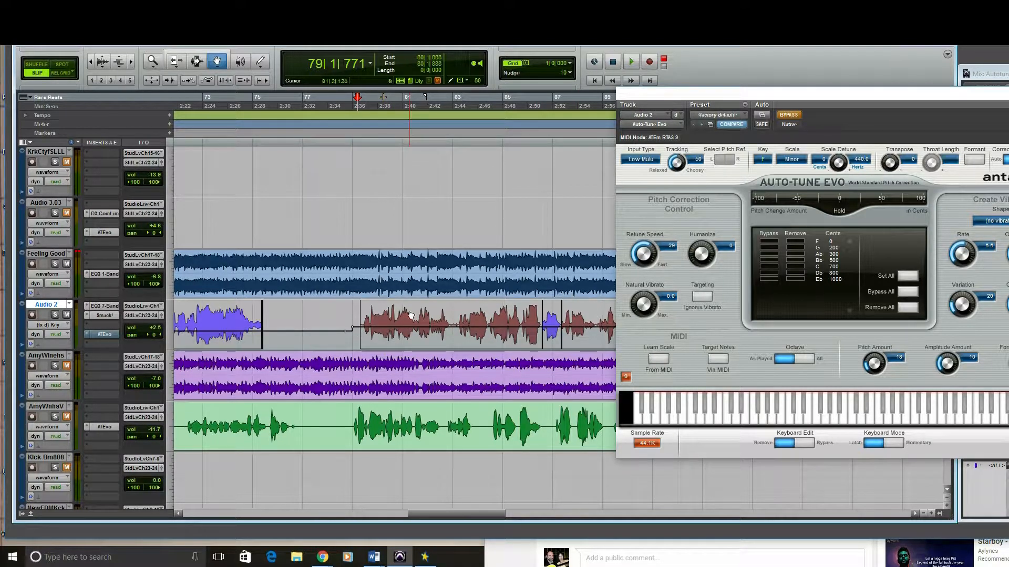
- Set Auto-Tune Evo's Retune Speed to 0, take the plug-in out of bypass, and audition from about bar 79
{"action": "left_click_drag", "start_coordinate": [641, 258], "coordinate": [652, 214]}
{"action": "left_click", "coordinate": [788, 115]}
{"action": "key", "text": "space"}
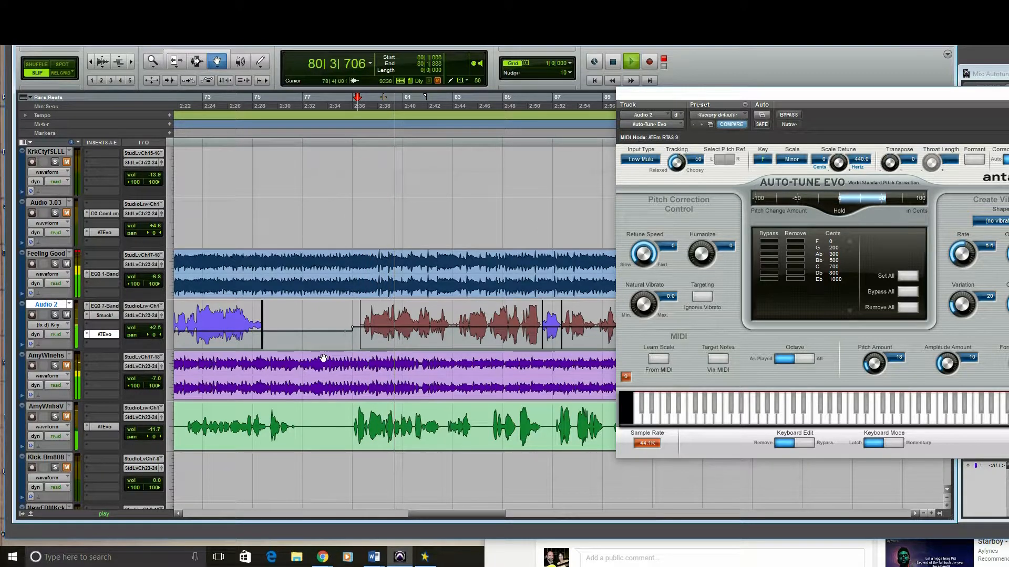
{"action": "key", "text": "space"}
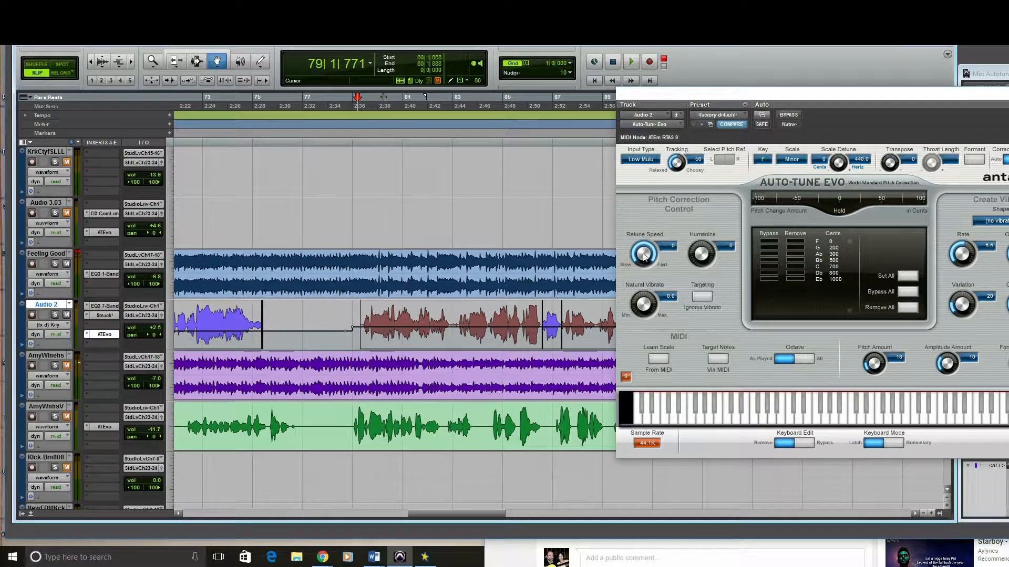
- Set Auto-Tune Evo's Retune Speed to 23 and replay the Audio 2 vocal from about bar 79
{"action": "left_click_drag", "start_coordinate": [617, 275], "coordinate": [639, 262]}
{"action": "mouse_move", "coordinate": [638, 253]}
{"action": "left_mouse_down"}
{"action": "mouse_move", "coordinate": [632, 261]}
{"action": "mouse_move", "coordinate": [640, 255]}
{"action": "left_mouse_up"}
{"action": "left_click_drag", "start_coordinate": [627, 269], "coordinate": [630, 267]}
{"action": "left_click_drag", "start_coordinate": [654, 235], "coordinate": [653, 250]}
{"action": "key", "text": "space"}
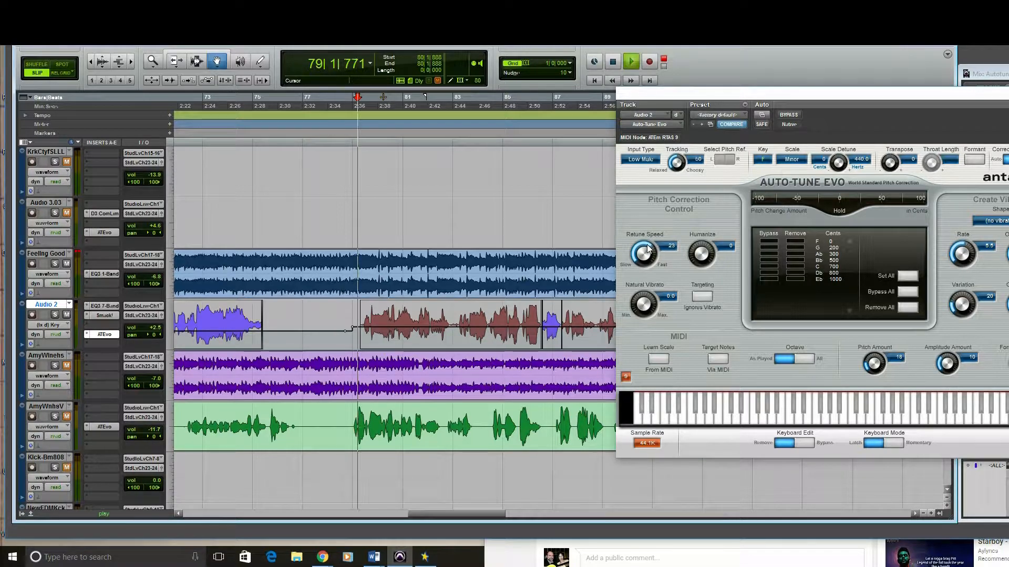
{"action": "key", "text": "space"}
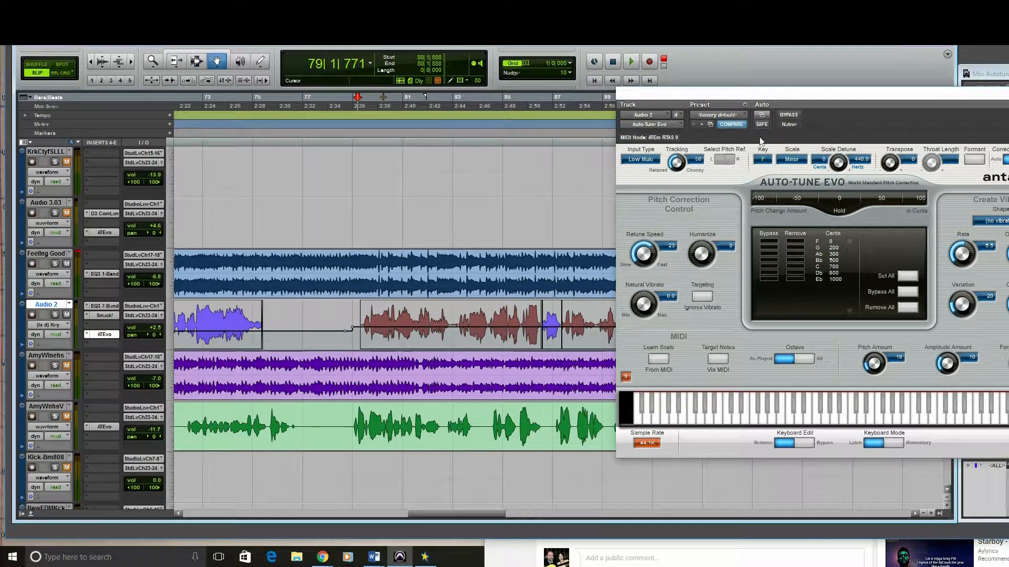
- Enable Retune speed for plug-in automation in Auto-Tune Evo and display its automation lane on the Audio 2 track
{"action": "left_click", "coordinate": [761, 117]}
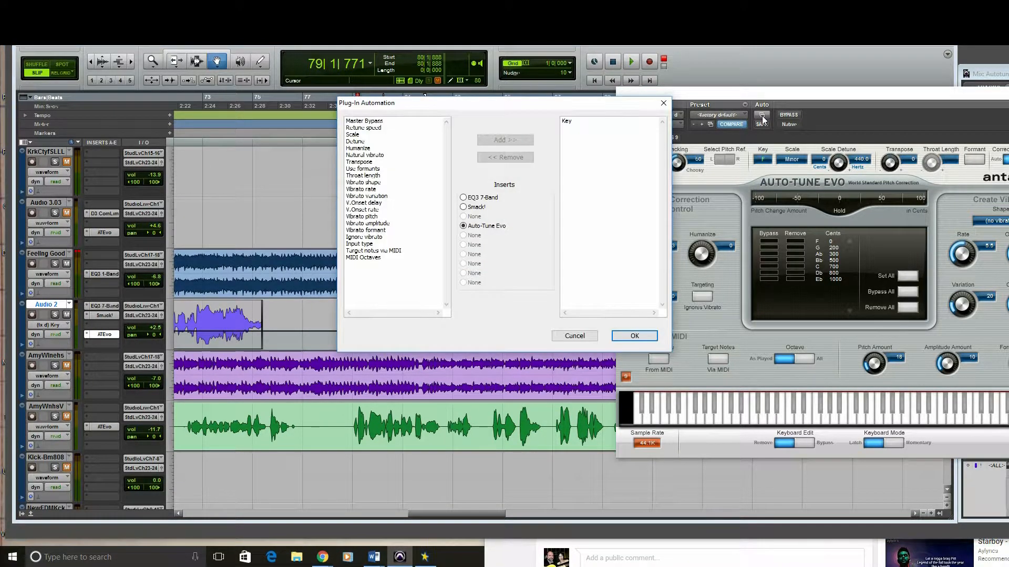
{"action": "left_click", "coordinate": [371, 127]}
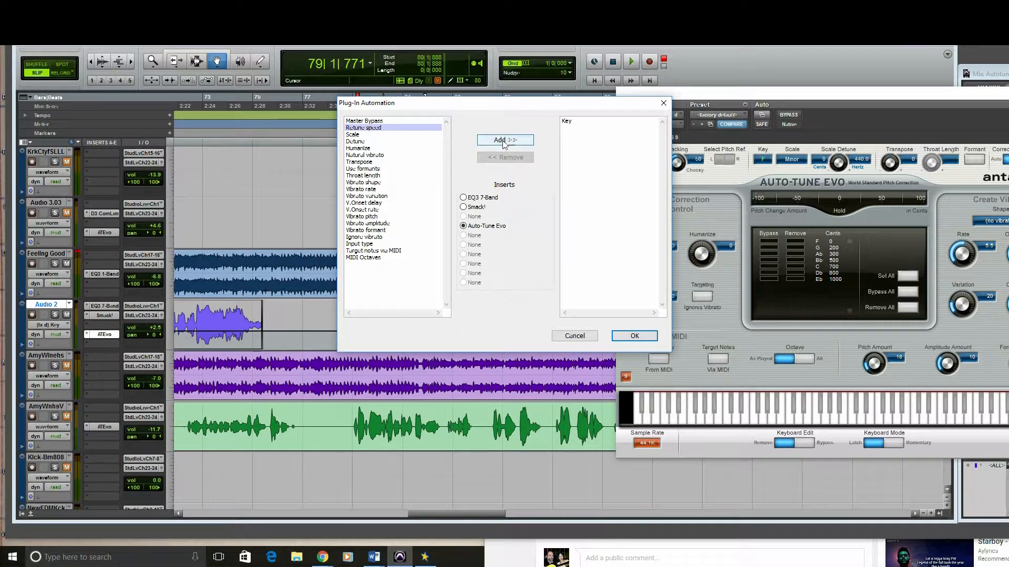
{"action": "left_click", "coordinate": [505, 139]}
{"action": "left_click", "coordinate": [634, 336]}
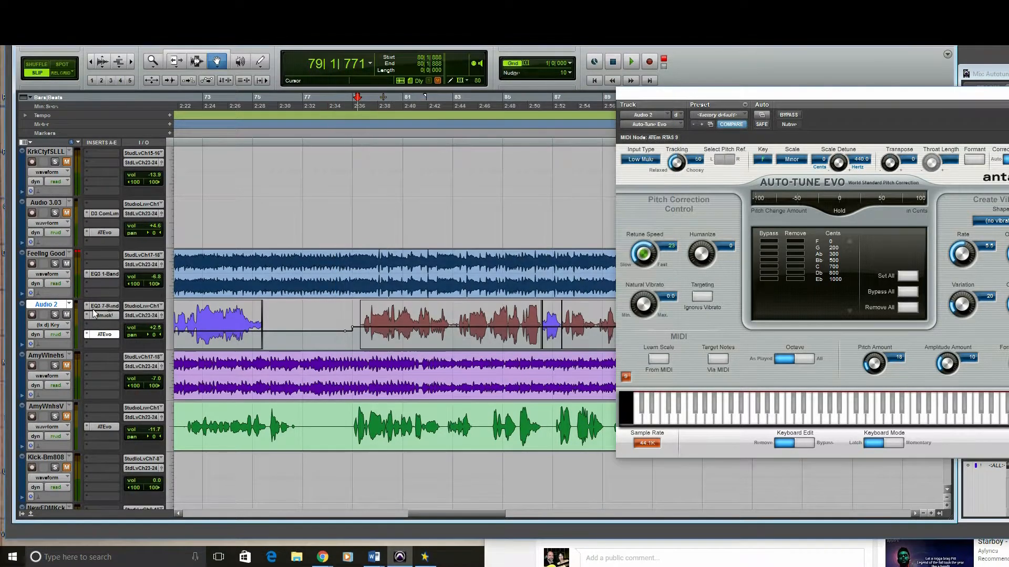
{"action": "left_click", "coordinate": [45, 324]}
{"action": "mouse_move", "coordinate": [79, 417]}
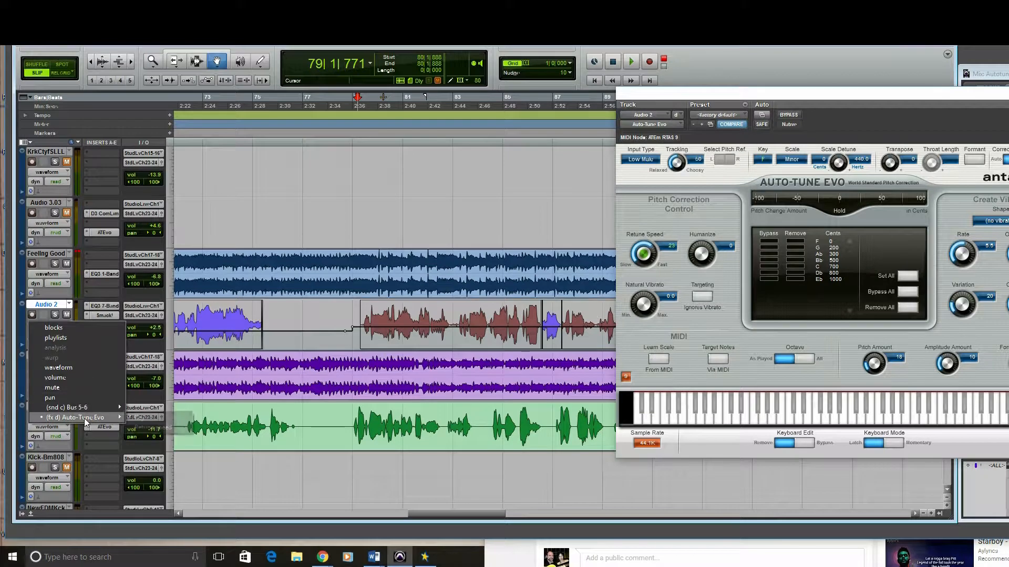
{"action": "left_click", "coordinate": [157, 427]}
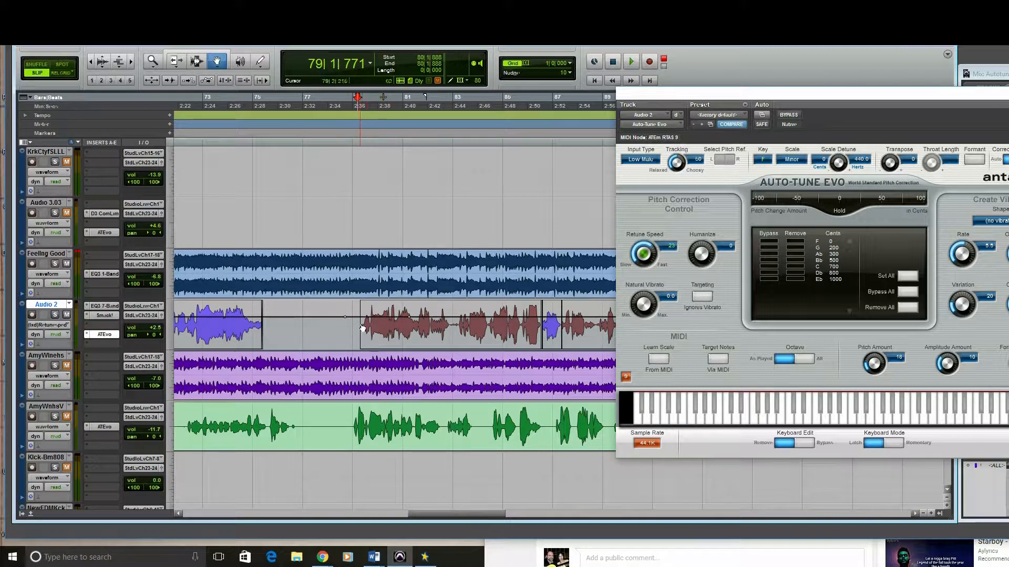
- Pull Audio 2's Retune speed automation down into a dip at about bar 79 and play it back
{"action": "left_click_drag", "start_coordinate": [362, 317], "coordinate": [364, 343]}
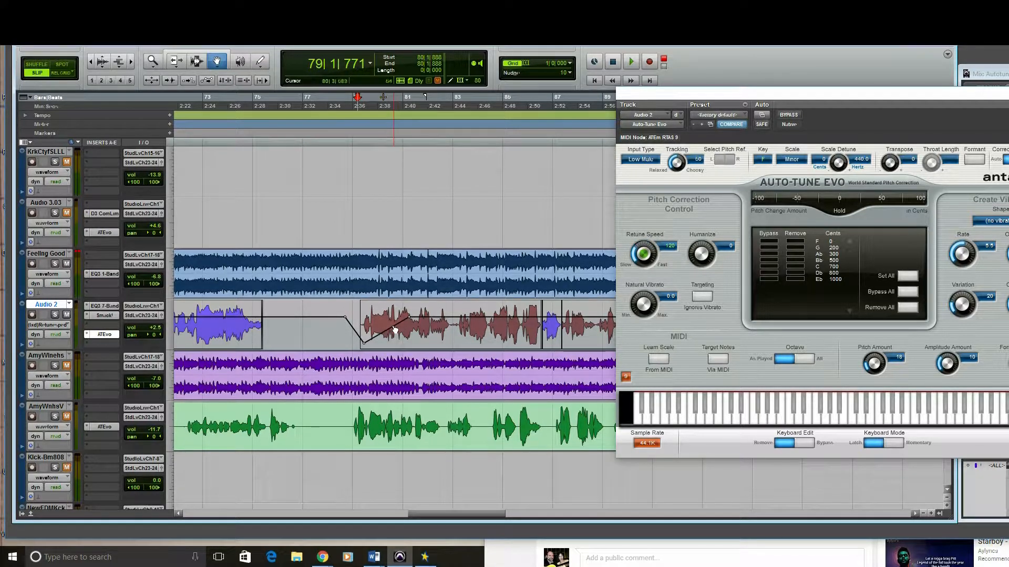
{"action": "key", "text": "space"}
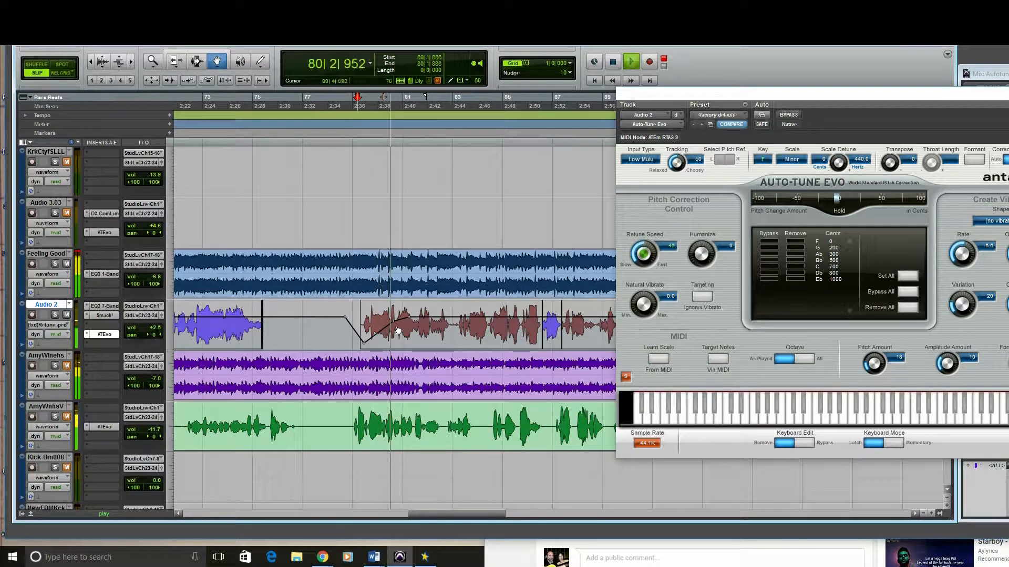
{"action": "key", "text": "space"}
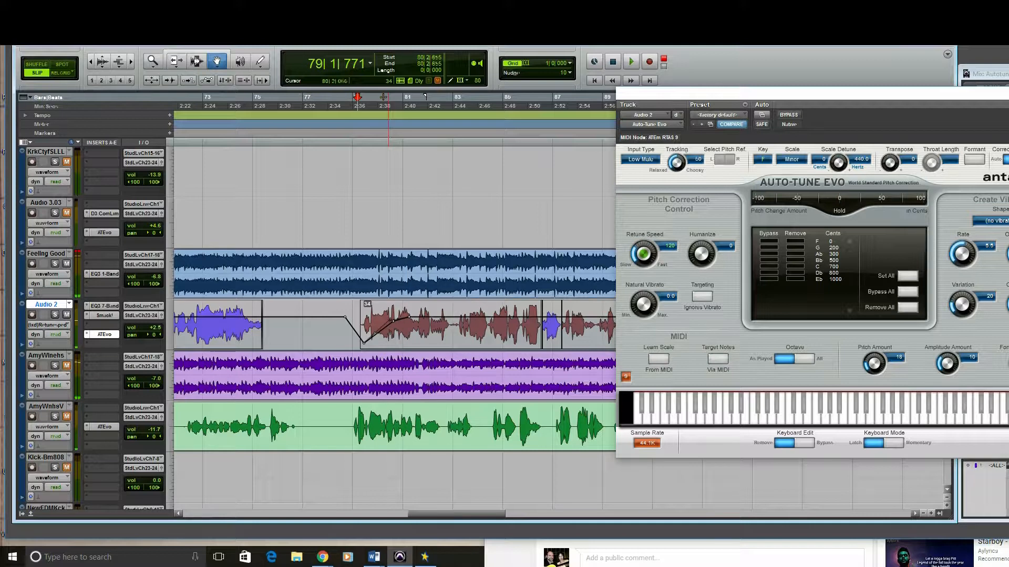
- Raise the Retune speed automation near bar 80 for a steeper recovery after the dip, and replay it
{"action": "left_click", "coordinate": [392, 325]}
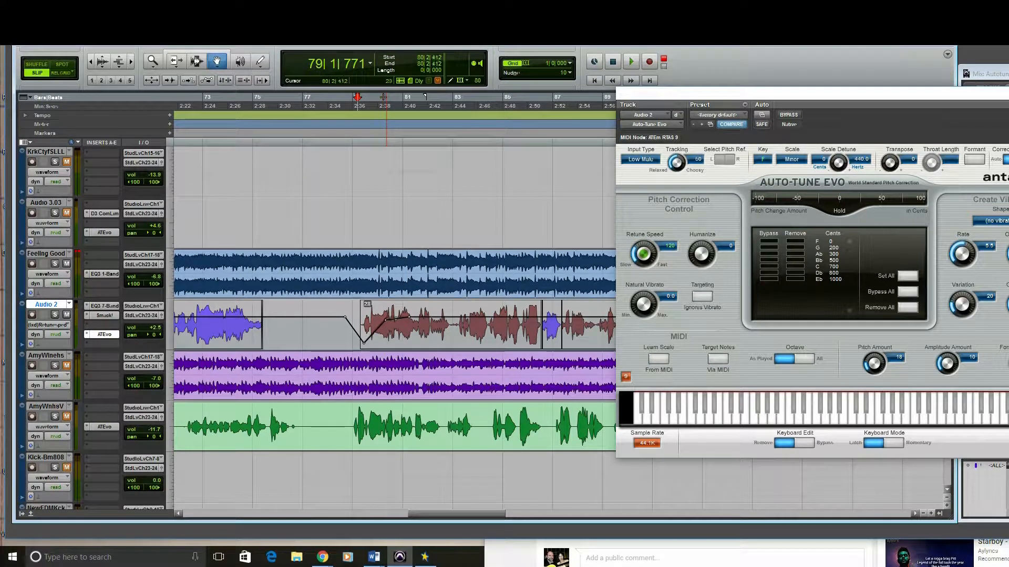
{"action": "key", "text": "space"}
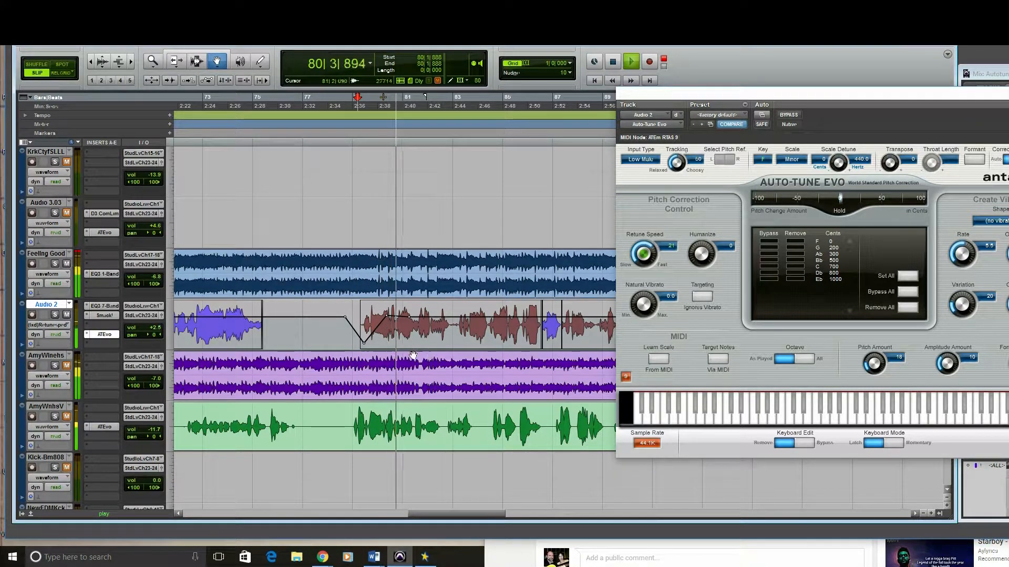
{"action": "key", "text": "space"}
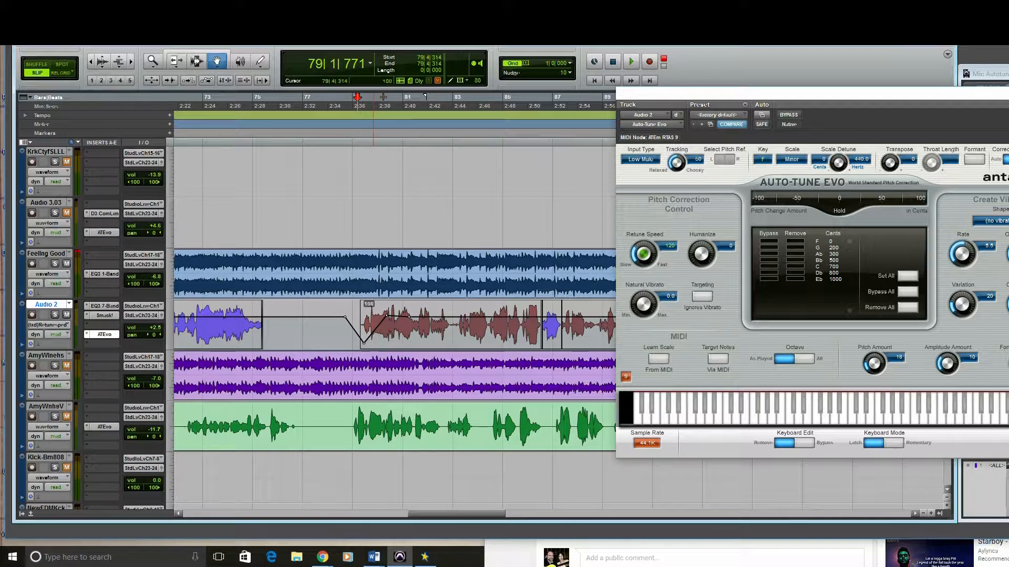
- Audition Audio 2 with the reshaped Retune speed curve from about bar 79 and close the Auto-Tune Evo window
{"action": "key", "text": "space"}
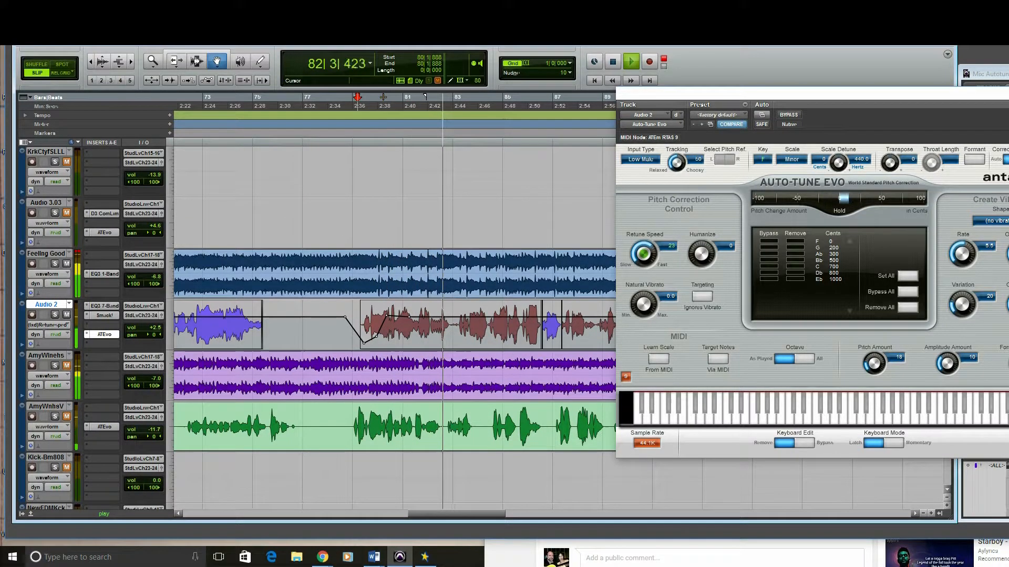
{"action": "left_click", "coordinate": [104, 335]}
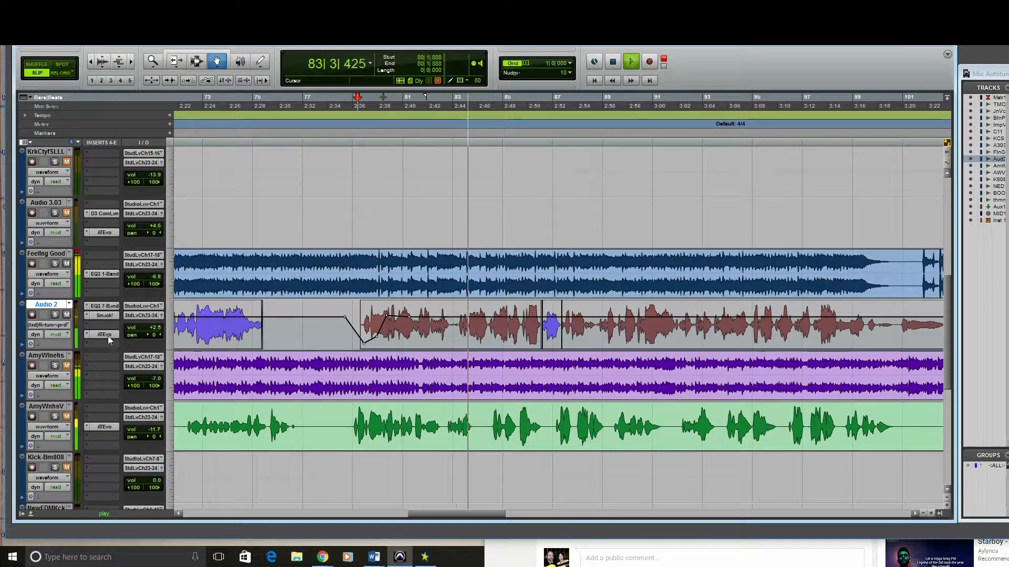
{"action": "key", "text": "space"}
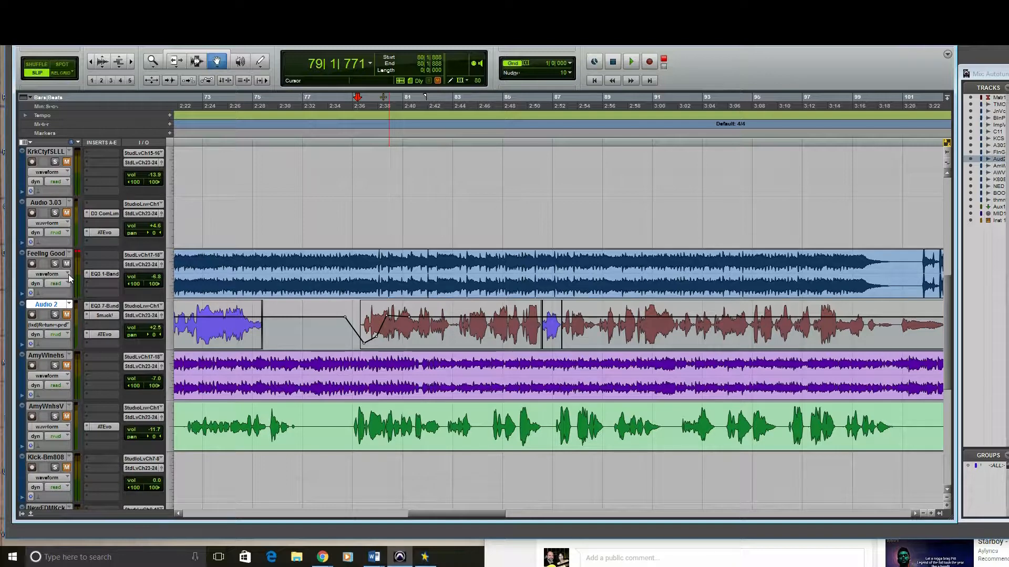
- Show the beginning of the City of Stars tracks and return the playback position to the session start
{"action": "scroll", "coordinate": [226, 275], "scroll_direction": "up", "scroll_amount": 3}
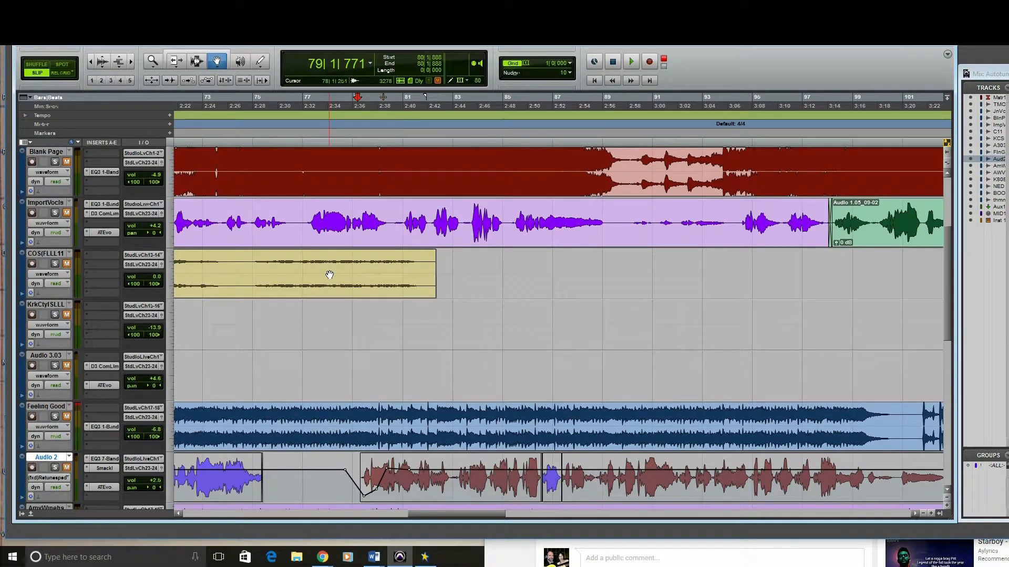
{"action": "scroll", "coordinate": [329, 315], "scroll_direction": "up", "scroll_amount": 1}
{"action": "scroll", "coordinate": [329, 336], "scroll_direction": "up", "scroll_amount": 1}
{"action": "scroll", "coordinate": [327, 333], "scroll_direction": "down", "scroll_amount": 3}
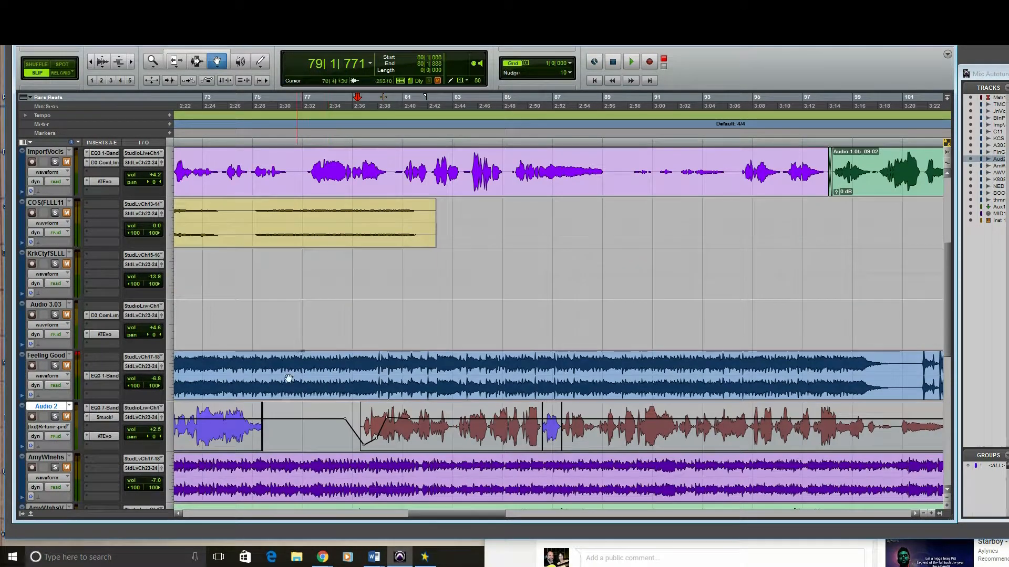
{"action": "left_click_drag", "start_coordinate": [448, 512], "coordinate": [167, 512]}
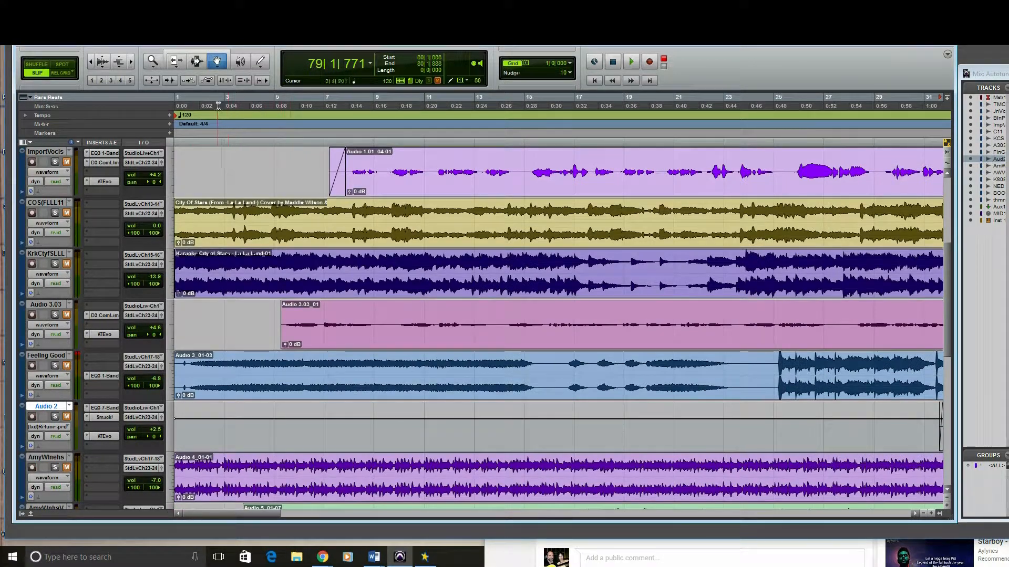
{"action": "left_click", "coordinate": [187, 105]}
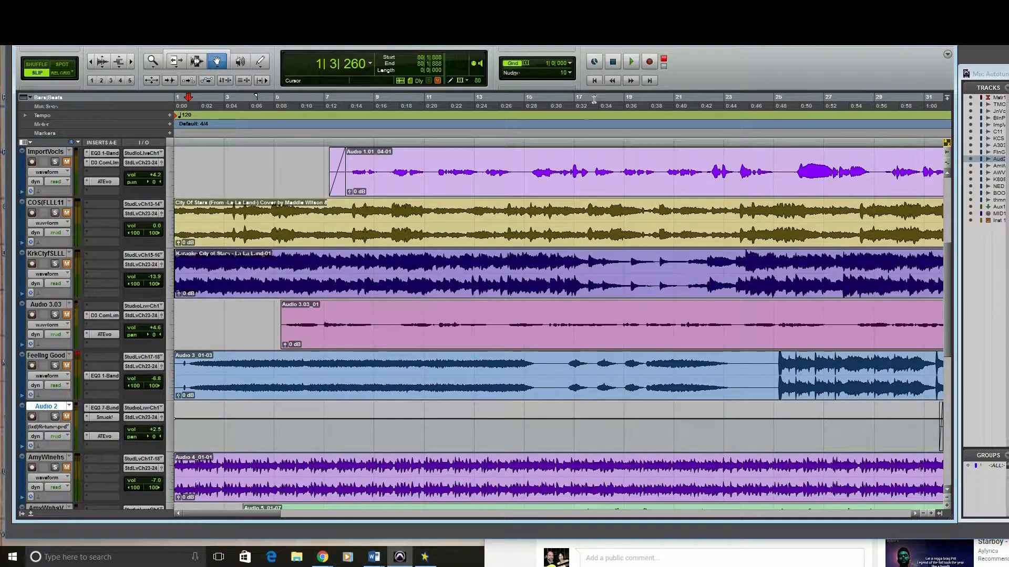
{"action": "left_click", "coordinate": [594, 80]}
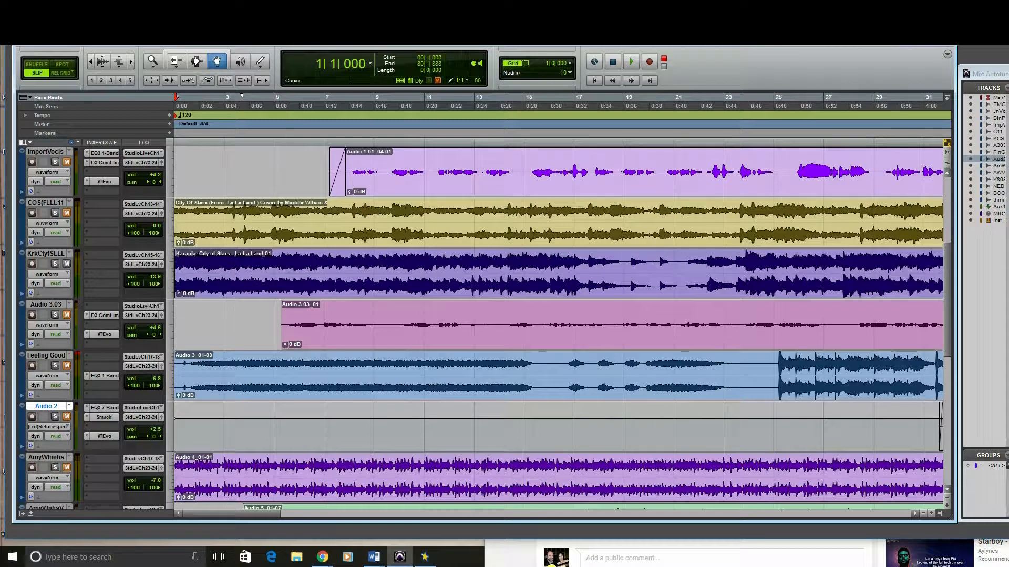
- Bring up the key and scale notes in Word's Document2 and move the window clear of the Pro Tools session
{"action": "mouse_move", "coordinate": [373, 560]}
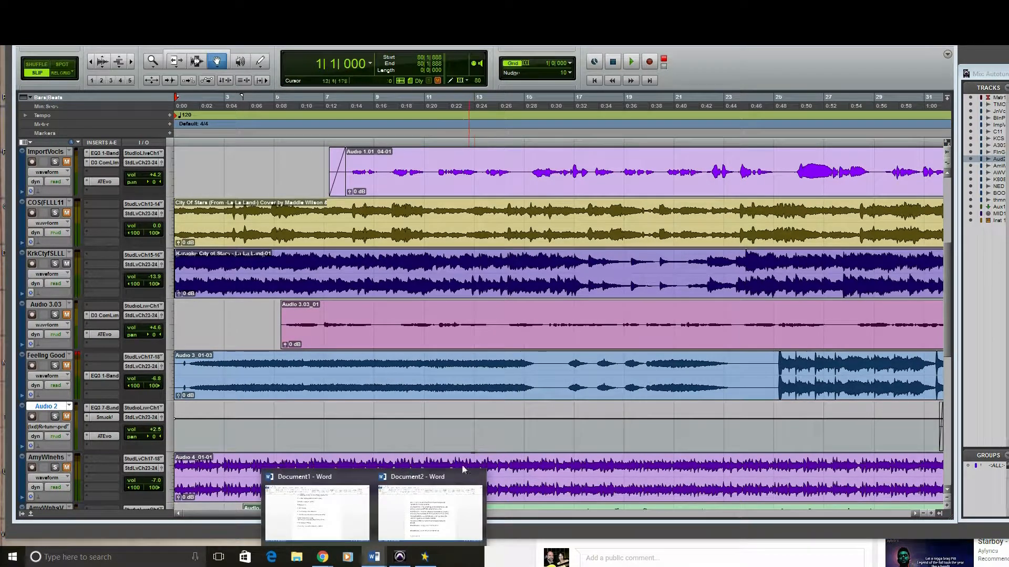
{"action": "left_click", "coordinate": [406, 506]}
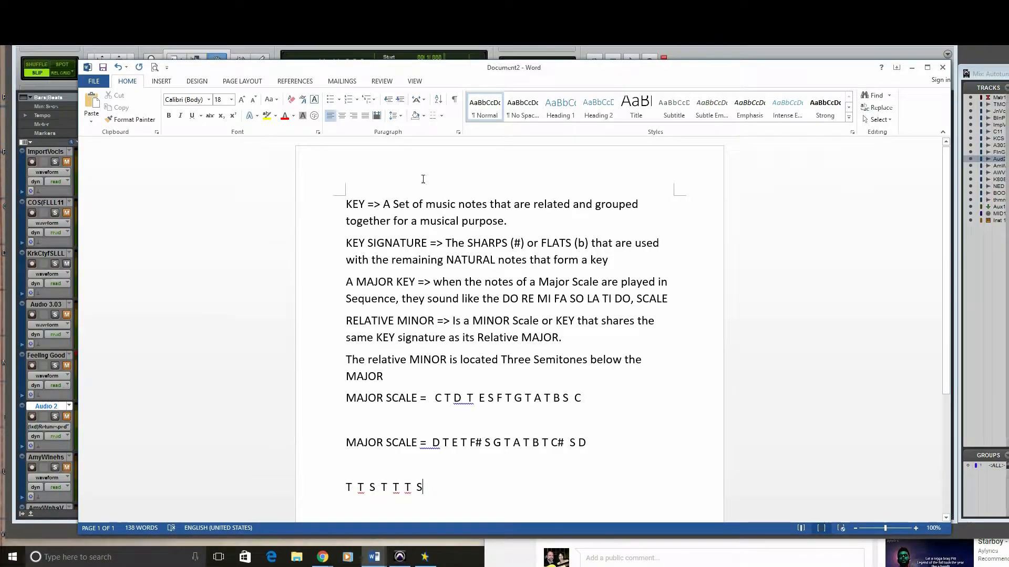
{"action": "left_click_drag", "start_coordinate": [440, 66], "coordinate": [1008, 84]}
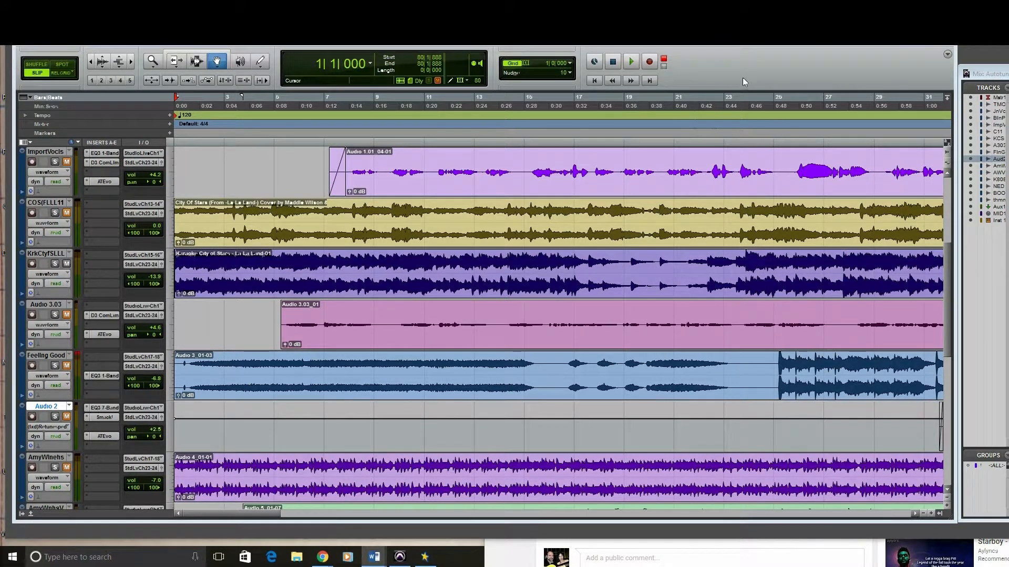
- Play the opening of the City of Stars karaoke track twice from the session start
{"action": "key", "text": "space"}
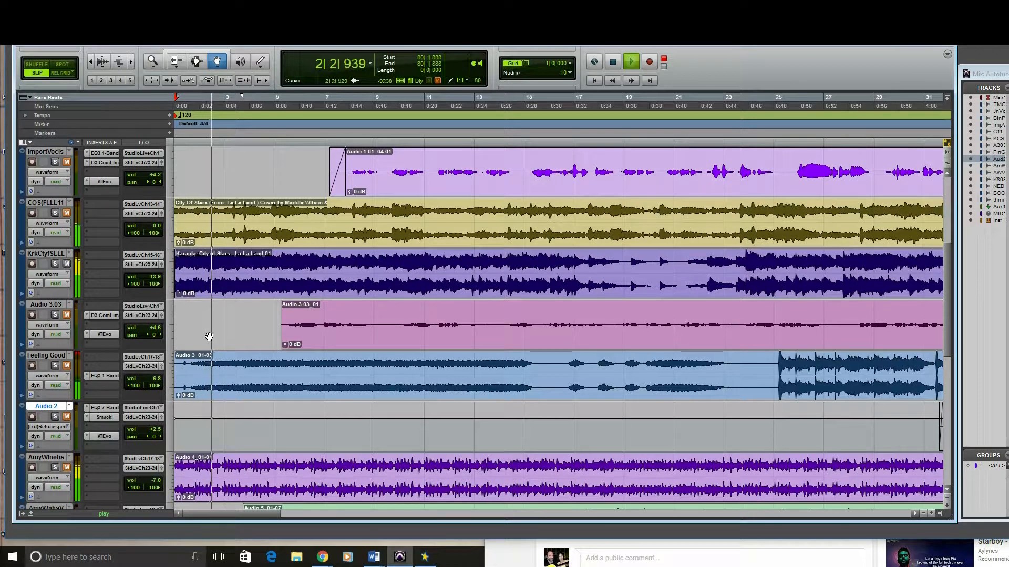
{"action": "key", "text": "space"}
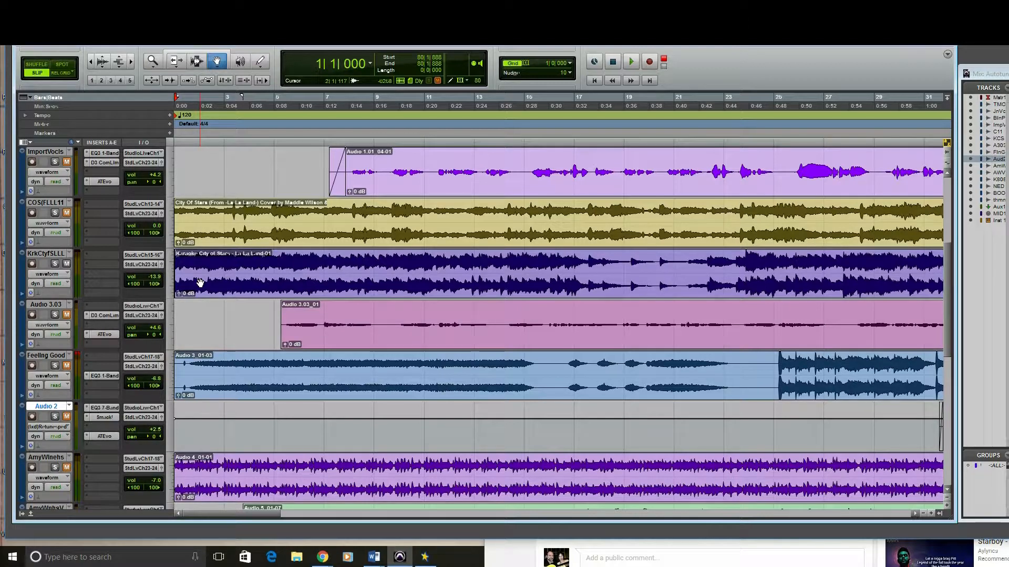
{"action": "key", "text": "space"}
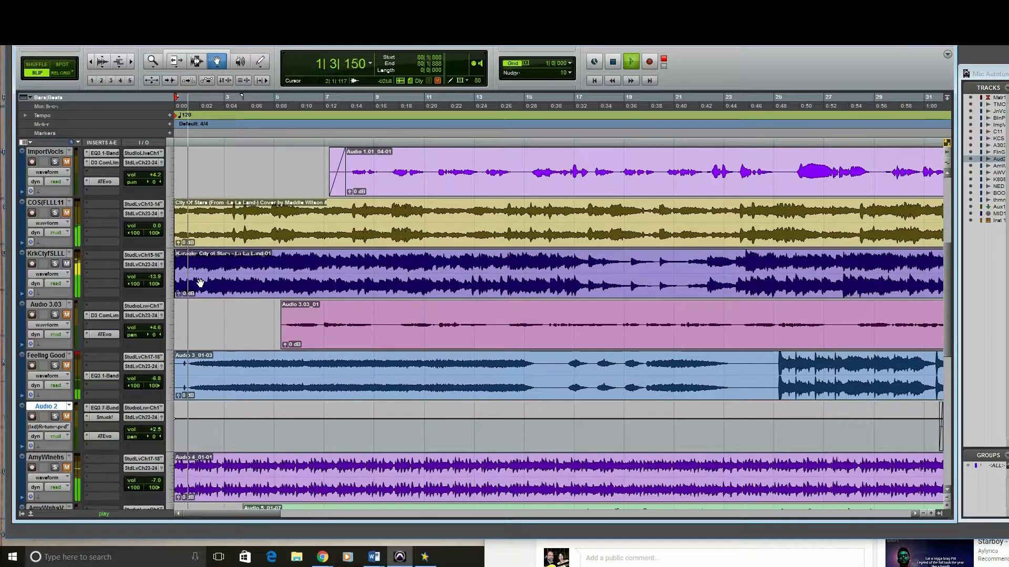
{"action": "key", "text": "space"}
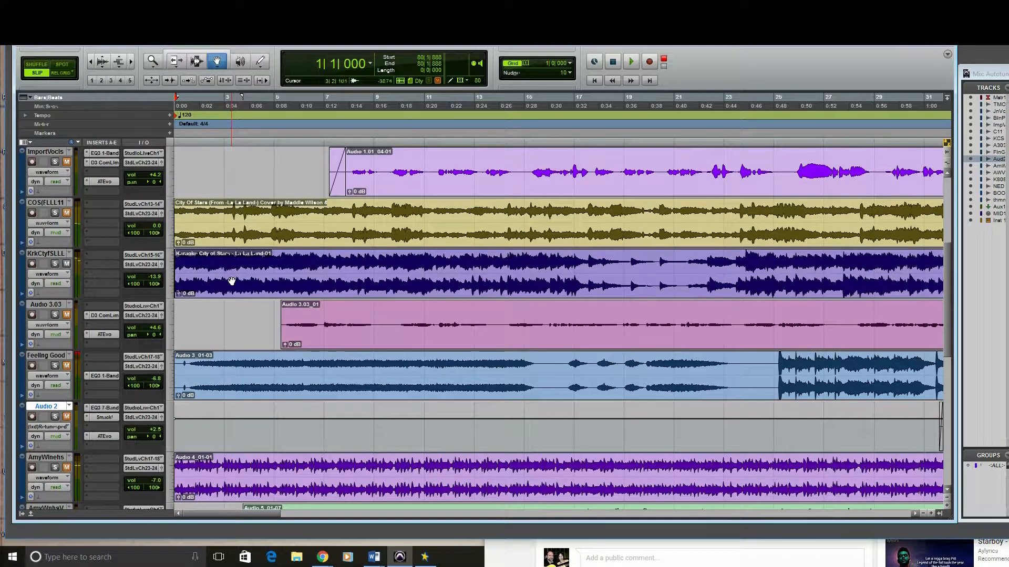
- Activate the Smart Tool and audition the City of Stars opening repeatedly from the start through about bar 5
{"action": "left_click", "coordinate": [211, 53]}
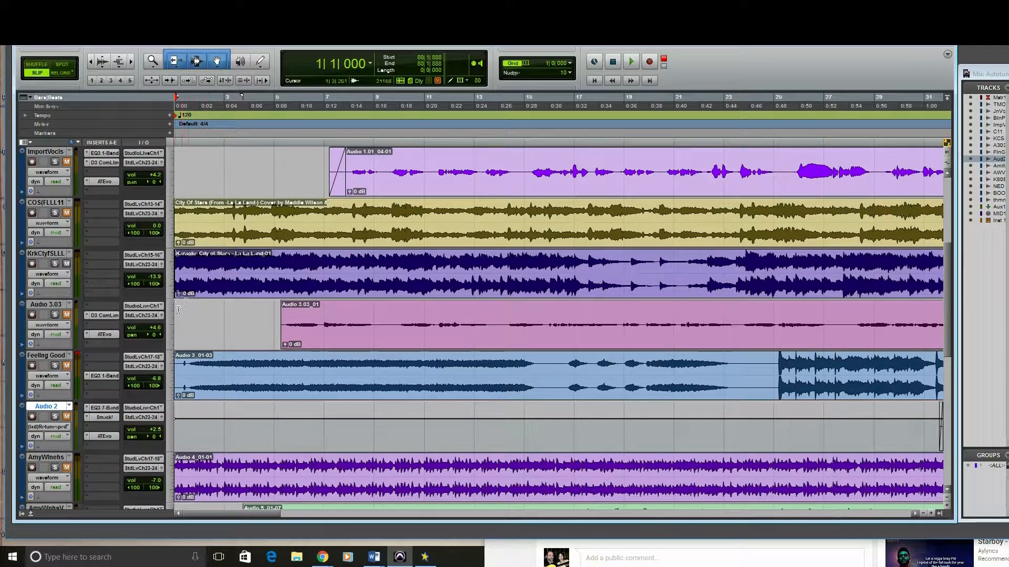
{"action": "key", "text": "space"}
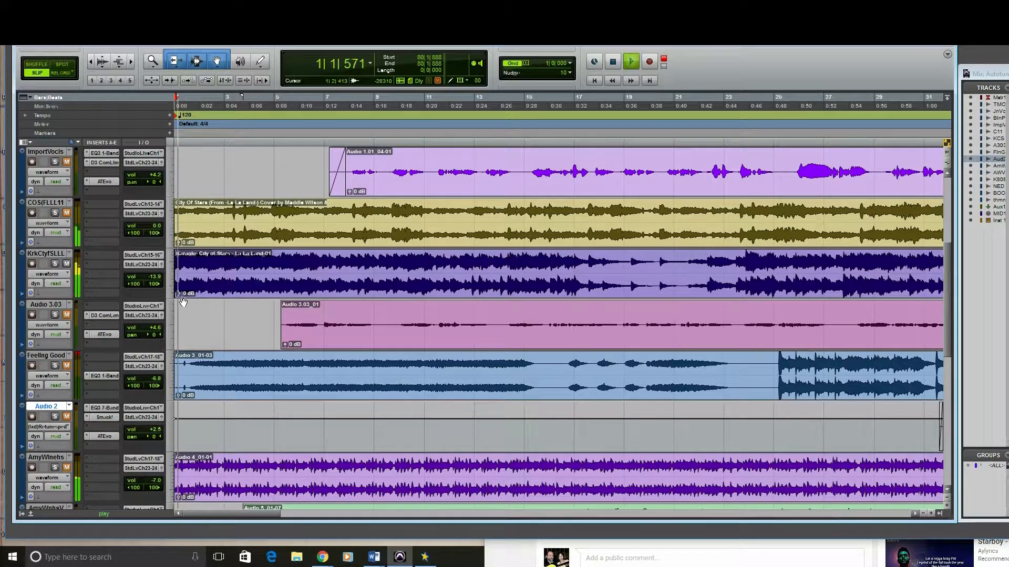
{"action": "key", "text": "space"}
{"action": "key", "text": "space"}
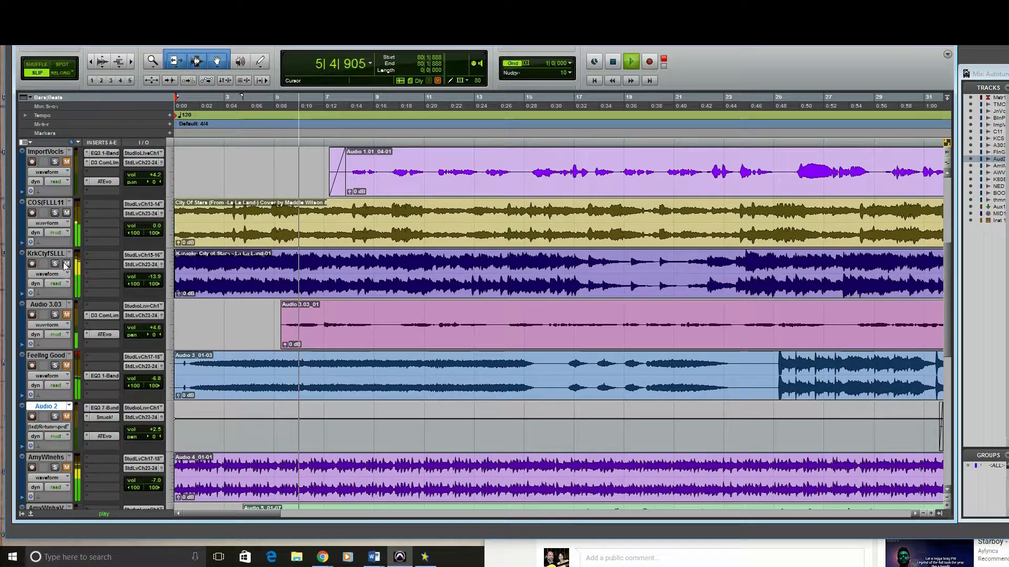
{"action": "key", "text": "space"}
{"action": "key", "text": "space"}
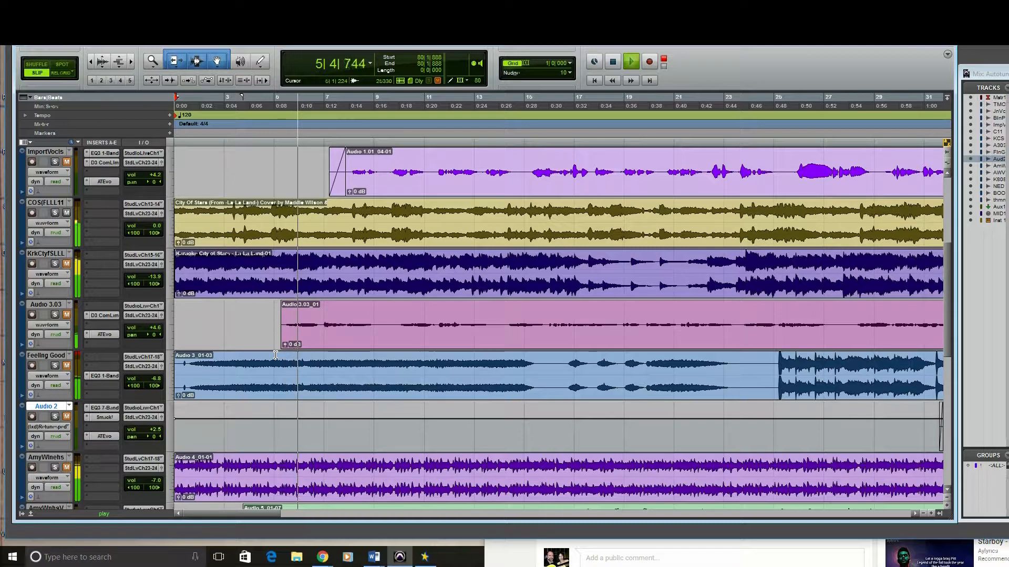
{"action": "key", "text": "space"}
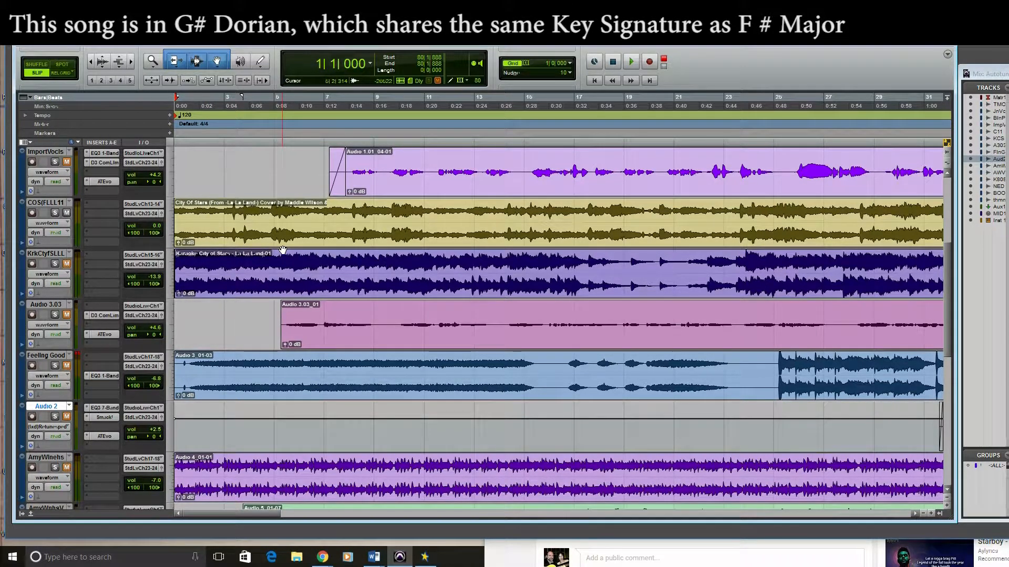
- Replay the first notes of City of Stars and open the Mini Grand virtual piano on Inst 1
{"action": "key", "text": "space"}
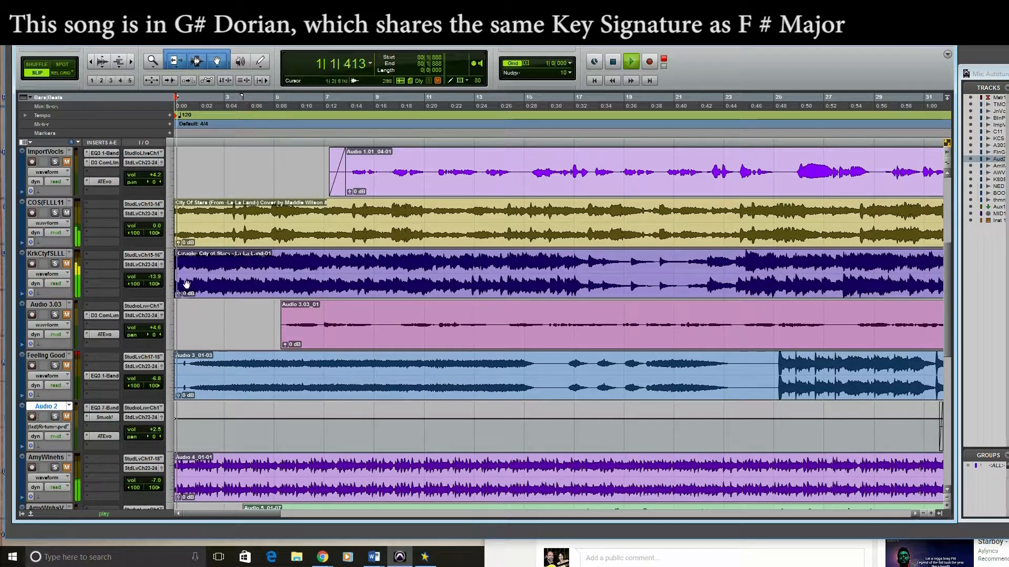
{"action": "key", "text": "space"}
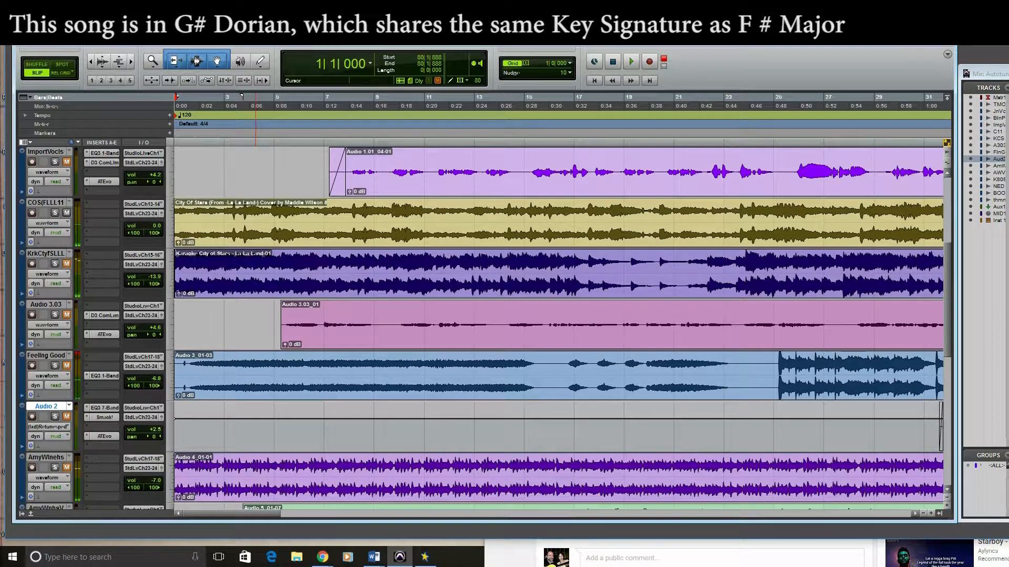
{"action": "key", "text": "space"}
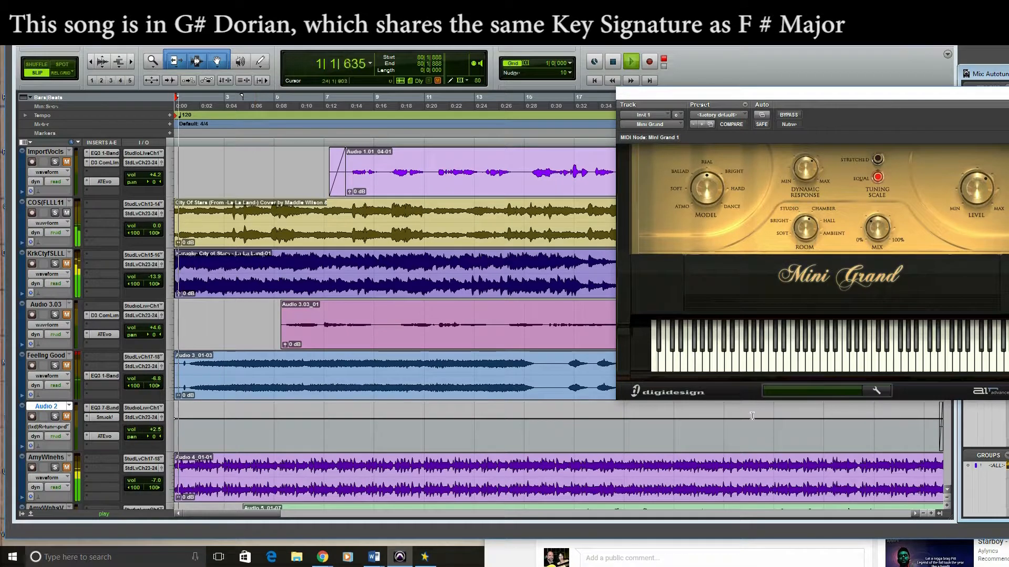
{"action": "key", "text": "space"}
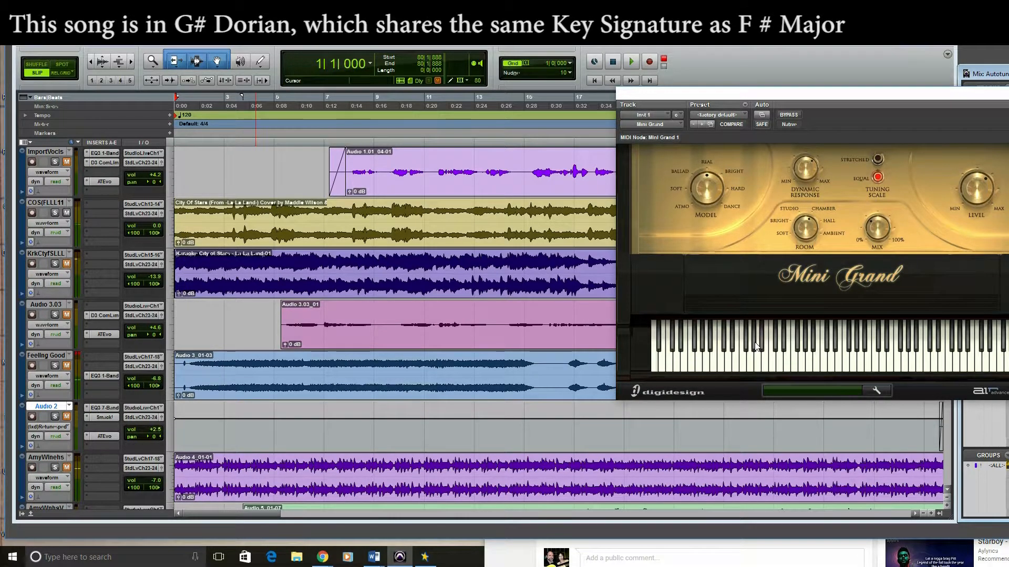
- Play the opening of City of Stars twice from the session start to test notes against it on the Mini Grand
{"action": "key", "text": "space"}
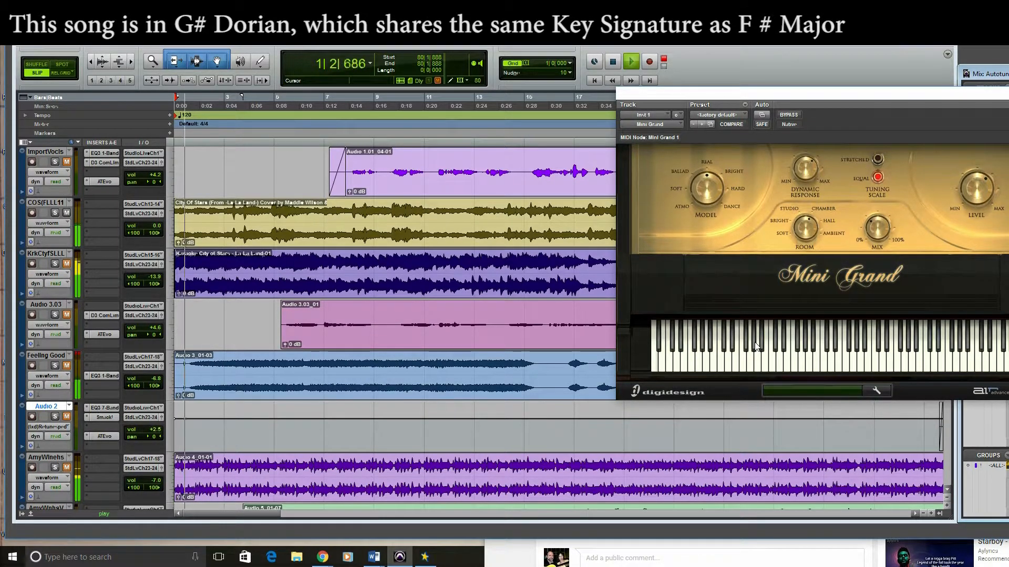
{"action": "key", "text": "space"}
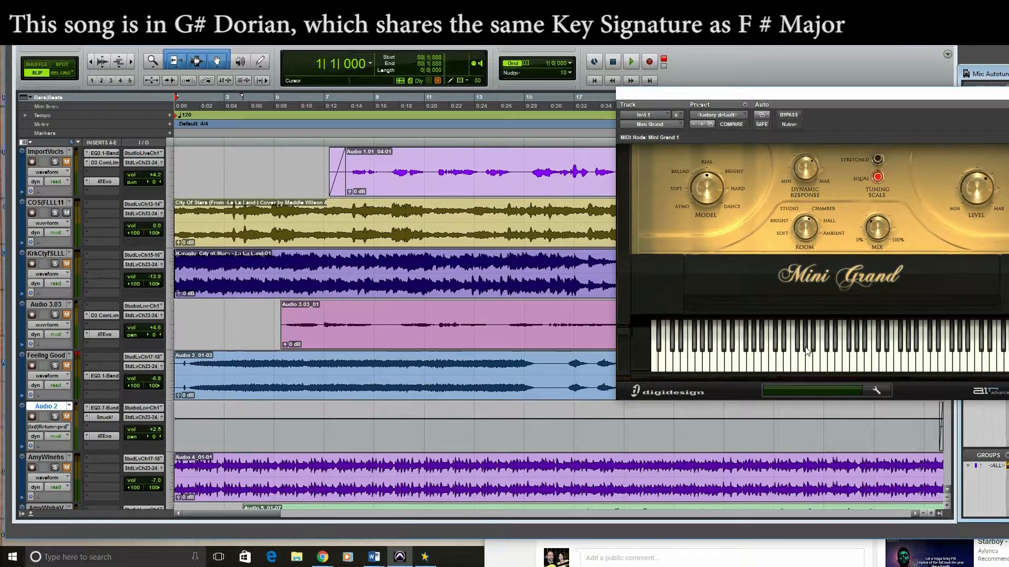
{"action": "key", "text": "space"}
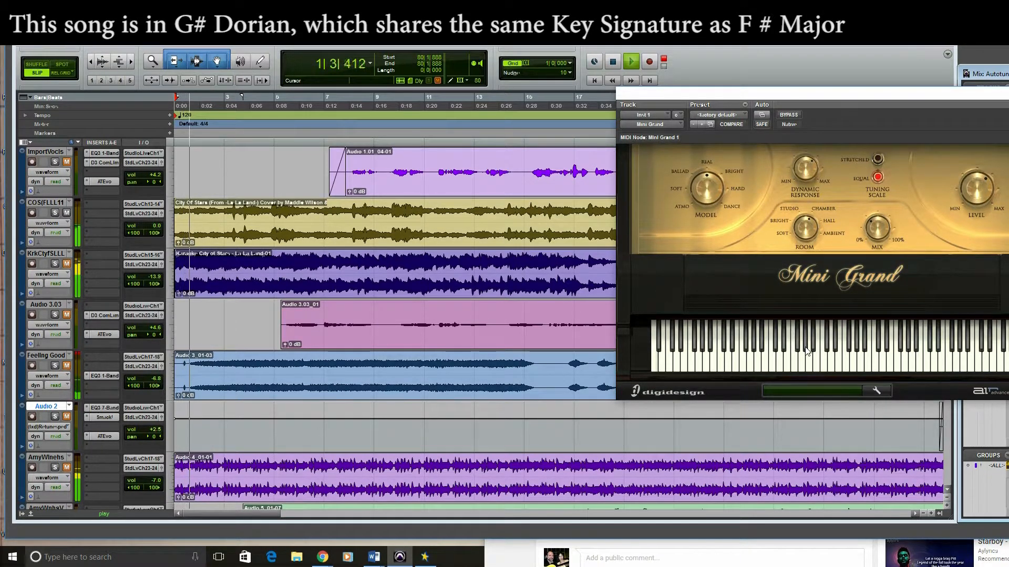
{"action": "key", "text": "space"}
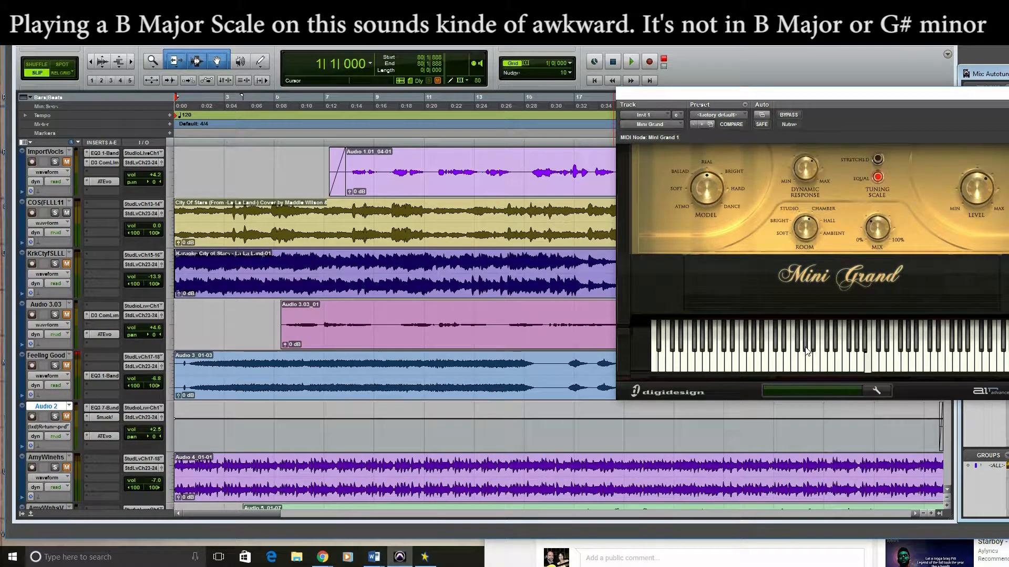
- Replay City of Stars twice from the start to beyond bar 9 as a scale comparison, and zoom the timeline out horizontally
{"action": "key", "text": "space"}
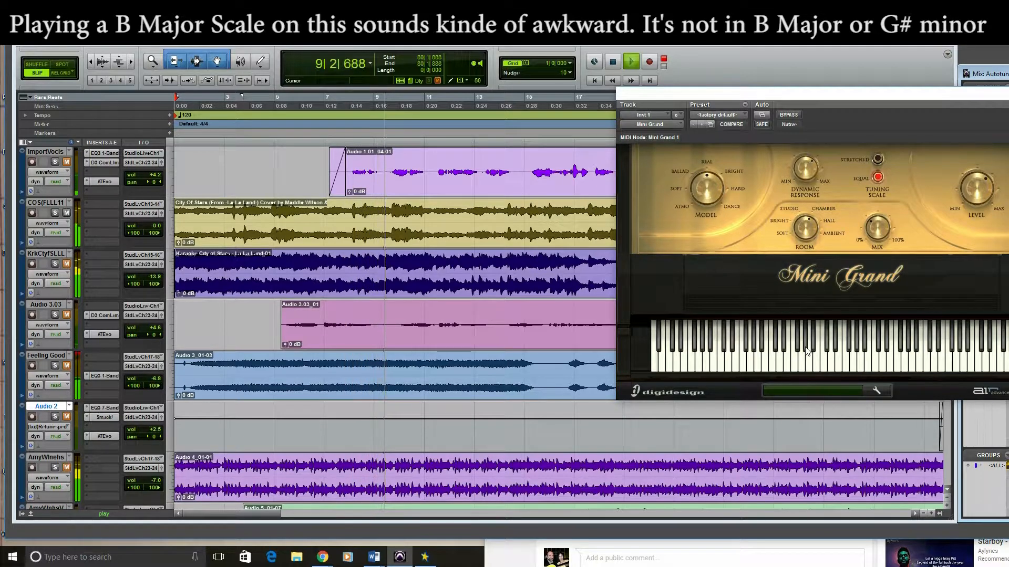
{"action": "key", "text": "space"}
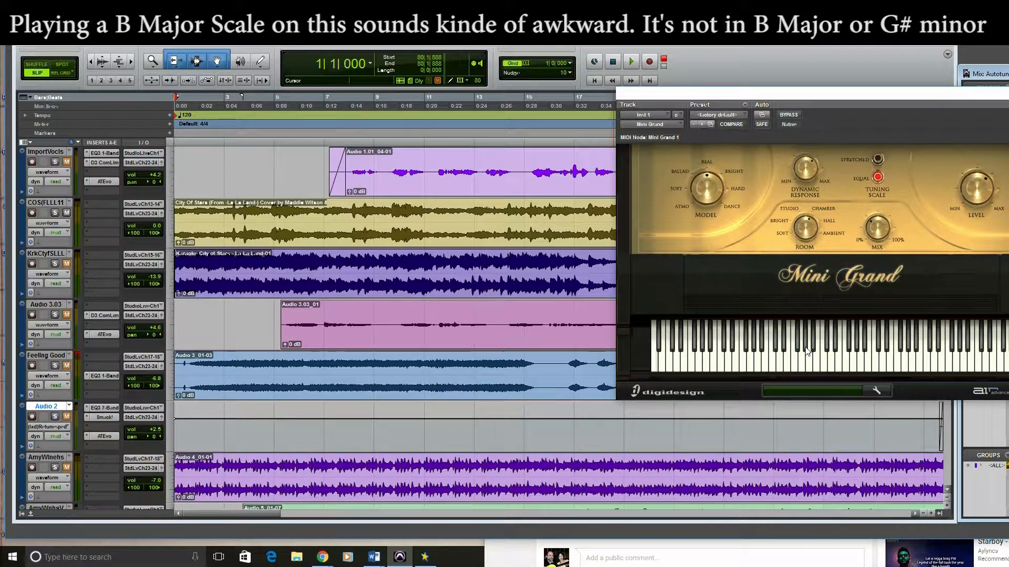
{"action": "key", "text": "space"}
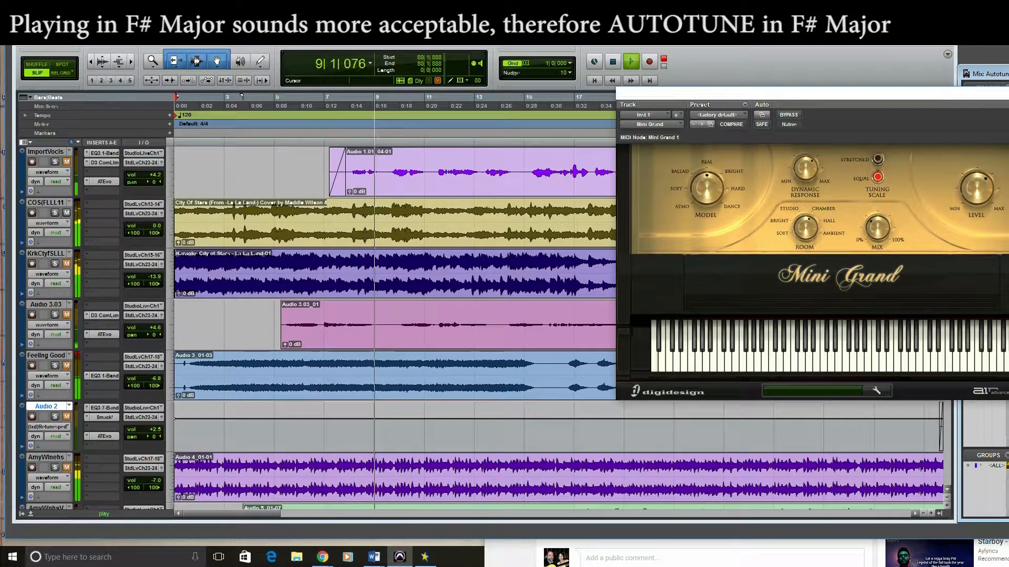
{"action": "left_click", "coordinate": [93, 62]}
{"action": "key", "text": "space"}
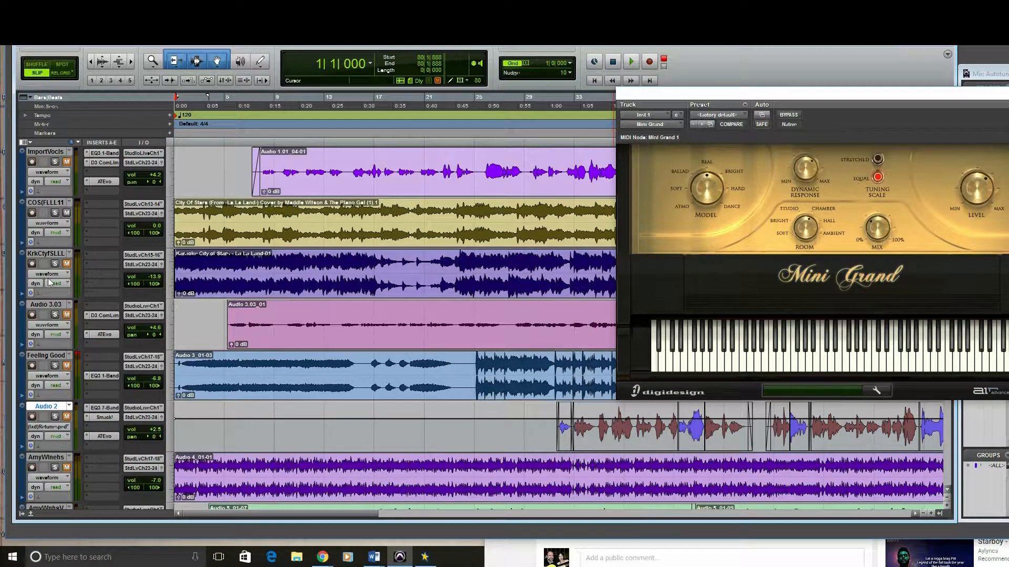
- Move the Mini Grand window aside so the full track area is exposed
{"action": "scroll", "coordinate": [314, 349], "scroll_direction": "down", "scroll_amount": 5}
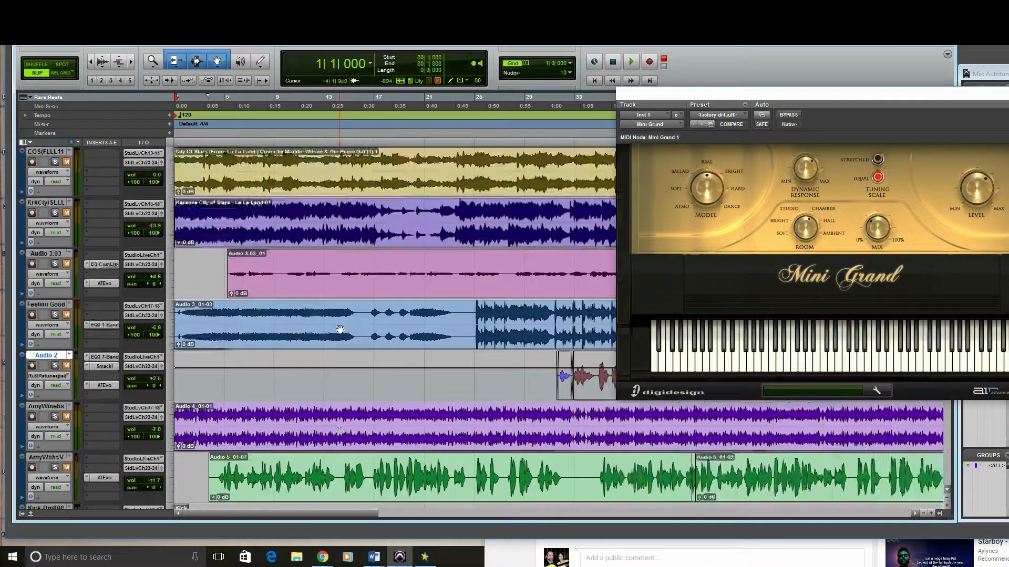
{"action": "scroll", "coordinate": [314, 349], "scroll_direction": "up", "scroll_amount": 5}
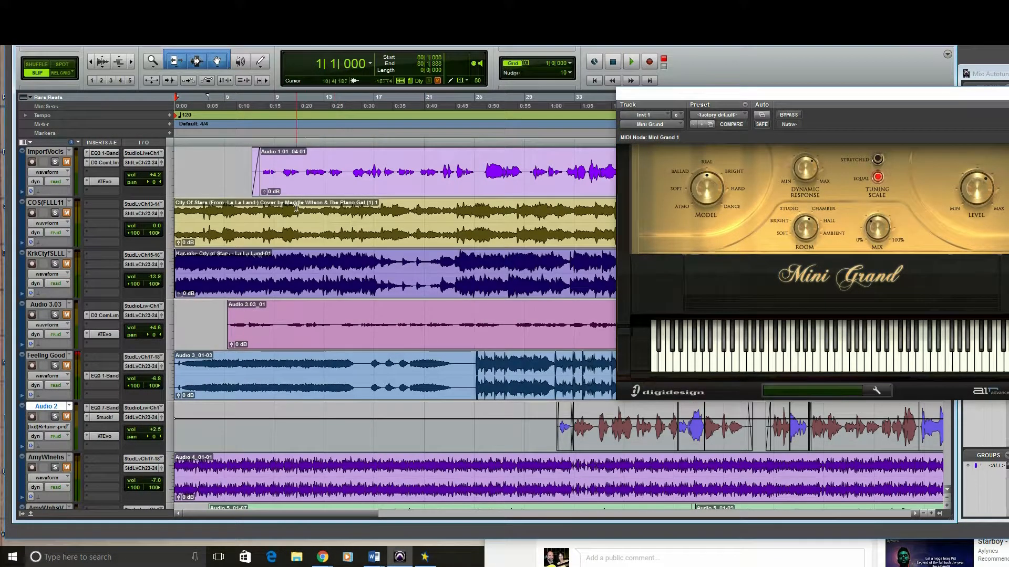
{"action": "left_click_drag", "start_coordinate": [866, 98], "coordinate": [1006, 95]}
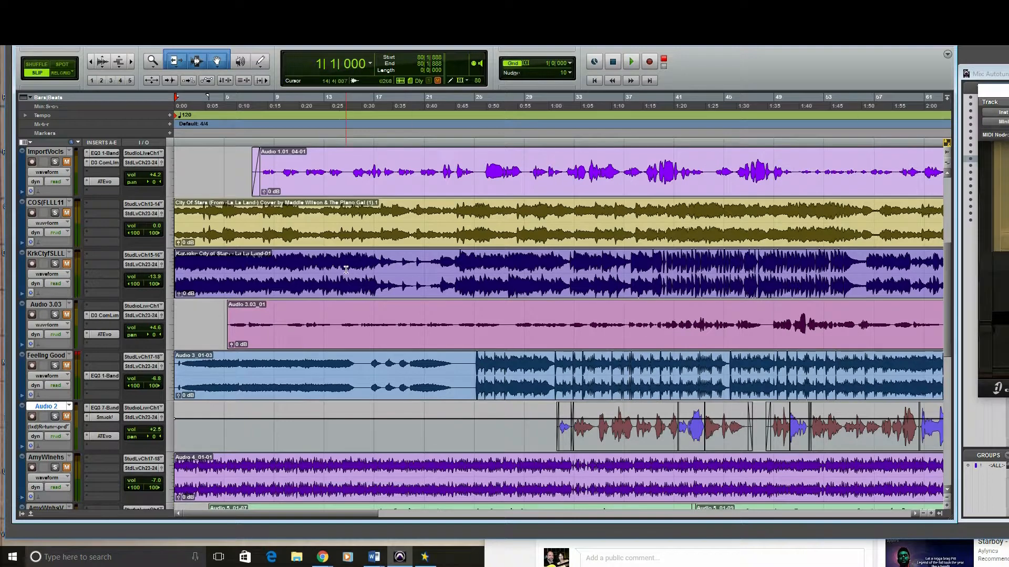
- Find the Amy Winehouse tracks in the session, place the playback cursor near bar 12 and play briefly from there
{"action": "scroll", "coordinate": [320, 162], "scroll_direction": "down", "scroll_amount": 8}
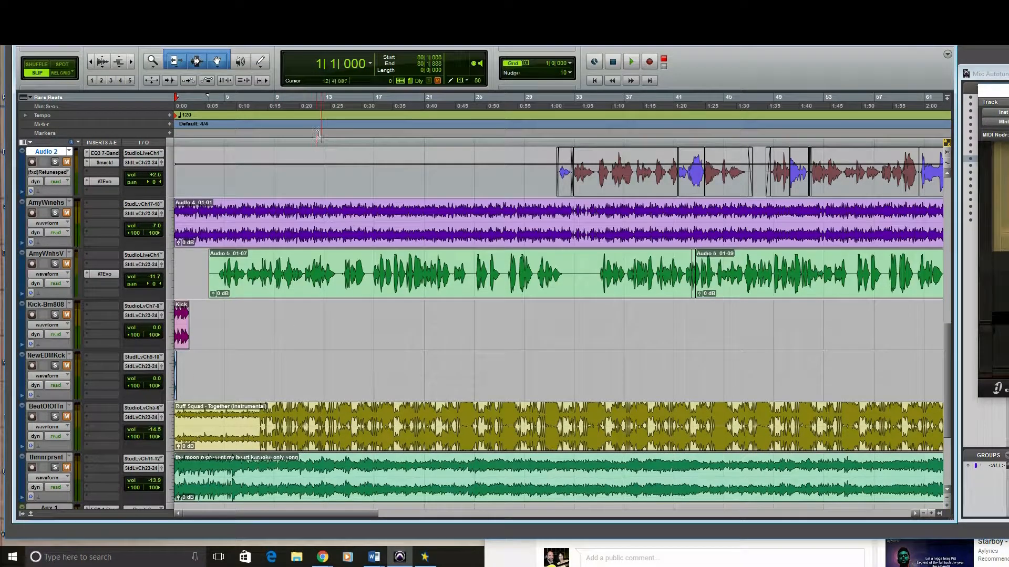
{"action": "left_click", "coordinate": [319, 161]}
{"action": "scroll", "coordinate": [253, 395], "scroll_direction": "down", "scroll_amount": 5}
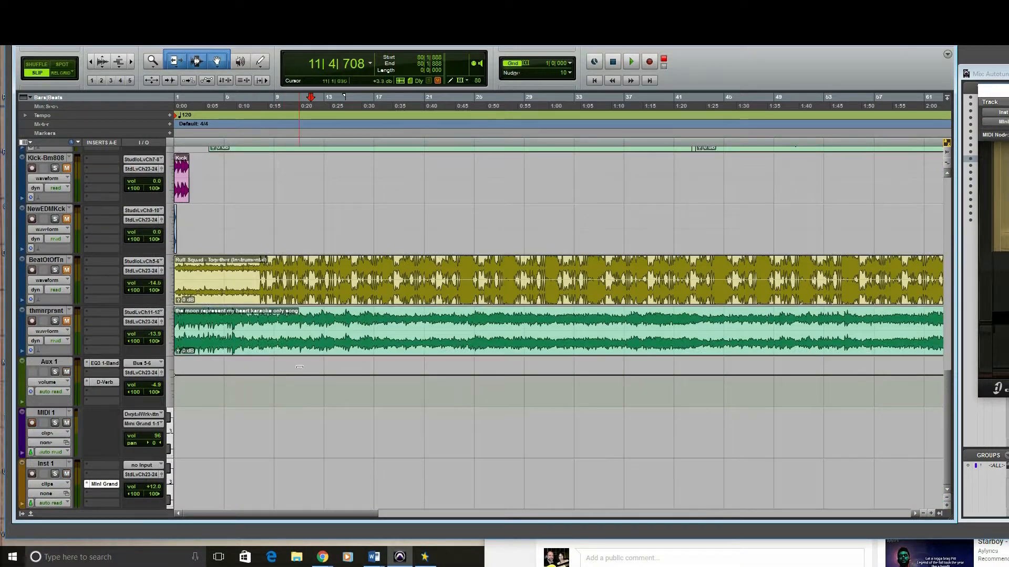
{"action": "scroll", "coordinate": [253, 395], "scroll_direction": "up", "scroll_amount": 6}
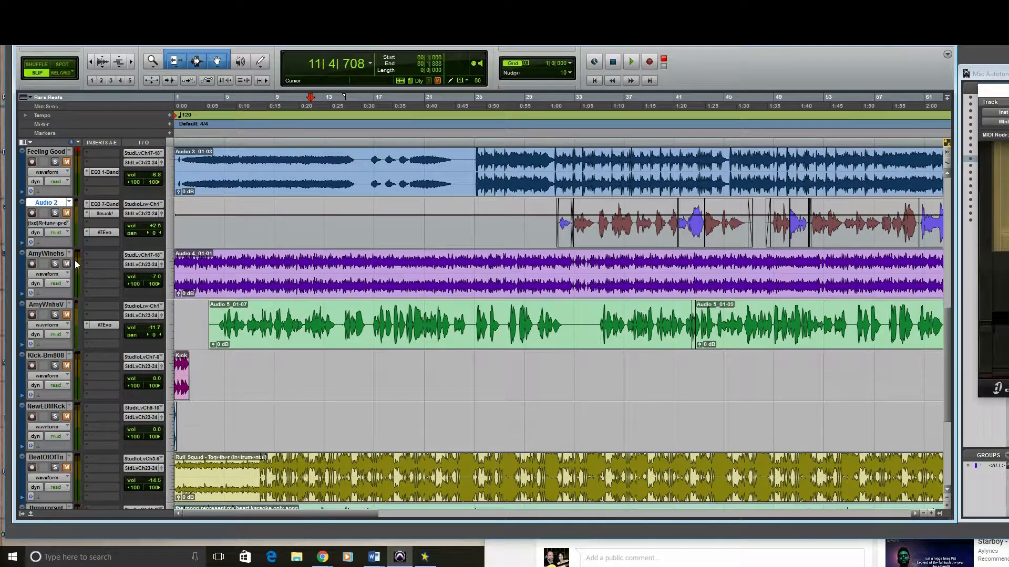
{"action": "key", "text": "space"}
{"action": "scroll", "coordinate": [266, 401], "scroll_direction": "up", "scroll_amount": 3}
{"action": "scroll", "coordinate": [266, 401], "scroll_direction": "down", "scroll_amount": 2}
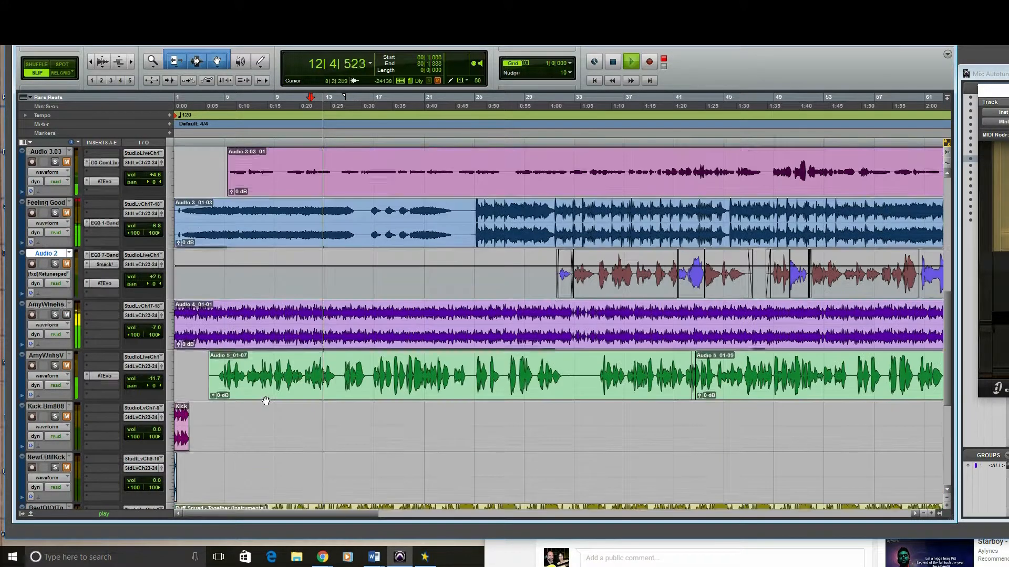
{"action": "key", "text": "space"}
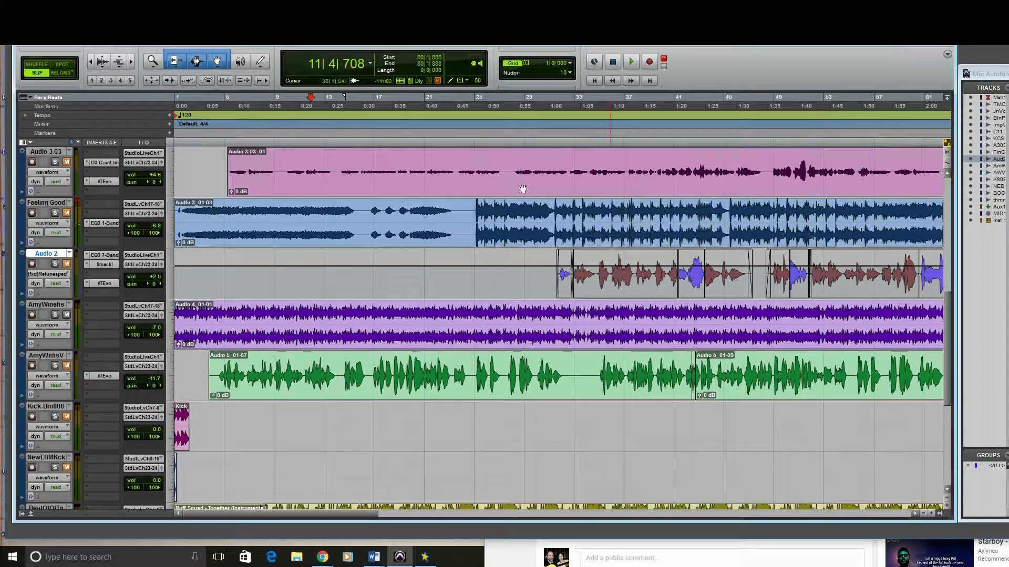
- Unmute the AmyWnhsV vocal track and select the AmyWinehs instrumental track
{"action": "scroll", "coordinate": [281, 275], "scroll_direction": "up", "scroll_amount": 3}
{"action": "scroll", "coordinate": [281, 276], "scroll_direction": "down", "scroll_amount": 2}
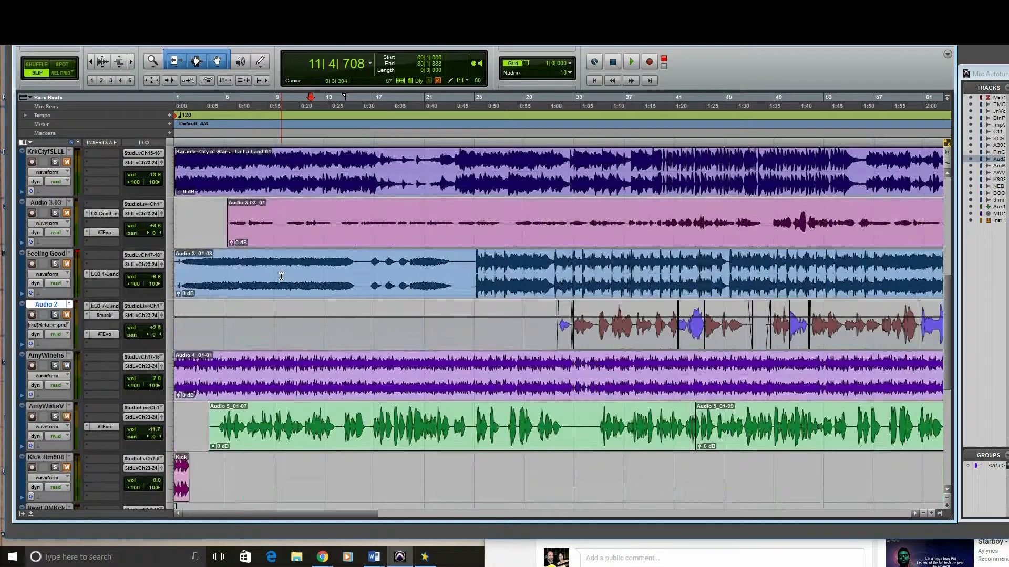
{"action": "scroll", "coordinate": [281, 276], "scroll_direction": "up", "scroll_amount": 3}
{"action": "scroll", "coordinate": [281, 276], "scroll_direction": "up", "scroll_amount": 2}
{"action": "scroll", "coordinate": [281, 275], "scroll_direction": "down", "scroll_amount": 7}
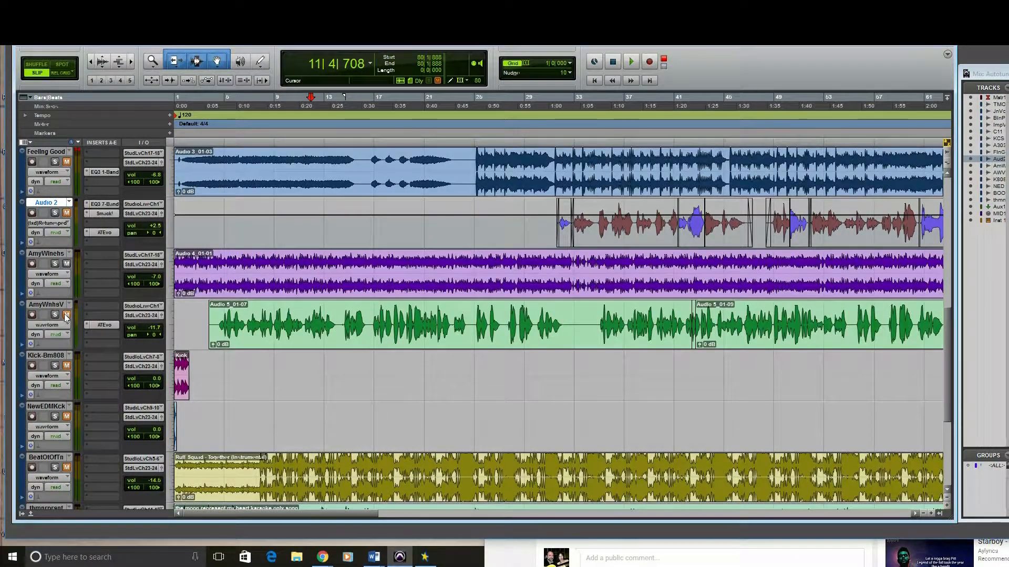
{"action": "left_click", "coordinate": [66, 314]}
{"action": "left_click", "coordinate": [46, 305]}
{"action": "left_click", "coordinate": [45, 255]}
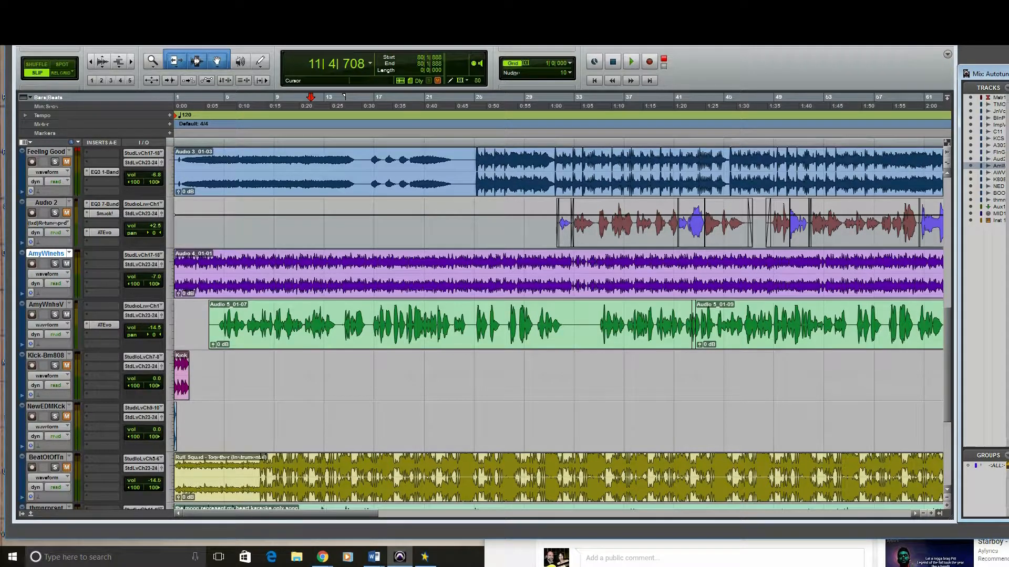
- Set the playback position to about bar 17 and audition the Amy Winehouse vocal with its instrumental
{"action": "left_click", "coordinate": [241, 103]}
{"action": "left_click", "coordinate": [372, 103]}
{"action": "key", "text": "space"}
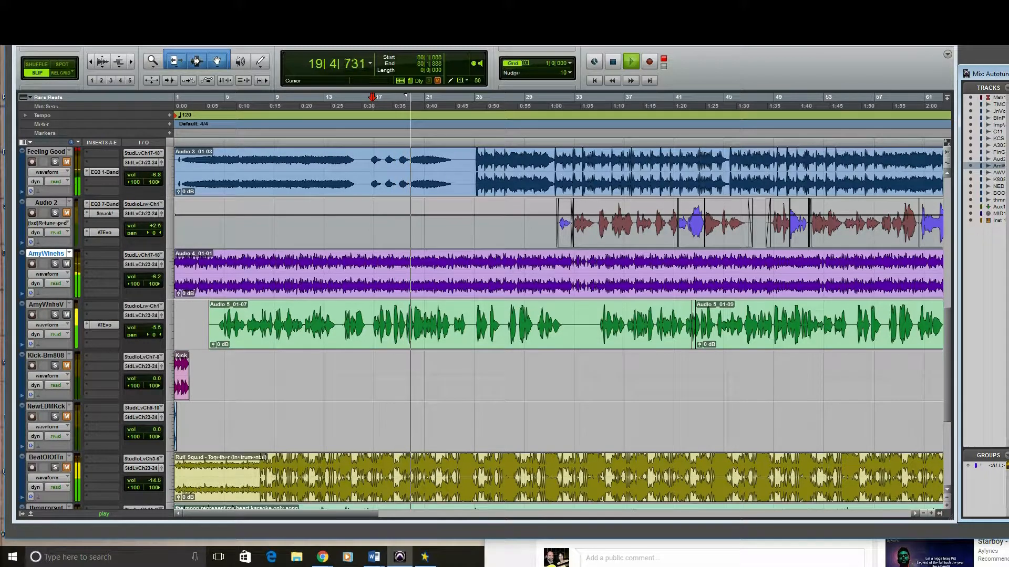
{"action": "key", "text": "space"}
- Bring the Mix window into view, audition the vocal briefly, and open Auto-Tune Evo on AmyWnhsV in the middle of the mixer
{"action": "left_click_drag", "start_coordinate": [998, 74], "coordinate": [645, 68]}
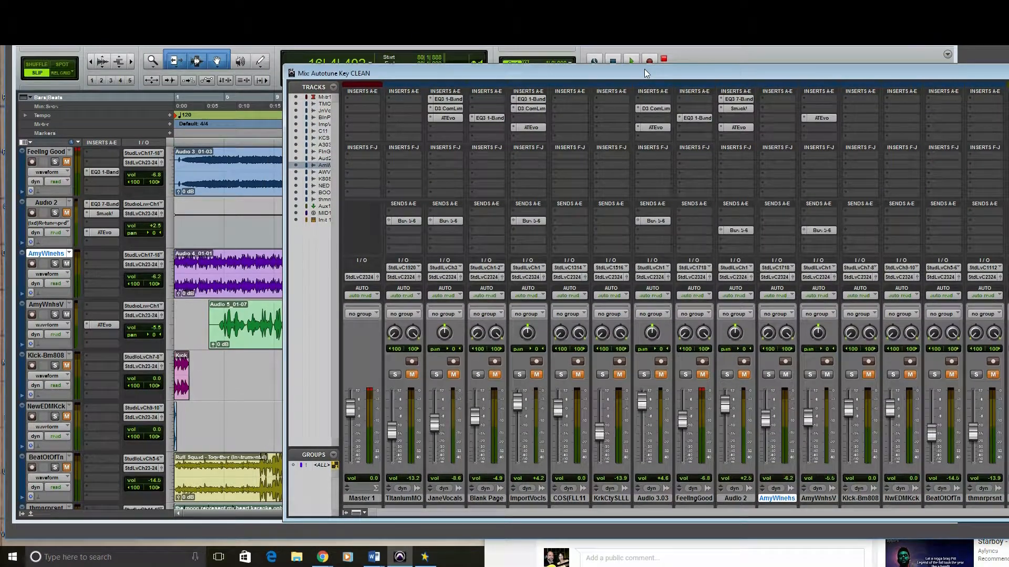
{"action": "key", "text": "space"}
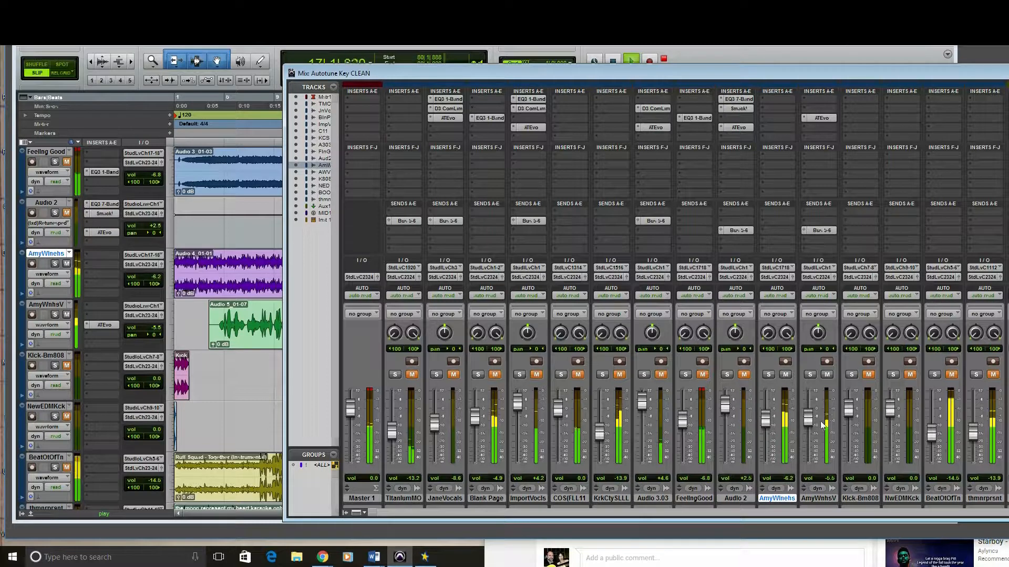
{"action": "key", "text": "space"}
{"action": "left_click", "coordinate": [821, 119]}
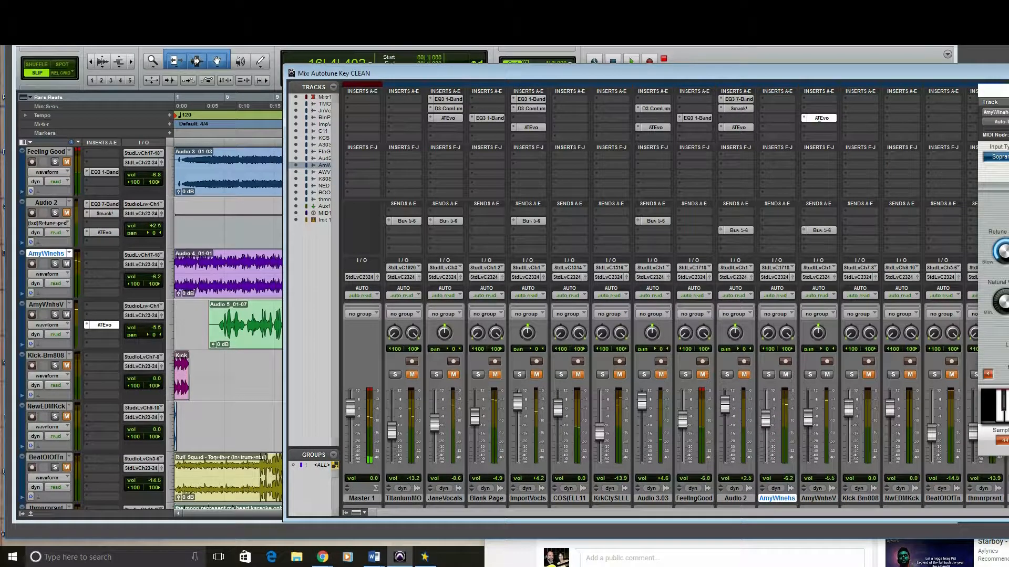
{"action": "left_click_drag", "start_coordinate": [1006, 91], "coordinate": [615, 111]}
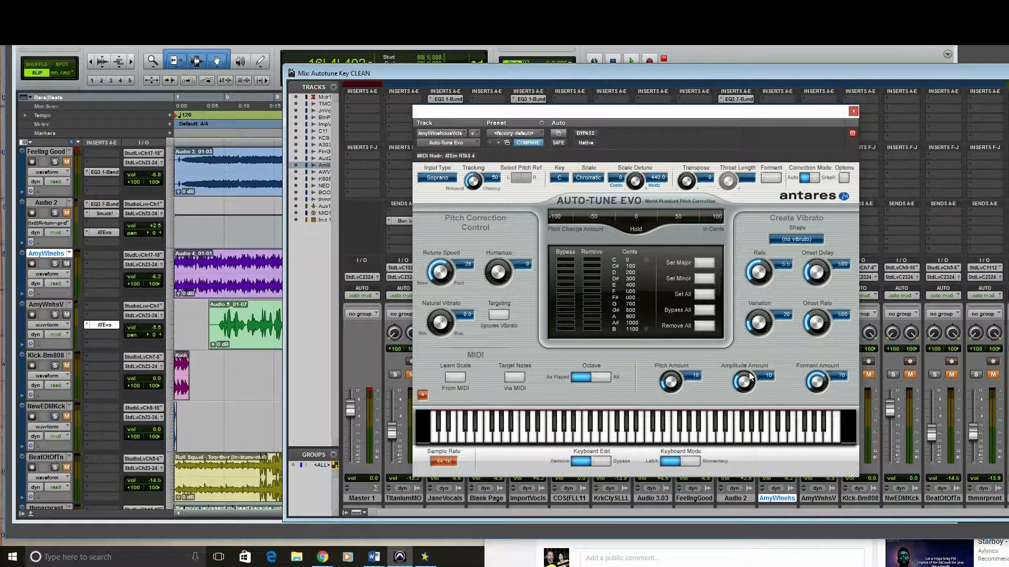
- Try the Graph correction mode, return to Auto, and set Auto-Tune Evo's input type to Alto/Tenor during playback
{"action": "left_click", "coordinate": [817, 178]}
{"action": "left_click", "coordinate": [803, 180]}
{"action": "key", "text": "space"}
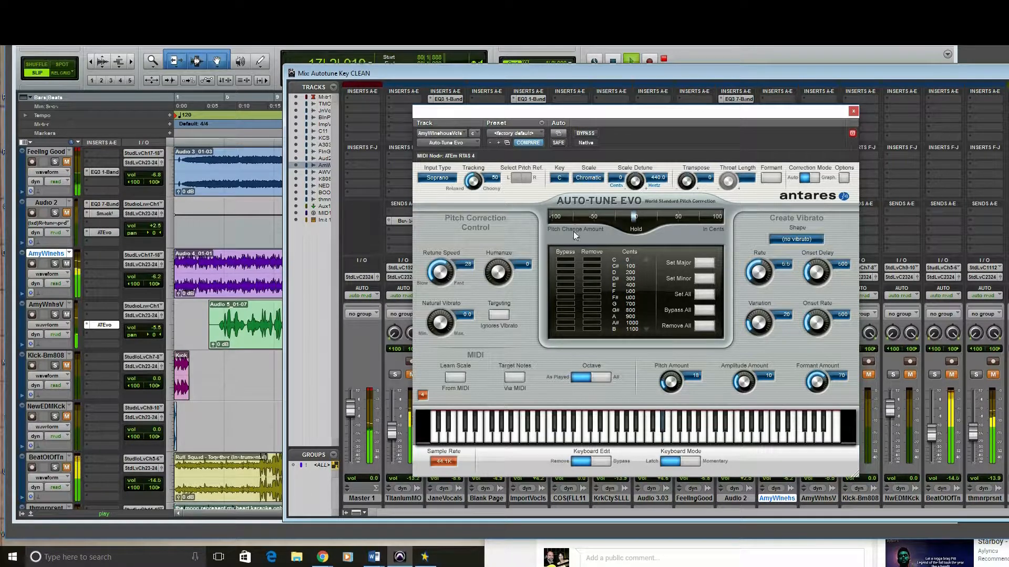
{"action": "left_click", "coordinate": [450, 183]}
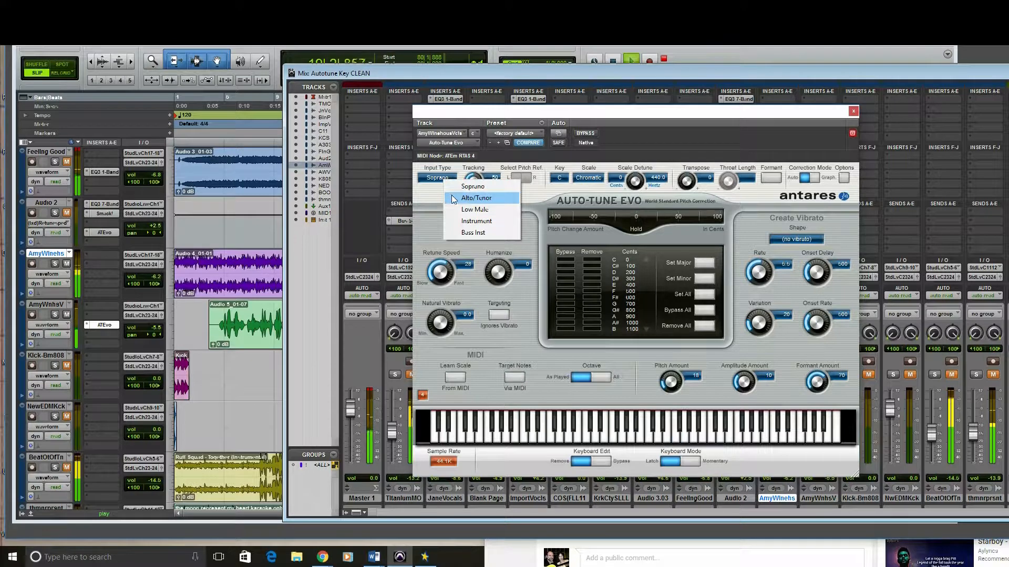
{"action": "left_click", "coordinate": [462, 198]}
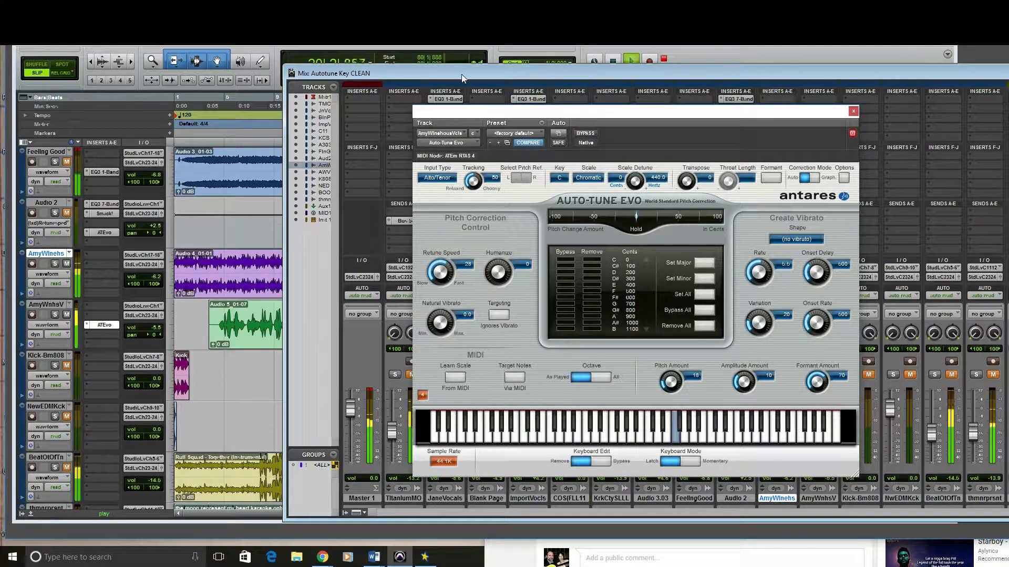
- Move the Auto-Tune Evo window aside over the Edit window and extend the first AmyWnhsV vocal clip to 44|2|578
{"action": "key", "text": "ctrl+equal"}
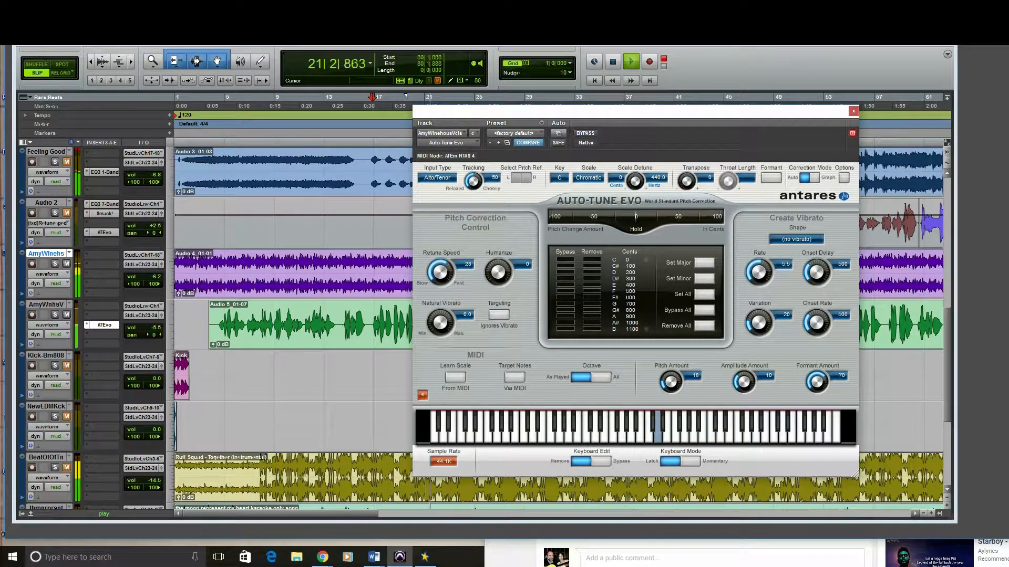
{"action": "left_click_drag", "start_coordinate": [588, 112], "coordinate": [708, 106]}
{"action": "left_click_drag", "start_coordinate": [347, 515], "coordinate": [425, 531]}
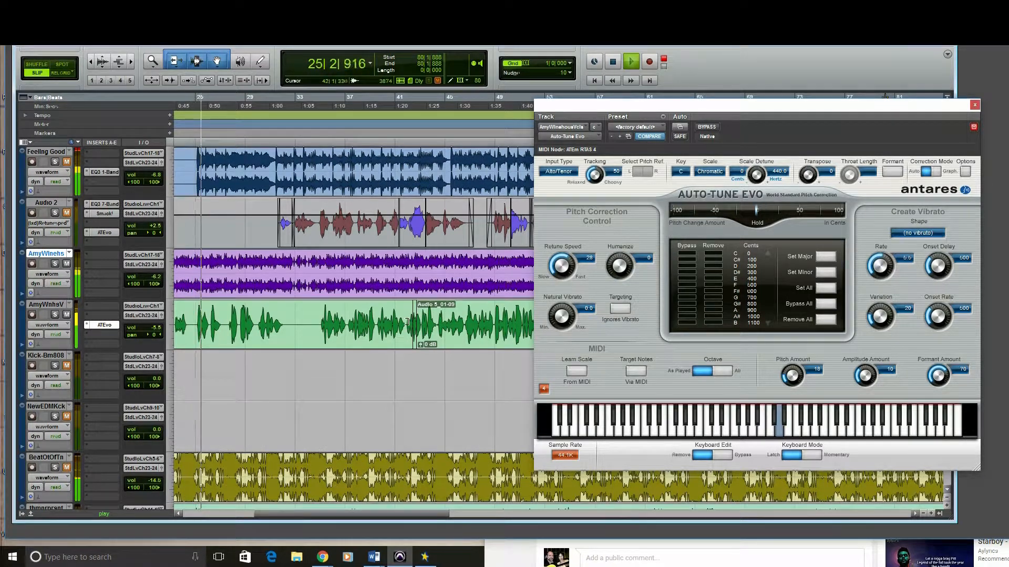
{"action": "left_click_drag", "start_coordinate": [409, 322], "coordinate": [437, 322]}
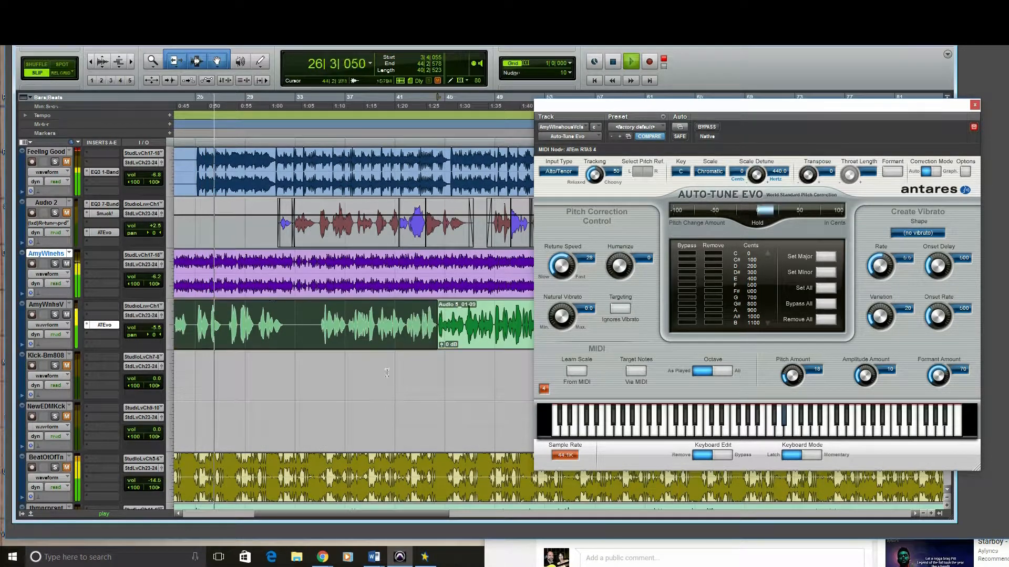
- Set the playback start to 24|3|195 and audition the vocal phrase through Auto-Tune in short passes
{"action": "key", "text": "space"}
{"action": "left_click", "coordinate": [190, 98]}
{"action": "key", "text": "space"}
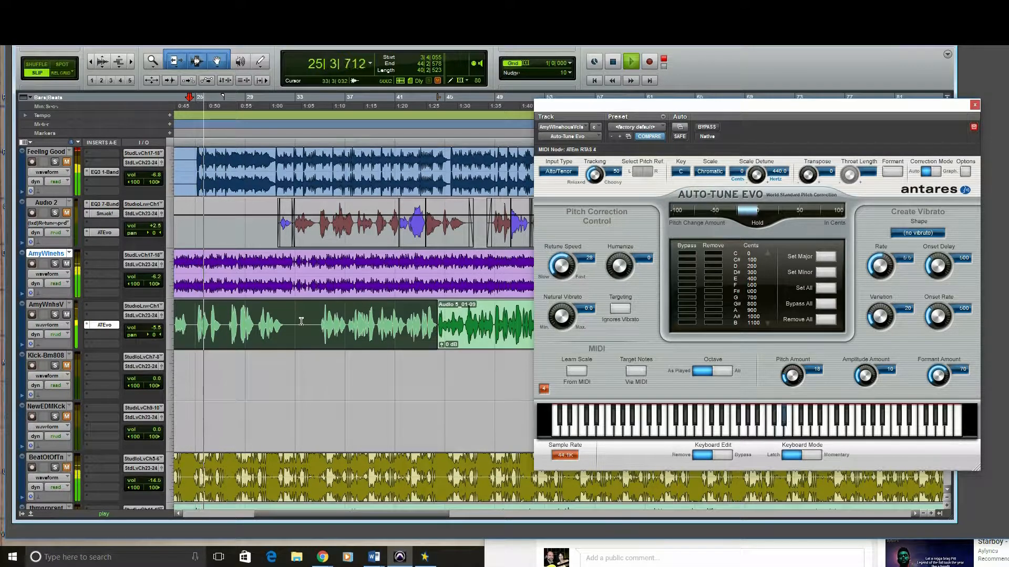
{"action": "key", "text": "space"}
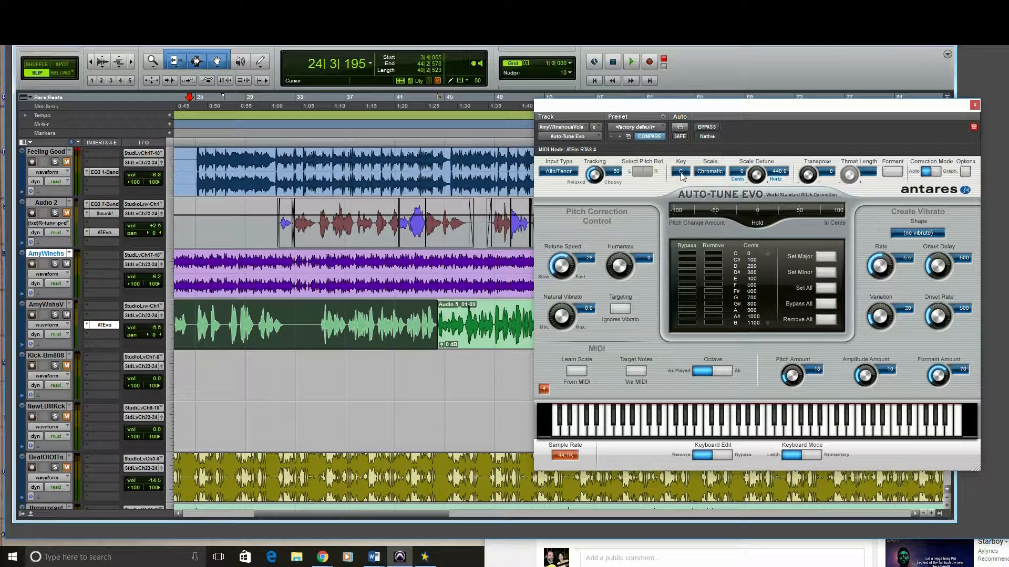
{"action": "key", "text": "space"}
{"action": "left_click_drag", "start_coordinate": [377, 513], "coordinate": [352, 521]}
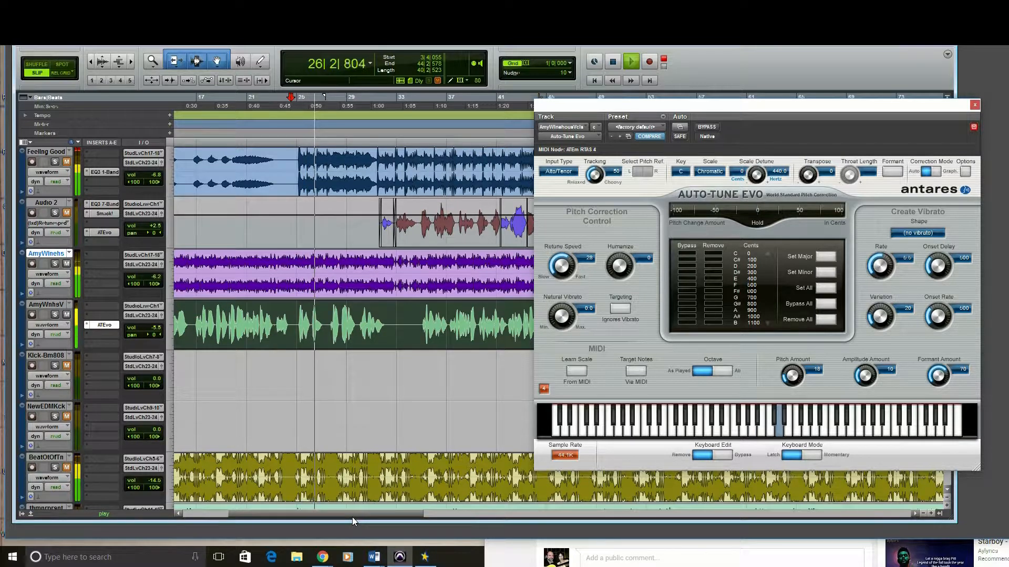
{"action": "key", "text": "space"}
{"action": "key", "text": "space"}
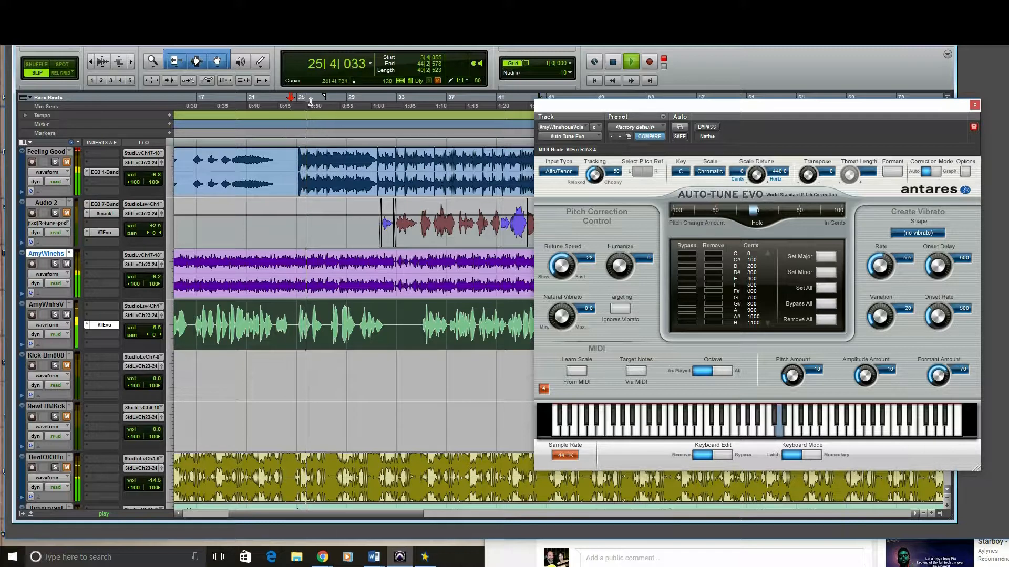
{"action": "key", "text": "space"}
- Set the Auto-Tune Evo key to A and the scale to Minor
{"action": "left_click", "coordinate": [681, 172]}
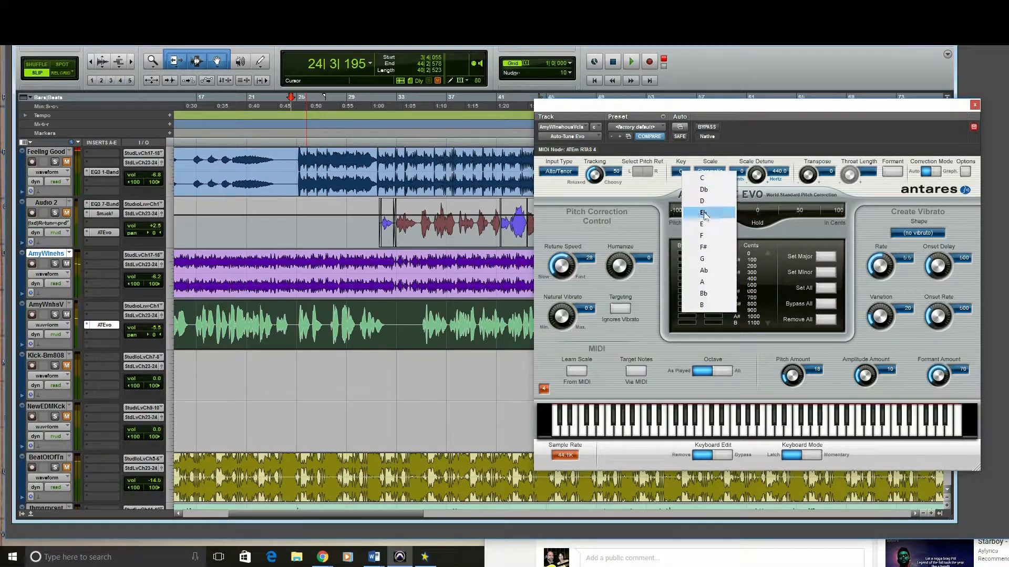
{"action": "left_click", "coordinate": [709, 284]}
{"action": "left_click", "coordinate": [715, 173]}
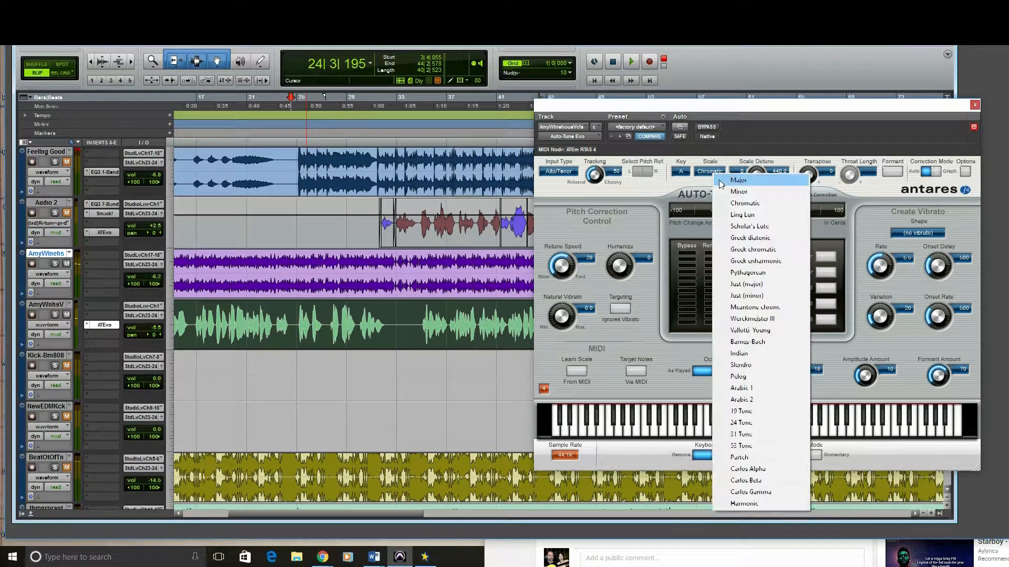
{"action": "left_click", "coordinate": [735, 193]}
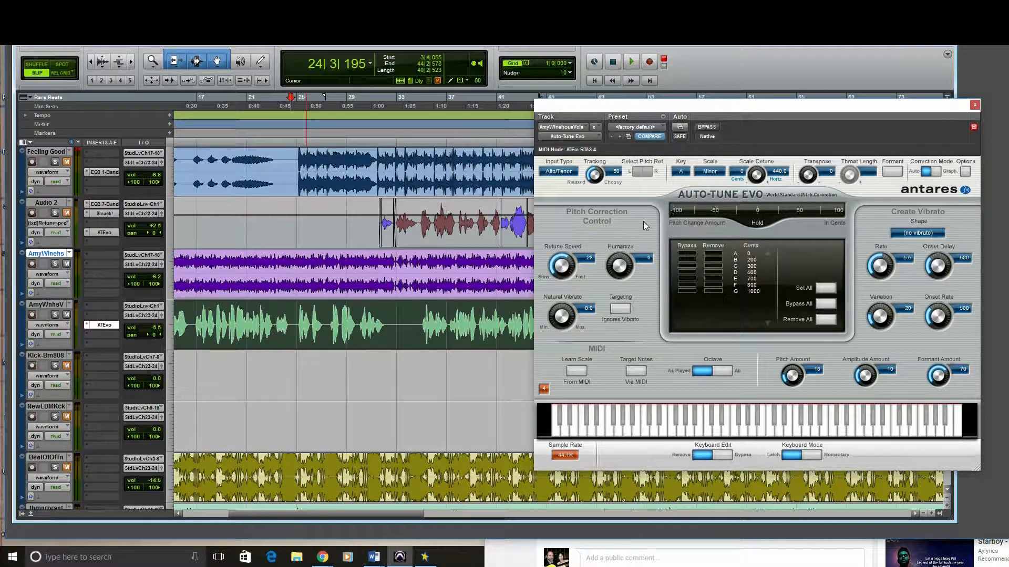
- Audition the vocals from 24|3|195 with the A Minor correction, replaying the phrase twice
{"action": "key", "text": "space"}
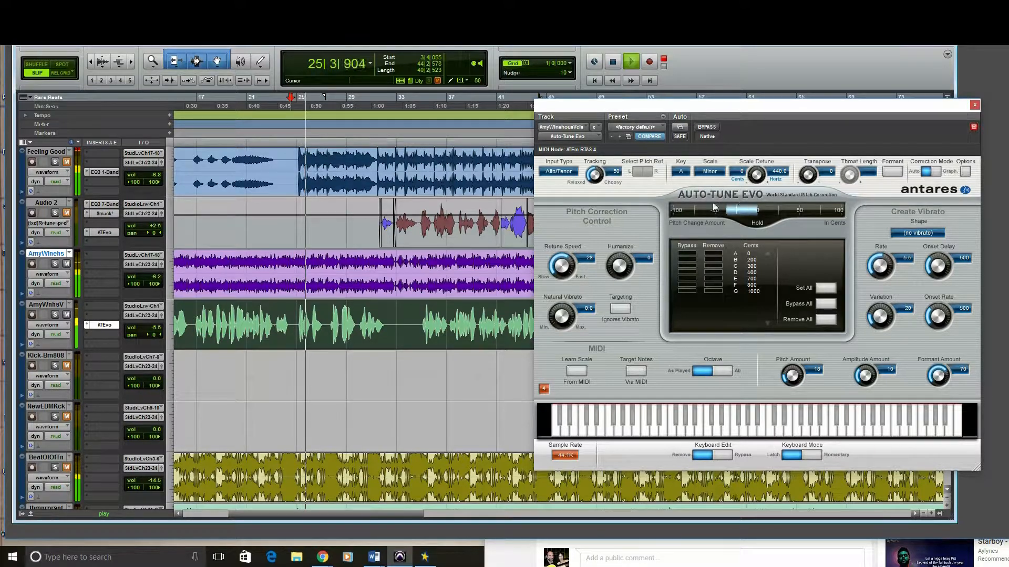
{"action": "key", "text": "space"}
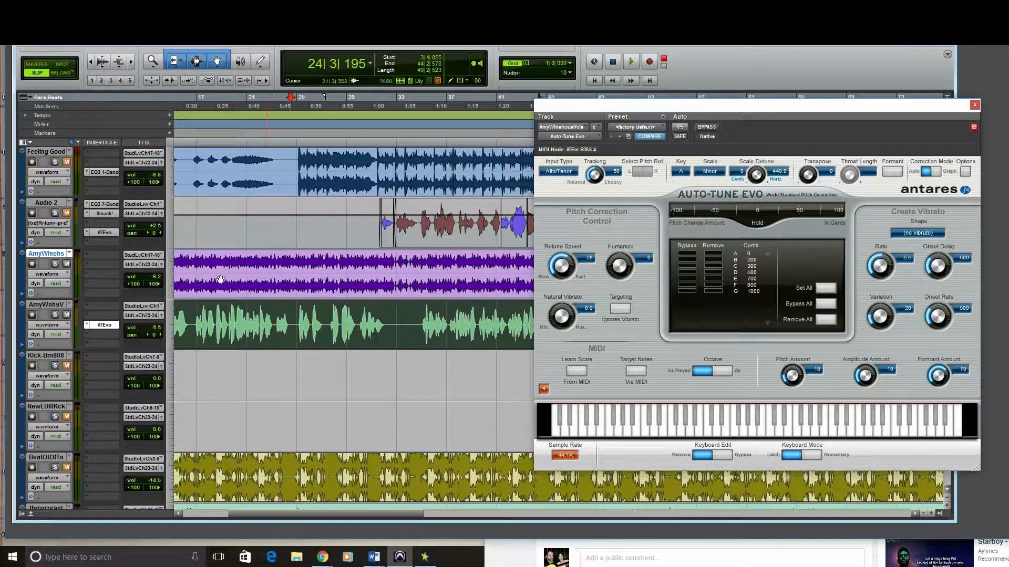
{"action": "key", "text": "space"}
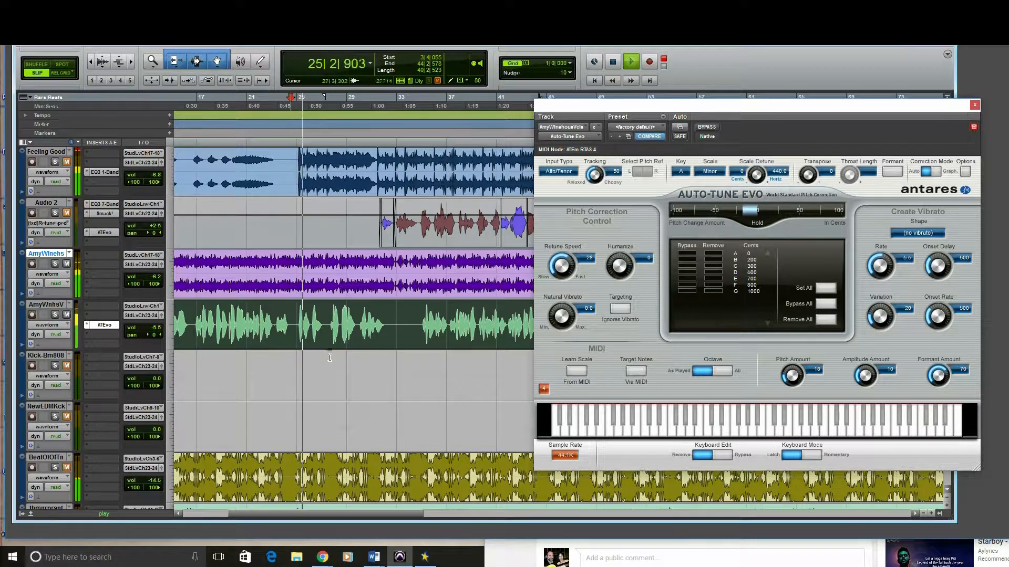
{"action": "key", "text": "space"}
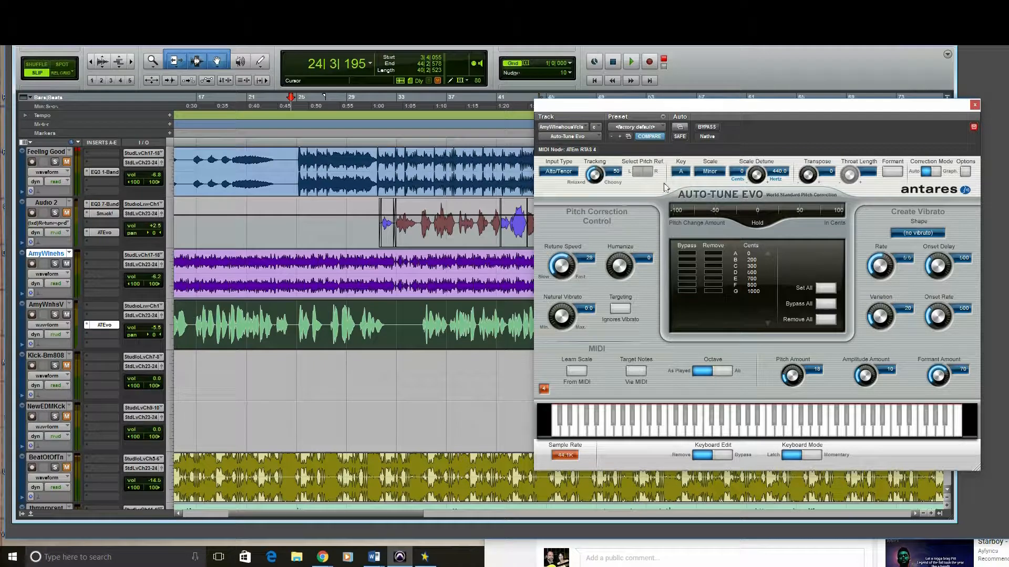
- Set the Auto-Tune Evo scale to Chromatic and replay the vocal phrase from 24|3|195
{"action": "left_click", "coordinate": [708, 176]}
{"action": "left_click", "coordinate": [745, 201]}
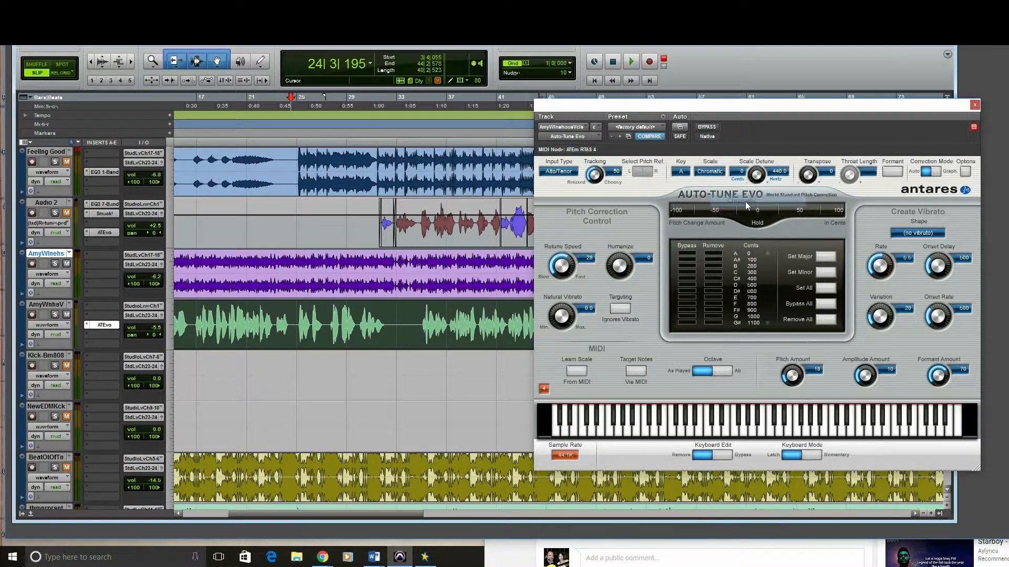
{"action": "key", "text": "space"}
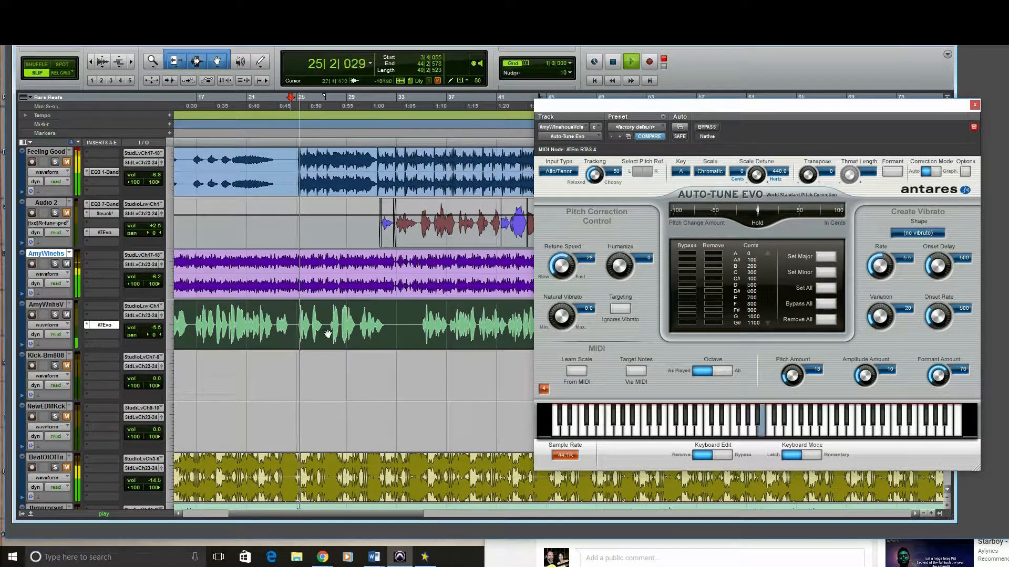
{"action": "key", "text": "space"}
{"action": "key", "text": "space"}
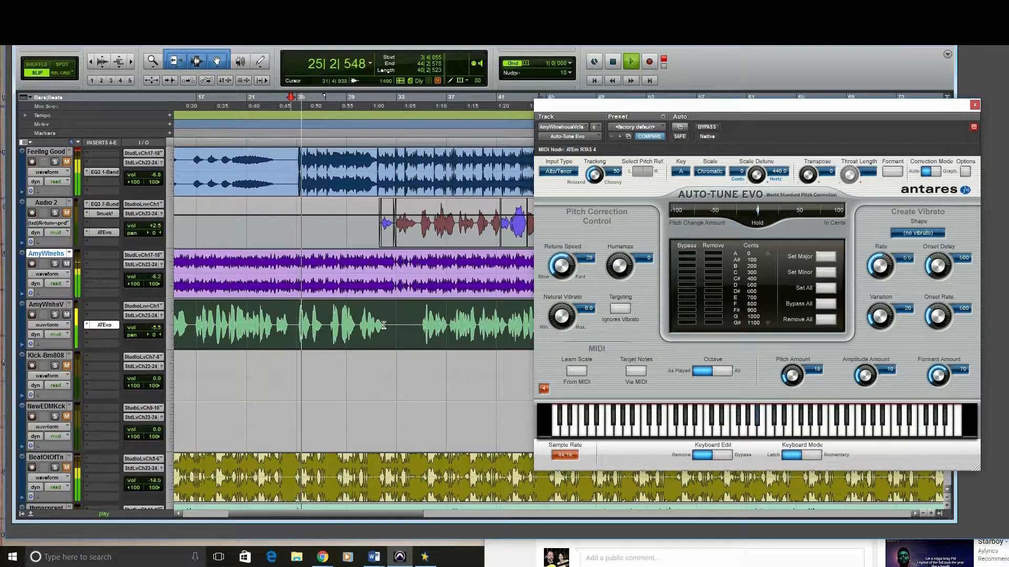
{"action": "key", "text": "space"}
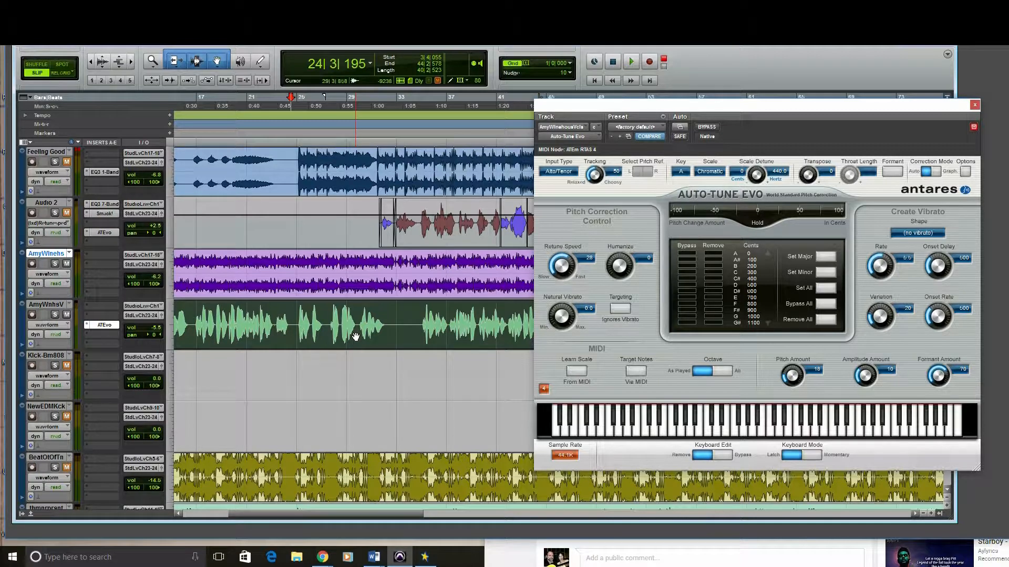
{"action": "key", "text": "space"}
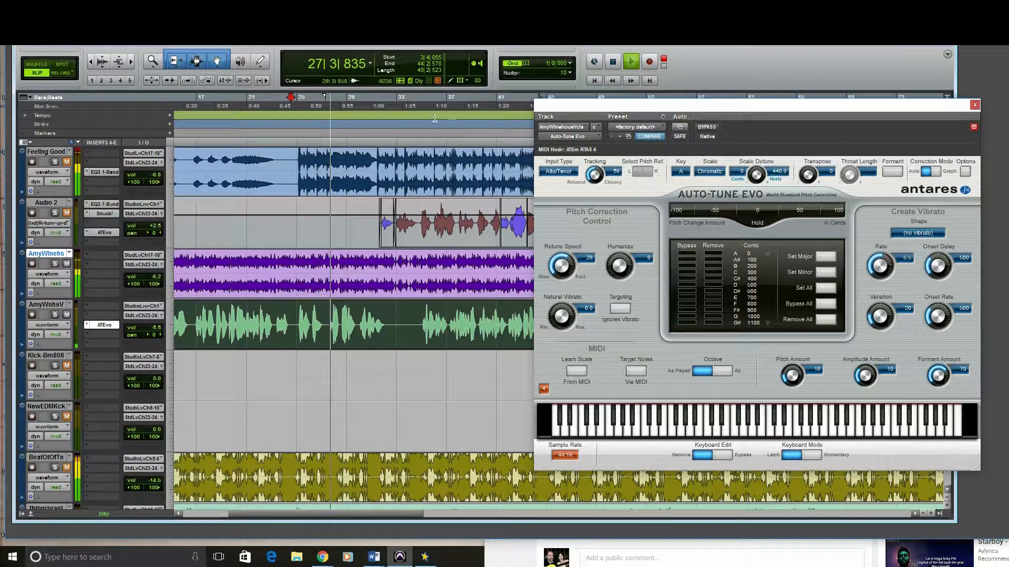
{"action": "key", "text": "space"}
- Audition the corrected vocals from around bar 34 and from 41|4|770 near the end of the extended clip
{"action": "left_click", "coordinate": [419, 103]}
{"action": "key", "text": "space"}
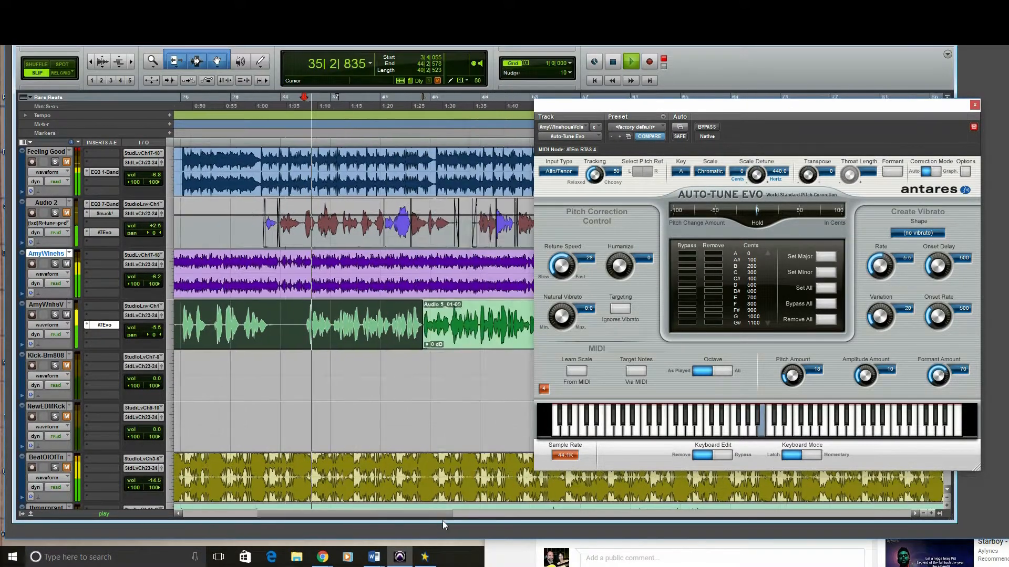
{"action": "left_click", "coordinate": [369, 106]}
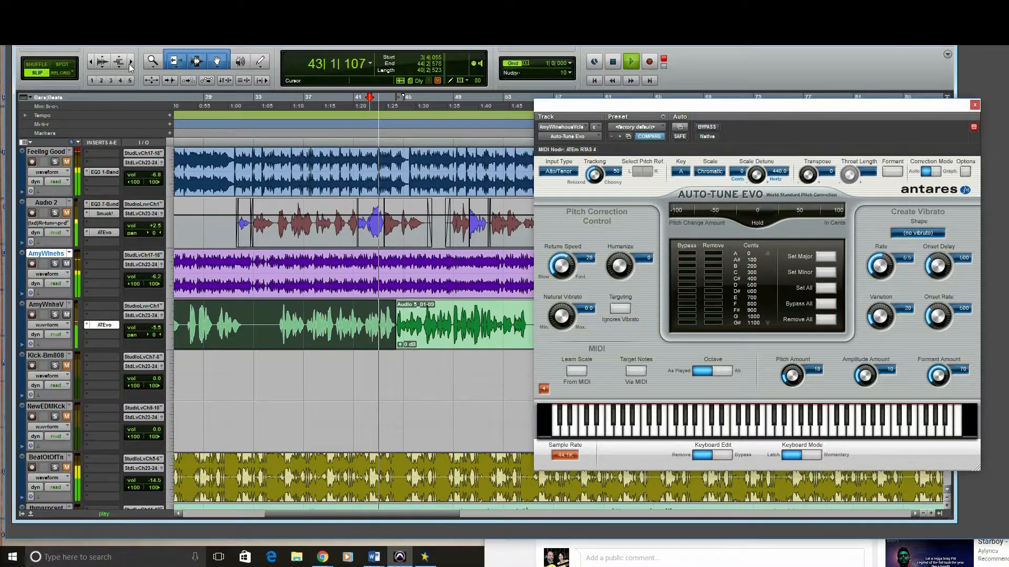
{"action": "double_click", "coordinate": [130, 62]}
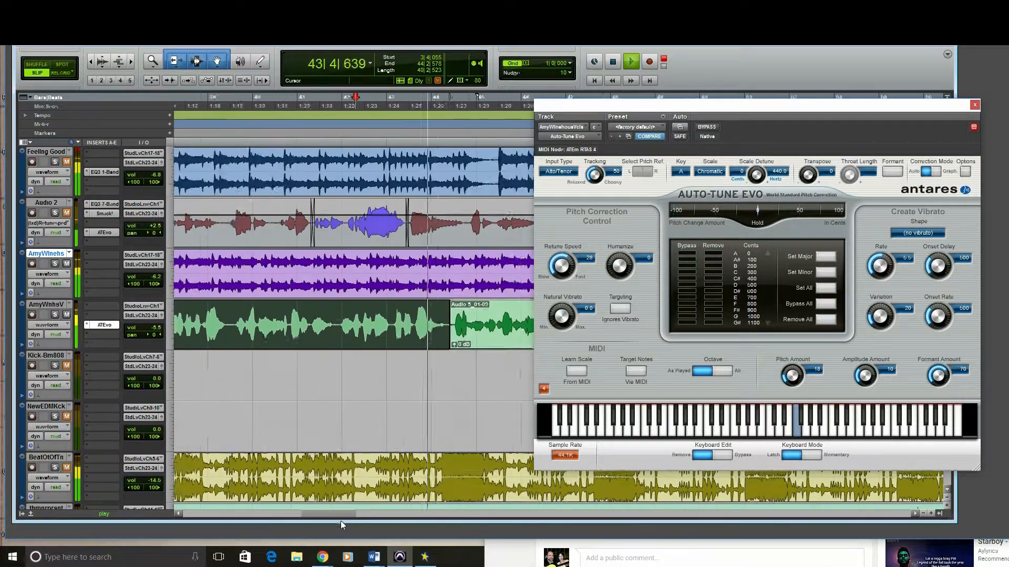
{"action": "key", "text": "space"}
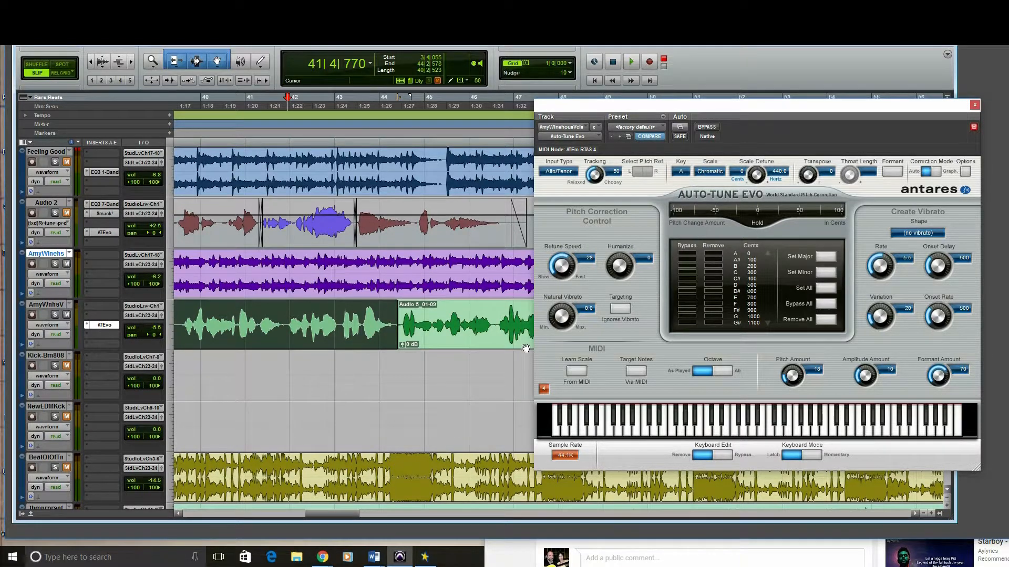
{"action": "key", "text": "space"}
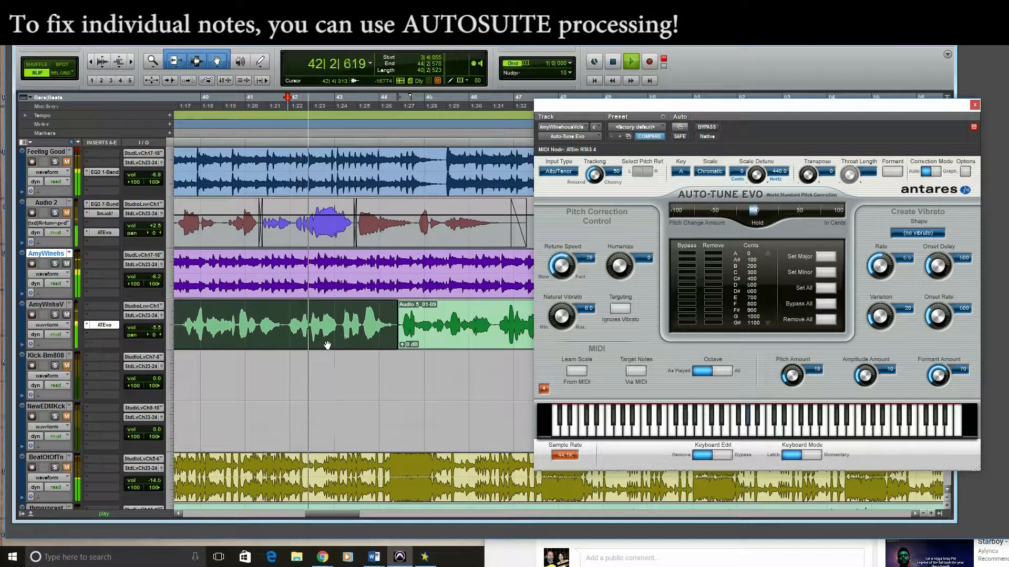
{"action": "key", "text": "space"}
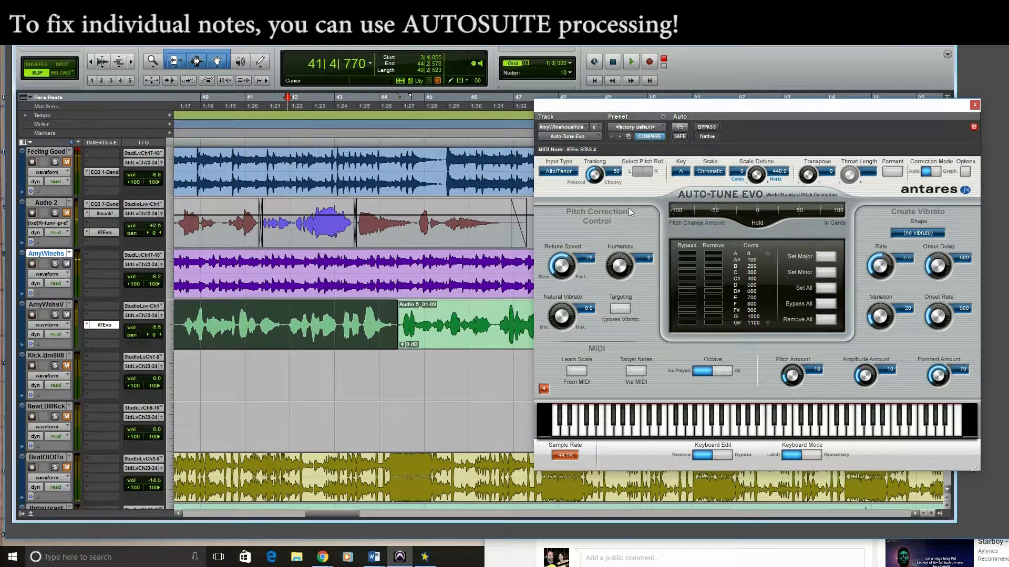
- Bypass Auto-Tune Evo to hear the uncorrected phrase from 41|4|770, and re-enable the plug-in
{"action": "left_click", "coordinate": [717, 128]}
{"action": "key", "text": "space"}
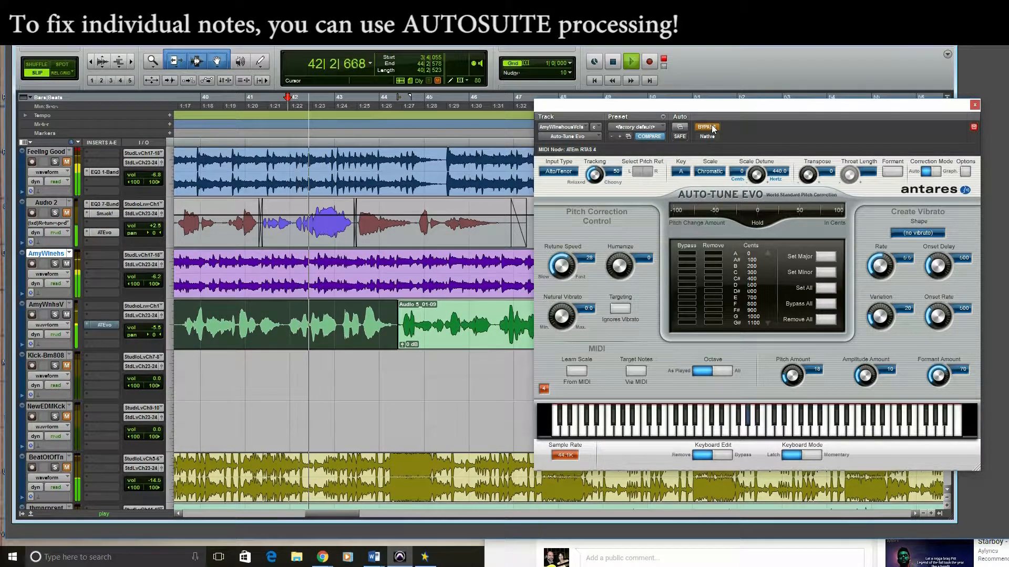
{"action": "key", "text": "space"}
{"action": "left_click", "coordinate": [714, 129]}
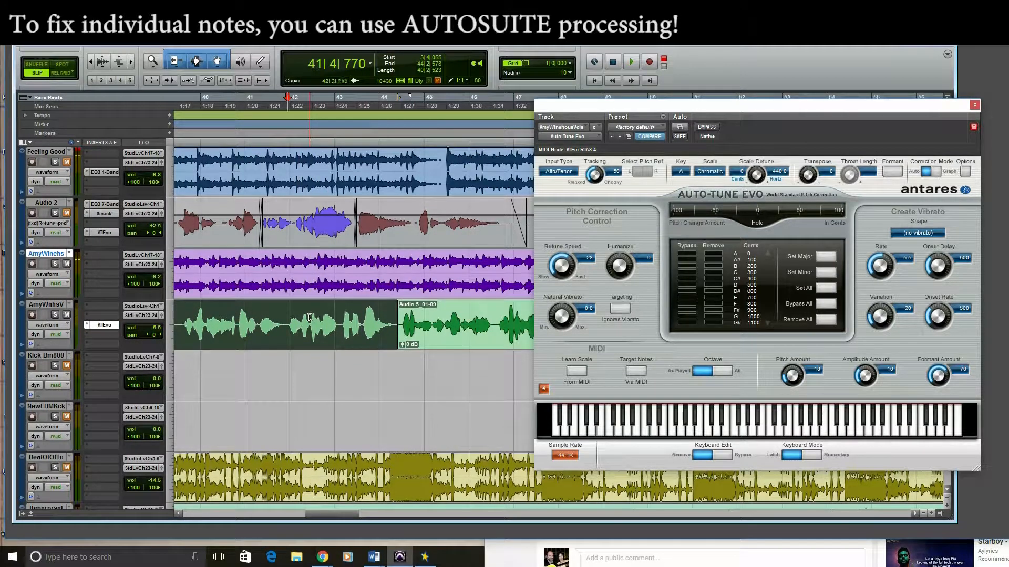
- Replay the phrase from 41|4|770 at closer zoom and examine the notes Auto-Tune detects on its keyboard
{"action": "key", "text": "space"}
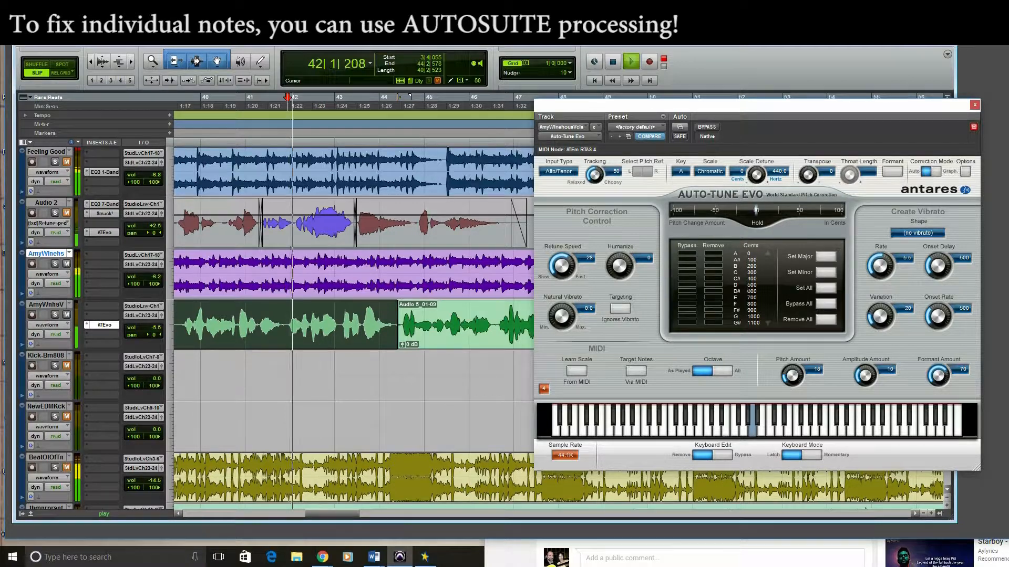
{"action": "key", "text": "ctrl+]"}
{"action": "left_click_drag", "start_coordinate": [314, 517], "coordinate": [327, 517]}
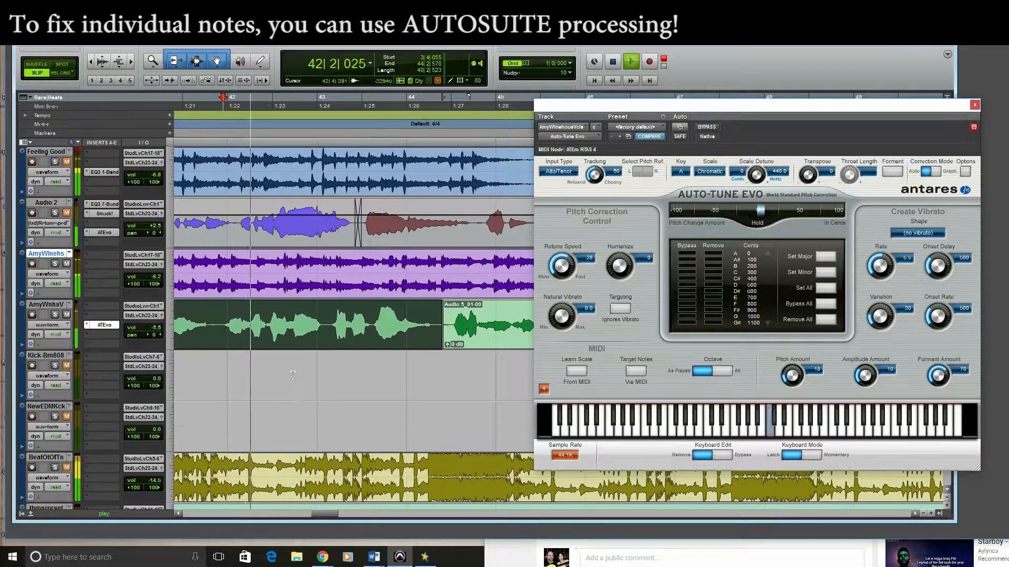
{"action": "key", "text": "space"}
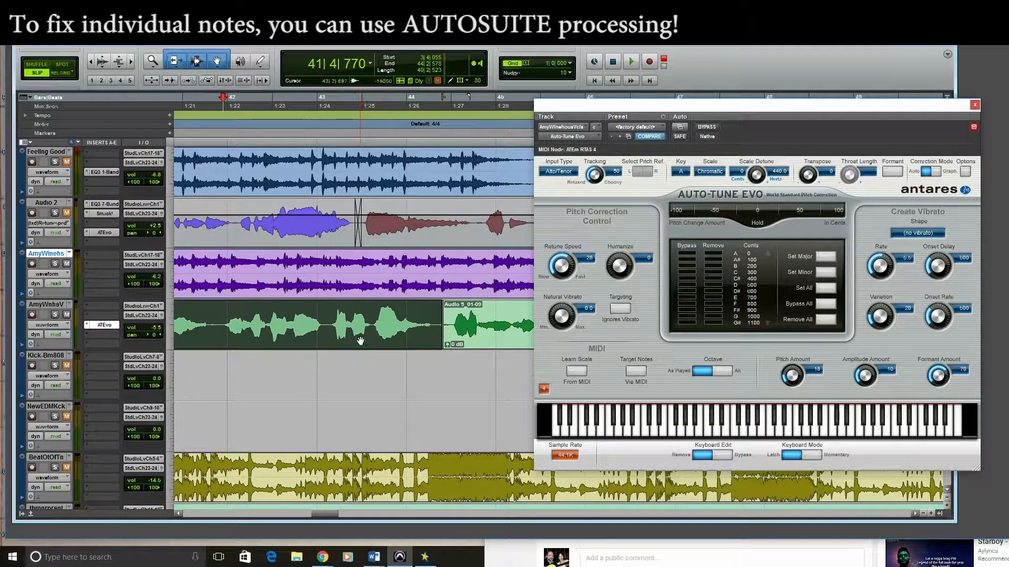
{"action": "key", "text": "space"}
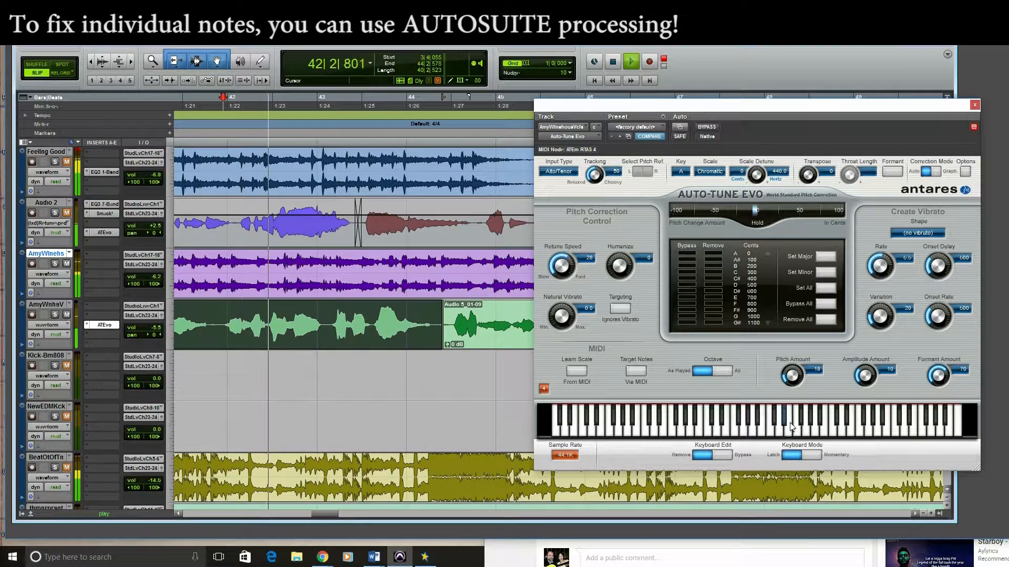
{"action": "key", "text": "space"}
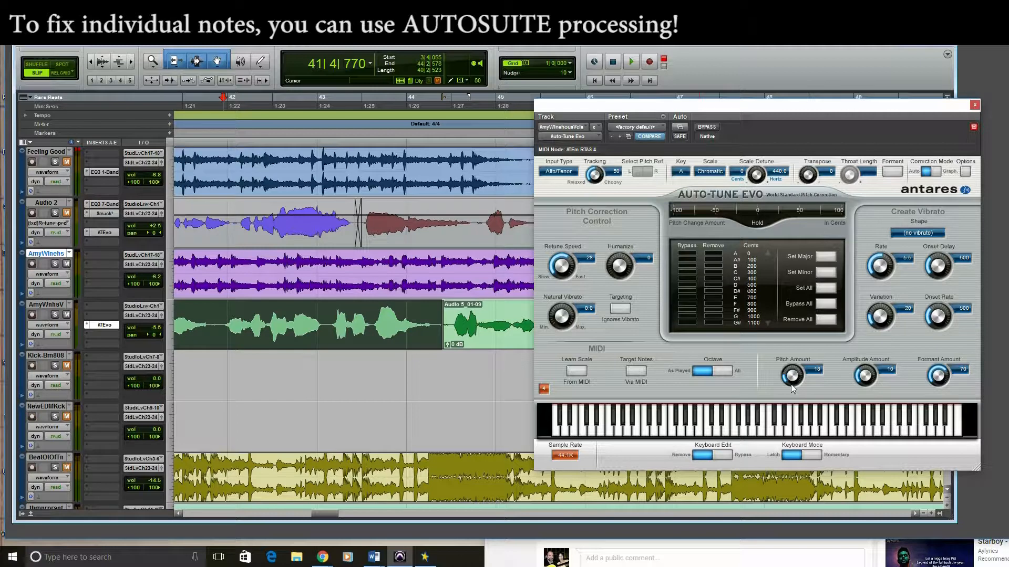
- Replay the vocal phrase from 41|4|770 to locate the single note that needs individual correction
{"action": "key", "text": "space"}
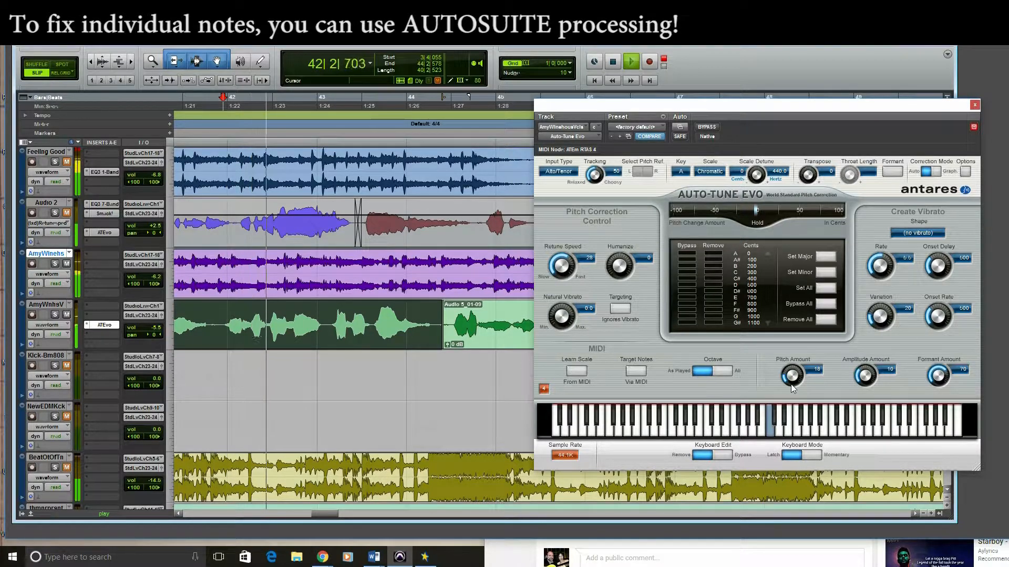
{"action": "key", "text": "space"}
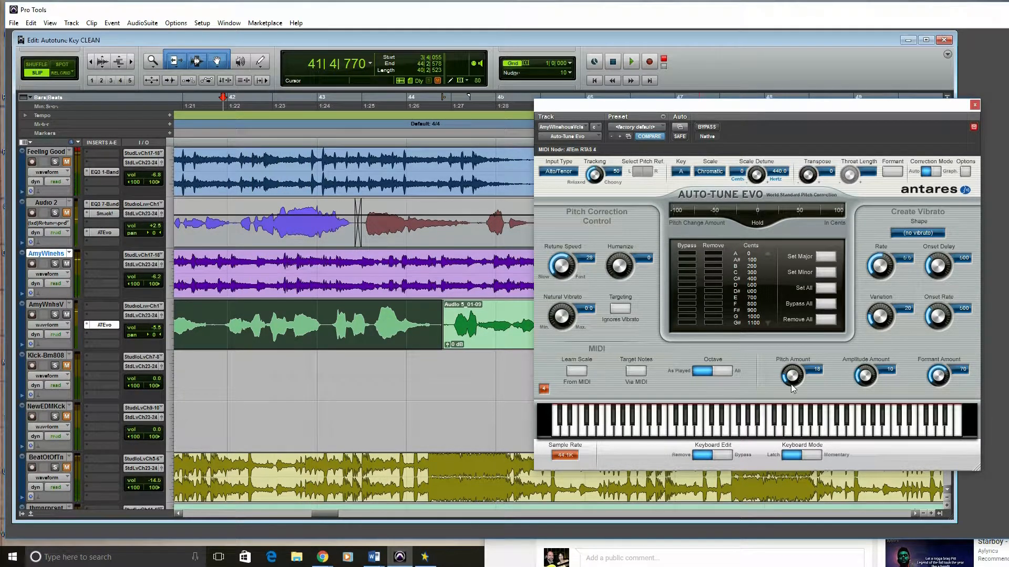
{"action": "key", "text": "space"}
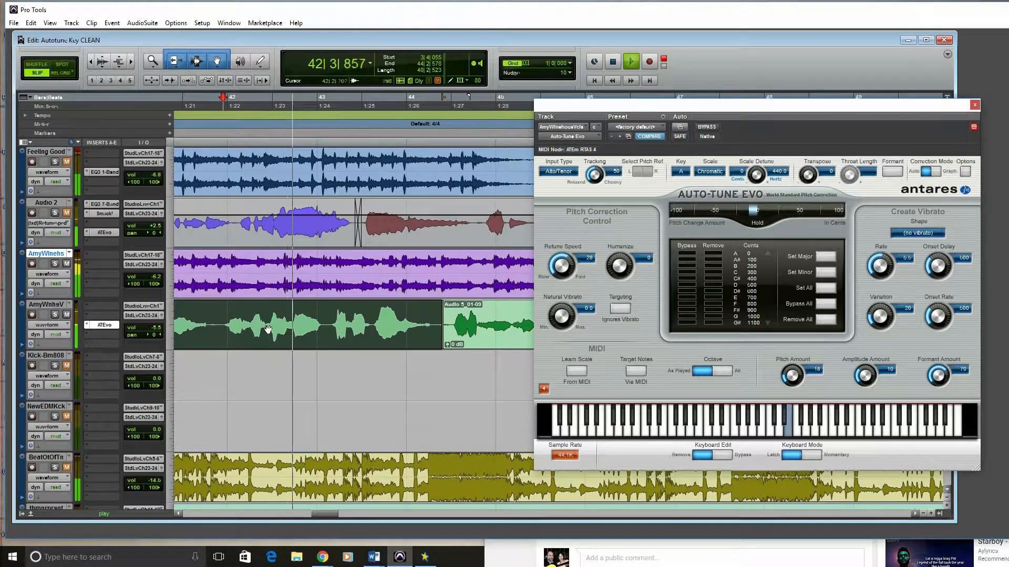
{"action": "key", "text": "space"}
- Separate the vocal note from 42|2|497 to 42|4|020 into its own clip and open AudioSuite Auto-Tune Evo for it
{"action": "left_click_drag", "start_coordinate": [261, 320], "coordinate": [295, 320]}
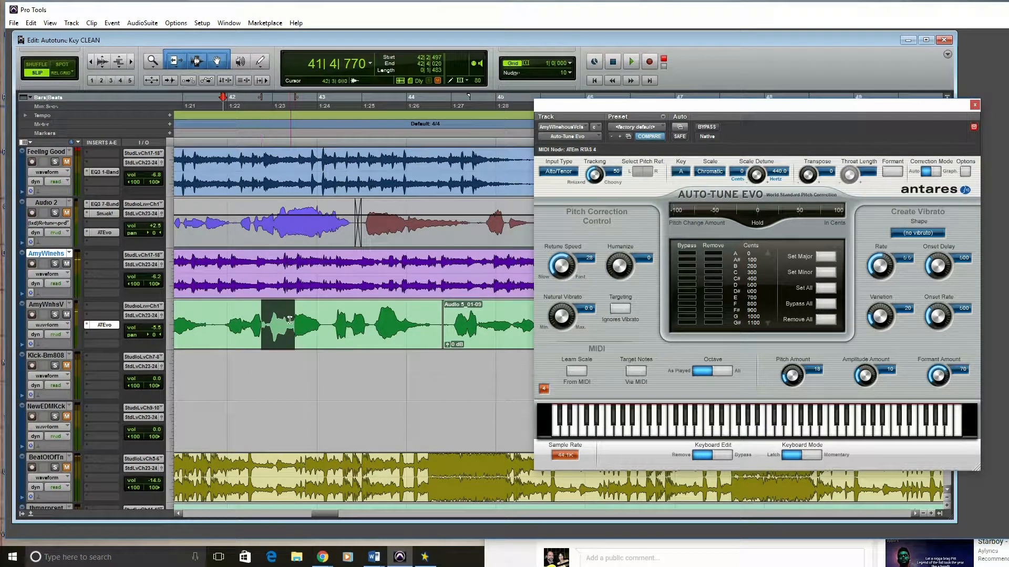
{"action": "key", "text": "ctrl+e"}
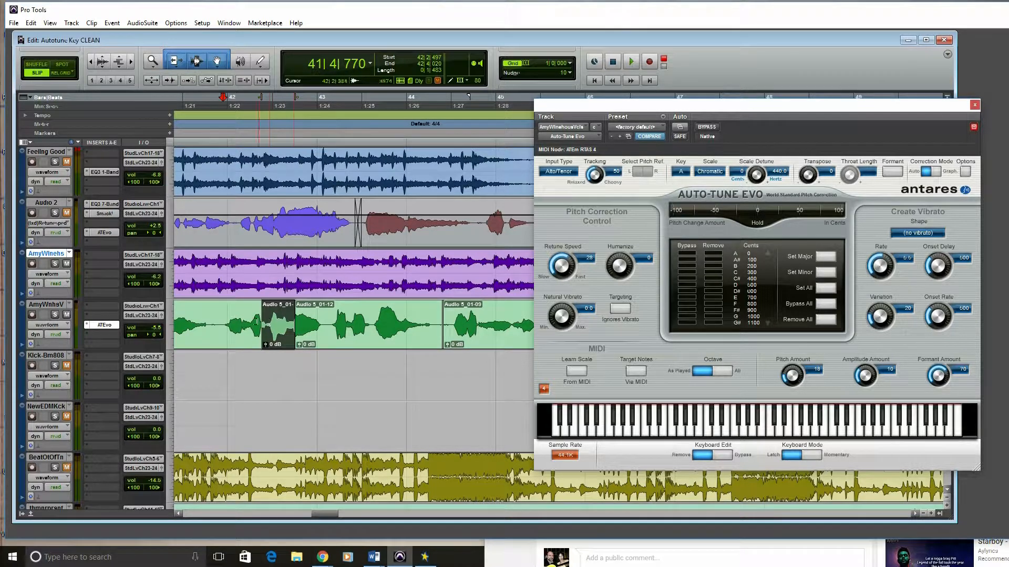
{"action": "left_click", "coordinate": [143, 23]}
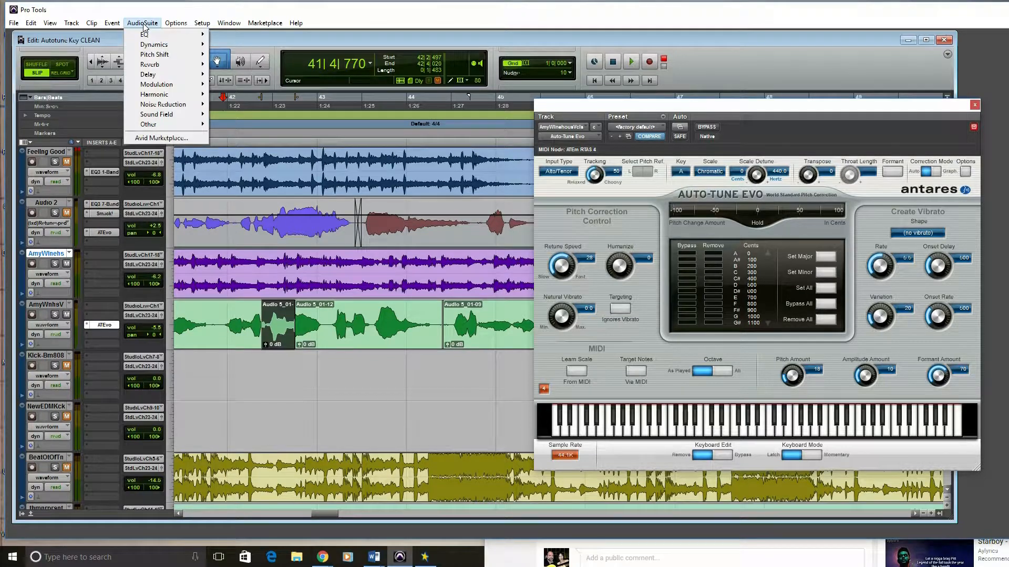
{"action": "mouse_move", "coordinate": [150, 55]}
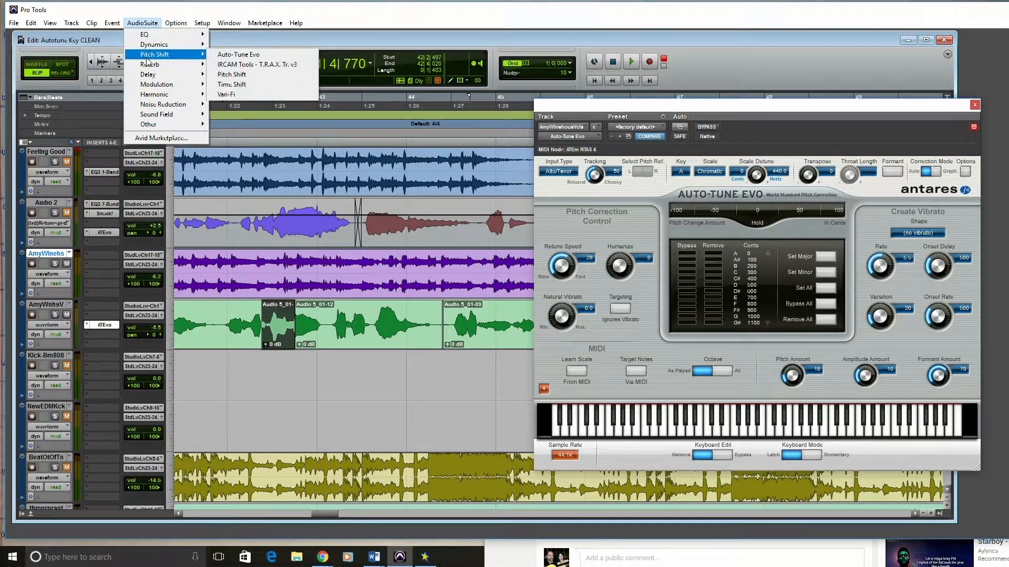
{"action": "left_click", "coordinate": [239, 54]}
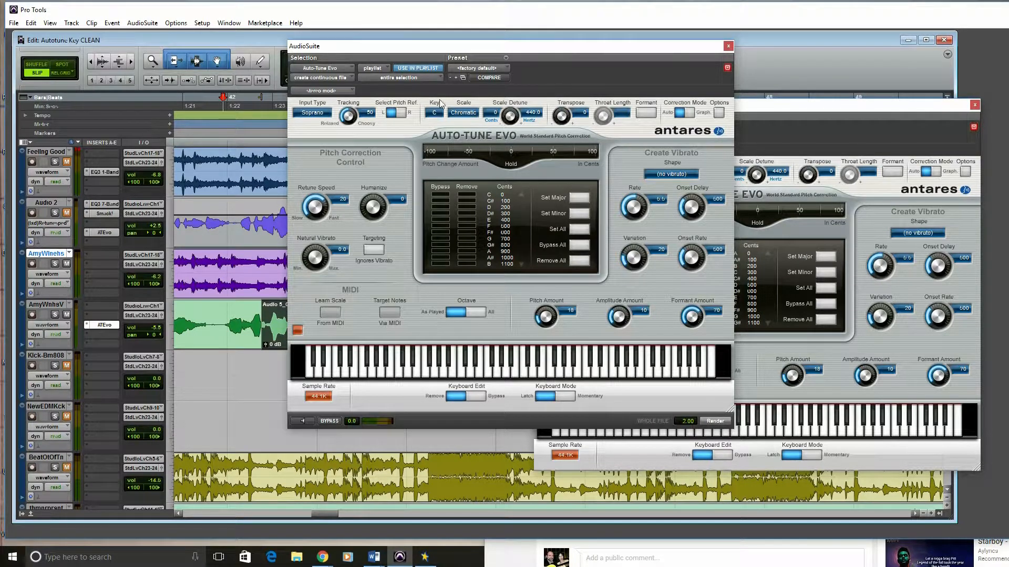
- In the AudioSuite Auto-Tune Evo, set Retune Speed to 12 and remove every note of the chromatic scale except E
{"action": "left_click_drag", "start_coordinate": [306, 209], "coordinate": [315, 203]}
{"action": "left_click", "coordinate": [467, 194]}
{"action": "left_click", "coordinate": [467, 201]}
{"action": "left_click", "coordinate": [471, 264]}
{"action": "left_click", "coordinate": [467, 258]}
{"action": "left_click", "coordinate": [470, 208]}
{"action": "left_click", "coordinate": [469, 214]}
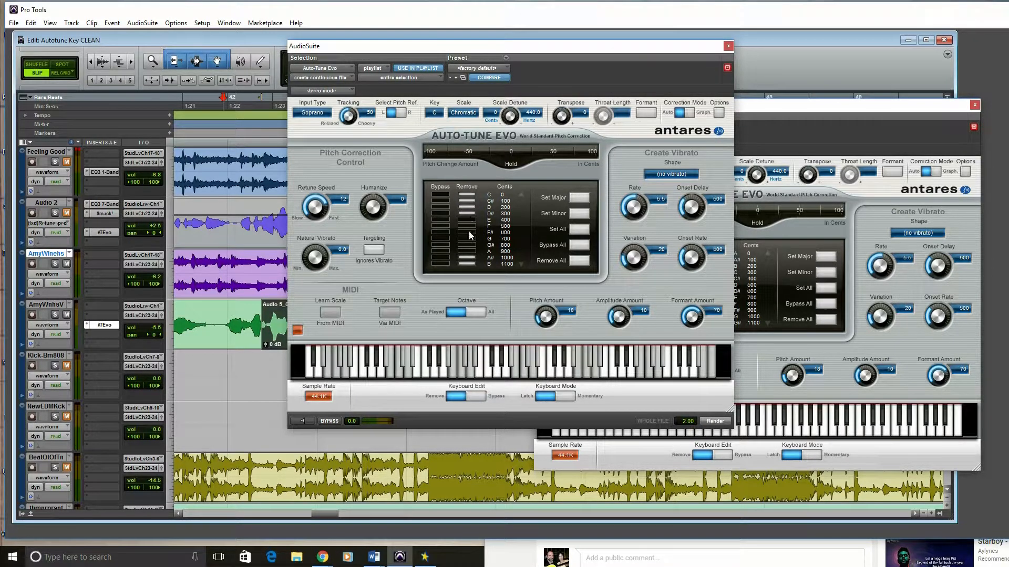
{"action": "left_click", "coordinate": [469, 225]}
{"action": "left_click", "coordinate": [467, 232]}
{"action": "left_click", "coordinate": [467, 238]}
{"action": "left_click", "coordinate": [466, 245]}
{"action": "left_click", "coordinate": [467, 252]}
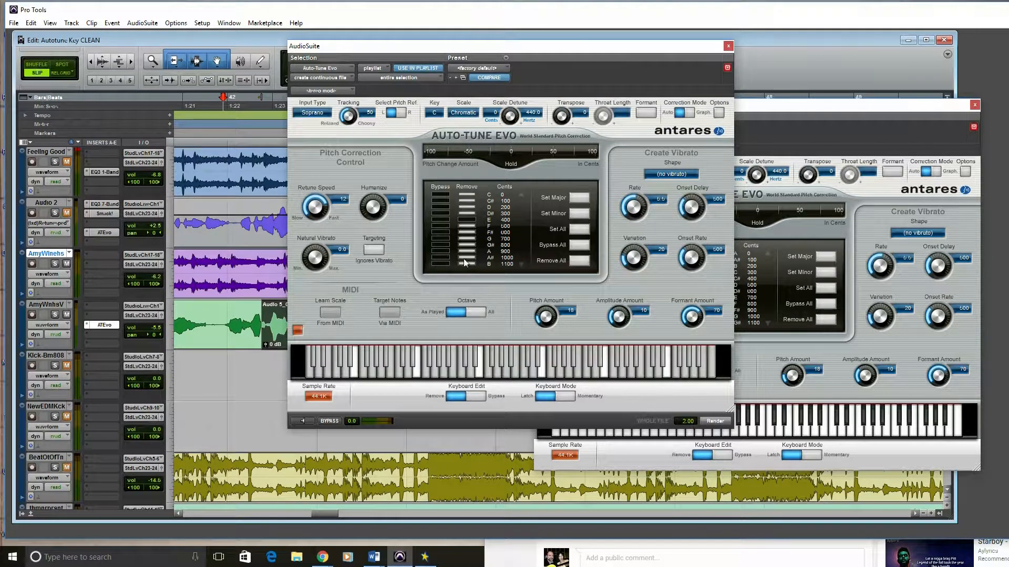
- Set the AudioSuite Retune Speed to its fastest value, move the window clear of the clip and render the selected note
{"action": "left_click_drag", "start_coordinate": [314, 215], "coordinate": [390, 24]}
{"action": "left_click_drag", "start_coordinate": [519, 48], "coordinate": [724, 44]}
{"action": "left_click", "coordinate": [921, 417]}
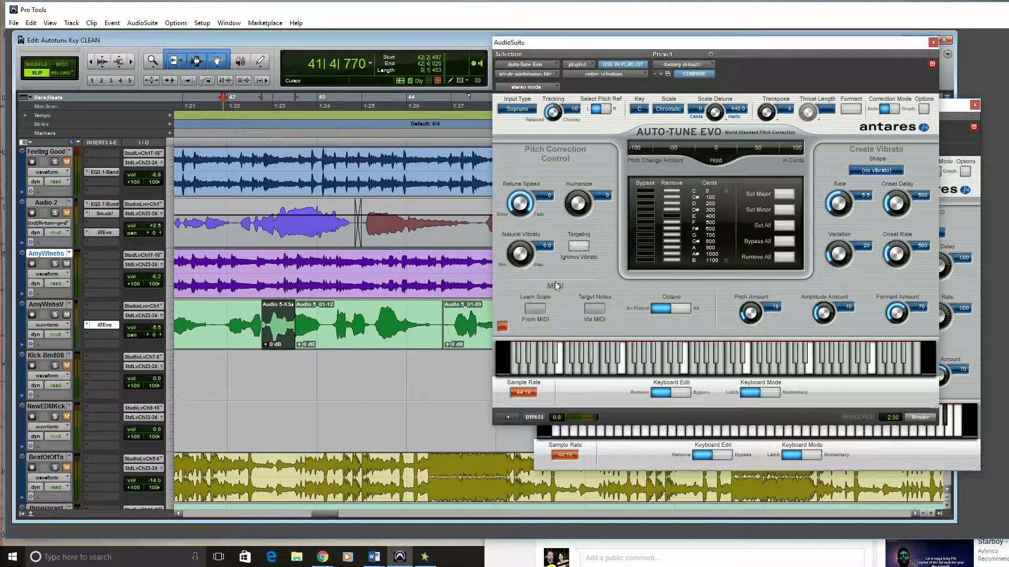
- Replay the phrase from 41|4|770 to judge the rendered note in context
{"action": "key", "text": "space"}
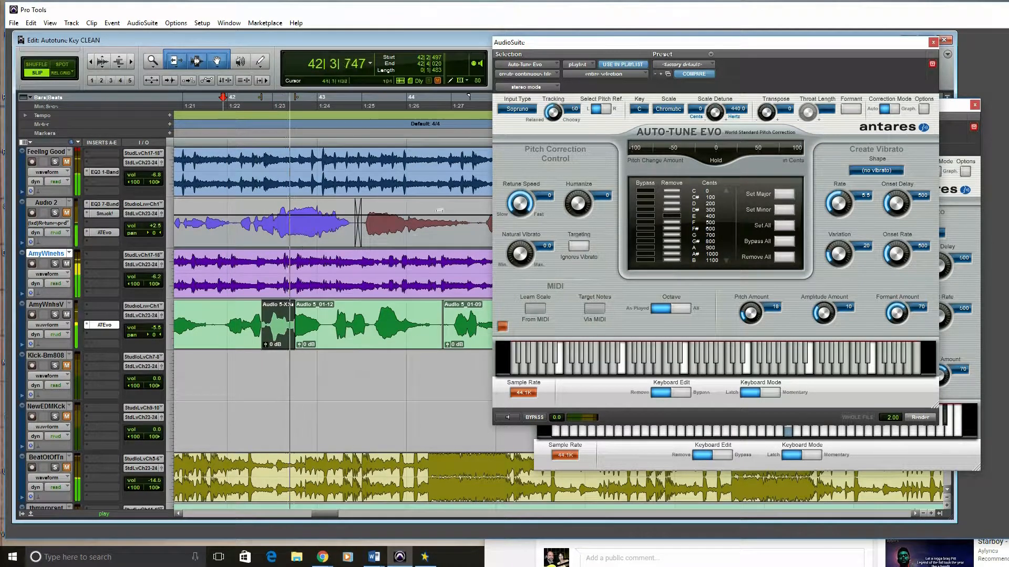
{"action": "key", "text": "space"}
{"action": "key", "text": "space"}
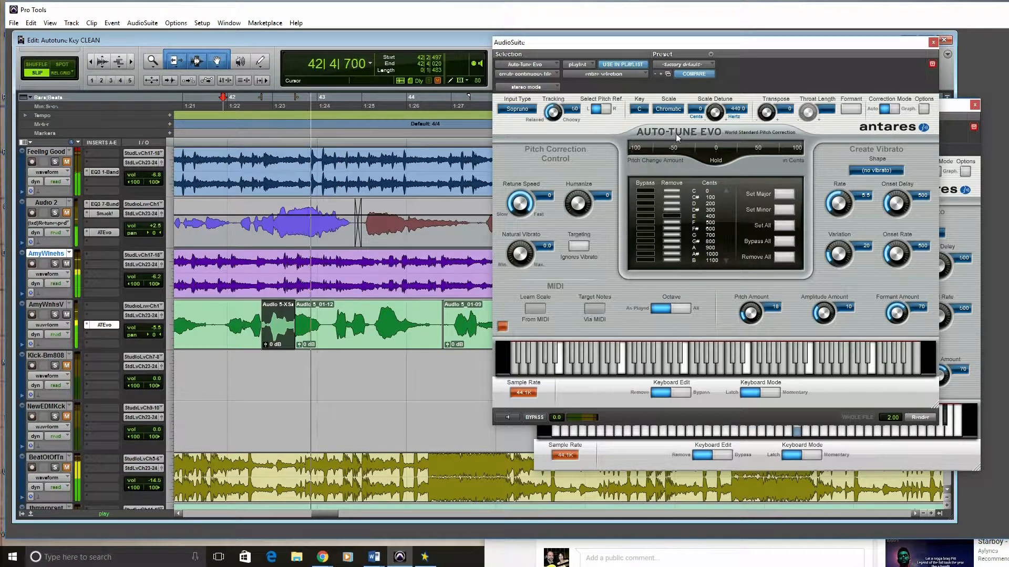
{"action": "key", "text": "space"}
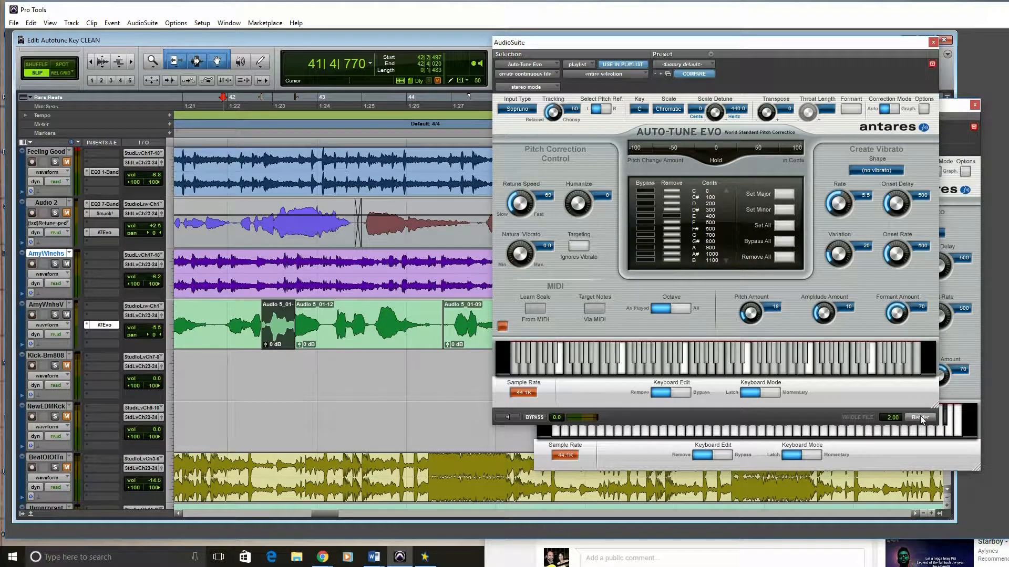
- Render the selected note again with the slower Retune Speed and audition it from 41|4|770
{"action": "left_click", "coordinate": [920, 418]}
{"action": "key", "text": "space"}
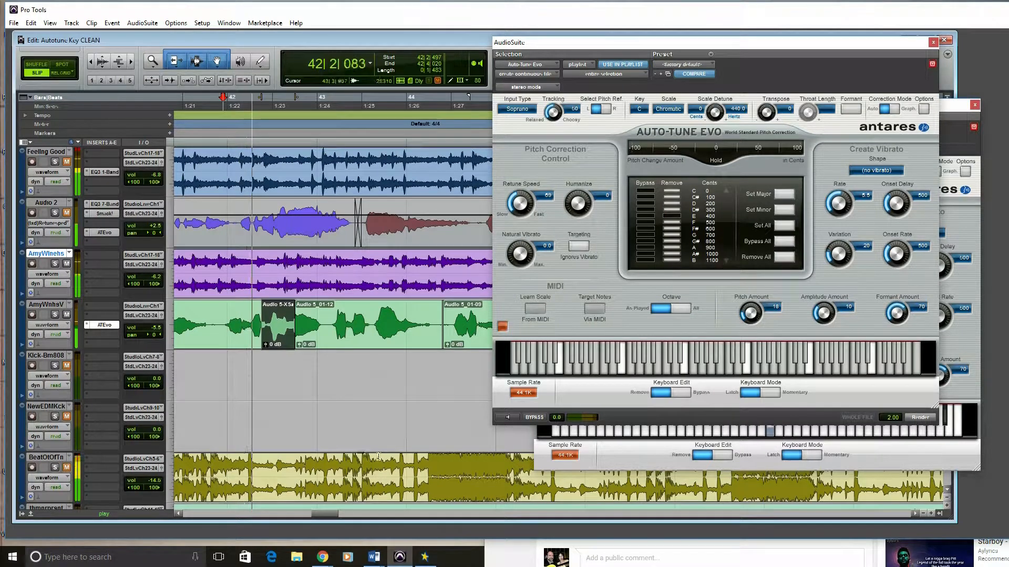
{"action": "key", "text": "space"}
- Trim the rendered note's clip boundaries inward against the neighbouring vocal clips and play across the joins
{"action": "left_click", "coordinate": [291, 338]}
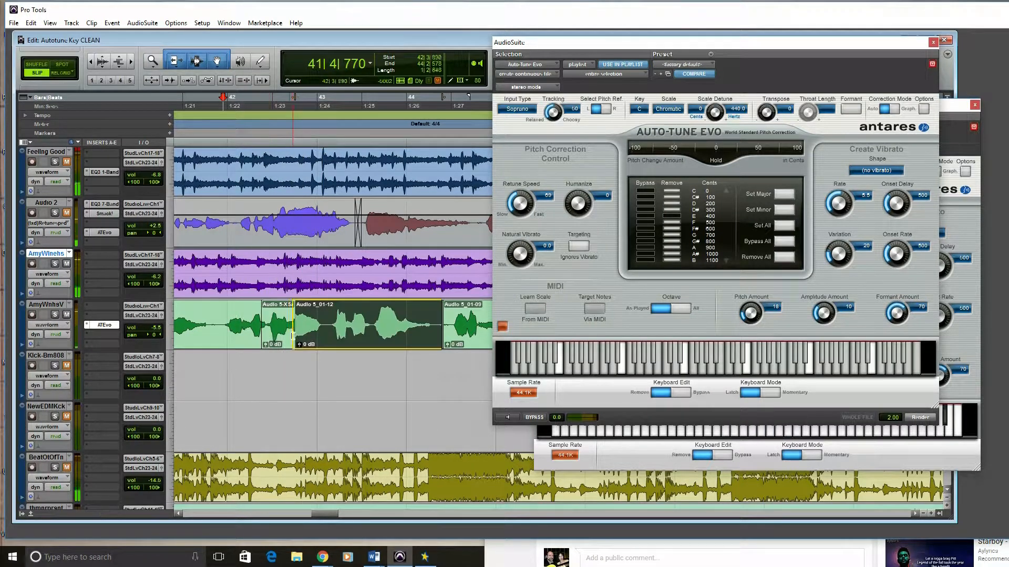
{"action": "mouse_move", "coordinate": [291, 338]}
{"action": "left_mouse_down"}
{"action": "mouse_move", "coordinate": [262, 325]}
{"action": "mouse_move", "coordinate": [267, 345]}
{"action": "mouse_move", "coordinate": [289, 346]}
{"action": "left_mouse_up"}
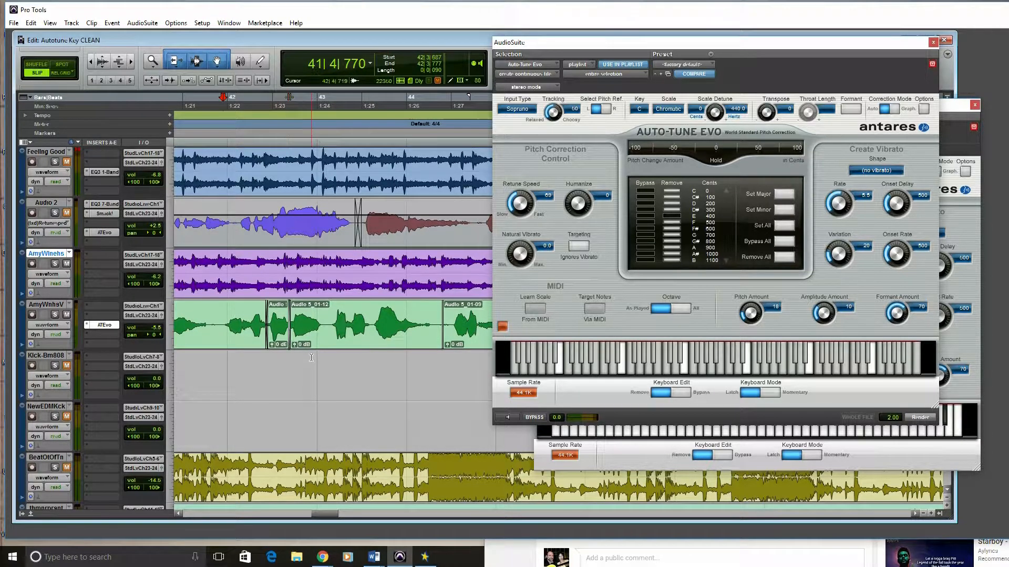
{"action": "key", "text": "space"}
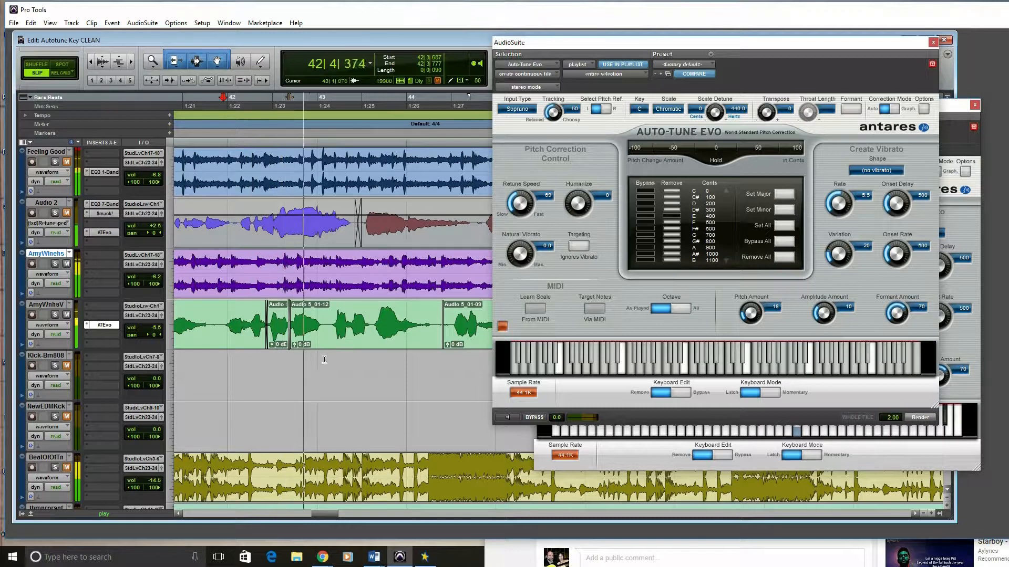
- Replay the edited phrase from 41|4|770 and close the AudioSuite Auto-Tune Evo window
{"action": "left_click", "coordinate": [351, 315]}
{"action": "left_click", "coordinate": [367, 226]}
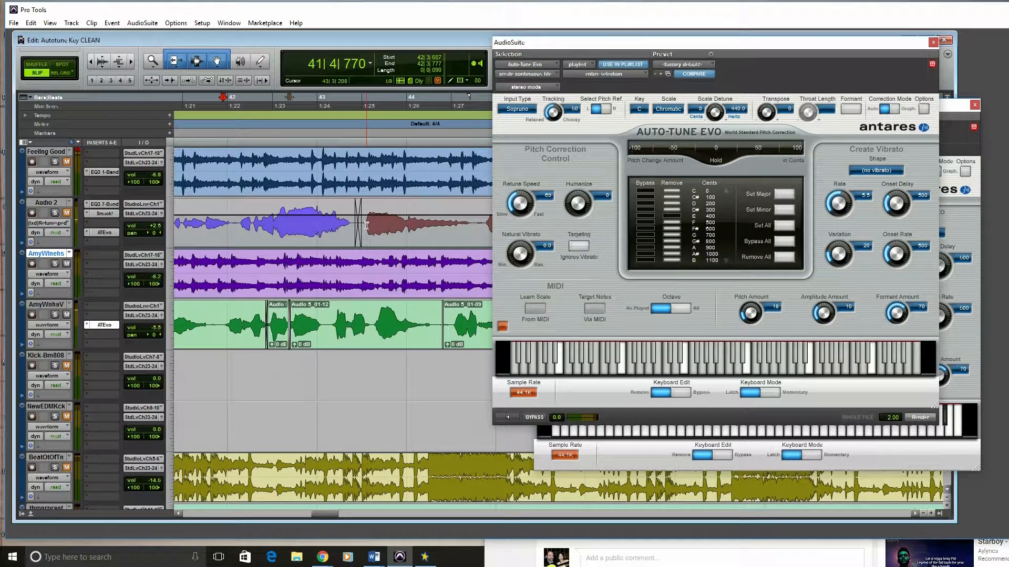
{"action": "key", "text": "space"}
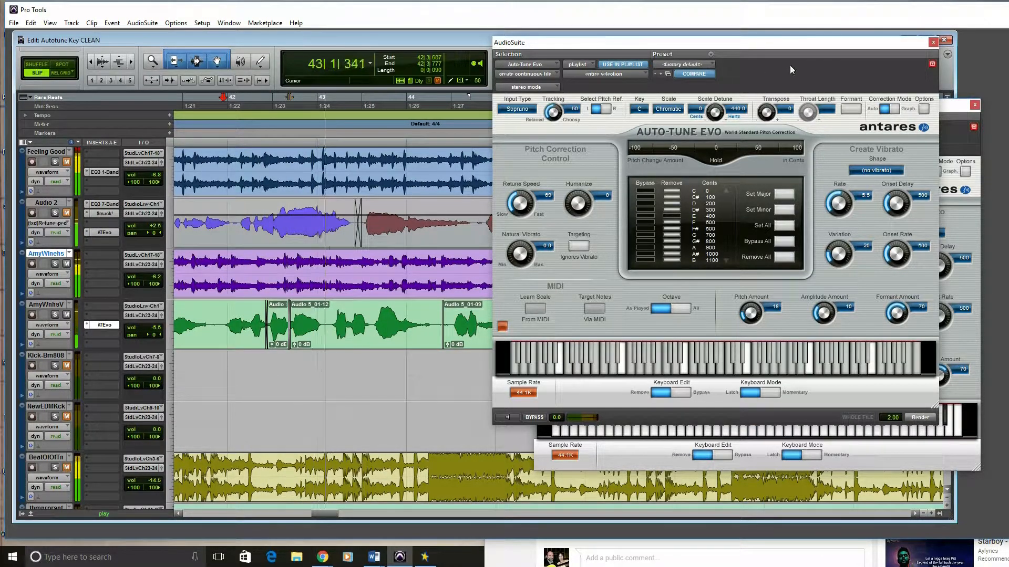
{"action": "key", "text": "space"}
{"action": "left_click", "coordinate": [933, 42]}
{"action": "key", "text": "space"}
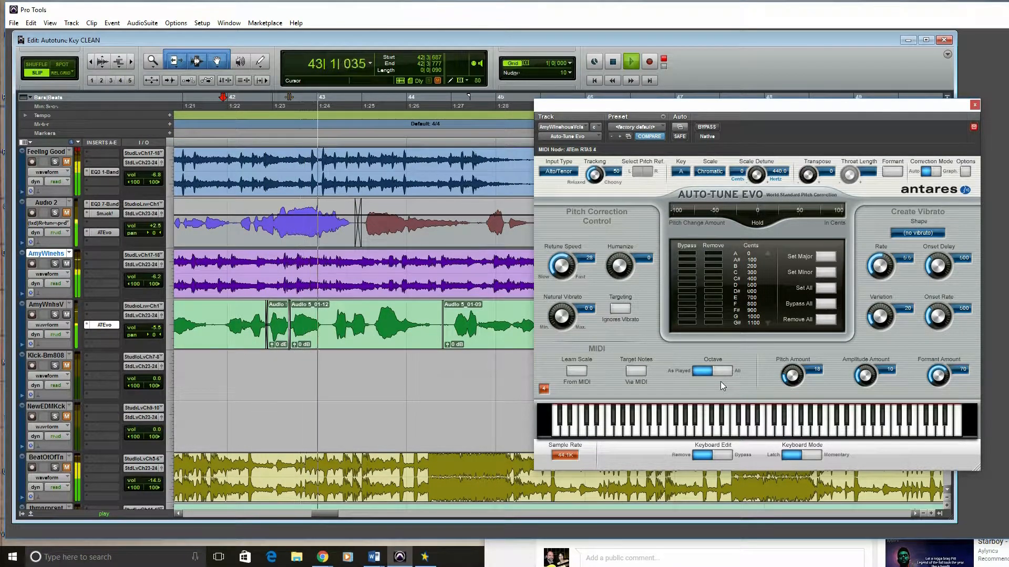
{"action": "key", "text": "space"}
- Extend the preceding vocal clip over the rendered note to about 42|4|516, listen to the original, undo it and replay the corrected version
{"action": "left_click_drag", "start_coordinate": [263, 338], "coordinate": [304, 353]}
{"action": "key", "text": "space"}
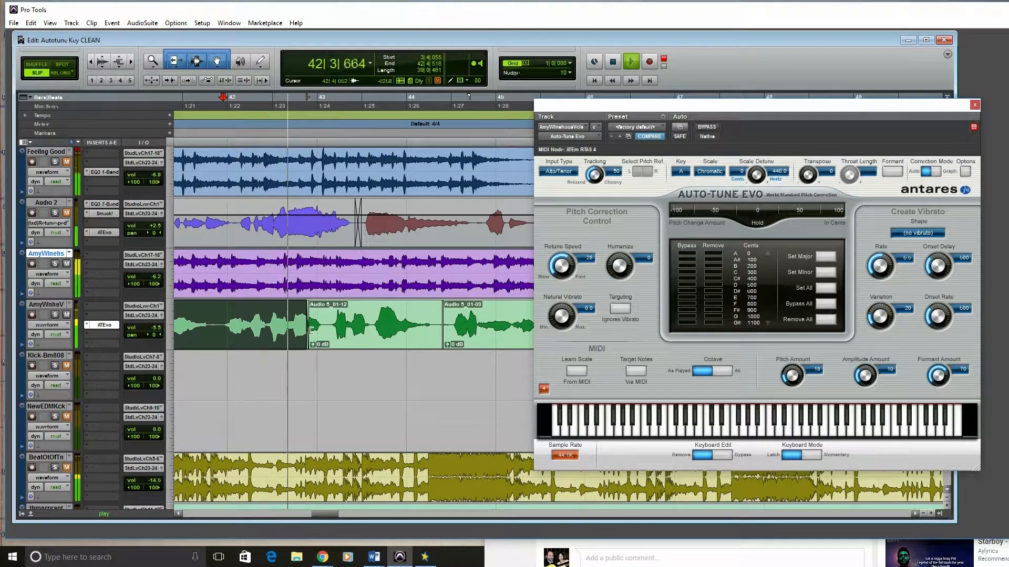
{"action": "key", "text": "space"}
{"action": "key", "text": "ctrl+z"}
{"action": "key", "text": "space"}
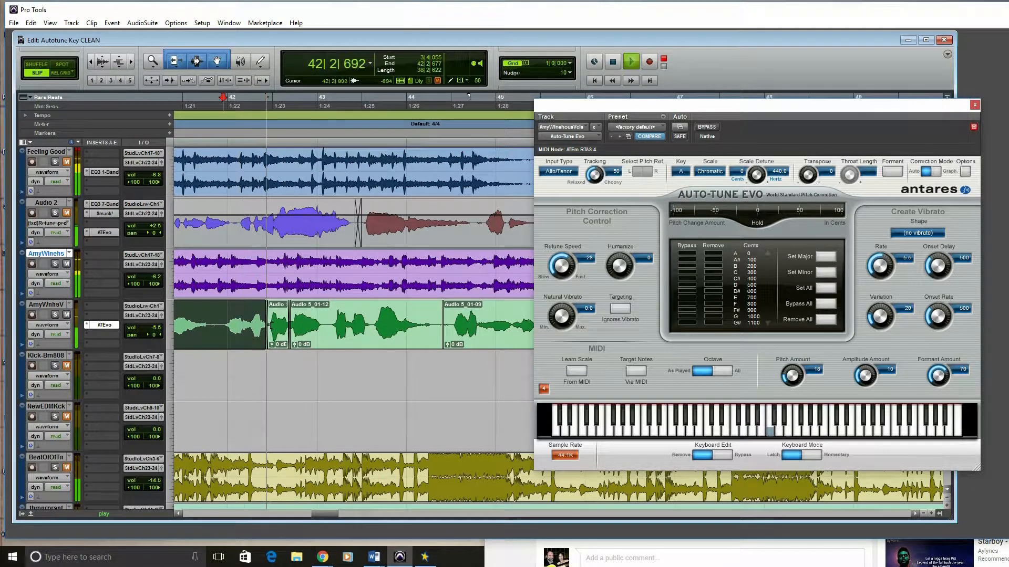
{"action": "key", "text": "space"}
- Extend the preceding vocal clip over the rendered note to about bar 43, play the original phrase and undo the extension
{"action": "left_click_drag", "start_coordinate": [260, 331], "coordinate": [314, 344]}
{"action": "key", "text": "space"}
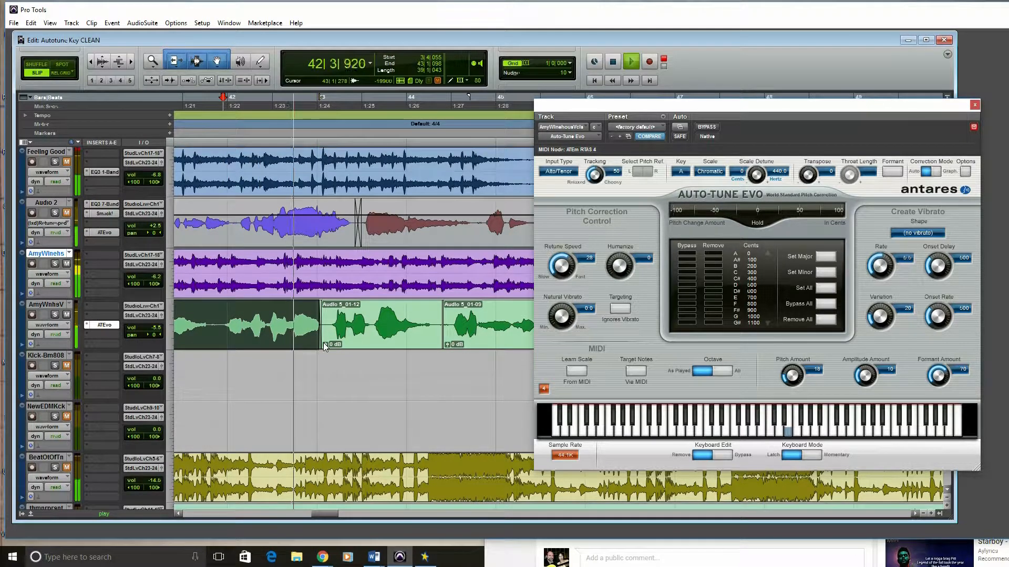
{"action": "key", "text": "space"}
{"action": "key", "text": "ctrl+z"}
- Replay the corrected phrase from 41|4|770 and close the vocal track's Auto-Tune Evo window
{"action": "key", "text": "space"}
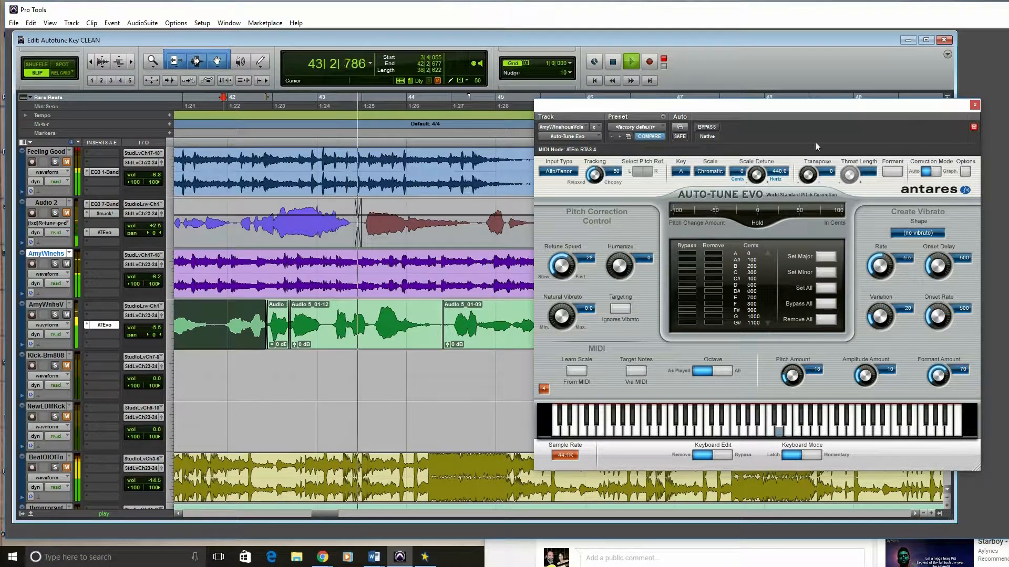
{"action": "key", "text": "space"}
{"action": "left_click", "coordinate": [974, 105]}
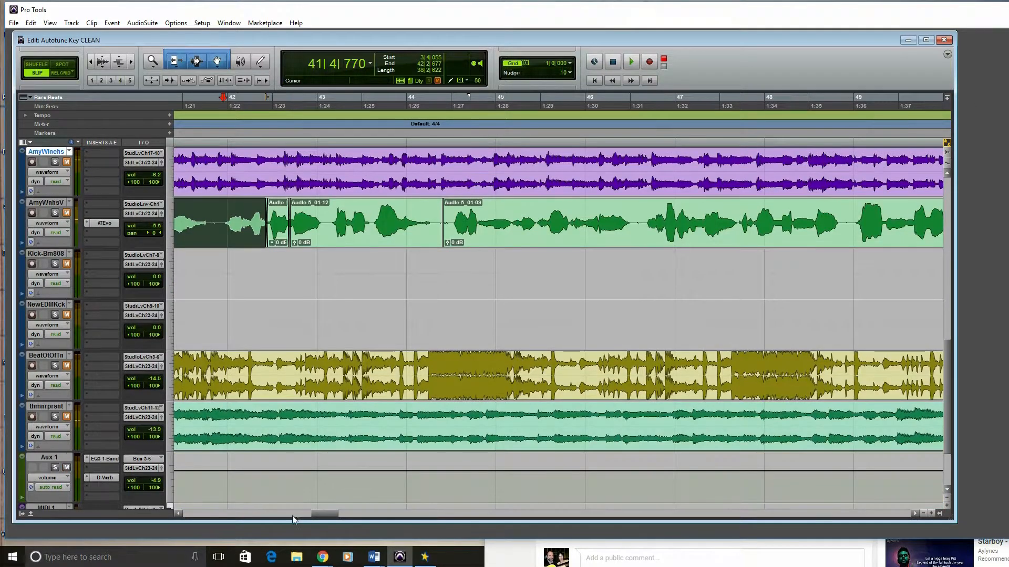
- Return the timeline and playback position to the session start at 1|1|000 and bring the Kick-Bm808 track into view
{"action": "left_click_drag", "start_coordinate": [328, 512], "coordinate": [198, 517]}
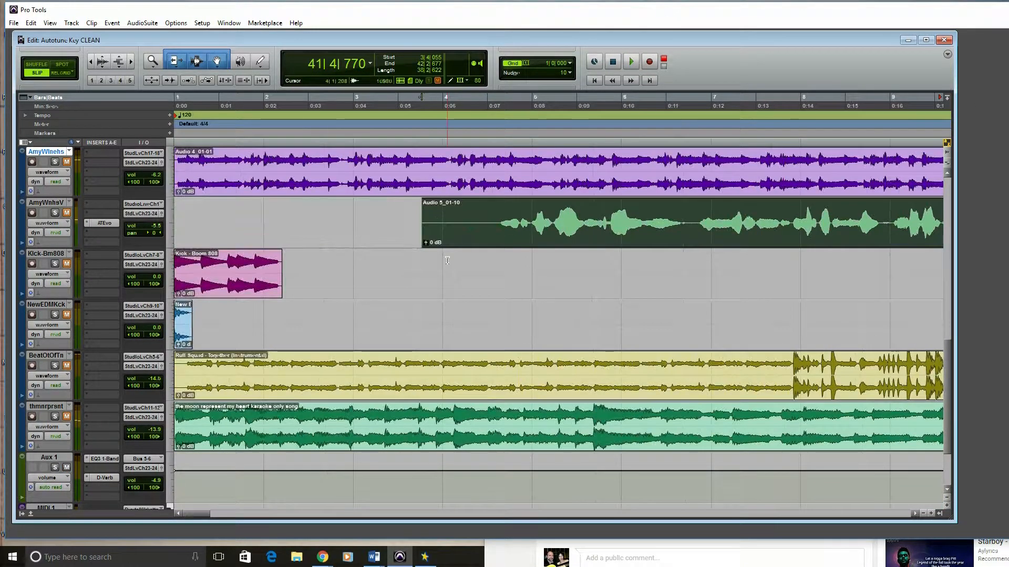
{"action": "left_click", "coordinate": [595, 79]}
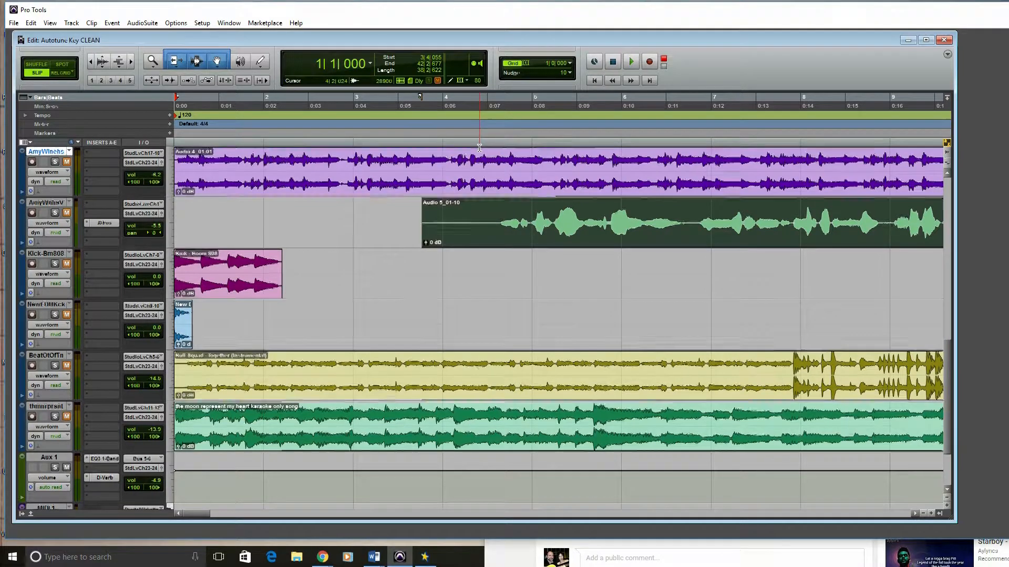
{"action": "scroll", "coordinate": [479, 210], "scroll_direction": "up", "scroll_amount": 3}
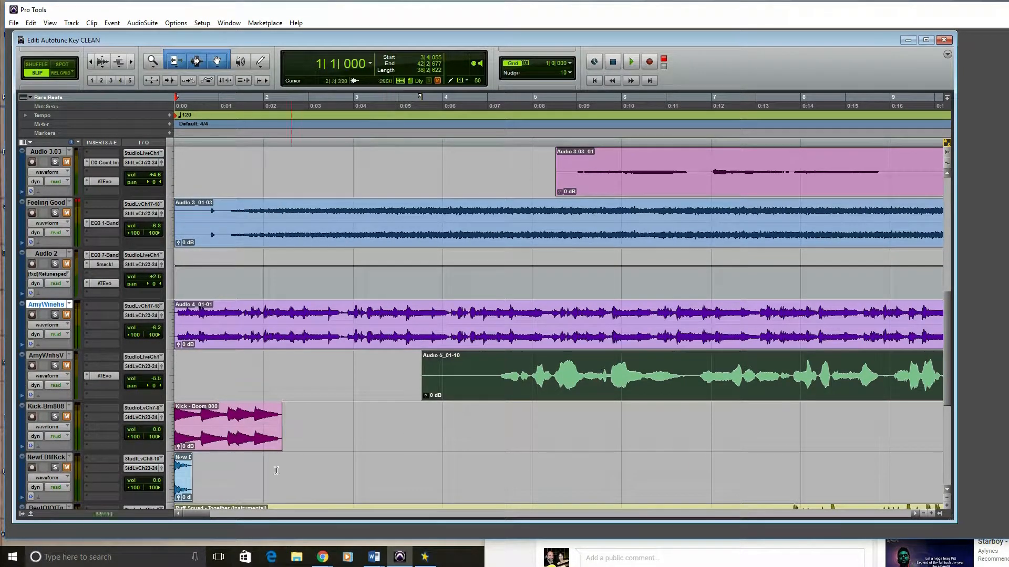
{"action": "scroll", "coordinate": [263, 400], "scroll_direction": "up", "scroll_amount": 3}
{"action": "scroll", "coordinate": [263, 401], "scroll_direction": "down", "scroll_amount": 5}
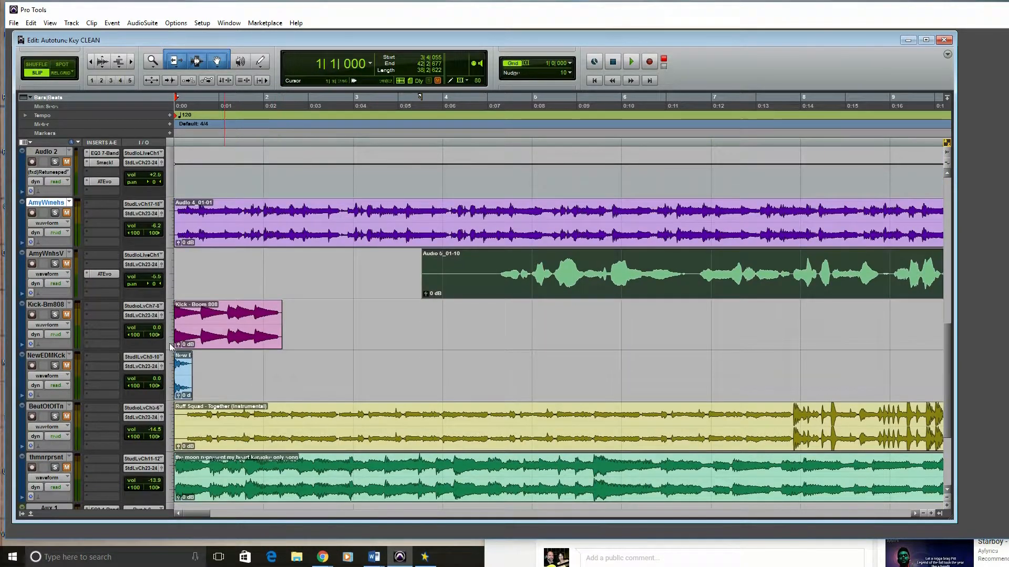
{"action": "left_click_drag", "start_coordinate": [230, 344], "coordinate": [484, 338]}
{"action": "key", "text": "ctrl+z"}
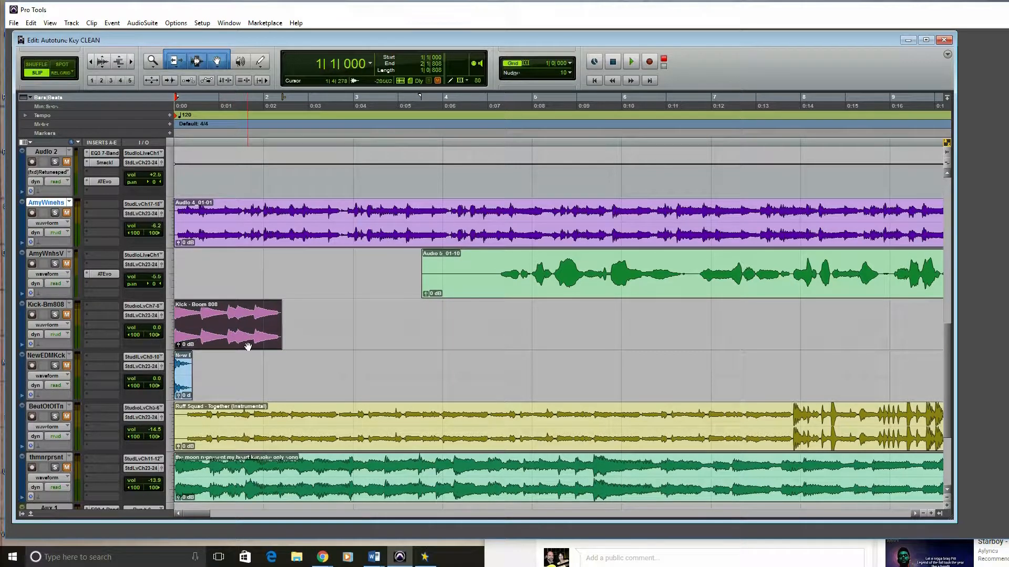
{"action": "left_click_drag", "start_coordinate": [247, 343], "coordinate": [441, 342]}
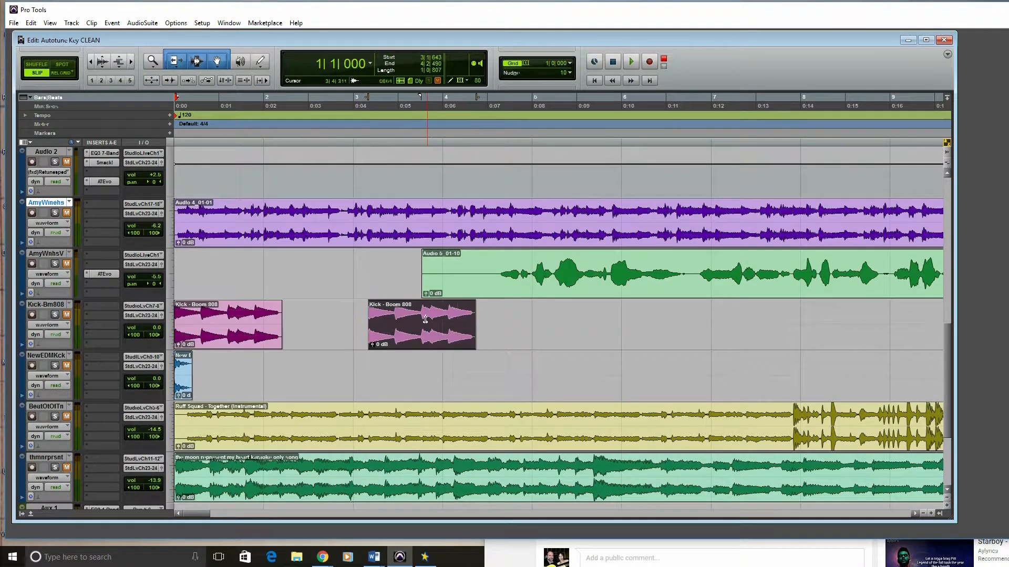
{"action": "key", "text": "ctrl+z"}
- Place a copy of the Kick - Boom 808 clip at about 3|2|788 on its track and audition it from 3|2|224
{"action": "left_click_drag", "start_coordinate": [235, 337], "coordinate": [454, 341]}
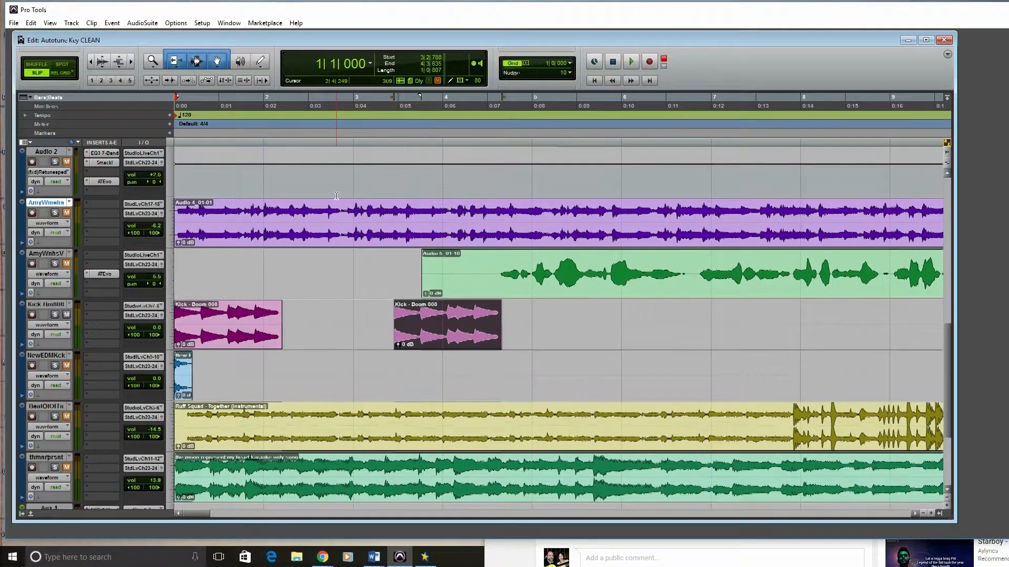
{"action": "scroll", "coordinate": [336, 195], "scroll_direction": "down", "scroll_amount": 2}
{"action": "left_click", "coordinate": [381, 103]}
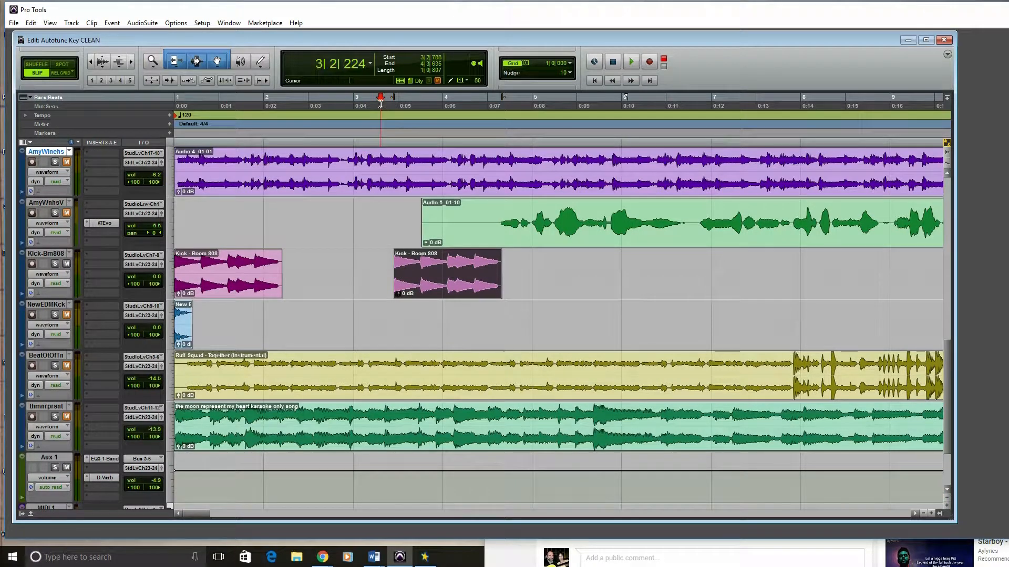
{"action": "key", "text": "space"}
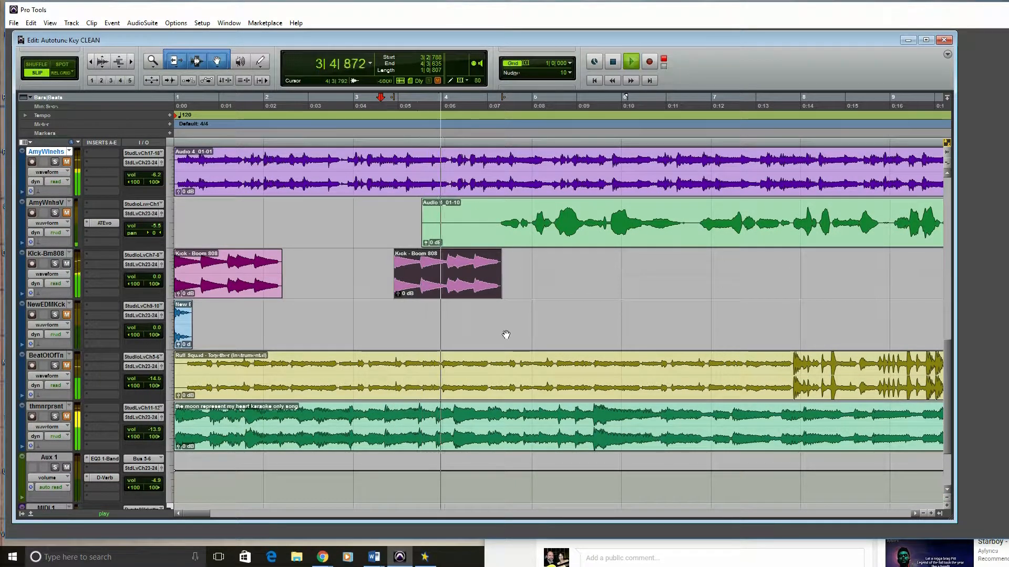
- Replay the second Kick - Boom 808 clip against the song from 3|2|224
{"action": "key", "text": "space"}
{"action": "key", "text": "space"}
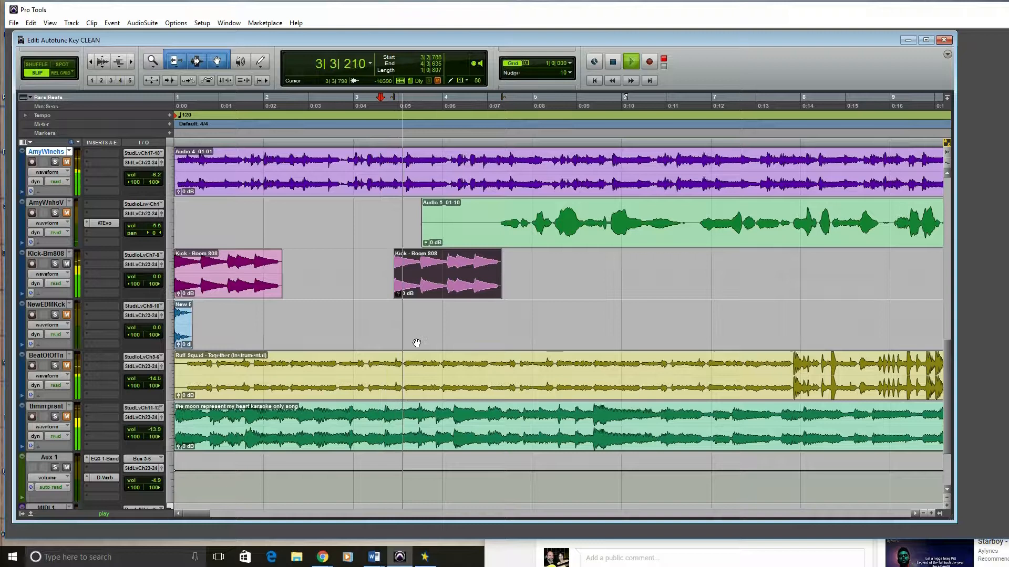
{"action": "key", "text": "space"}
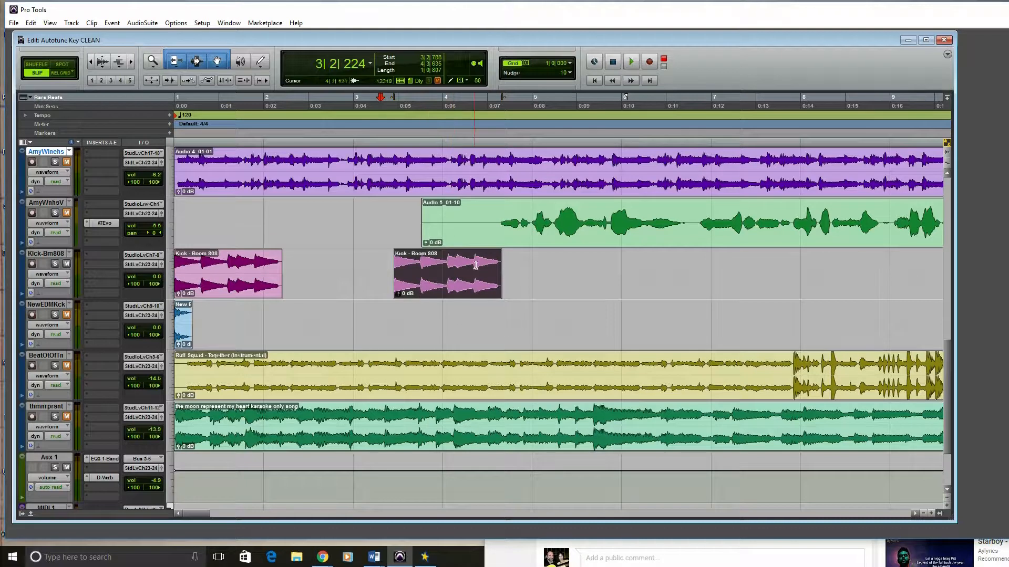
{"action": "left_click", "coordinate": [350, 274]}
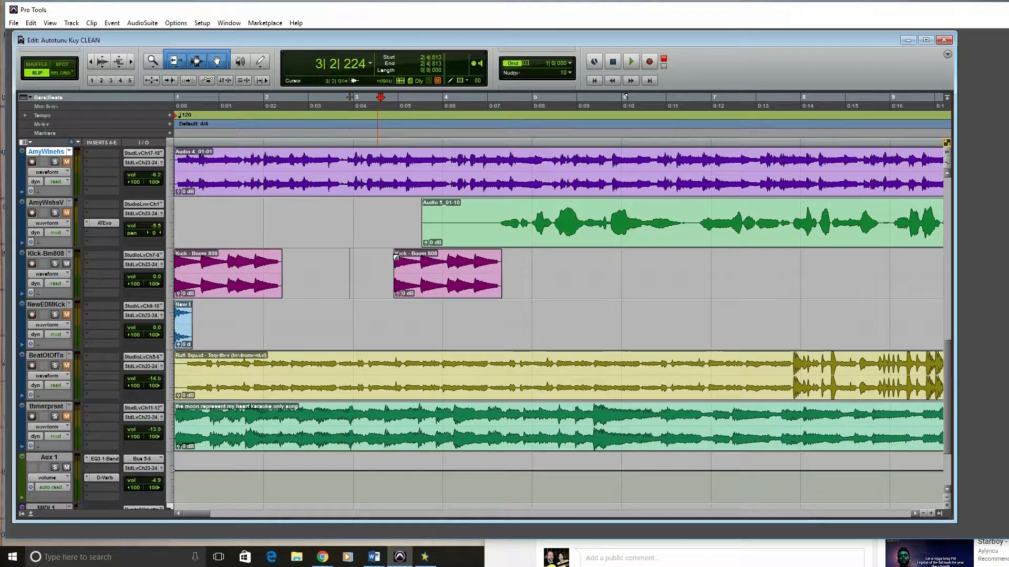
{"action": "key", "text": "space"}
{"action": "key", "text": "space"}
- Move the two Kick - Boom 808 clips to about 1|3|650 and 3|2|224, opening AudioSuite Auto-Tune Evo for the second clip
{"action": "left_click_drag", "start_coordinate": [240, 286], "coordinate": [300, 292]}
{"action": "left_click", "coordinate": [412, 284]}
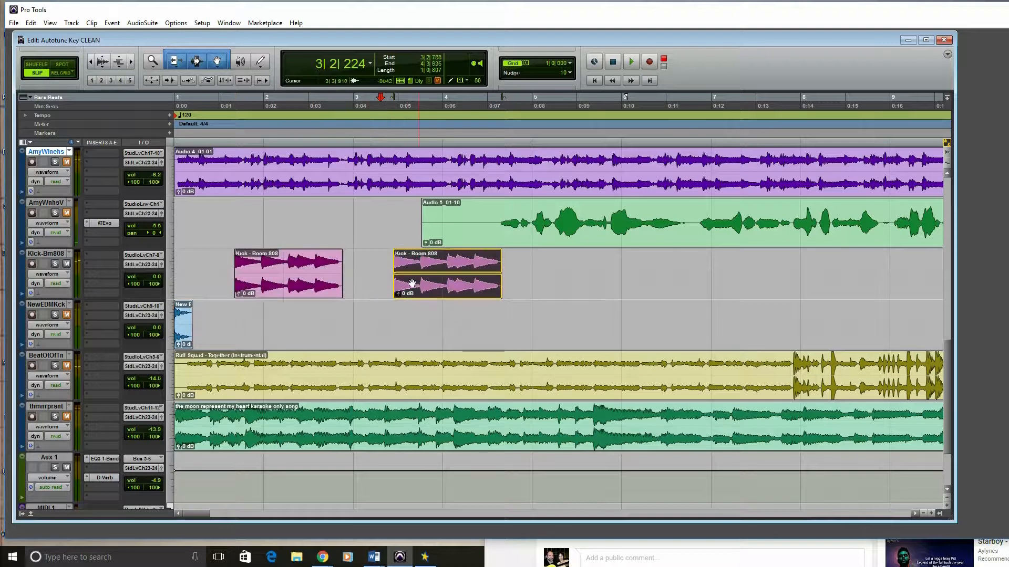
{"action": "left_click", "coordinate": [143, 23]}
{"action": "mouse_move", "coordinate": [177, 56]}
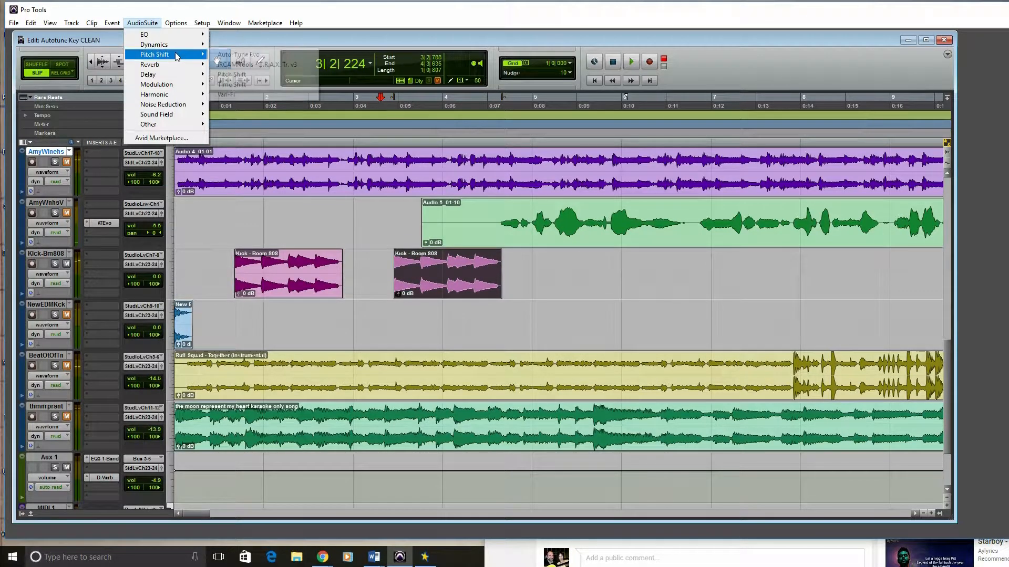
{"action": "left_click", "coordinate": [241, 55]}
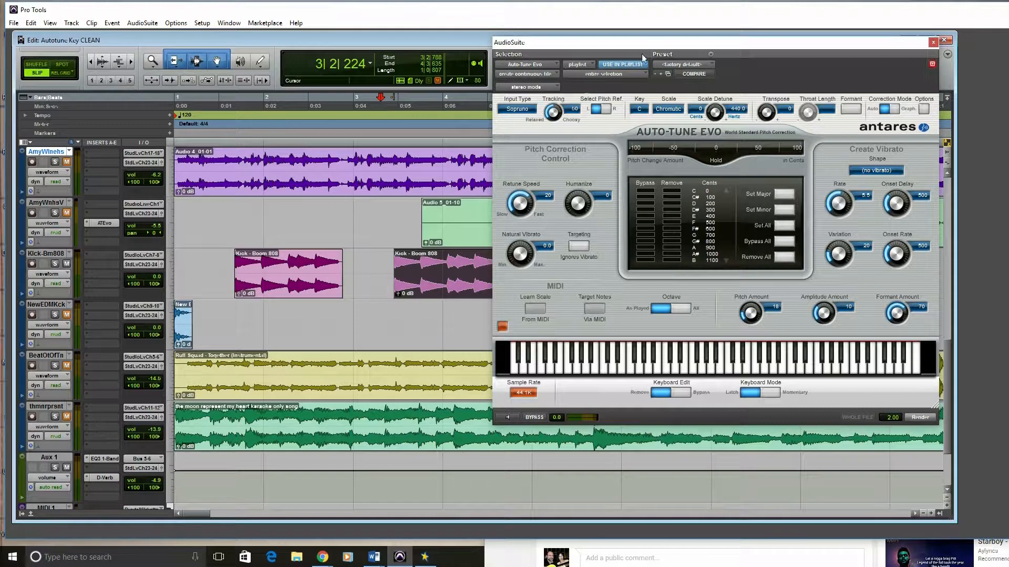
{"action": "left_click_drag", "start_coordinate": [410, 286], "coordinate": [396, 287]}
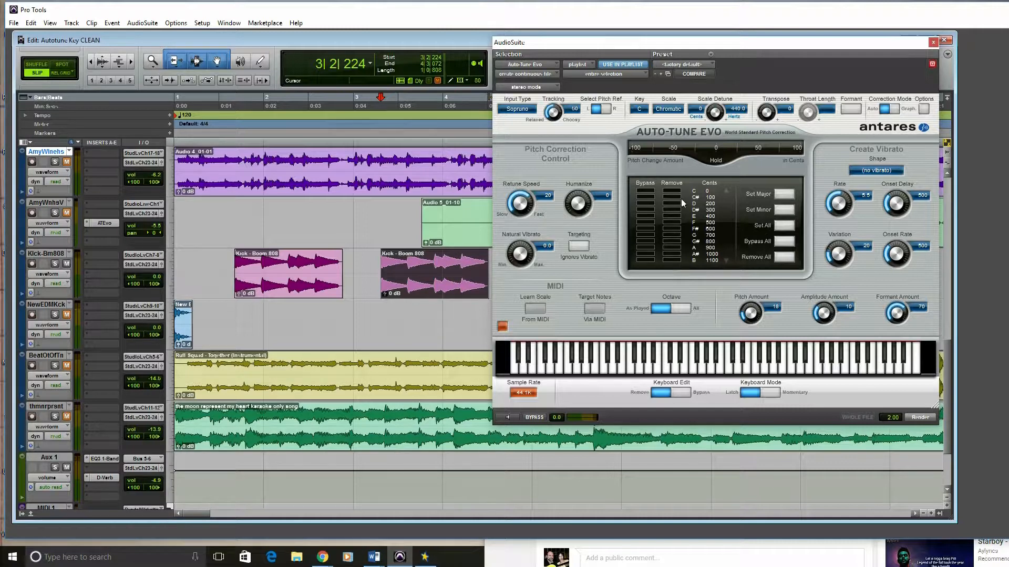
- Set Auto-Tune Evo's input type to Bass Inst and remove every chromatic scale note except A#
{"action": "left_click", "coordinate": [670, 260]}
{"action": "left_click", "coordinate": [671, 247]}
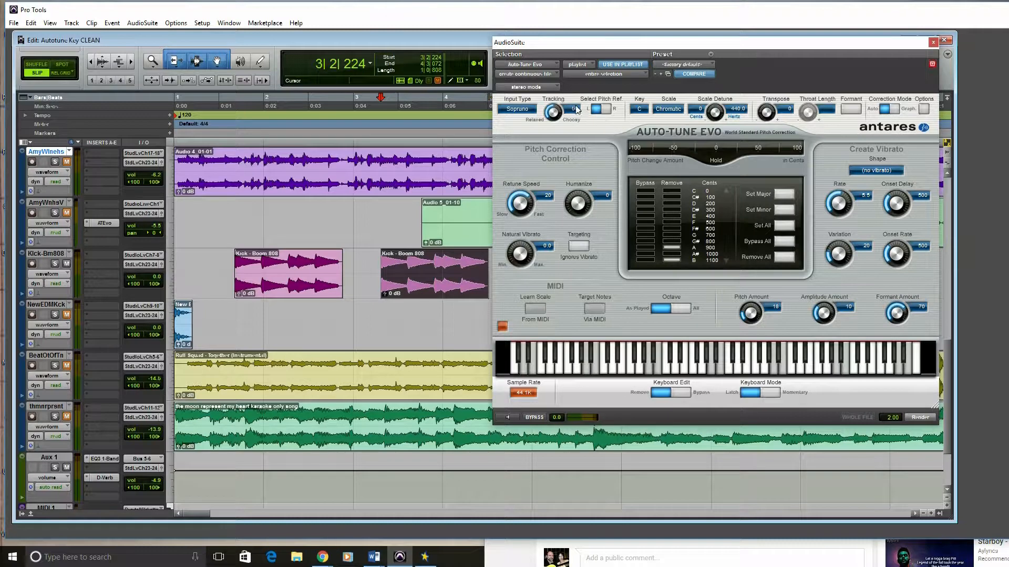
{"action": "left_click", "coordinate": [534, 110]}
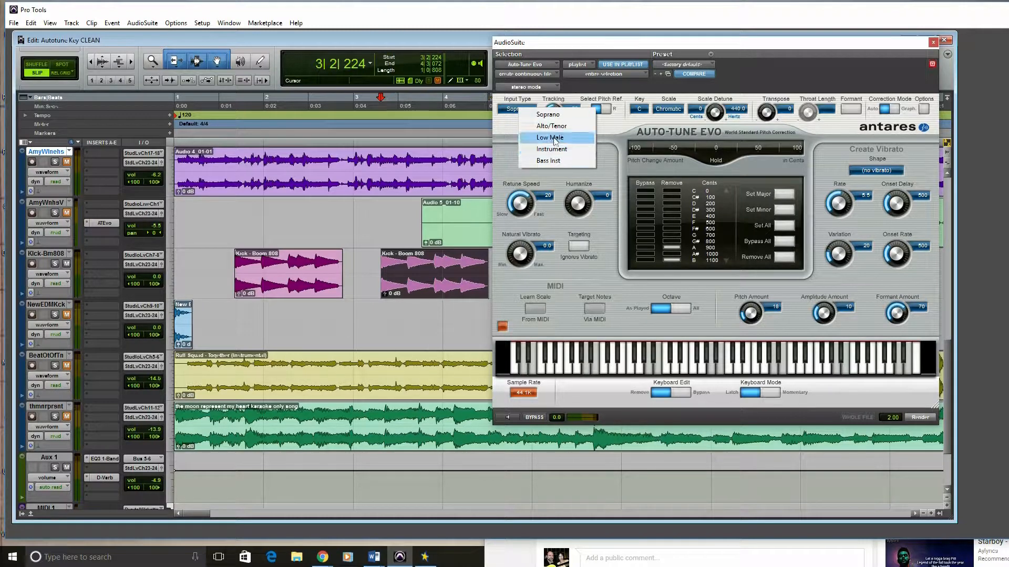
{"action": "left_click", "coordinate": [549, 161]}
{"action": "left_click", "coordinate": [679, 191]}
{"action": "left_click", "coordinate": [676, 197]}
{"action": "left_click", "coordinate": [676, 209]}
{"action": "left_click", "coordinate": [675, 210]}
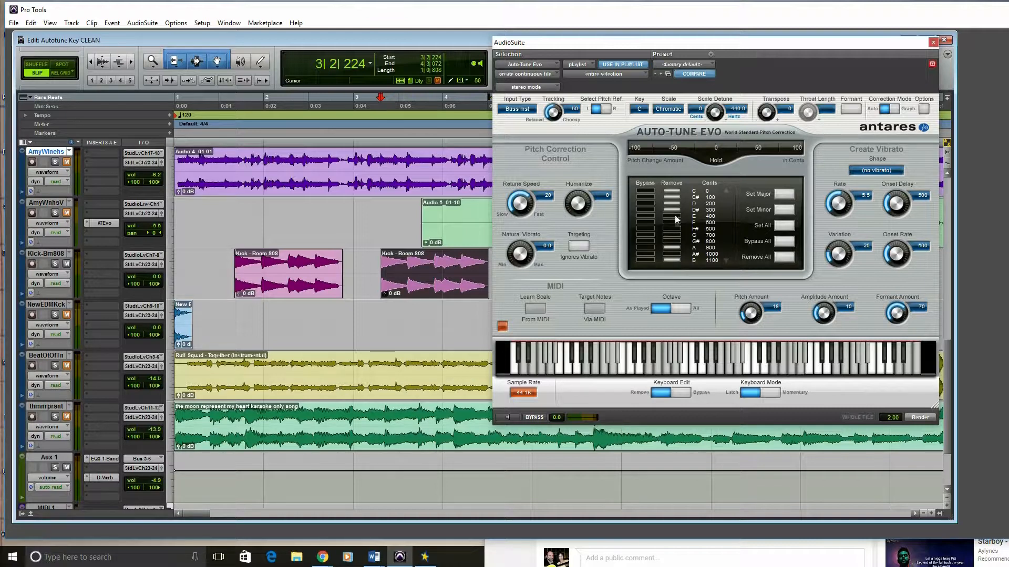
{"action": "left_click", "coordinate": [674, 217]}
{"action": "left_click", "coordinate": [671, 222]}
{"action": "left_click", "coordinate": [671, 229]}
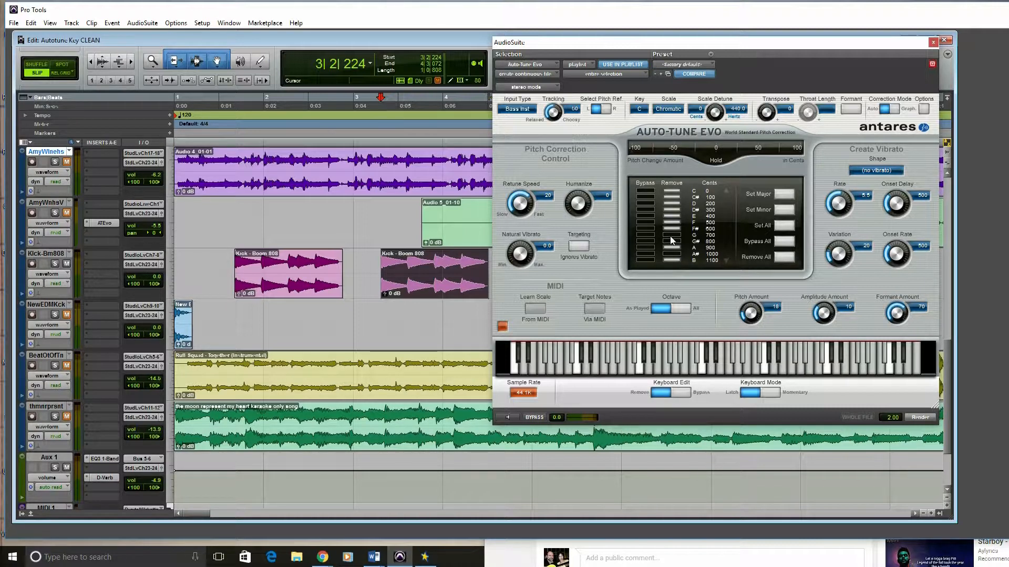
{"action": "left_click", "coordinate": [672, 241]}
{"action": "left_click", "coordinate": [670, 246]}
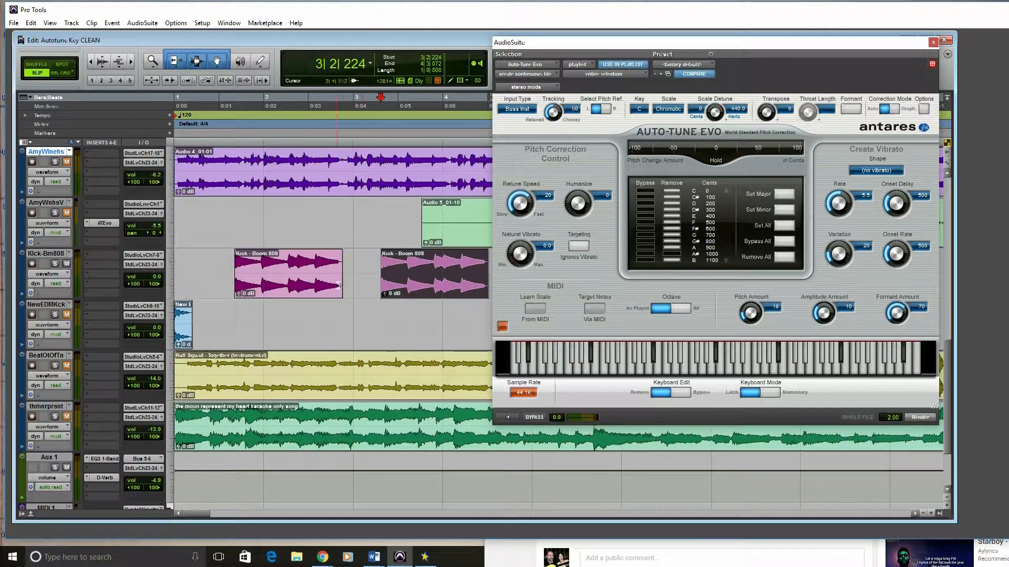
- Render the second kick clip through Auto-Tune Evo and set its playback to start from 3|1|643
{"action": "left_click_drag", "start_coordinate": [360, 98], "coordinate": [369, 98]}
{"action": "left_click", "coordinate": [424, 298]}
{"action": "left_click", "coordinate": [920, 417]}
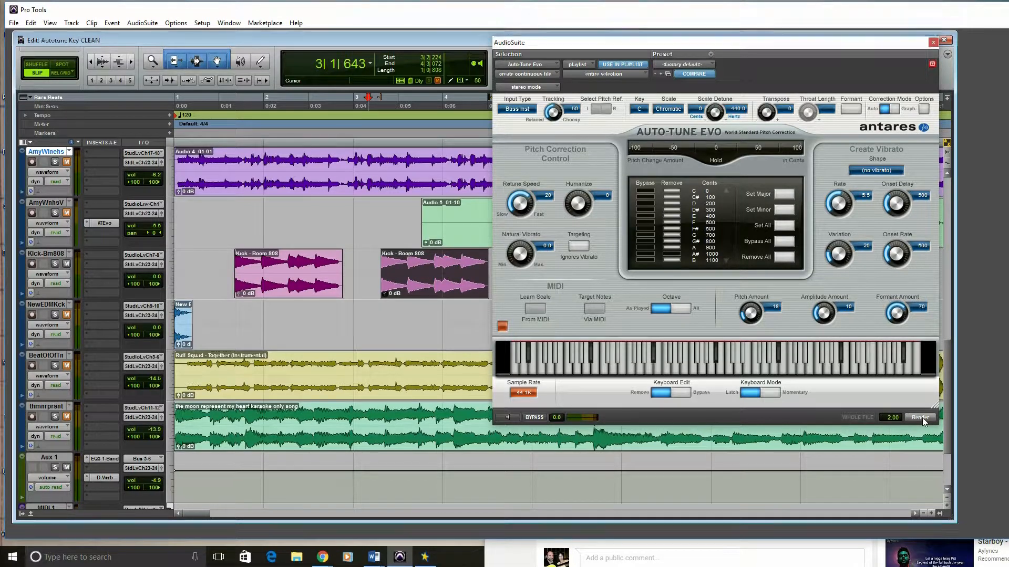
{"action": "key", "text": "space"}
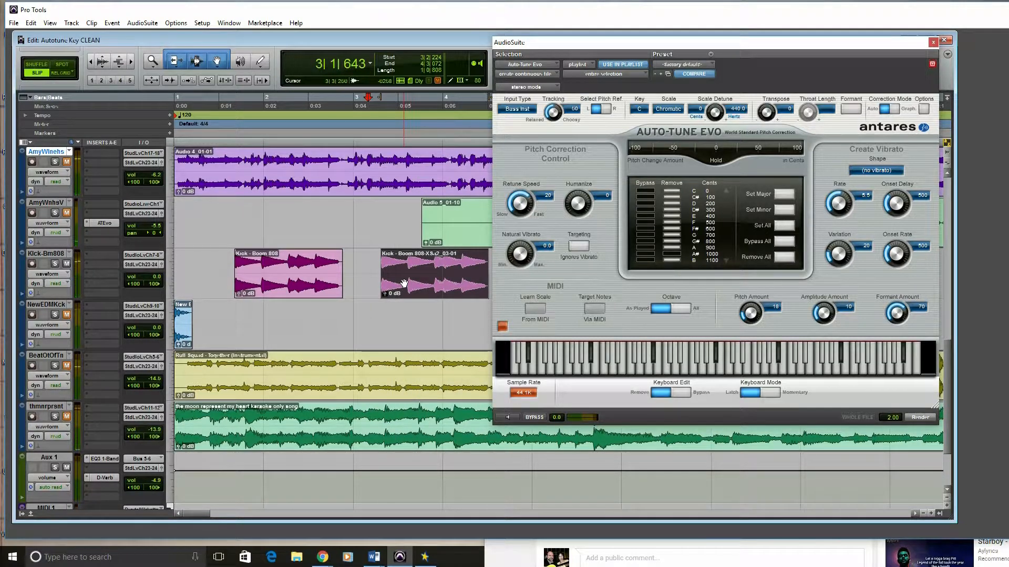
- Audition the unprocessed first kick clip with the song repeatedly from around 1|3|335
{"action": "left_click", "coordinate": [220, 106]}
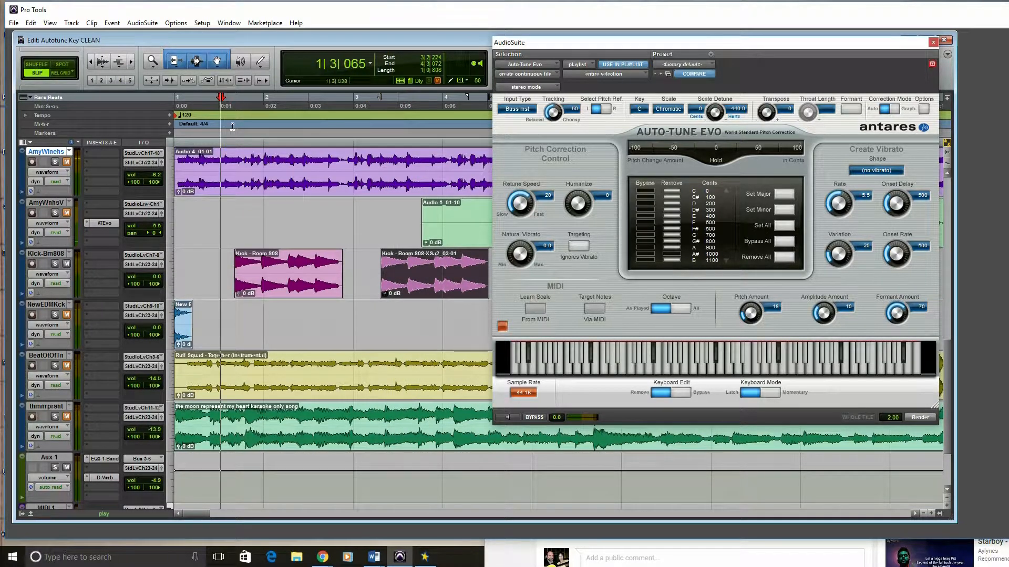
{"action": "key", "text": "space"}
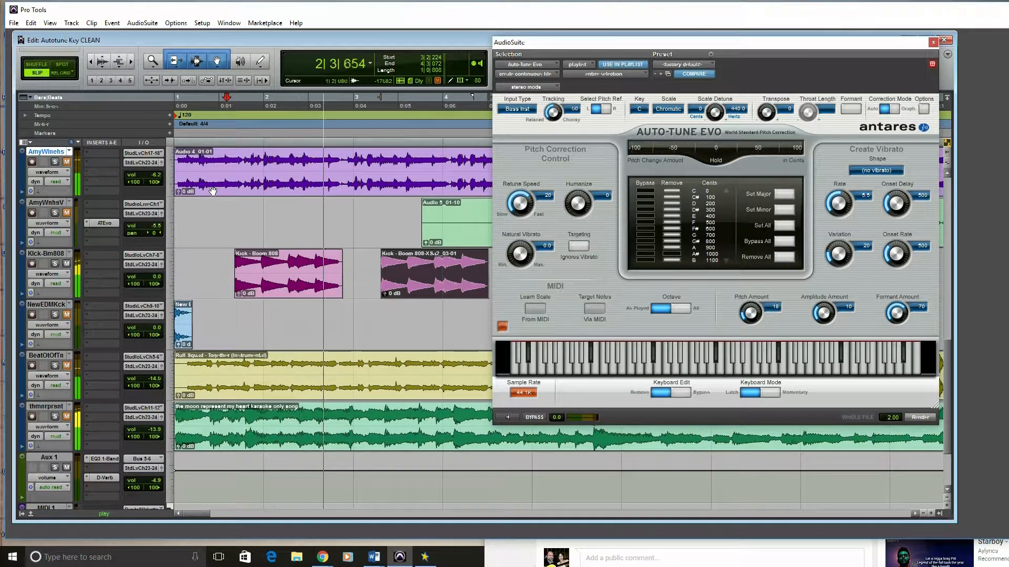
{"action": "key", "text": "space"}
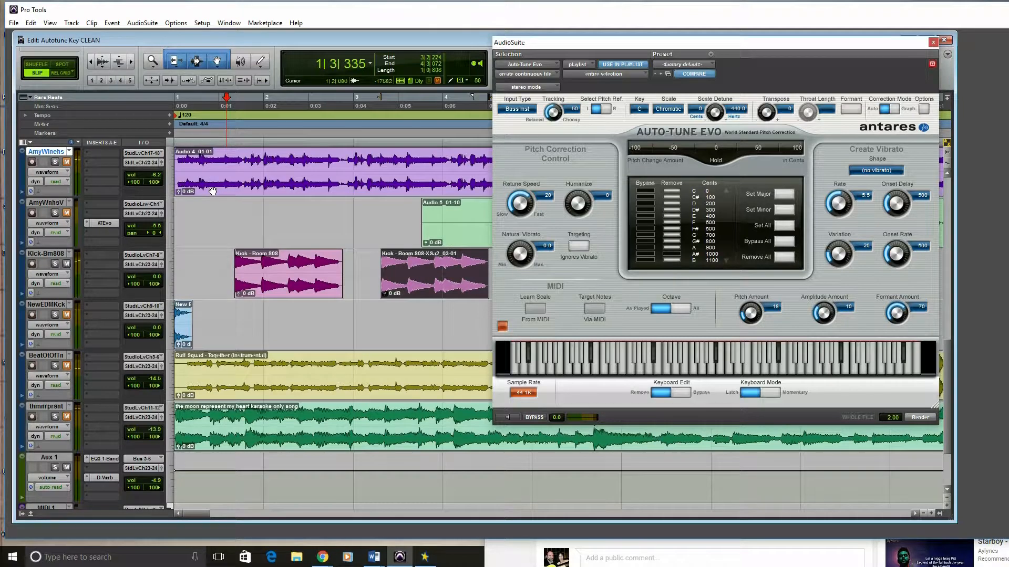
{"action": "key", "text": "space"}
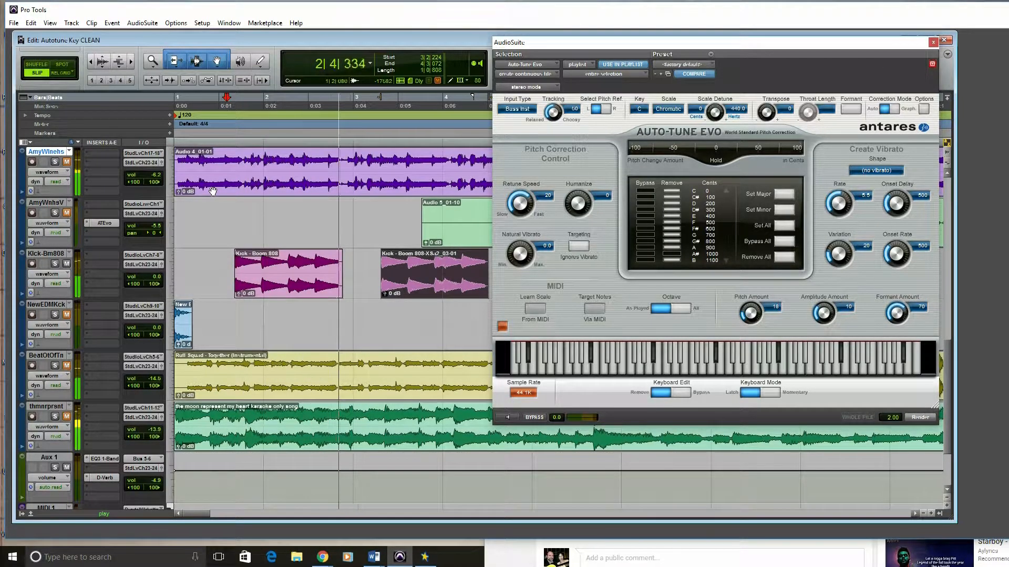
{"action": "key", "text": "space"}
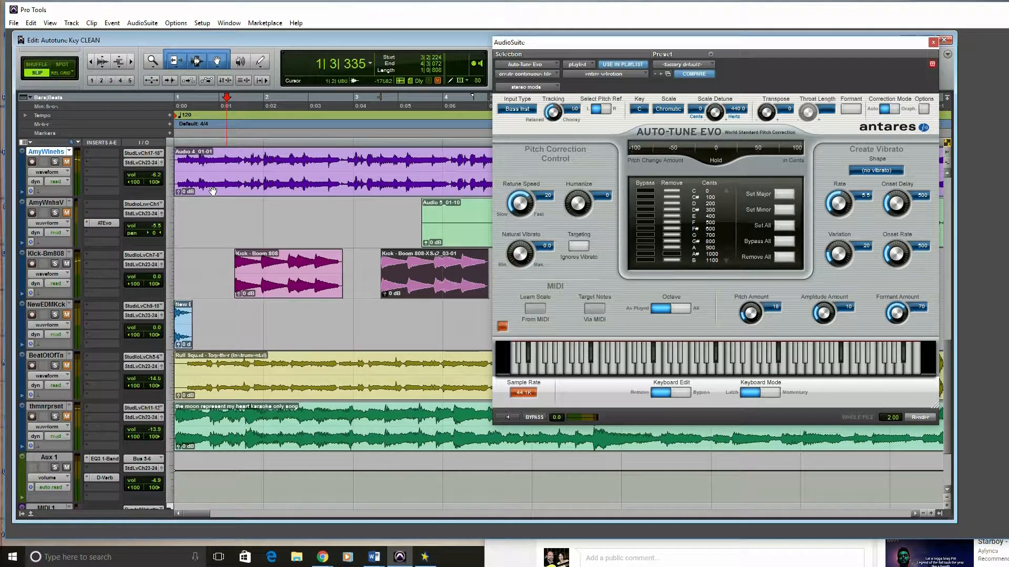
{"action": "key", "text": "space"}
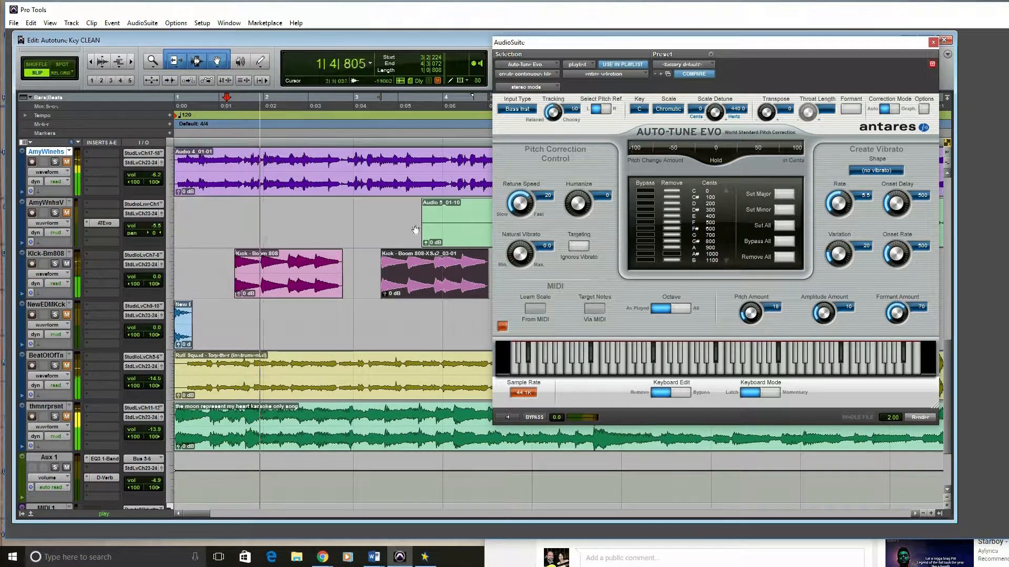
{"action": "key", "text": "space"}
- Play the rendered second kick from 3|1|733 and move the AudioSuite window off the Kick-Bm808 clips
{"action": "left_click", "coordinate": [369, 100]}
{"action": "key", "text": "space"}
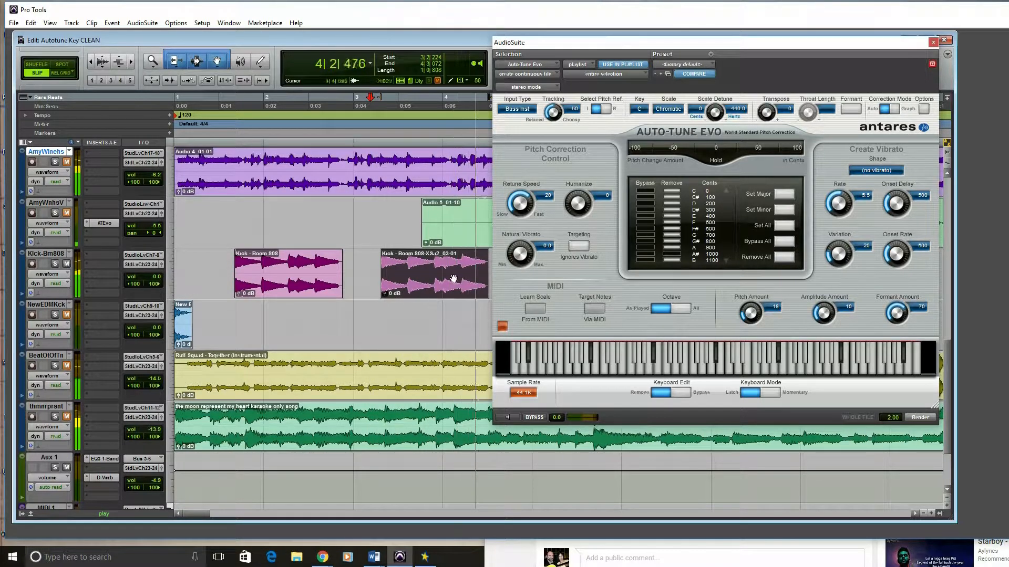
{"action": "key", "text": "space"}
{"action": "left_click_drag", "start_coordinate": [700, 43], "coordinate": [754, 43]}
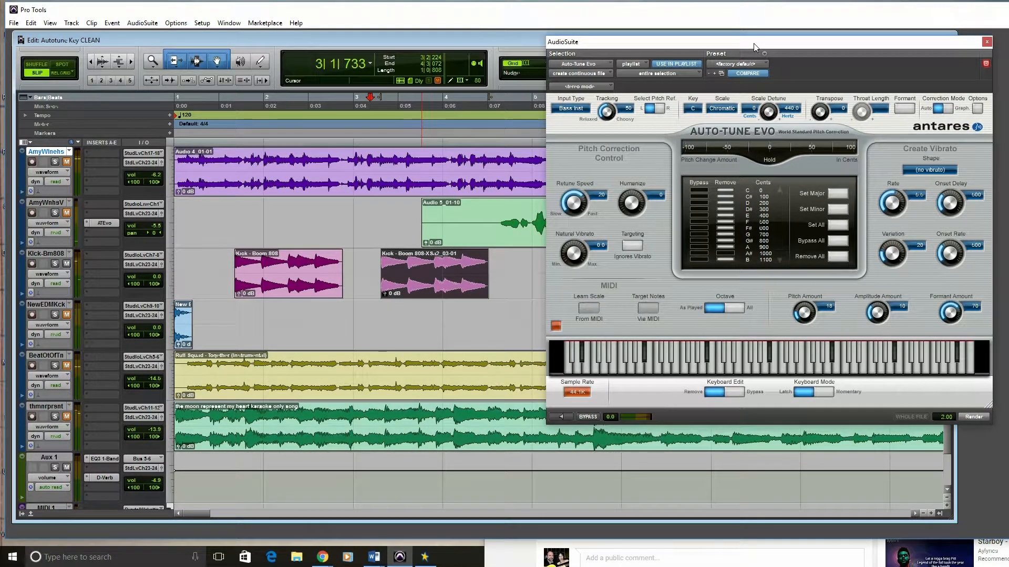
- Select the rendered kick clip and replay the original first kick from 1|3|155 for comparison
{"action": "left_click", "coordinate": [222, 105]}
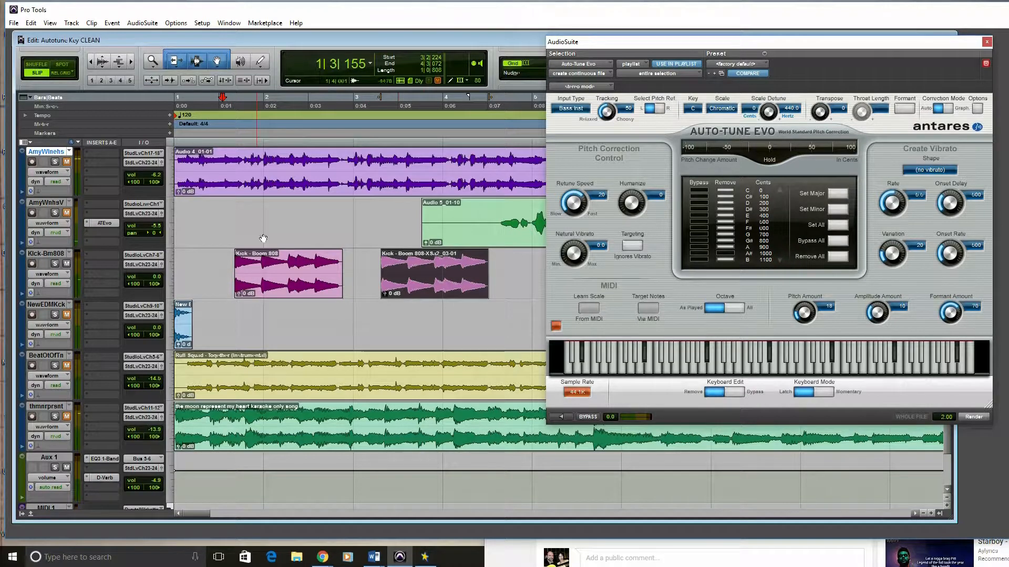
{"action": "left_click", "coordinate": [505, 269]}
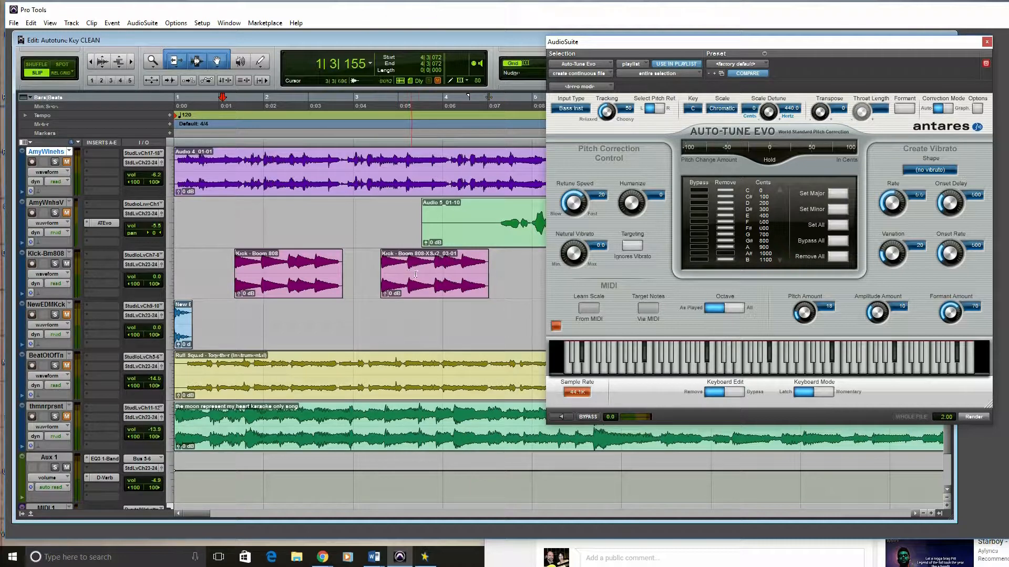
{"action": "left_click", "coordinate": [423, 297]}
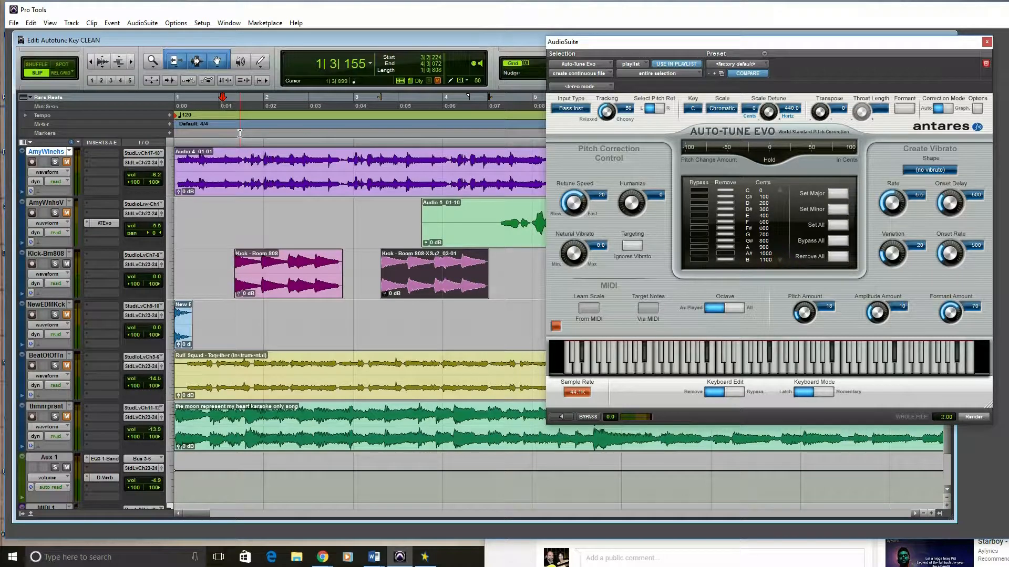
{"action": "key", "text": "space"}
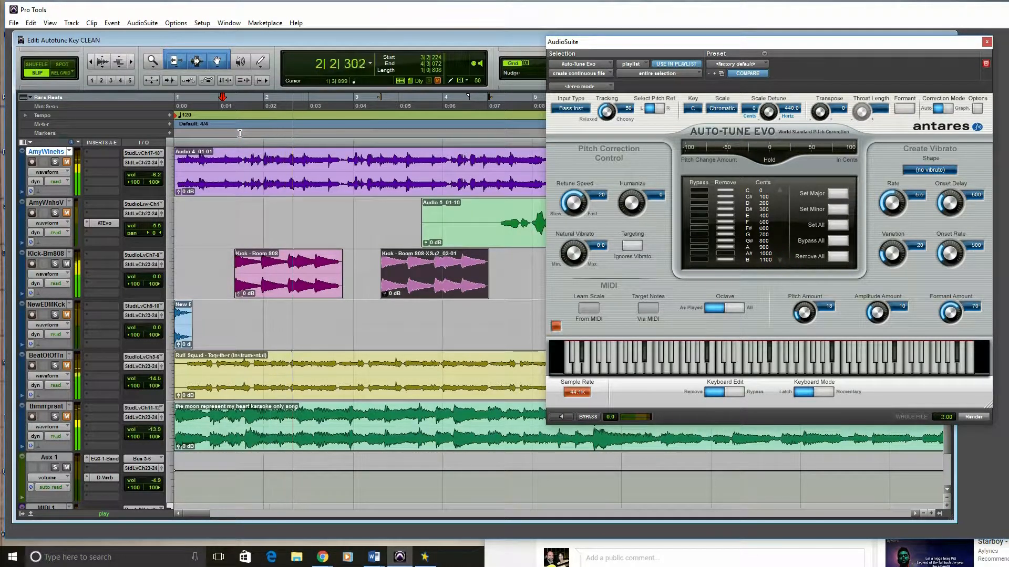
{"action": "key", "text": "space"}
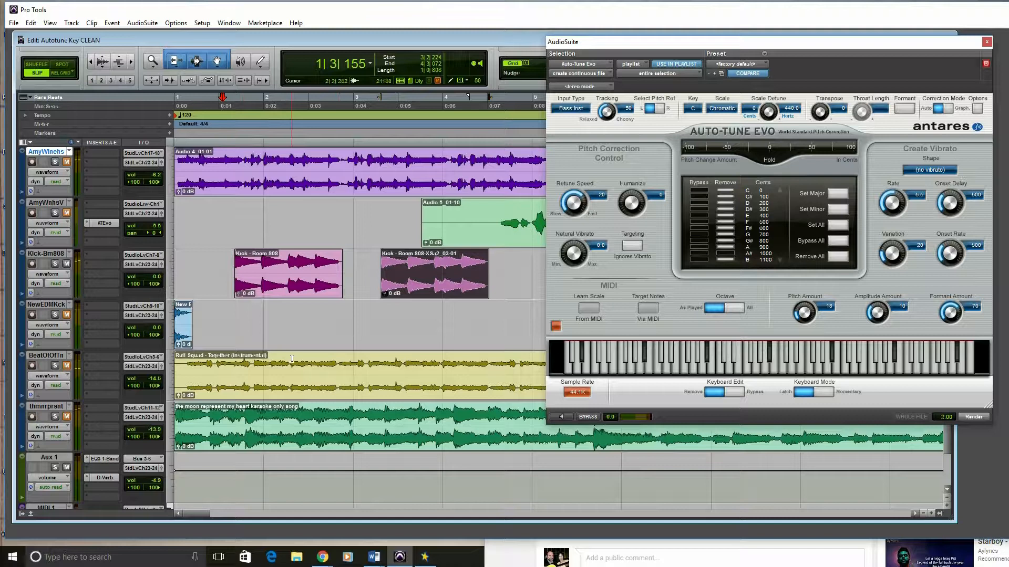
- Copy the original Kick - Boom 808 clip to 4|3|950 on its track and reposition the AudioSuite window clear of it
{"action": "left_click_drag", "start_coordinate": [276, 296], "coordinate": [551, 285]}
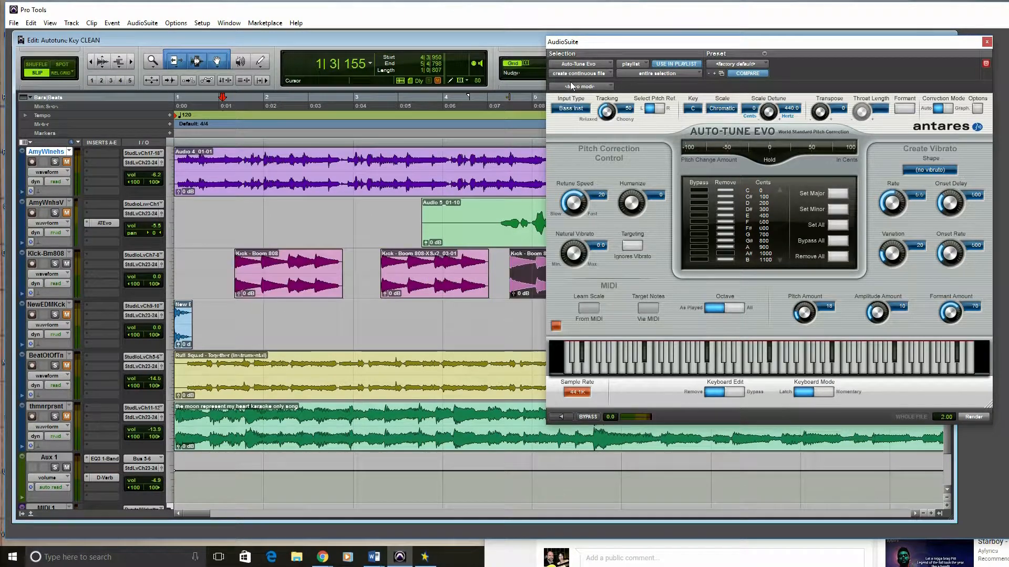
{"action": "left_click_drag", "start_coordinate": [650, 47], "coordinate": [970, 68]}
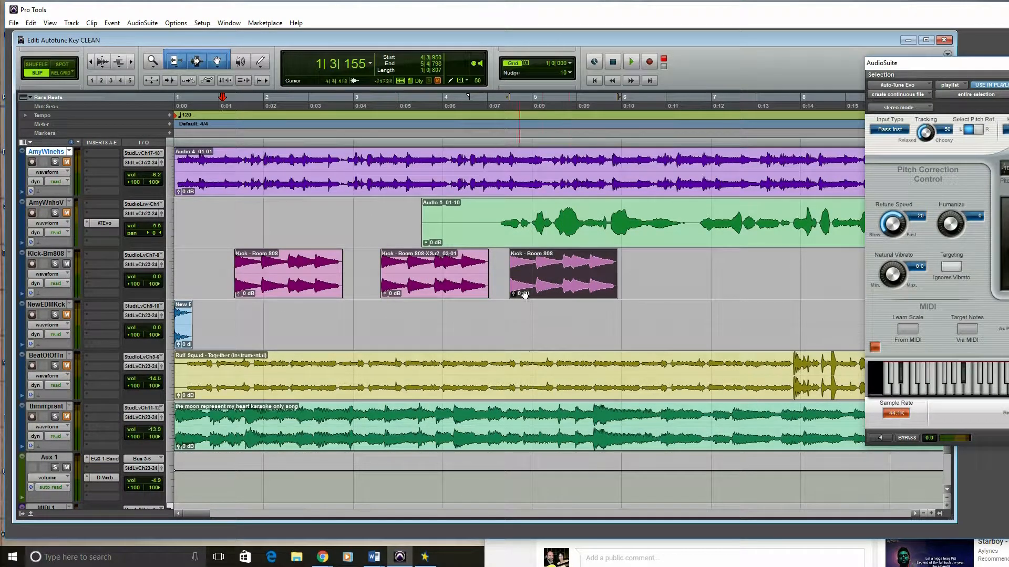
{"action": "left_click_drag", "start_coordinate": [903, 62], "coordinate": [710, 74]}
- Render the third kick clip with C# kept in the scale instead of A#, and play it from 4|3|634
{"action": "left_click", "coordinate": [850, 228]}
{"action": "left_click", "coordinate": [850, 286]}
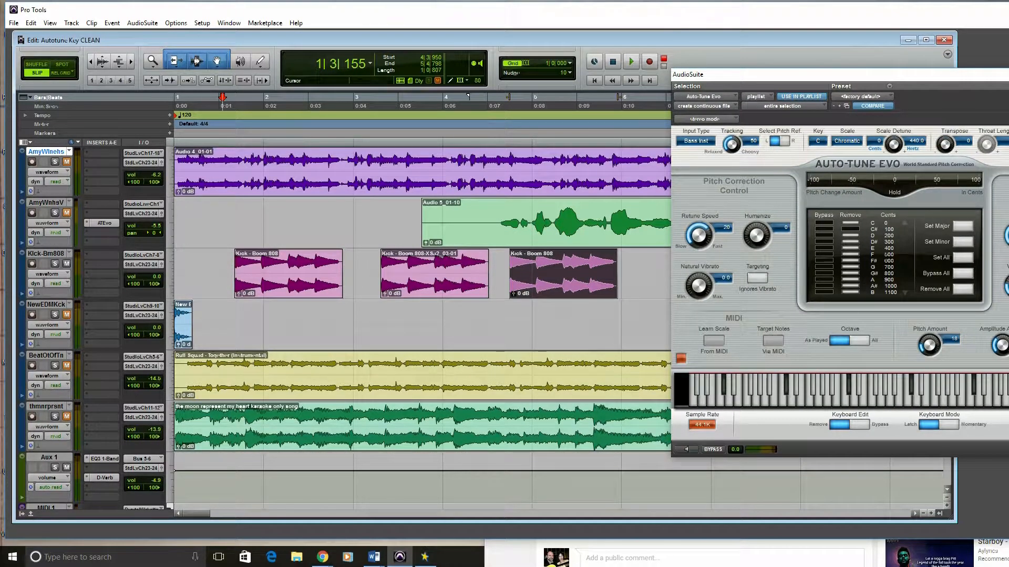
{"action": "key", "text": "space"}
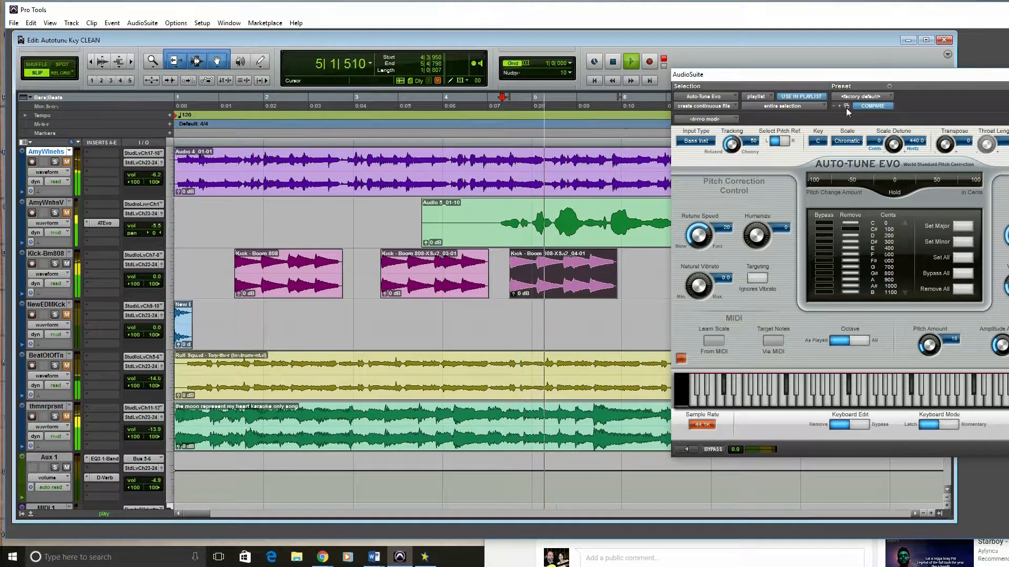
{"action": "key", "text": "space"}
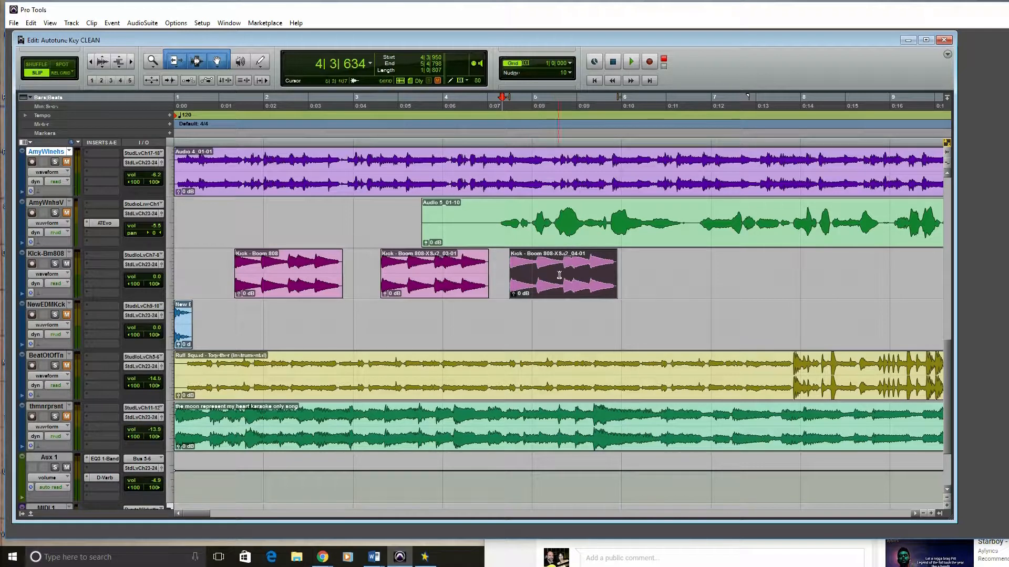
- Play the two tuned kick clips in sequence with the song from 3|2|472
{"action": "left_click", "coordinate": [390, 107]}
{"action": "key", "text": "space"}
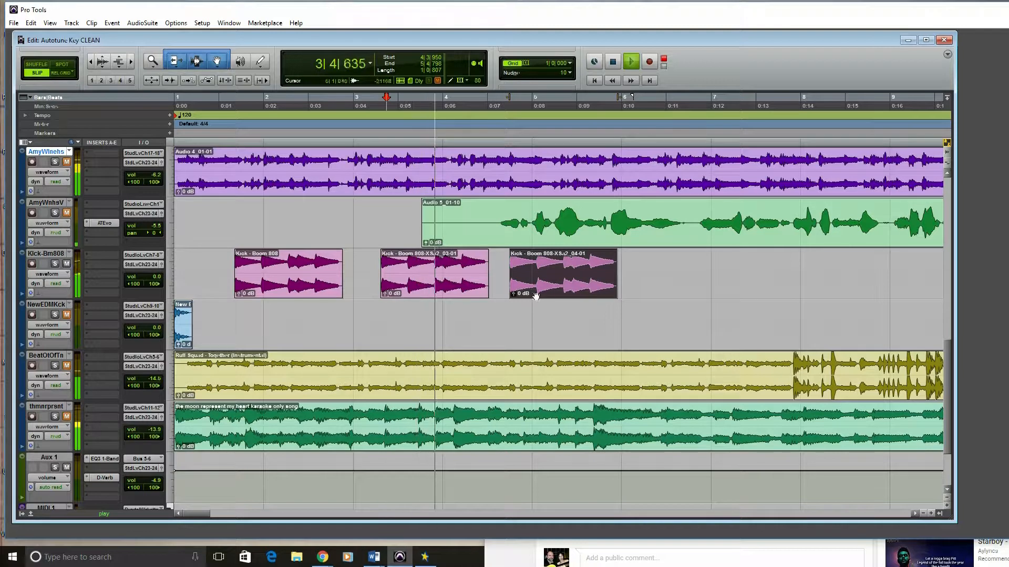
{"action": "key", "text": "space"}
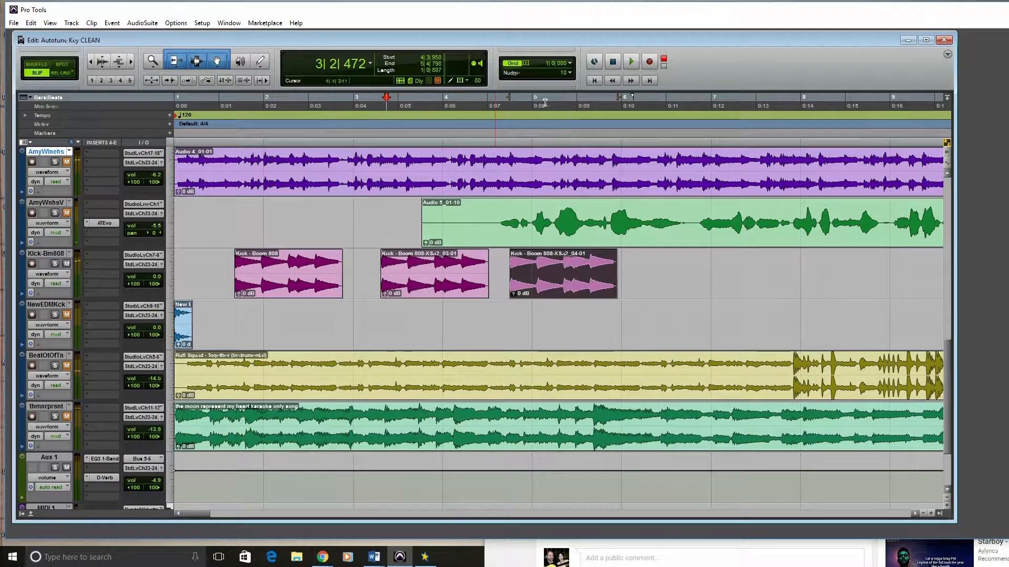
- Extend the third kick clip's selection into the empty space after it and open the Pitch Shift AudioSuite plug-in
{"action": "left_click_drag", "start_coordinate": [700, 266], "coordinate": [618, 265]}
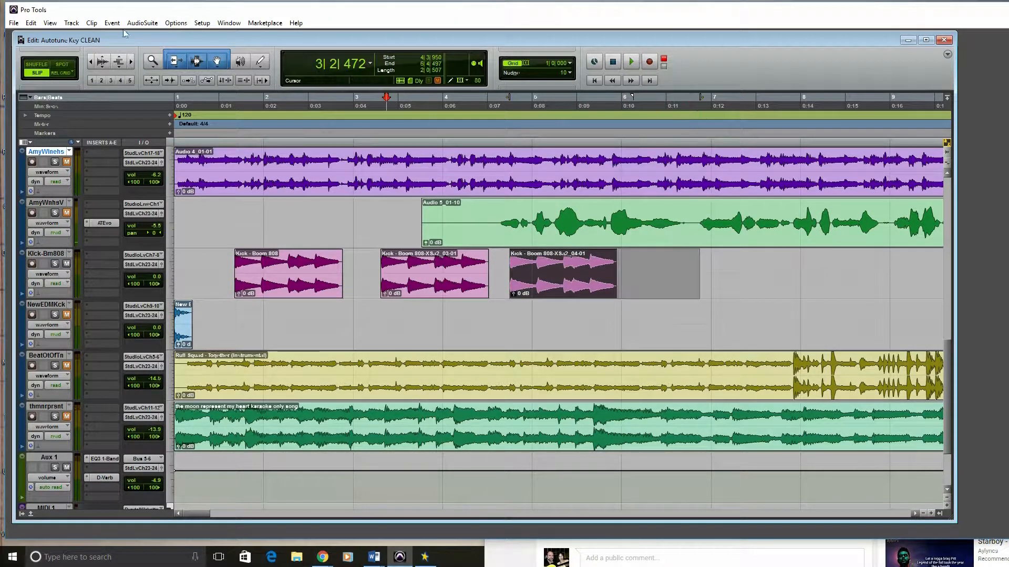
{"action": "left_click", "coordinate": [137, 23]}
{"action": "mouse_move", "coordinate": [178, 60]}
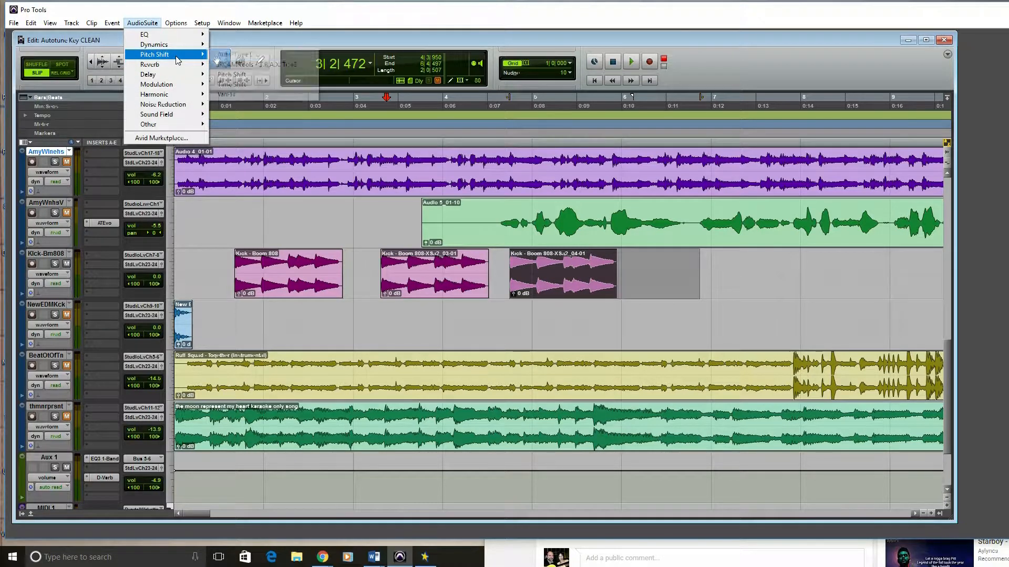
{"action": "left_click", "coordinate": [234, 74]}
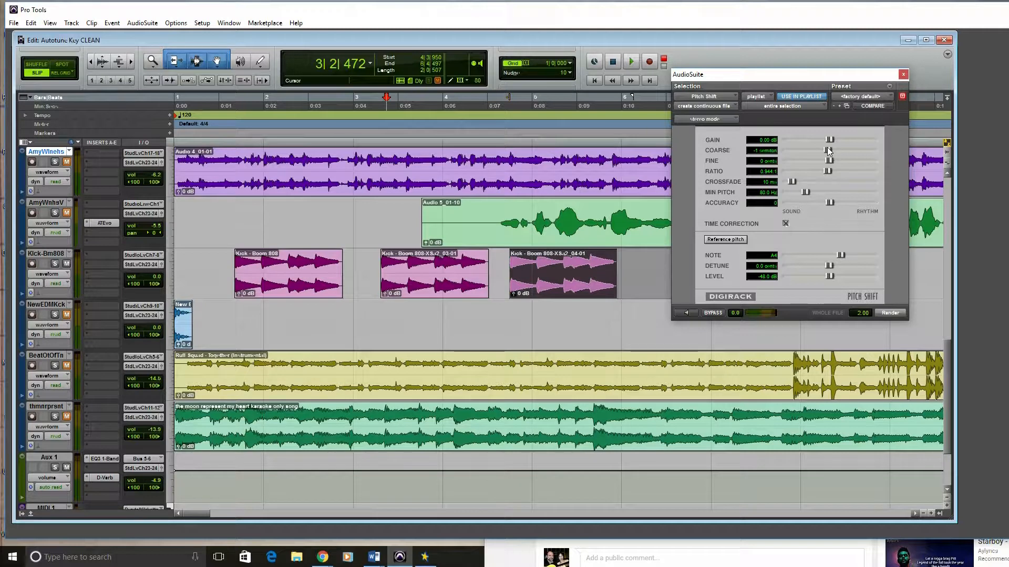
- Set the coarse pitch to -4 semitones with time correction off and render the selected kick
{"action": "left_click", "coordinate": [827, 148]}
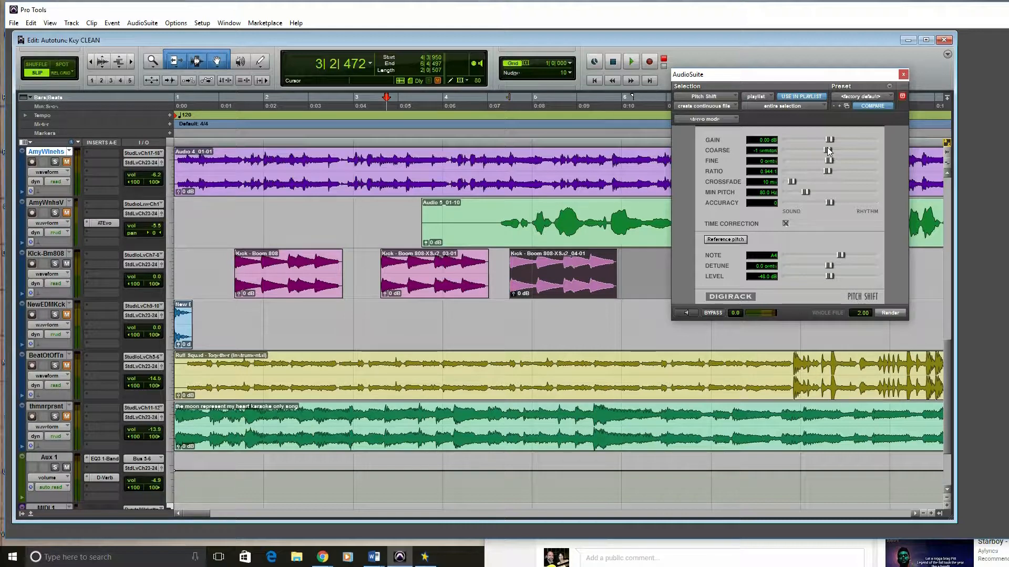
{"action": "left_click_drag", "start_coordinate": [827, 147], "coordinate": [823, 148]}
{"action": "left_click", "coordinate": [785, 224]}
{"action": "left_click", "coordinate": [785, 223]}
{"action": "left_click", "coordinate": [785, 224]}
{"action": "left_click", "coordinate": [893, 314]}
- Play the rendered third kick with the song from 4|3|544 and close the AudioSuite window
{"action": "key", "text": "space"}
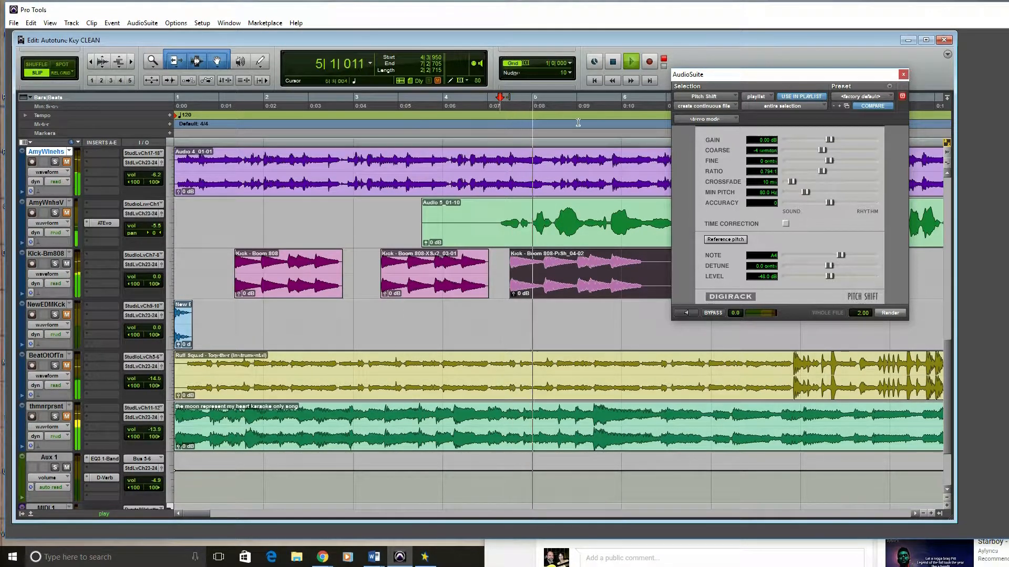
{"action": "left_click", "coordinate": [904, 75]}
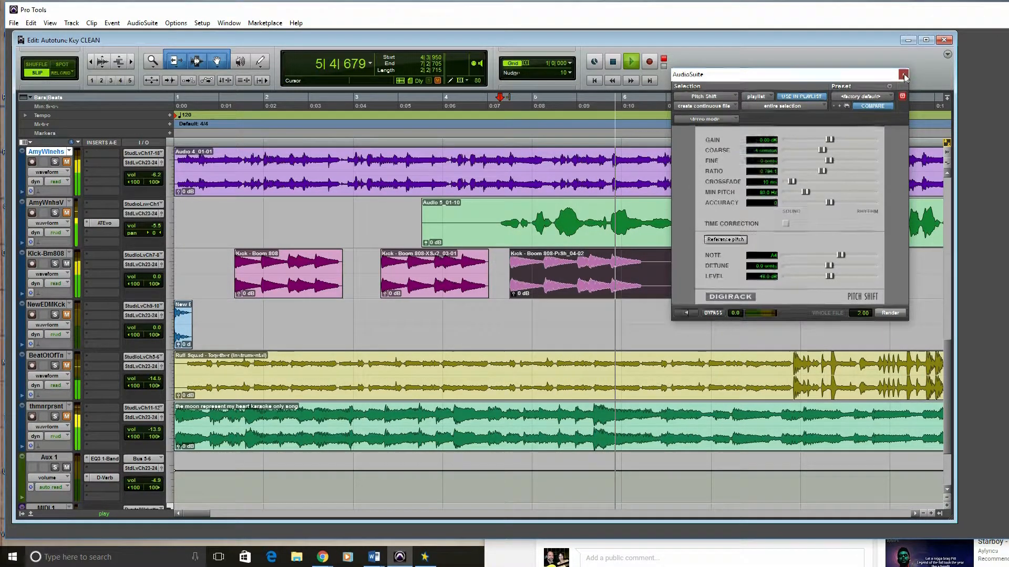
{"action": "key", "text": "space"}
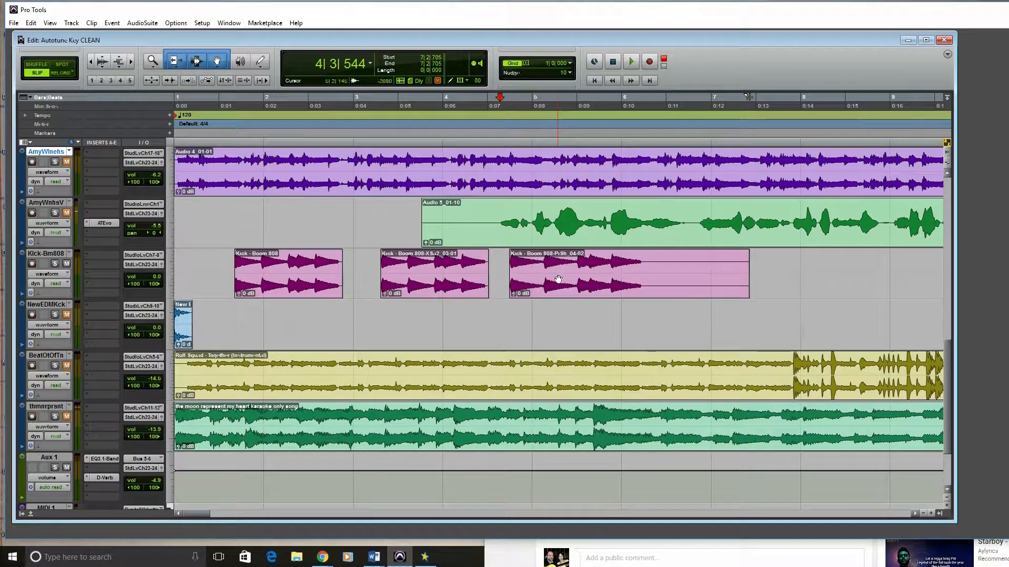
- Cut the pitched-down third kick clip back to its first hit and play it with the song from 4|3|341
{"action": "left_click", "coordinate": [542, 264]}
{"action": "key", "text": "Tab"}
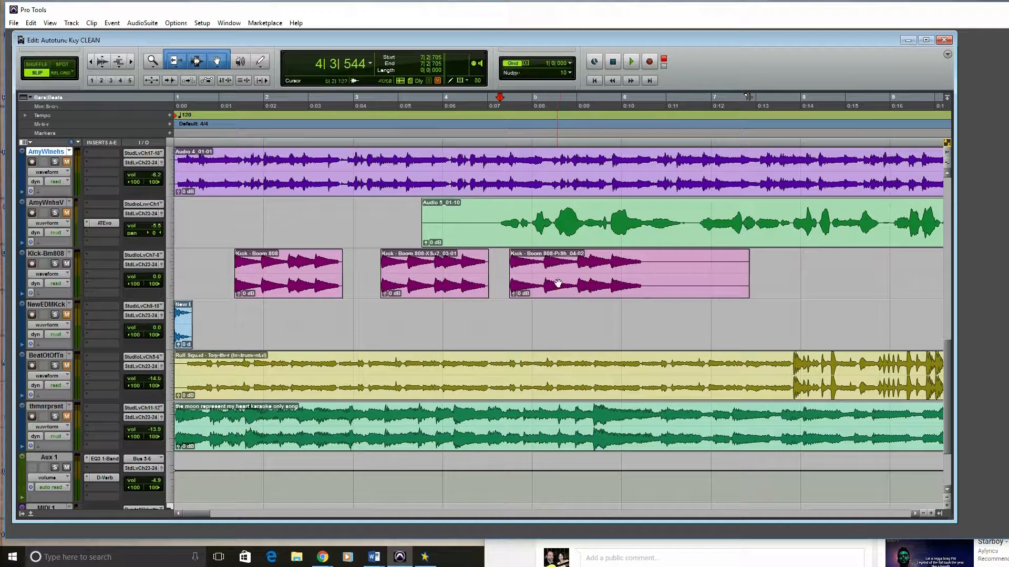
{"action": "left_click", "coordinate": [575, 287]}
{"action": "key", "text": "Delete"}
{"action": "left_click", "coordinate": [511, 255]}
{"action": "left_click", "coordinate": [542, 254]}
{"action": "left_click", "coordinate": [495, 110]}
{"action": "key", "text": "space"}
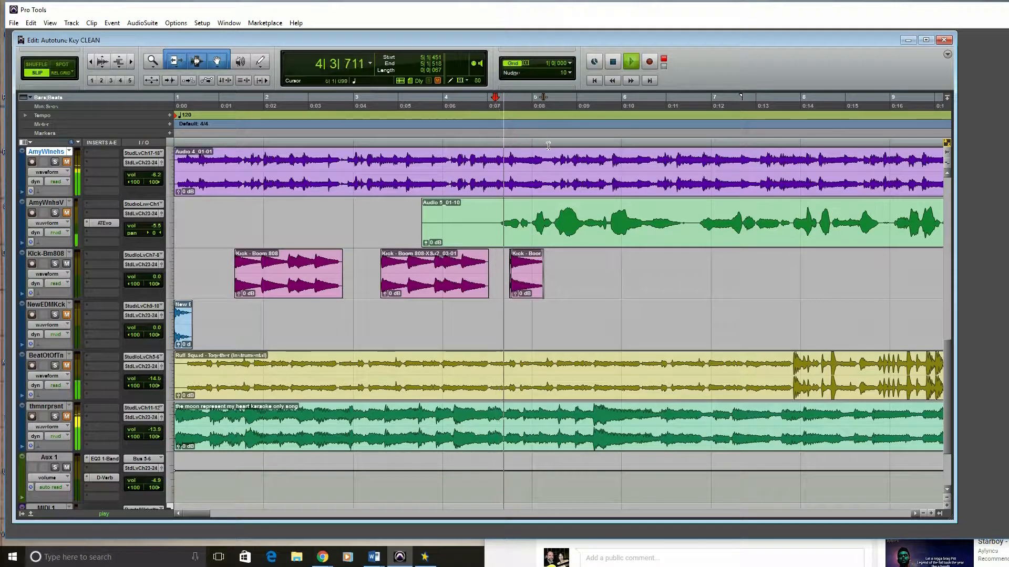
{"action": "key", "text": "space"}
{"action": "key", "text": "space"}
- Fade out the end of the shortened kick clip from 5|1|112 to 5|1|428 and replay it with the song from 4|3|341
{"action": "left_click_drag", "start_coordinate": [557, 264], "coordinate": [534, 255]}
{"action": "key", "text": "Delete"}
{"action": "key", "text": "space"}
{"action": "key", "text": "space"}
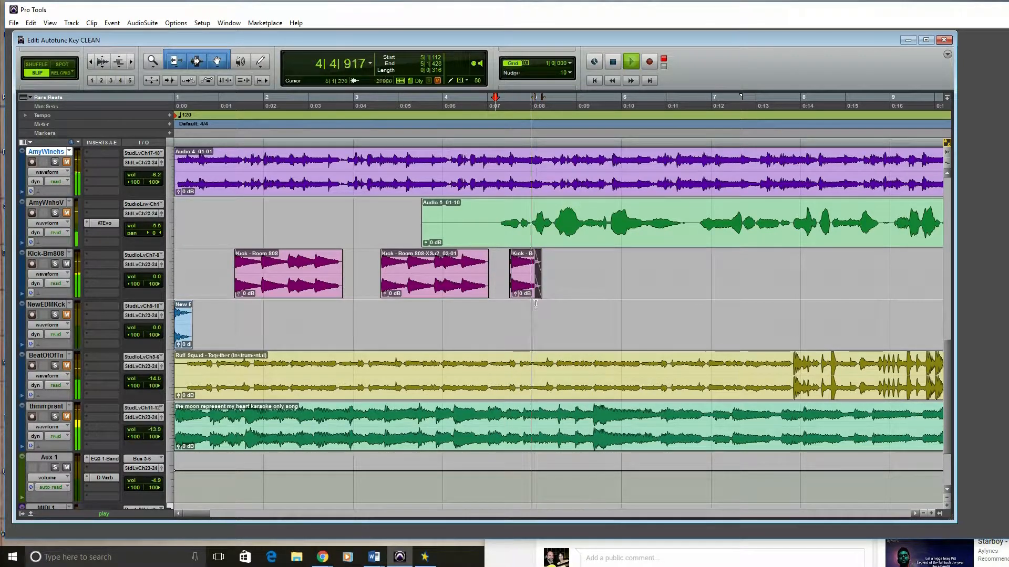
{"action": "key", "text": "space"}
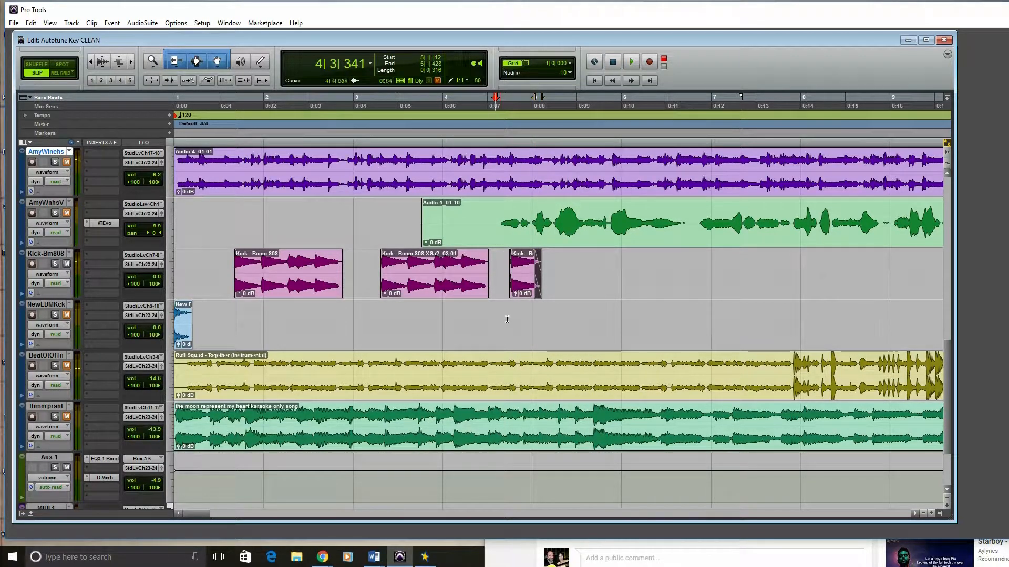
{"action": "key", "text": "space"}
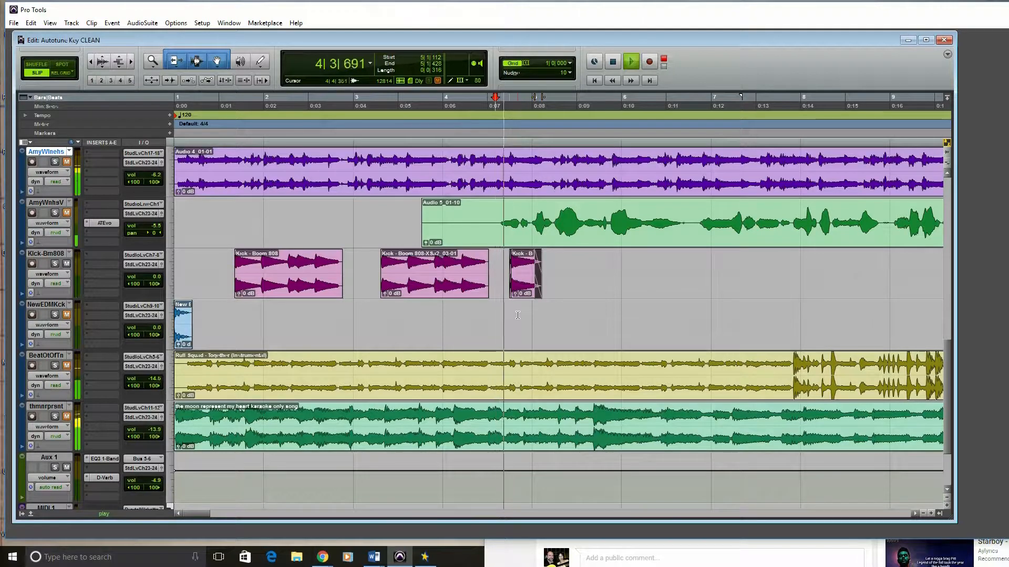
{"action": "key", "text": "space"}
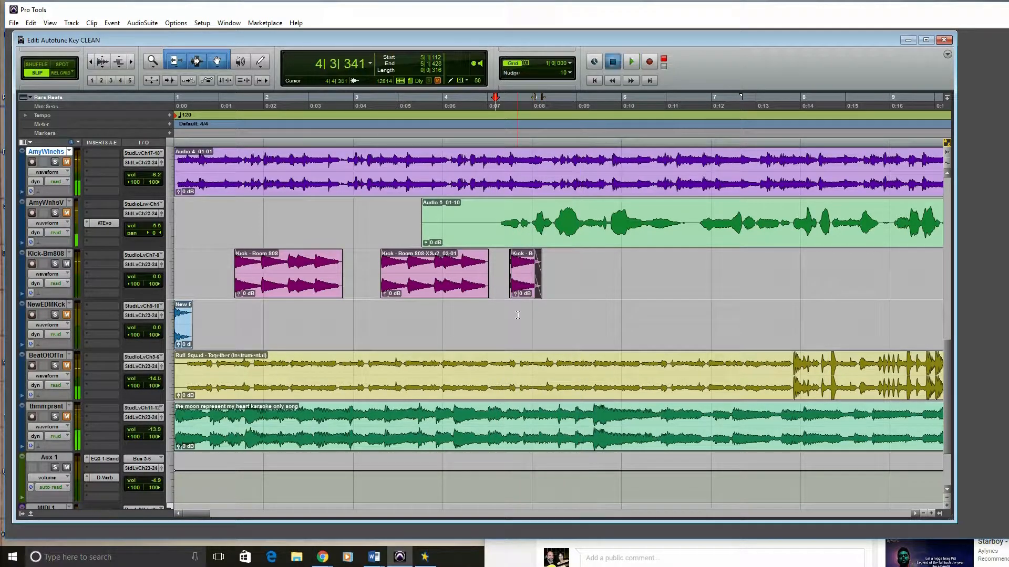
{"action": "key", "text": "space"}
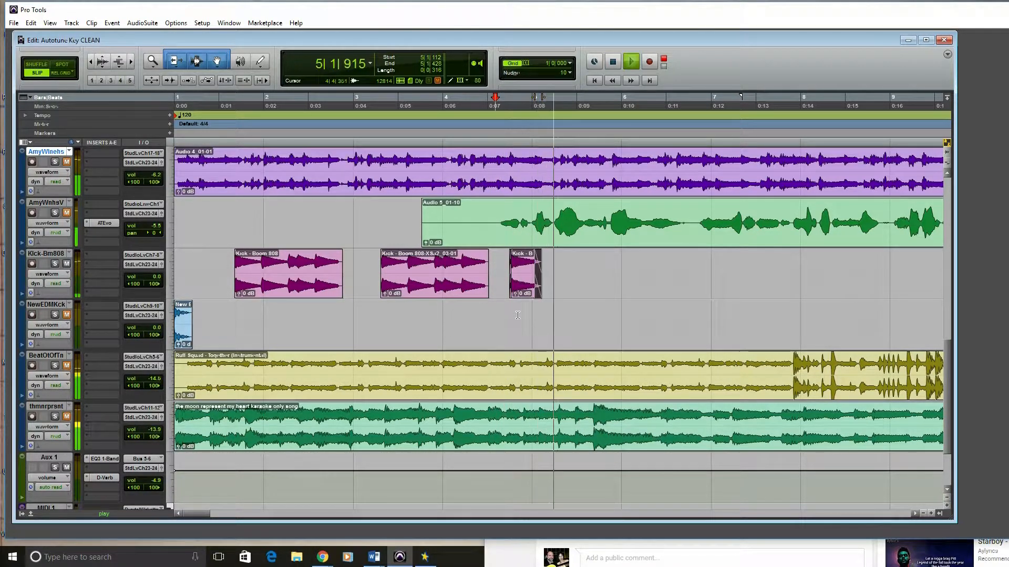
{"action": "key", "text": "space"}
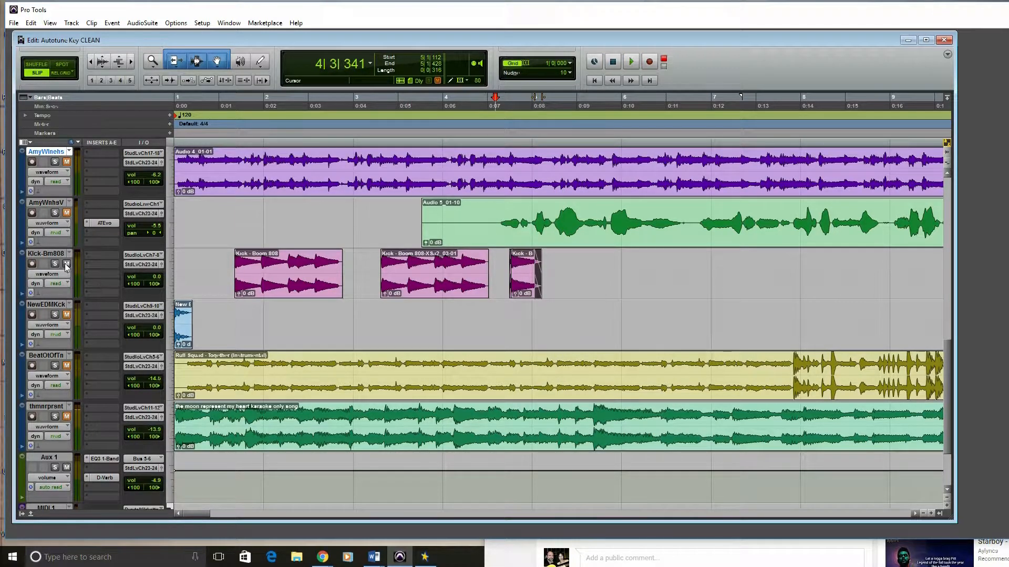
- Return to the session start at 1|1|000 and play the karaoke song with the MIDI track ready for input
{"action": "scroll", "coordinate": [294, 286], "scroll_direction": "up", "scroll_amount": 2}
{"action": "scroll", "coordinate": [304, 281], "scroll_direction": "down", "scroll_amount": 2}
{"action": "scroll", "coordinate": [311, 285], "scroll_direction": "up", "scroll_amount": 6}
{"action": "scroll", "coordinate": [349, 280], "scroll_direction": "up", "scroll_amount": 2}
{"action": "scroll", "coordinate": [368, 274], "scroll_direction": "down", "scroll_amount": 11}
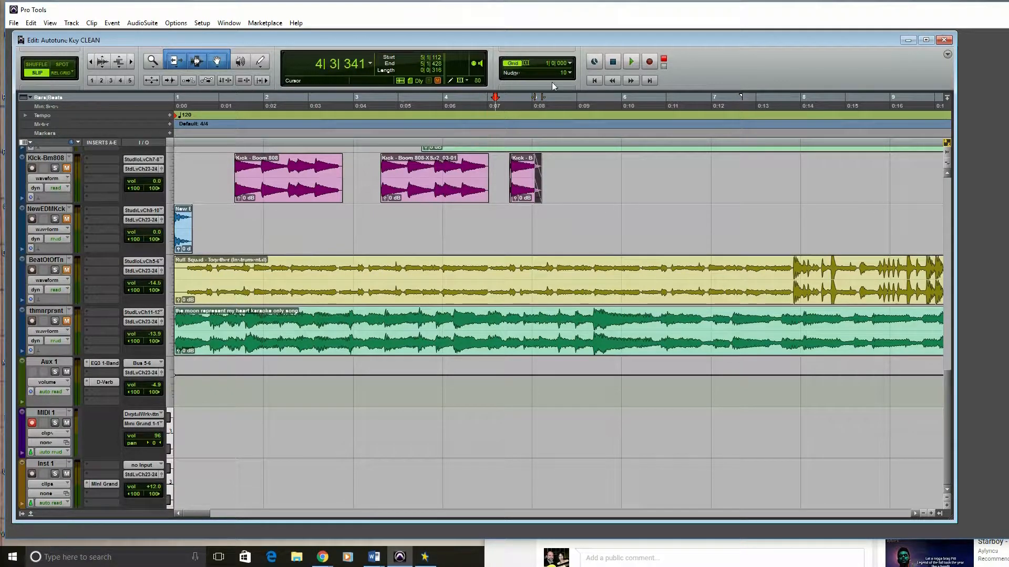
{"action": "left_click", "coordinate": [593, 81]}
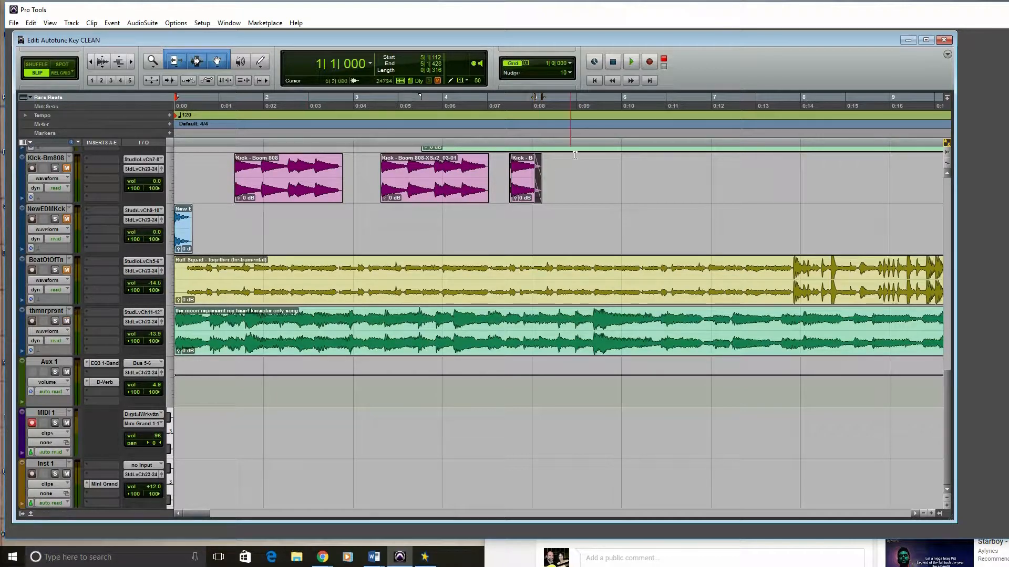
{"action": "key", "text": "space"}
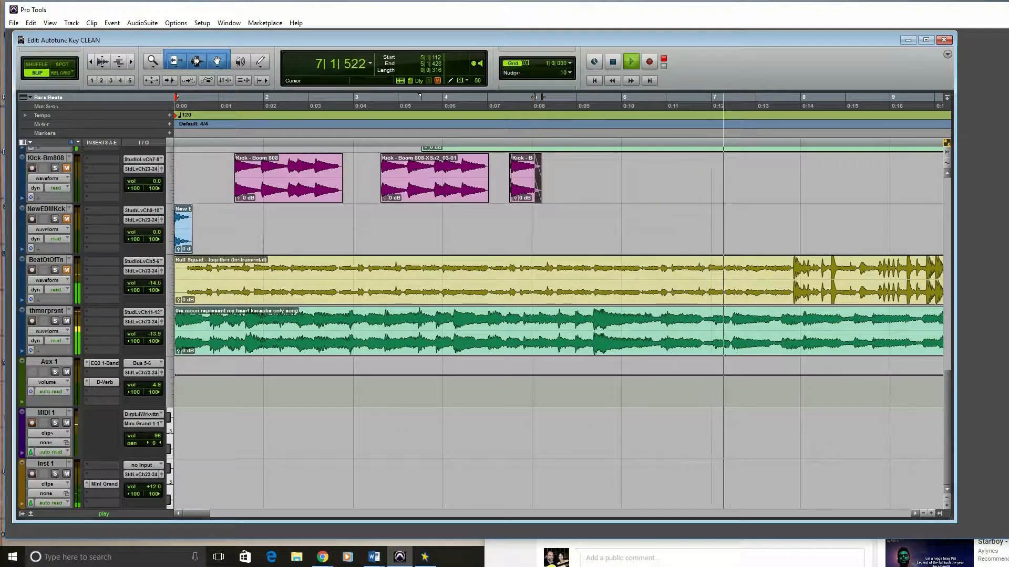
{"action": "key", "text": "space"}
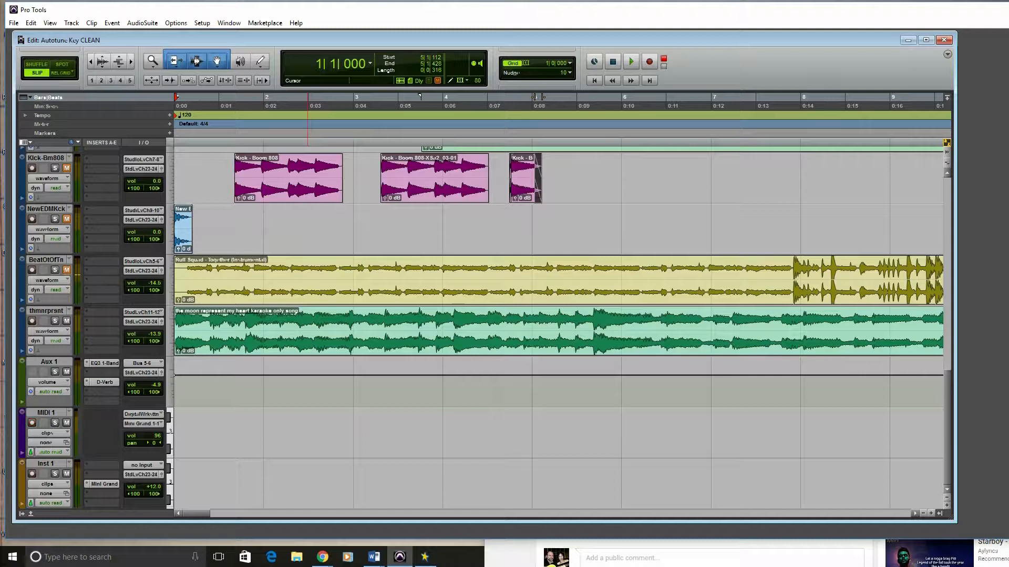
- Open the Mini Grand on the Inst 1 track and play the song from the start to try piano notes against it
{"action": "left_click", "coordinate": [104, 483]}
{"action": "key", "text": "space"}
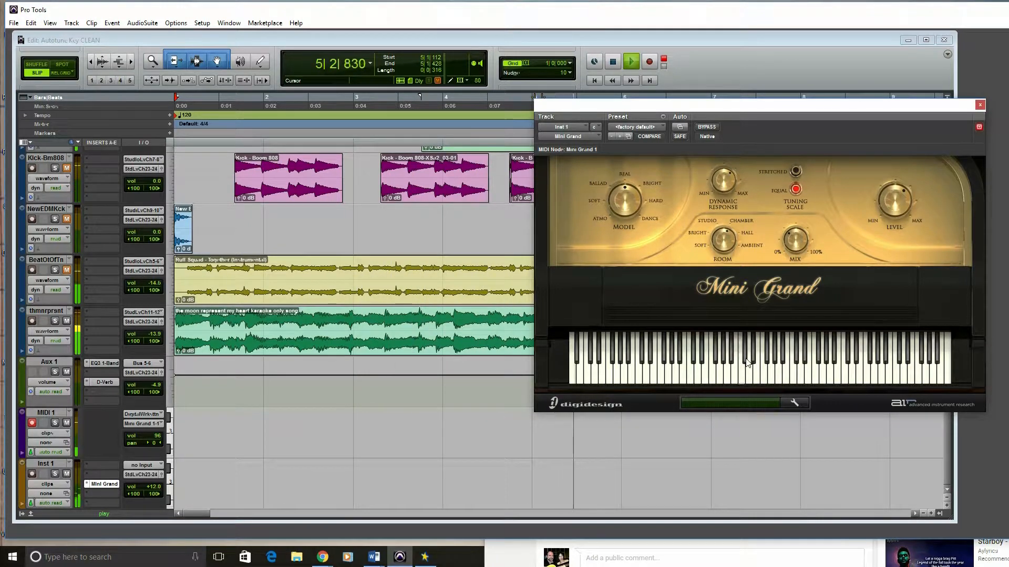
{"action": "key", "text": "space"}
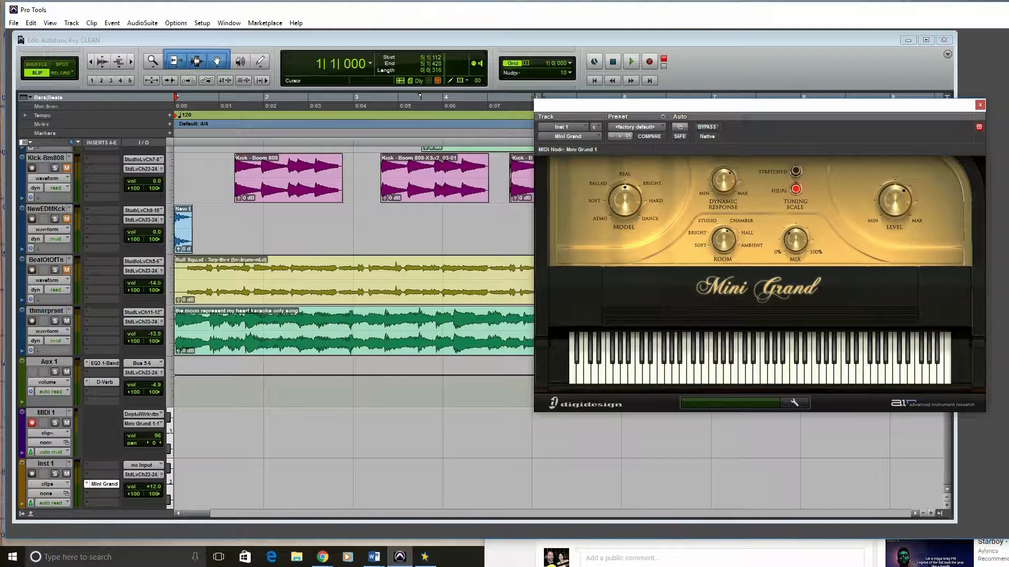
- Mute the thmnrprsnt track, unmute the BeatOtOfTn track, and play the beat from 7|2|720
{"action": "left_click", "coordinate": [67, 321]}
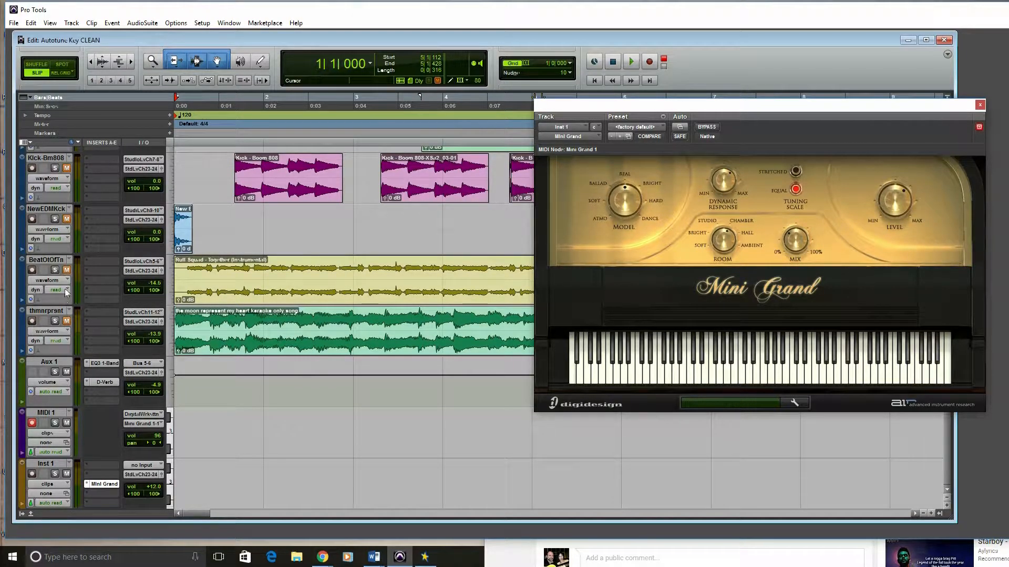
{"action": "left_click", "coordinate": [67, 270]}
{"action": "key", "text": "space"}
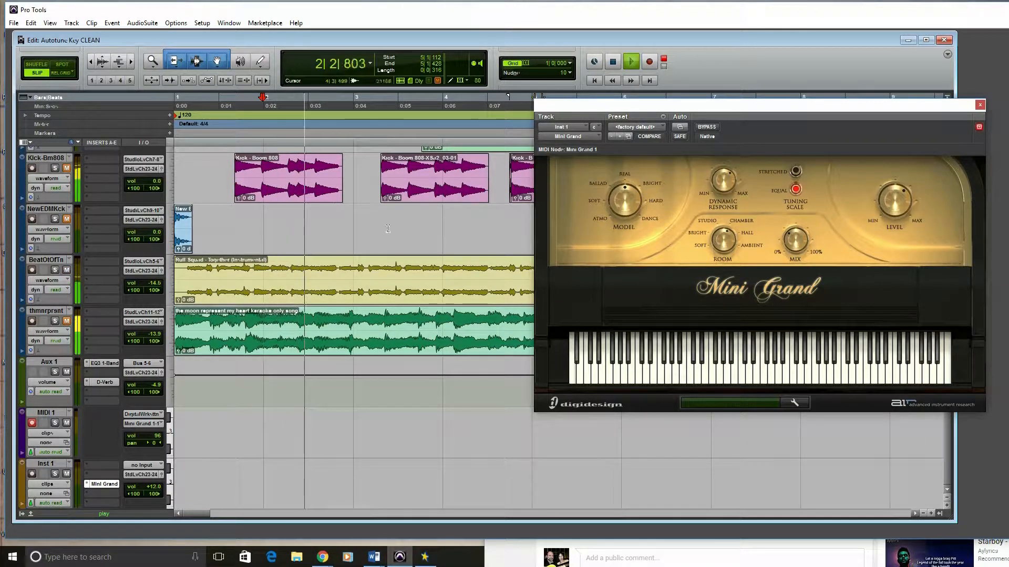
{"action": "left_click", "coordinate": [91, 62]}
{"action": "left_click", "coordinate": [91, 62]}
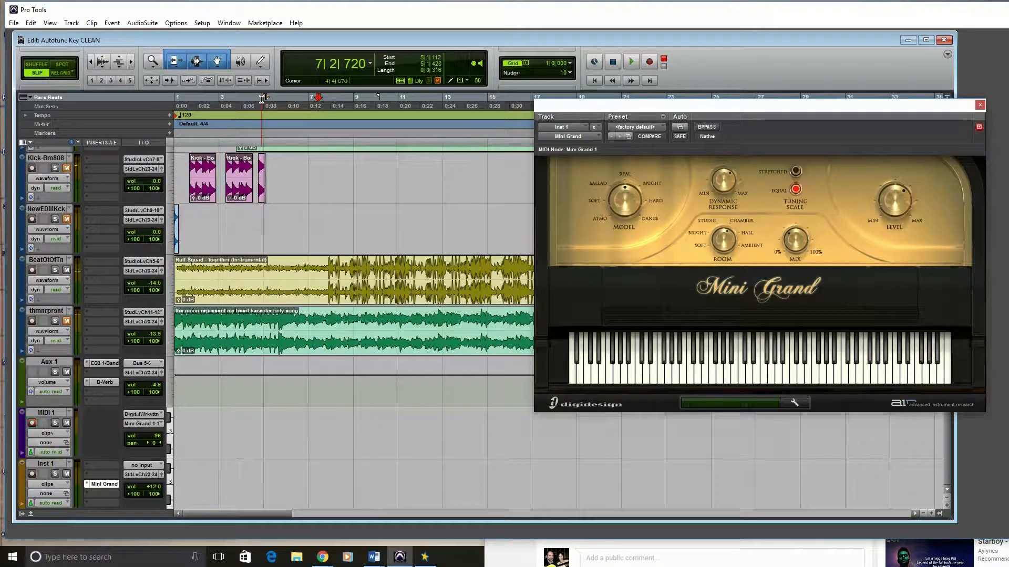
{"action": "key", "text": "space"}
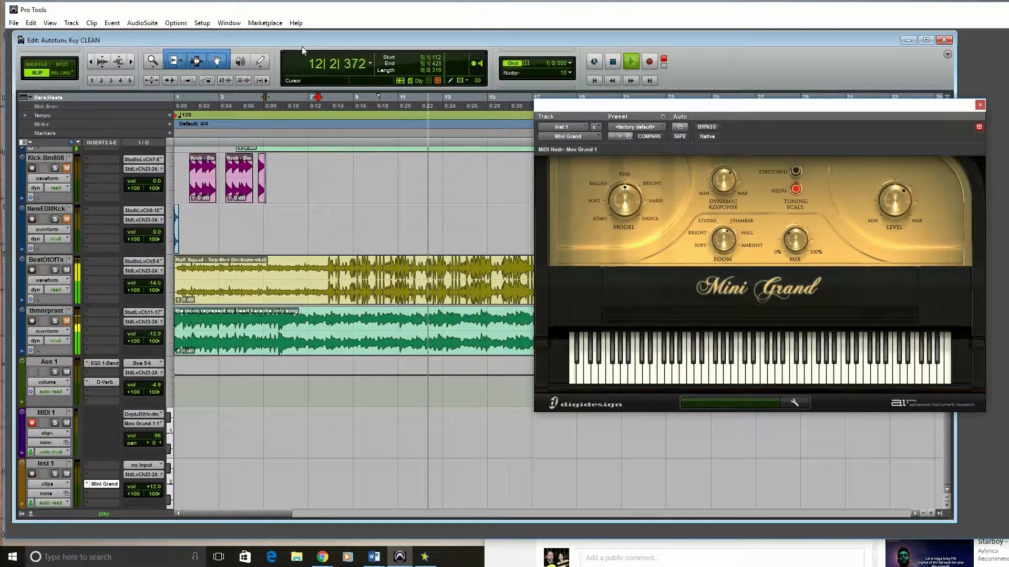
{"action": "key", "text": "space"}
- Play the beat from 8|2|037 while trying notes on the Mini Grand, with the BeatOtOfTn track volume set to -7.0
{"action": "left_click", "coordinate": [336, 100]}
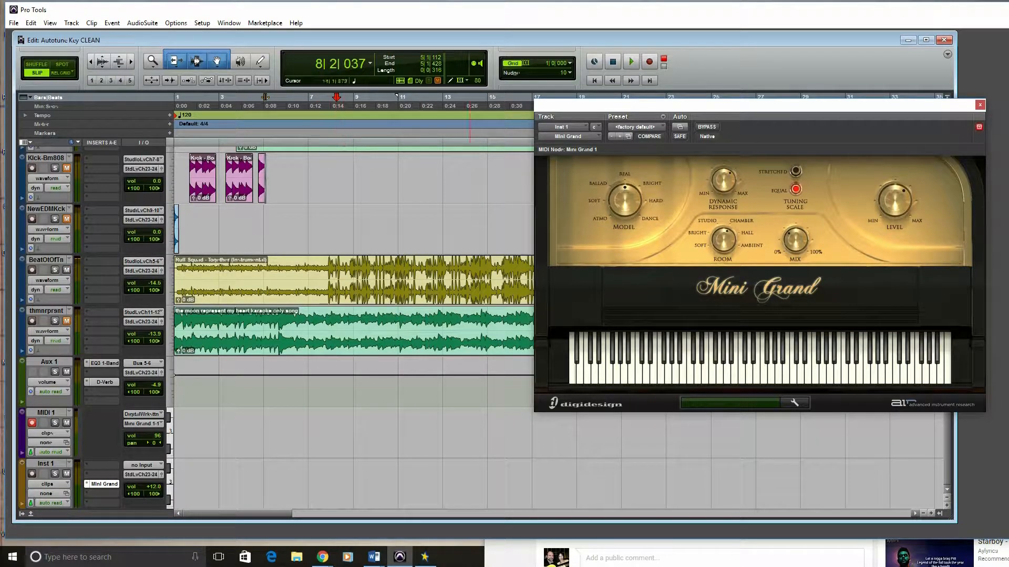
{"action": "key", "text": "space"}
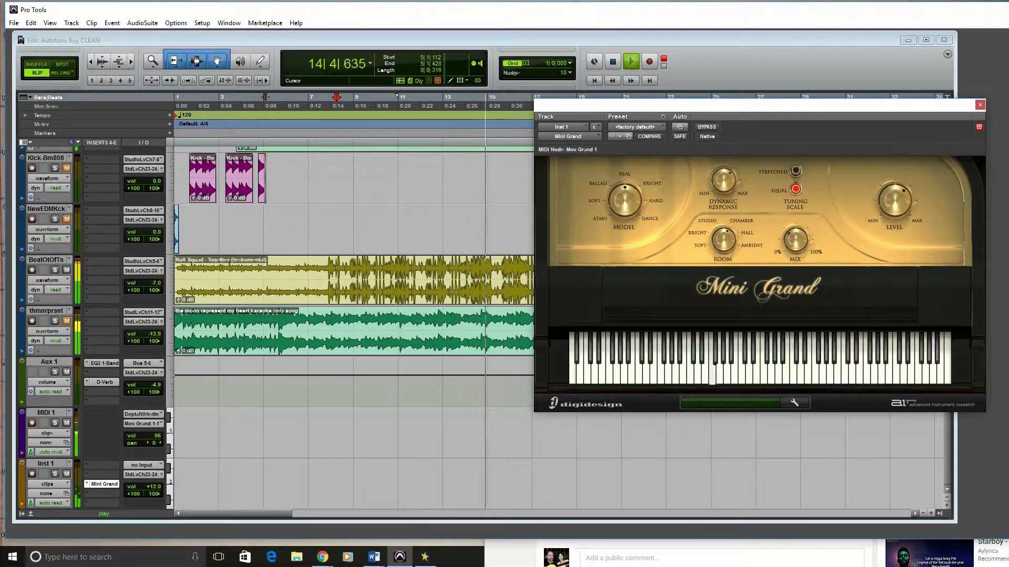
{"action": "key", "text": "space"}
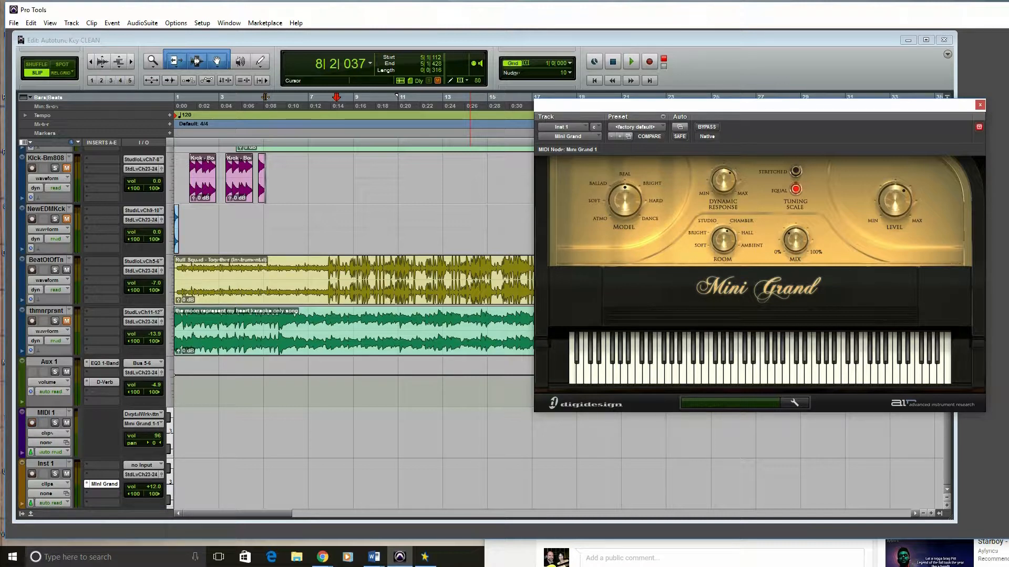
- Move the playback start to 8|3|792, select the MIDI 1 track, and play the beat
{"action": "left_click", "coordinate": [316, 101]}
{"action": "left_click", "coordinate": [348, 106]}
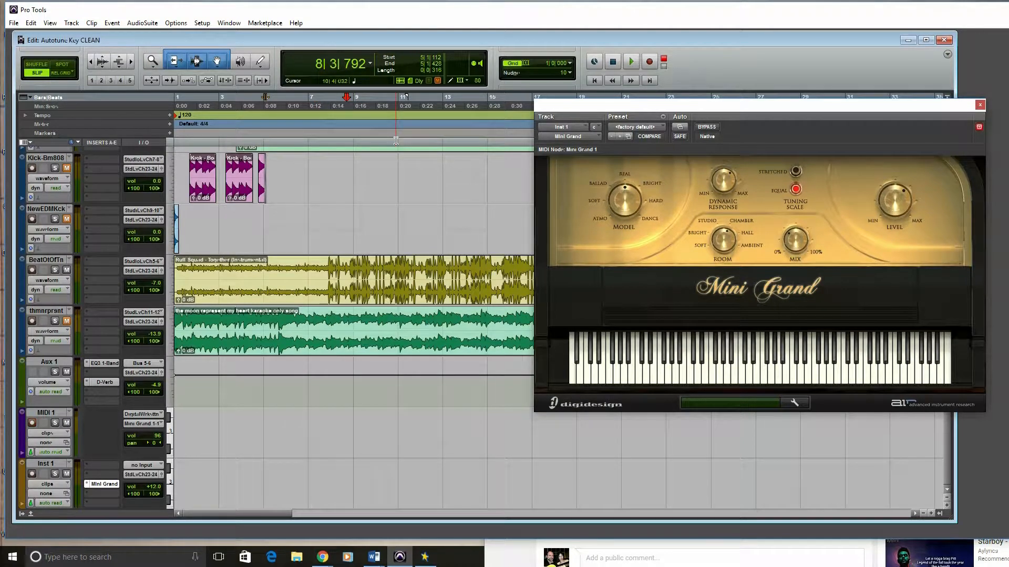
{"action": "left_click", "coordinate": [31, 423]}
{"action": "mouse_move", "coordinate": [48, 414]}
{"action": "left_mouse_down"}
{"action": "mouse_move", "coordinate": [56, 328]}
{"action": "mouse_move", "coordinate": [53, 412]}
{"action": "left_mouse_up"}
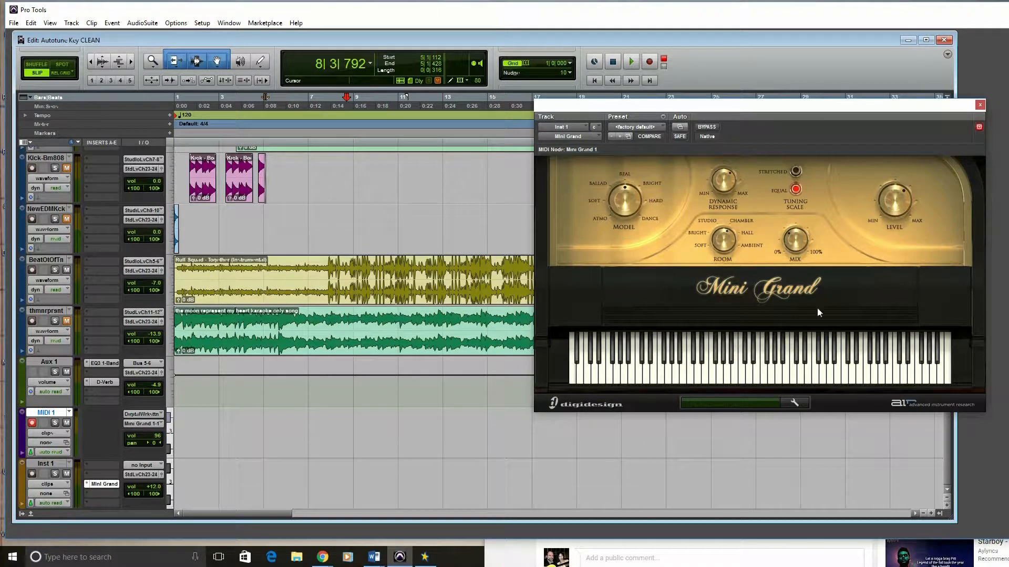
{"action": "key", "text": "space"}
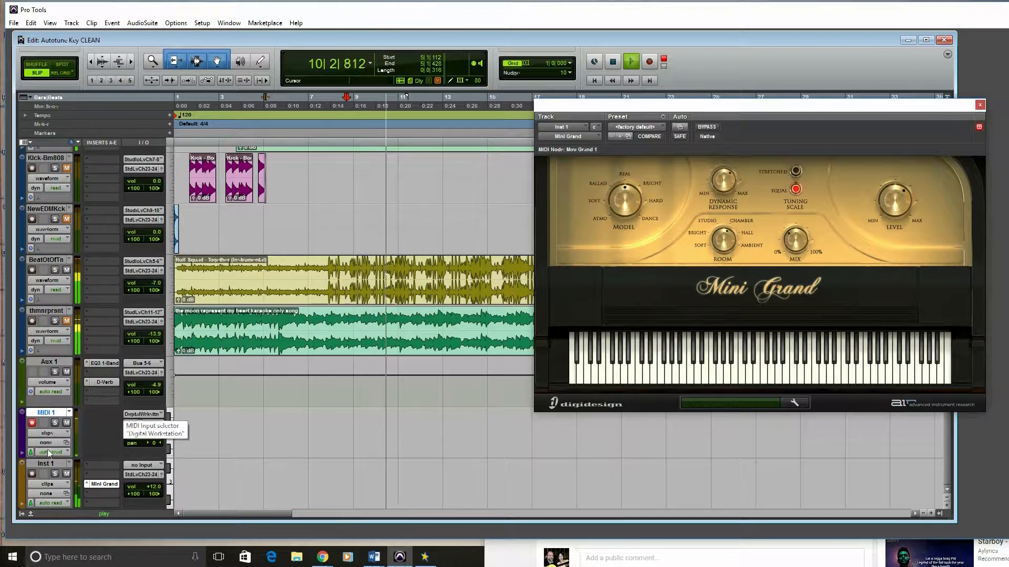
{"action": "key", "text": "space"}
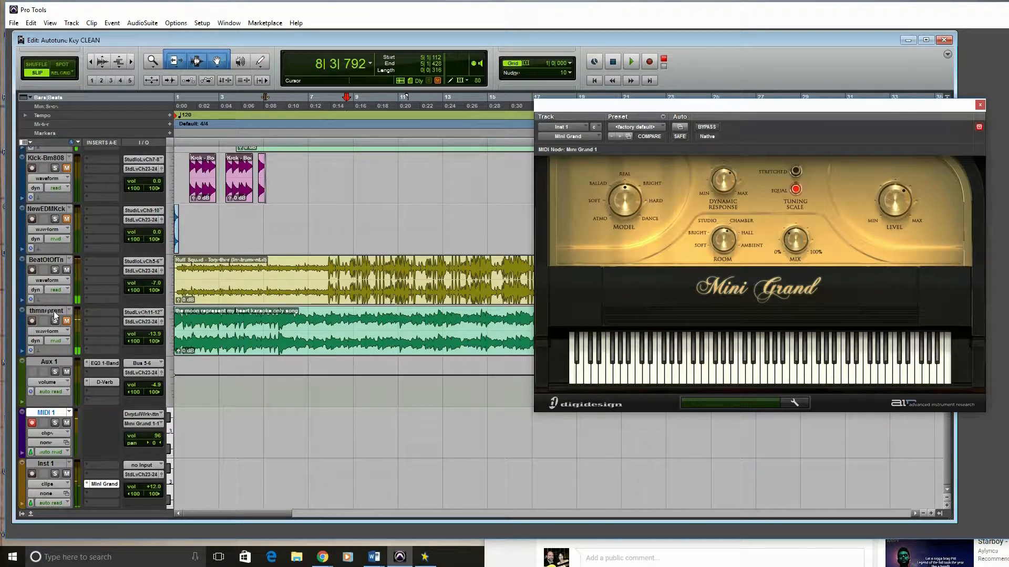
- Create one new mono instrument track directly below the BeatOtOfTn track
{"action": "left_click", "coordinate": [39, 260]}
{"action": "left_click", "coordinate": [142, 24]}
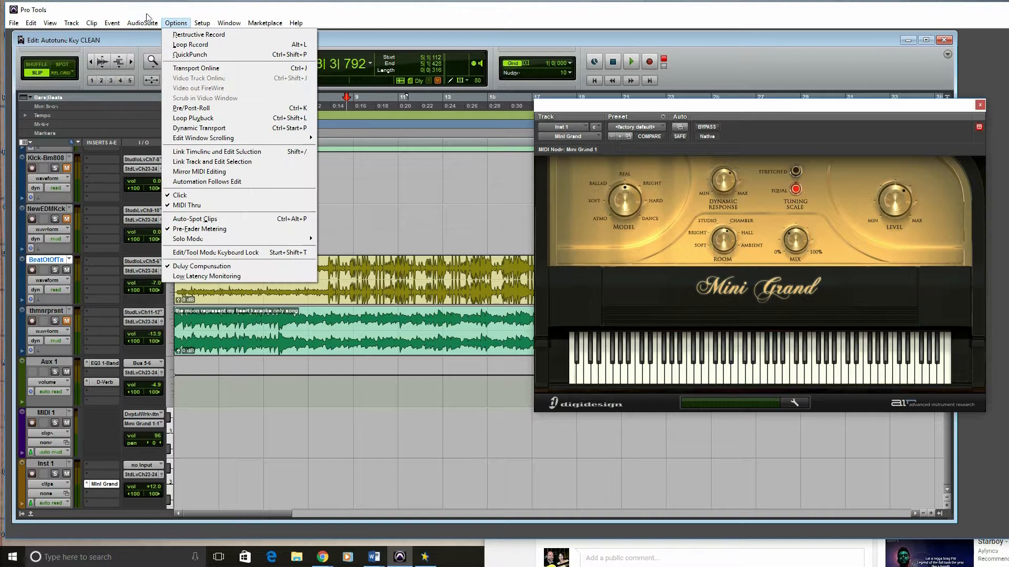
{"action": "mouse_move", "coordinate": [116, 28]}
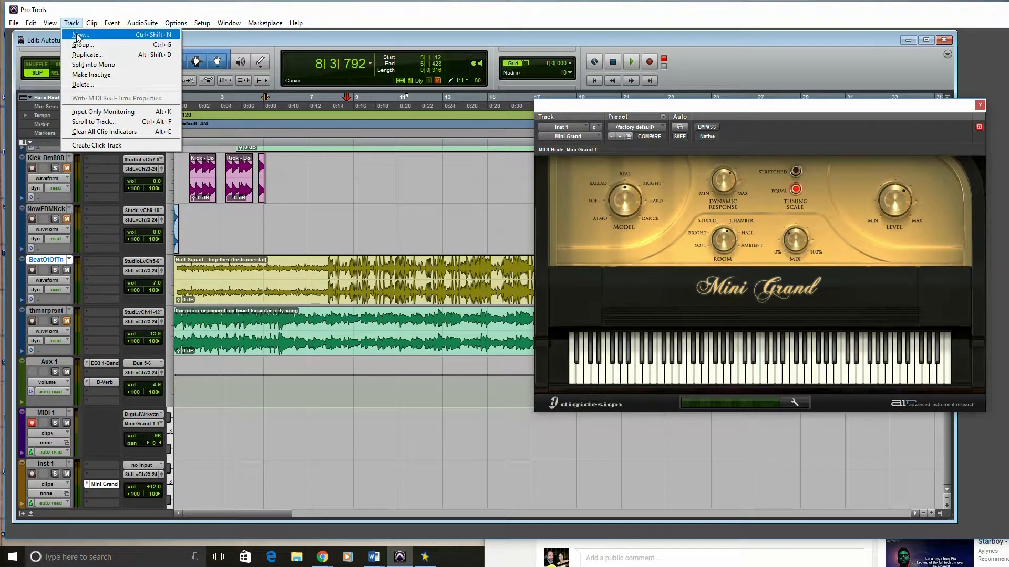
{"action": "left_click", "coordinate": [77, 36]}
{"action": "left_click", "coordinate": [497, 189]}
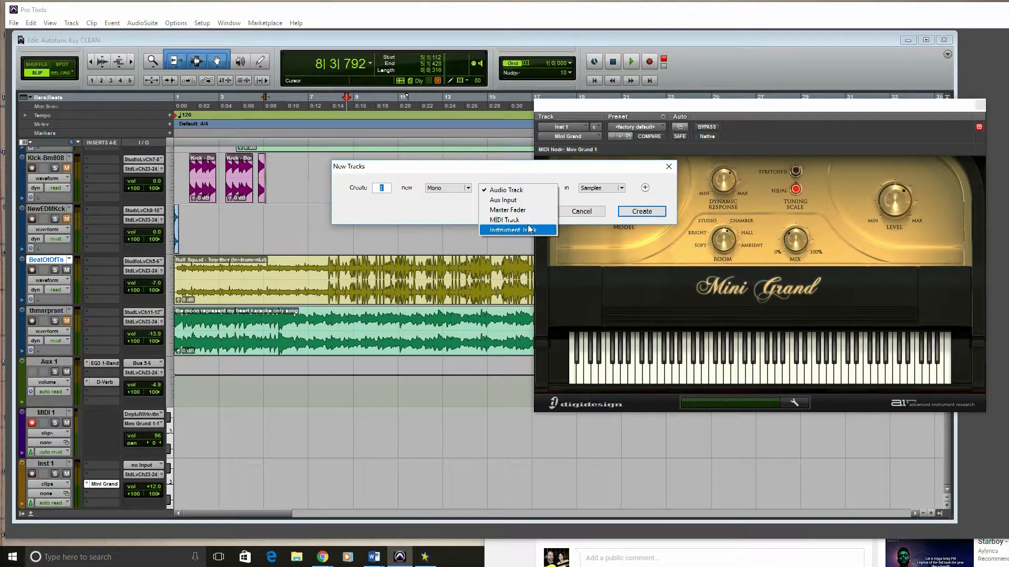
{"action": "left_click", "coordinate": [528, 230]}
{"action": "left_click", "coordinate": [641, 211]}
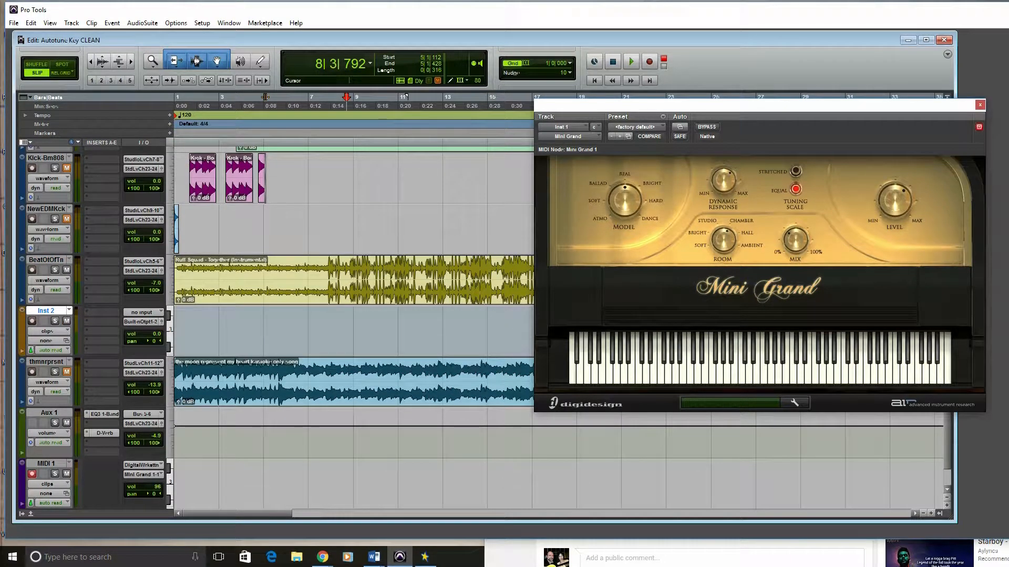
- Insert the mono Xpand2 instrument on the Inst 2 track and route the track's output to StudioLive Ch 23-24
{"action": "key", "text": "ctrl+equal"}
{"action": "left_click_drag", "start_coordinate": [722, 109], "coordinate": [1006, 273]}
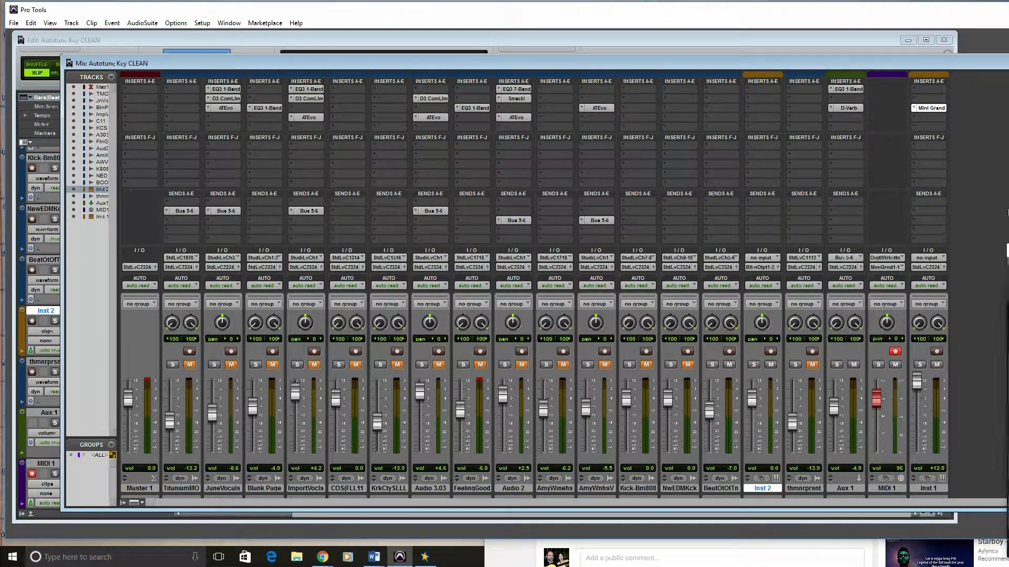
{"action": "left_click", "coordinate": [756, 109]}
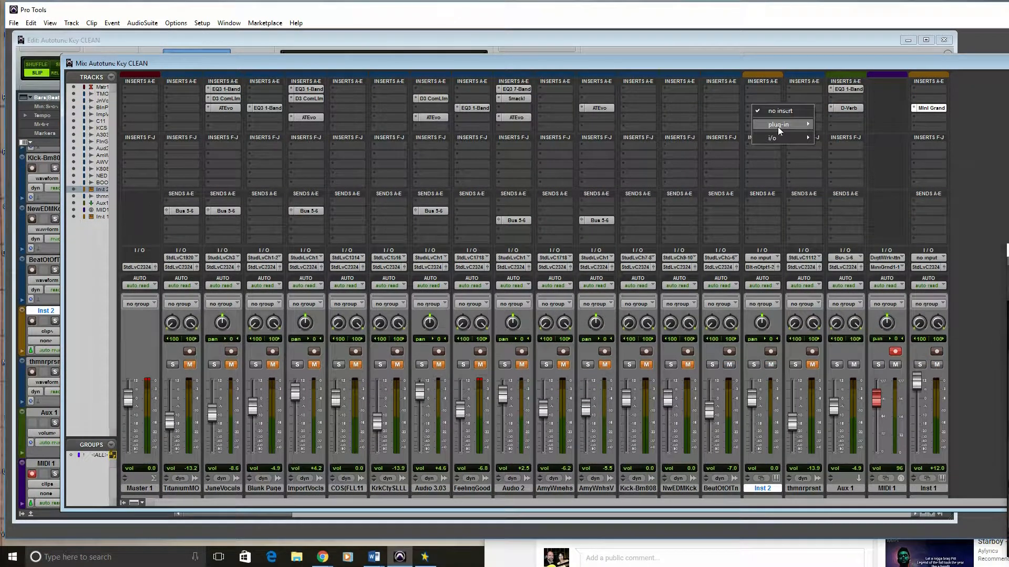
{"action": "mouse_move", "coordinate": [777, 125]}
{"action": "mouse_move", "coordinate": [875, 223]}
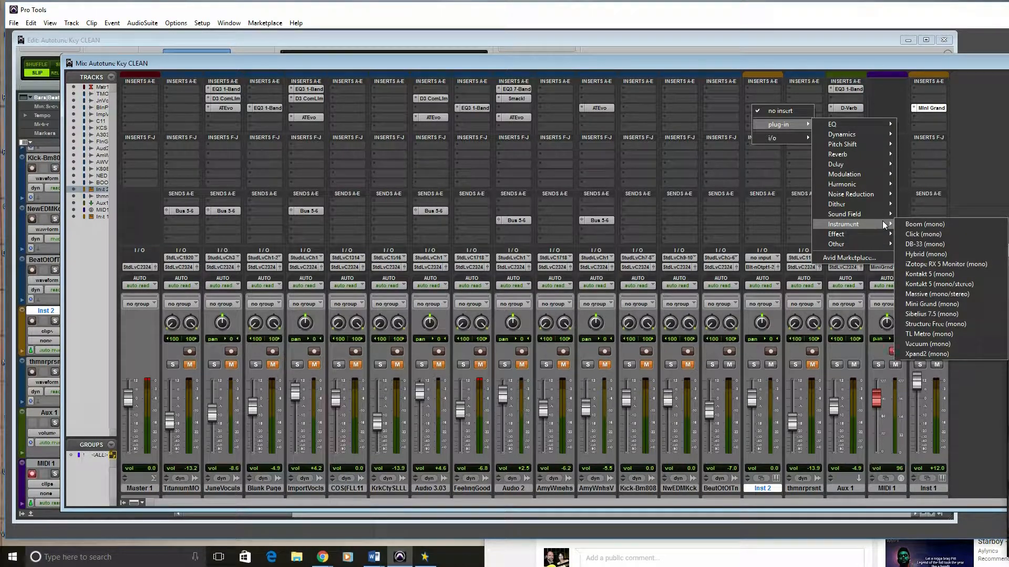
{"action": "left_click", "coordinate": [919, 357]}
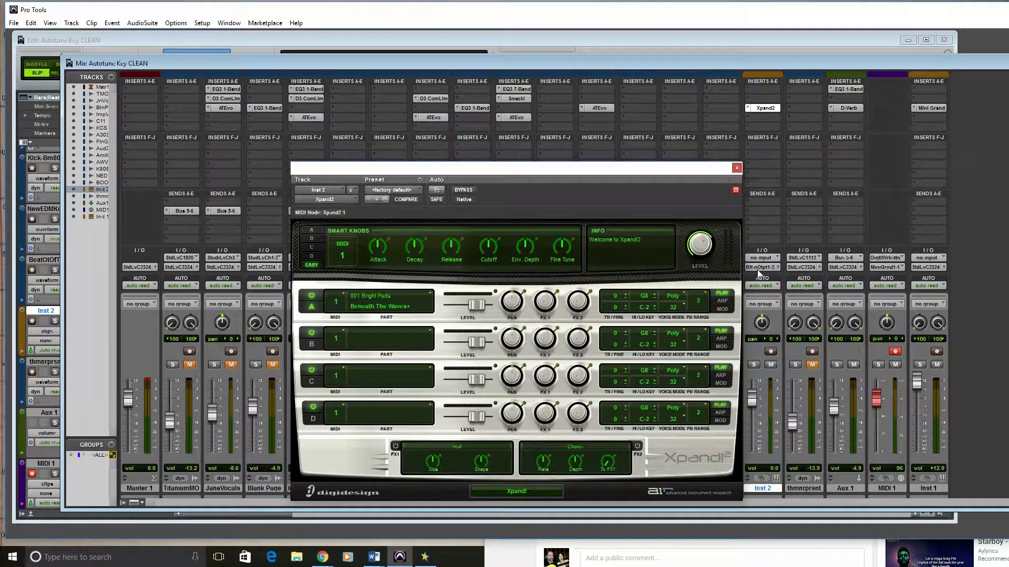
{"action": "left_click", "coordinate": [757, 269]}
{"action": "mouse_move", "coordinate": [788, 288]}
{"action": "left_click", "coordinate": [881, 508]}
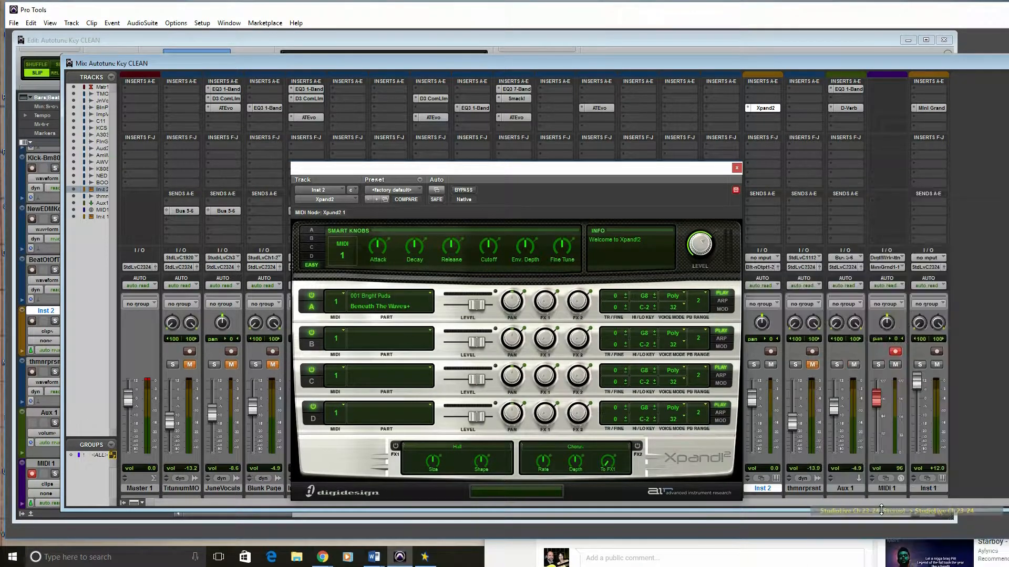
- Load the 46 Basic Square Lead preset from Soft Leads in Xpand2 and uncover the Edit window
{"action": "left_click", "coordinate": [407, 190]}
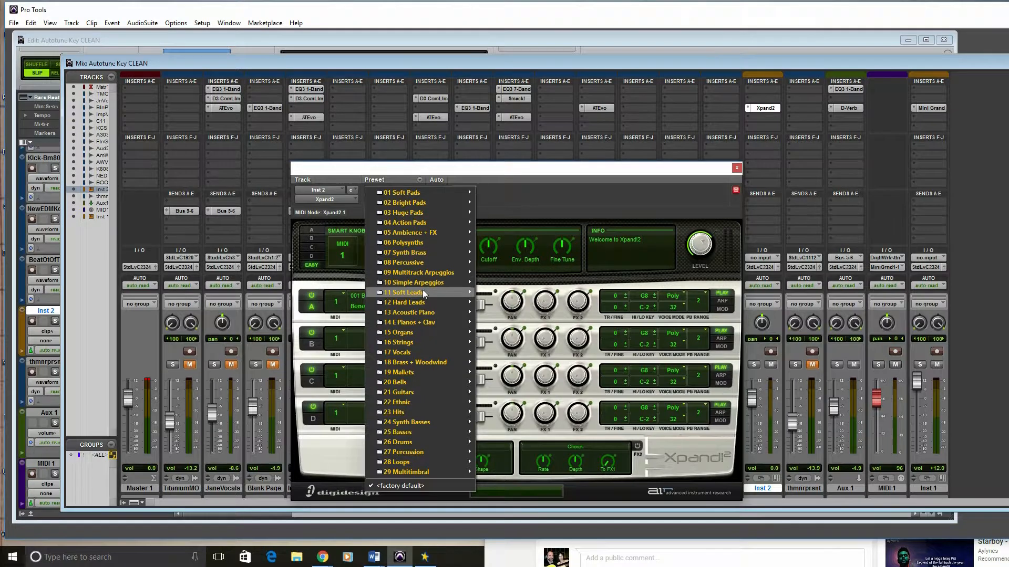
{"action": "mouse_move", "coordinate": [449, 291]}
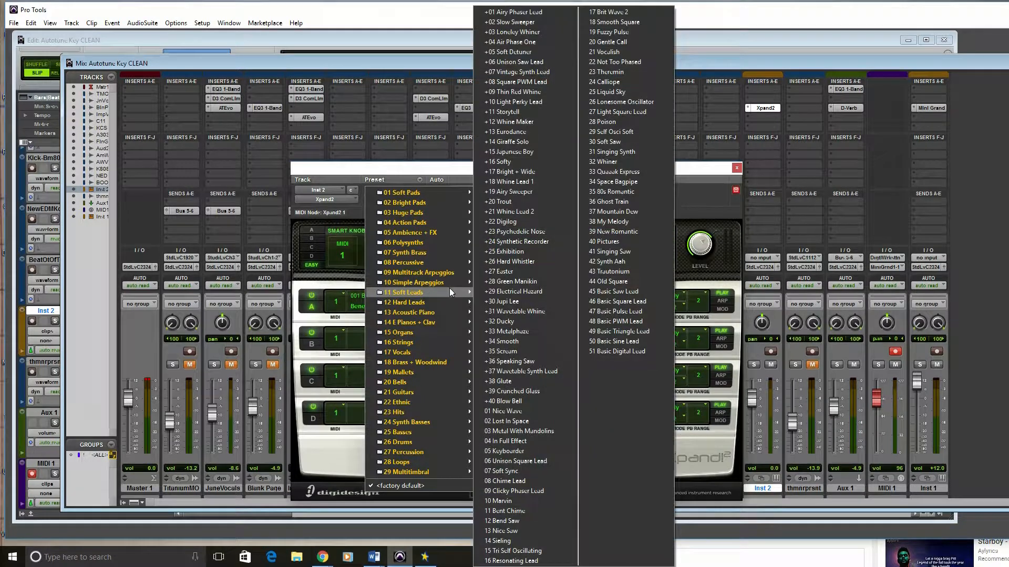
{"action": "left_click", "coordinate": [630, 303]}
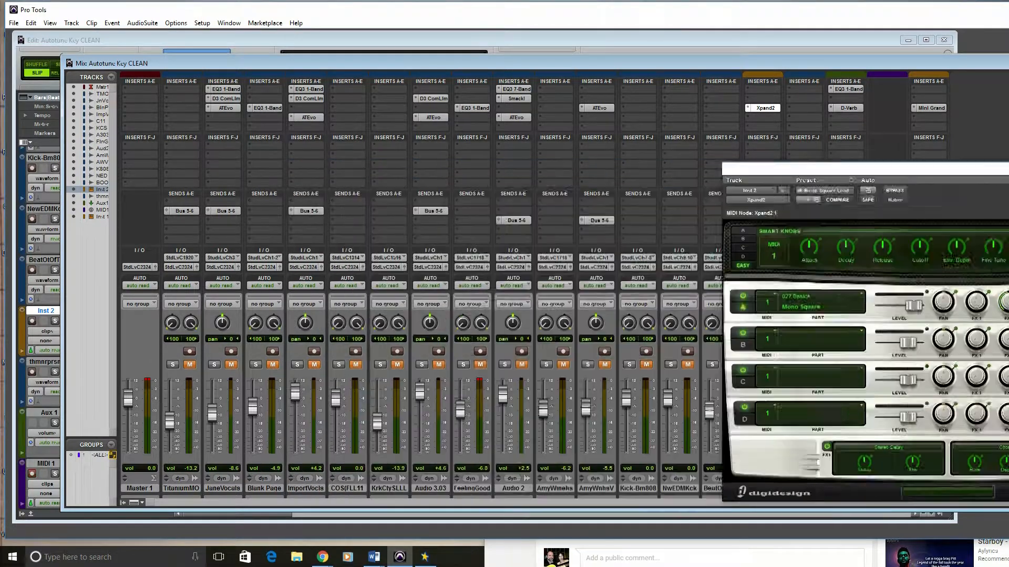
{"action": "left_click_drag", "start_coordinate": [861, 170], "coordinate": [1008, 173]}
{"action": "left_click_drag", "start_coordinate": [491, 62], "coordinate": [1008, 35]}
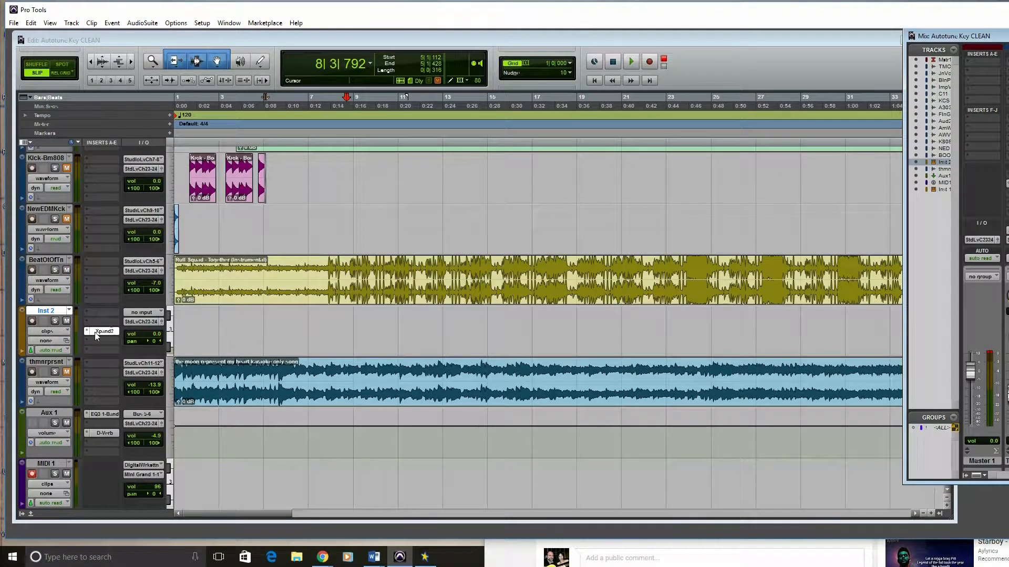
- Move the playback start to 7|3|752 and show the Inst 2 track in notes view at extreme height
{"action": "key", "text": "KP_1"}
{"action": "left_click", "coordinate": [116, 296]}
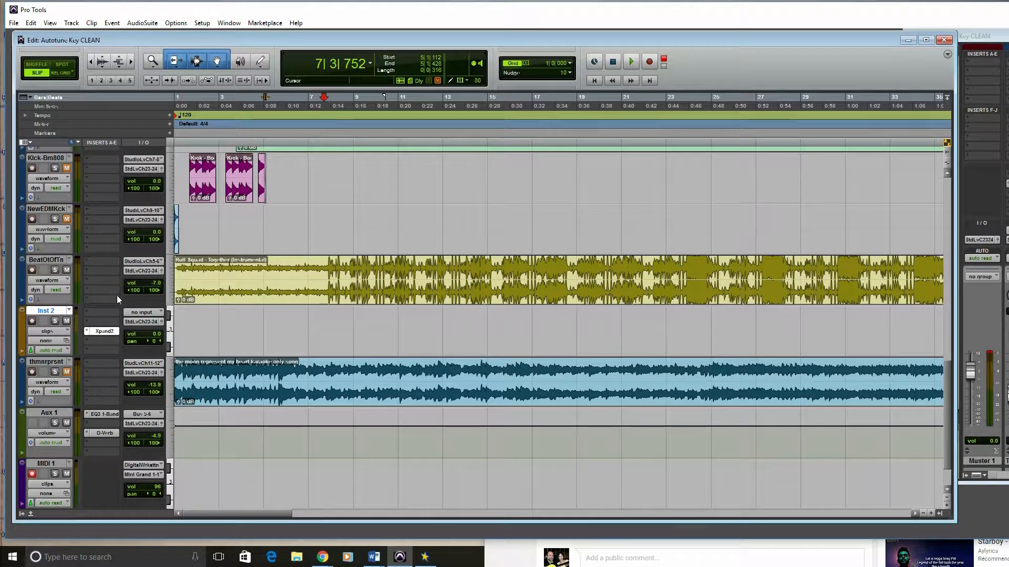
{"action": "left_click", "coordinate": [42, 332]}
{"action": "left_click", "coordinate": [61, 353]}
{"action": "left_click", "coordinate": [169, 332]}
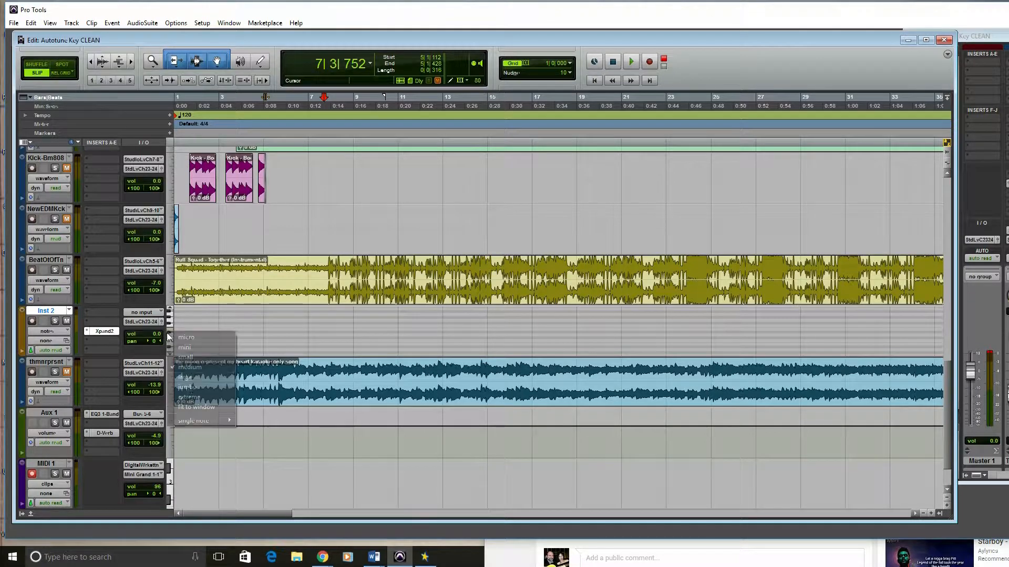
{"action": "left_click", "coordinate": [191, 397]}
{"action": "scroll", "coordinate": [557, 315], "scroll_direction": "down", "scroll_amount": 1}
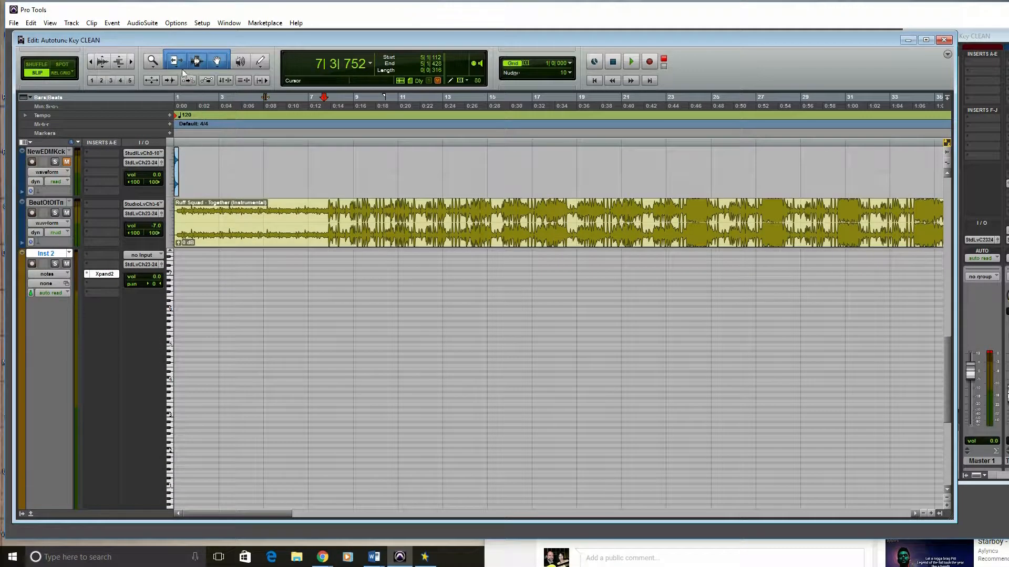
- With the Pencil tool in relative grid mode, draw a long F#2 note on Inst 2 from bar 8 to bar 18
{"action": "left_click", "coordinate": [259, 61]}
{"action": "left_click", "coordinate": [63, 73]}
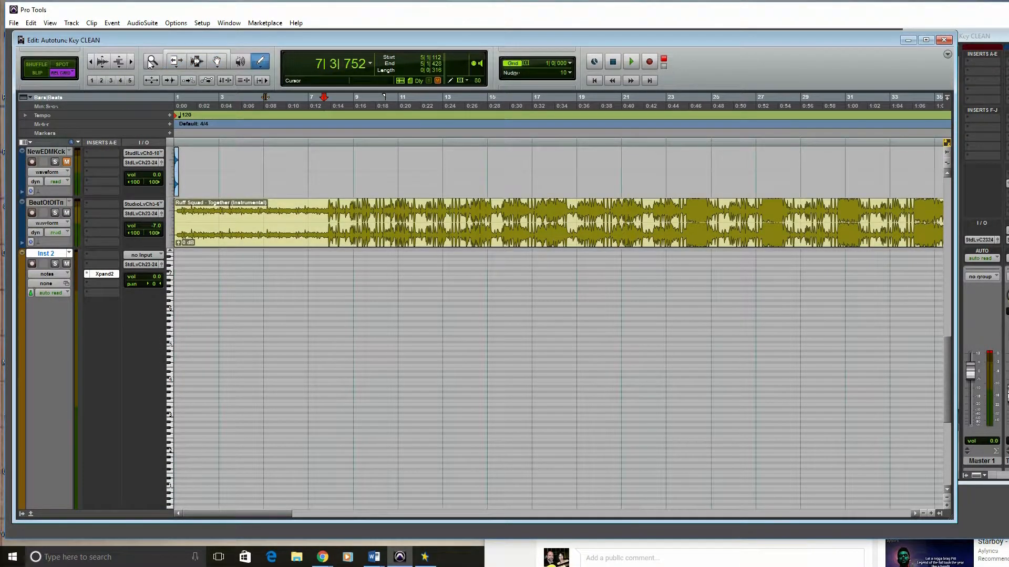
{"action": "left_click", "coordinate": [131, 62]}
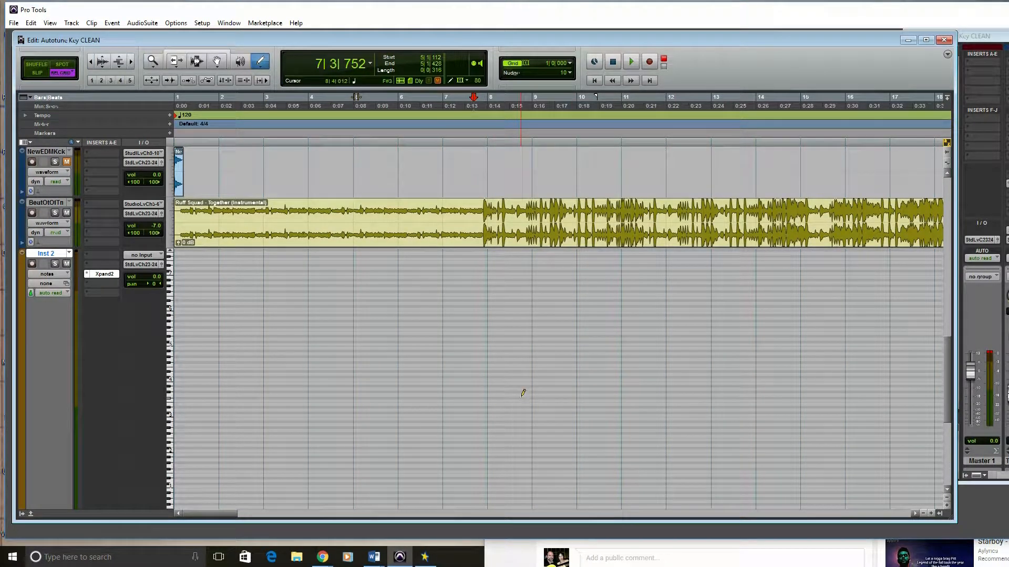
{"action": "mouse_move", "coordinate": [523, 393]}
{"action": "left_mouse_down"}
{"action": "mouse_move", "coordinate": [528, 423]}
{"action": "mouse_move", "coordinate": [554, 434]}
{"action": "mouse_move", "coordinate": [930, 427]}
{"action": "mouse_move", "coordinate": [916, 423]}
{"action": "left_mouse_up"}
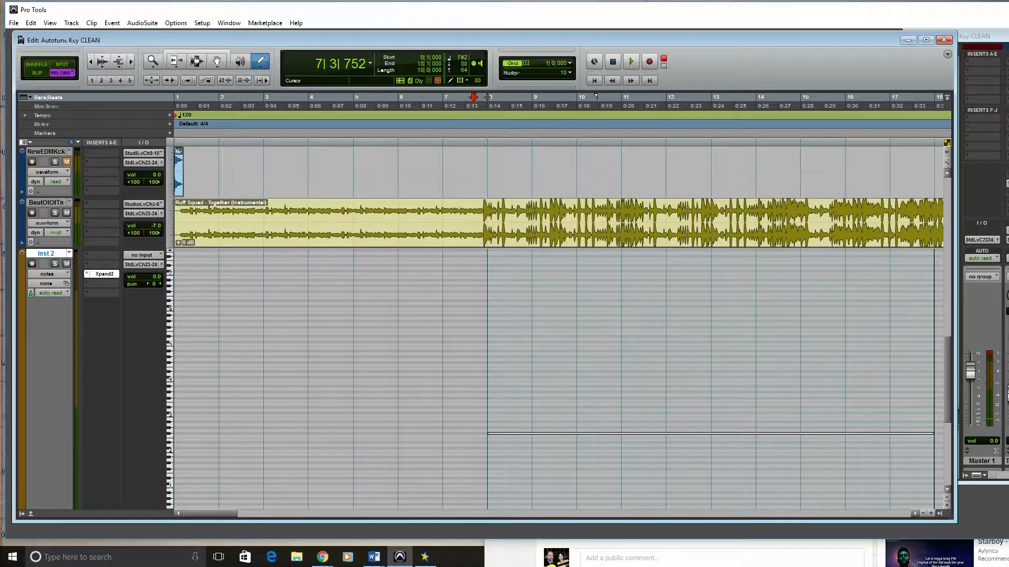
- Play the drawn note against the beat and lower the Inst 2 track volume to -4.9
{"action": "left_click_drag", "start_coordinate": [1006, 134], "coordinate": [421, 127]}
{"action": "key", "text": "space"}
{"action": "key", "text": "ctrl+="}
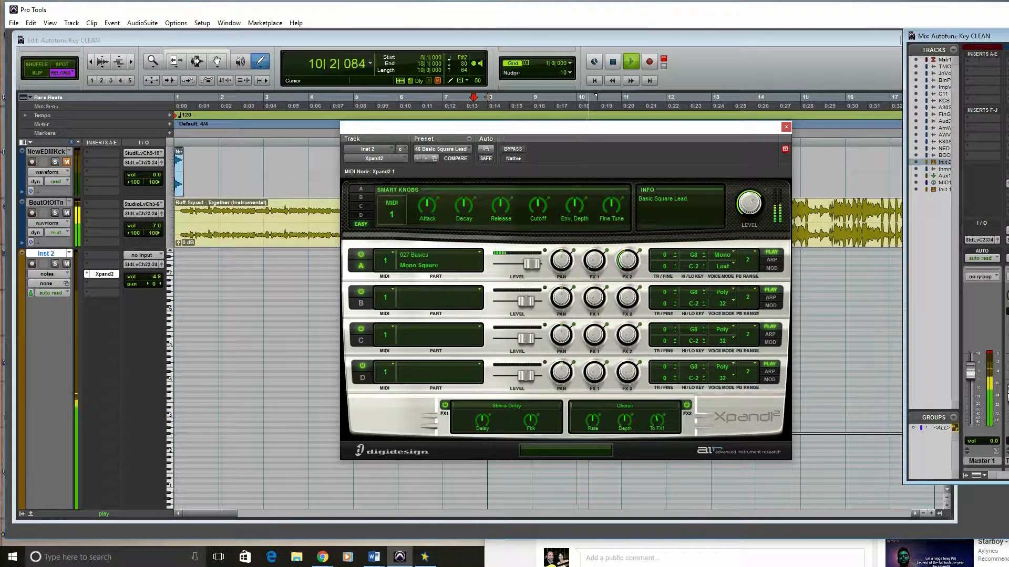
{"action": "key", "text": "space"}
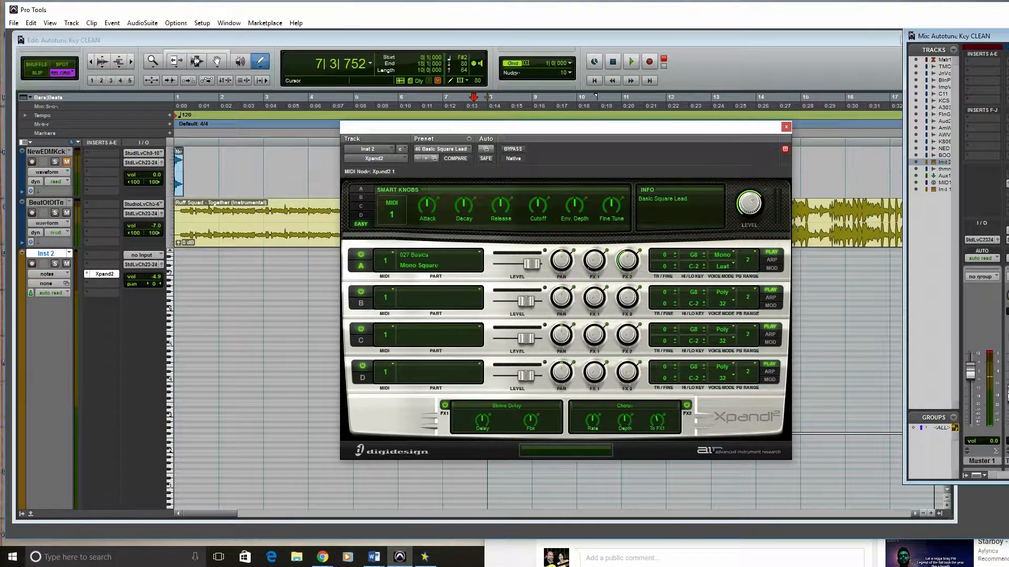
- Insert mono Auto-Tune Evo below Xpand2 on the Inst 2 track and set its input type to Instrument
{"action": "left_click_drag", "start_coordinate": [972, 36], "coordinate": [84, 70]}
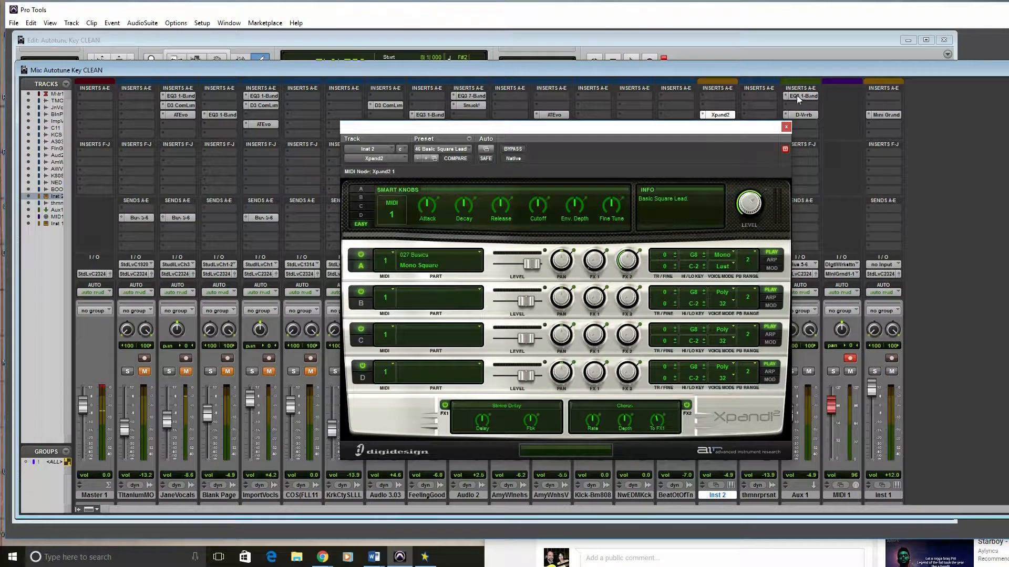
{"action": "left_click", "coordinate": [787, 127]}
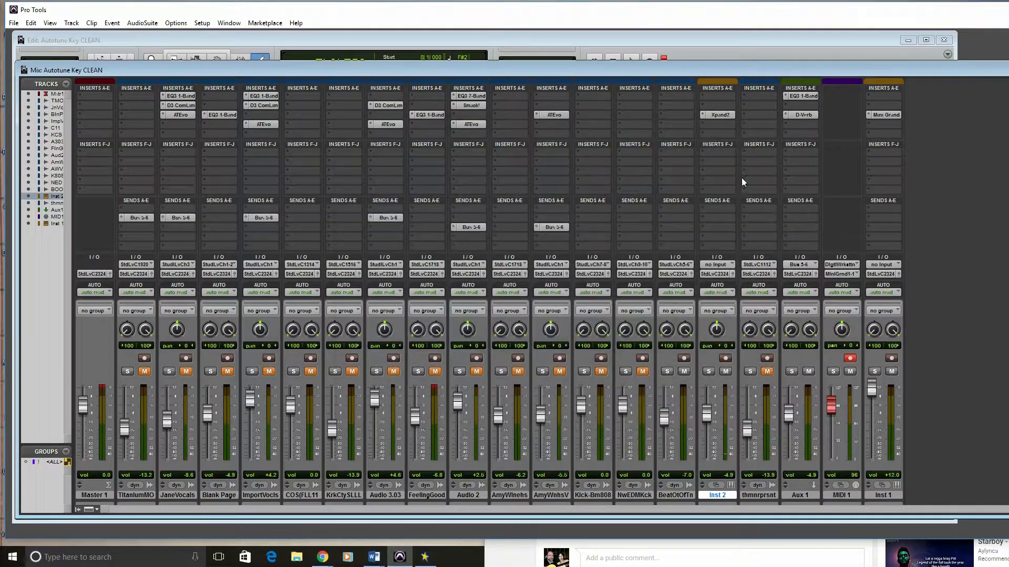
{"action": "left_click", "coordinate": [721, 125]}
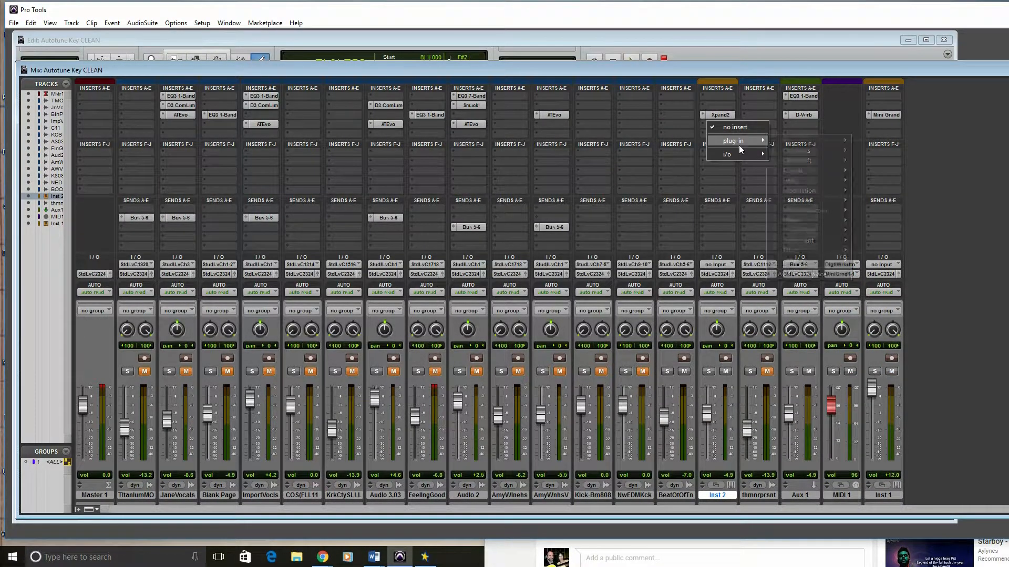
{"action": "mouse_move", "coordinate": [739, 143]}
{"action": "mouse_move", "coordinate": [818, 163]}
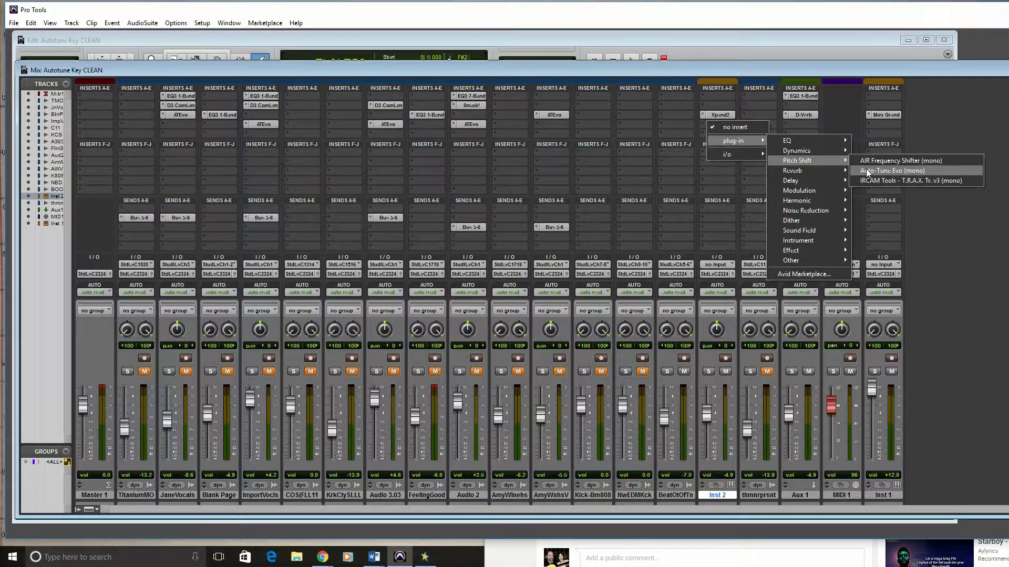
{"action": "left_click", "coordinate": [866, 169]}
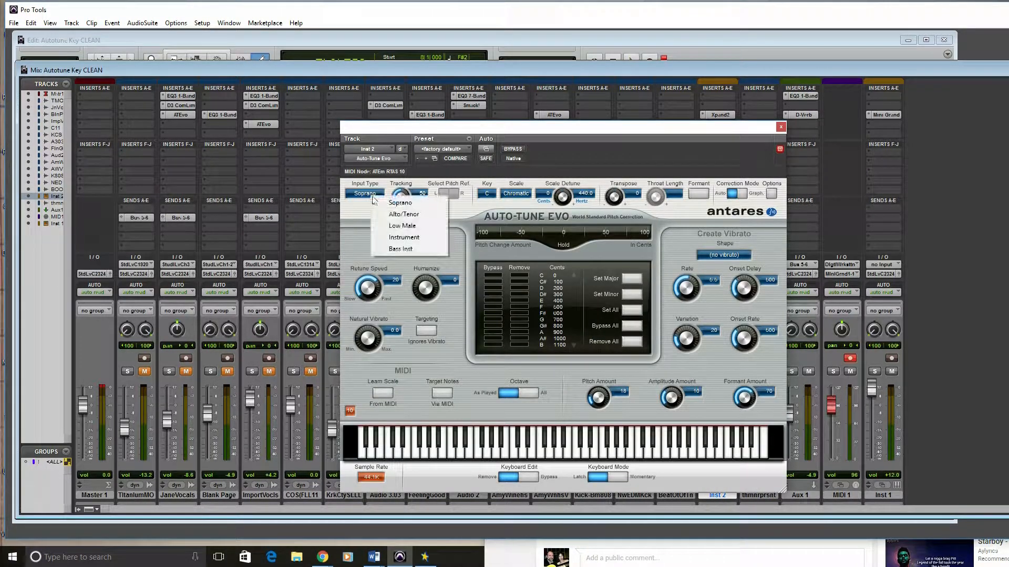
{"action": "left_click", "coordinate": [404, 237]}
- Play the note with the beat while raising Auto-Tune Evo's scale detune to 33 cents (448.5 Hz)
{"action": "key", "text": "space"}
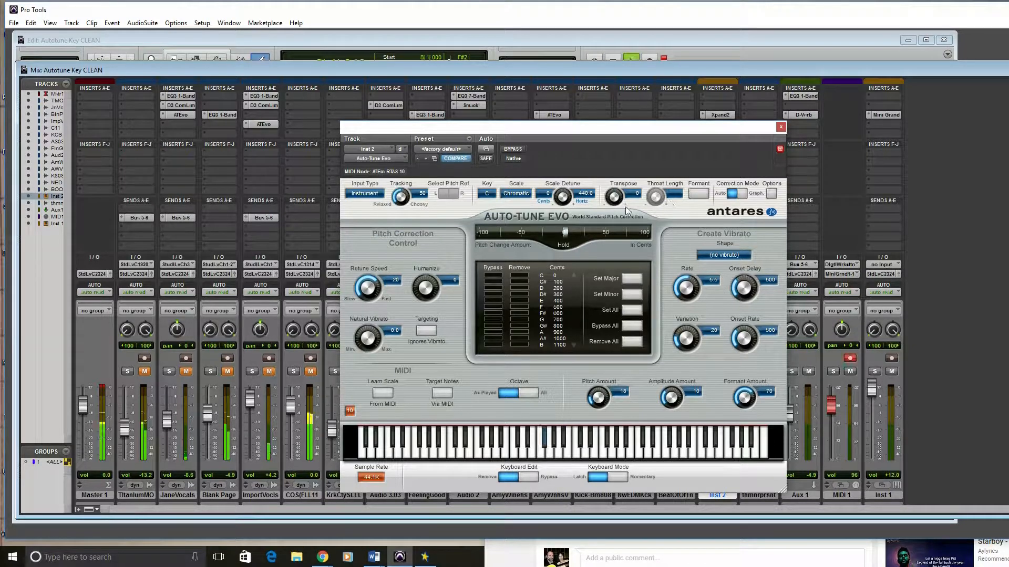
{"action": "key", "text": "space"}
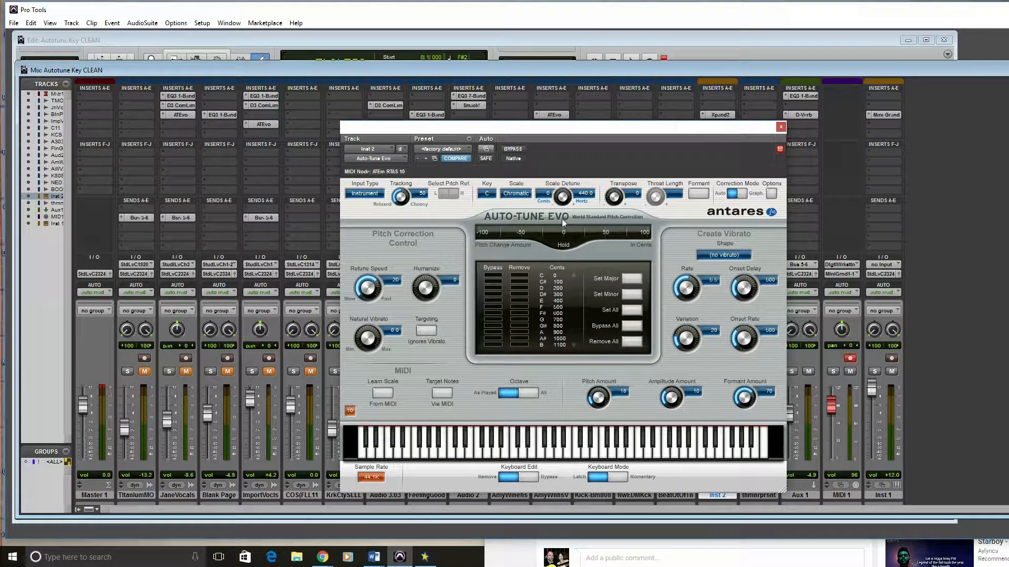
{"action": "key", "text": "space"}
{"action": "scroll", "coordinate": [563, 197], "scroll_direction": "up", "scroll_amount": 4}
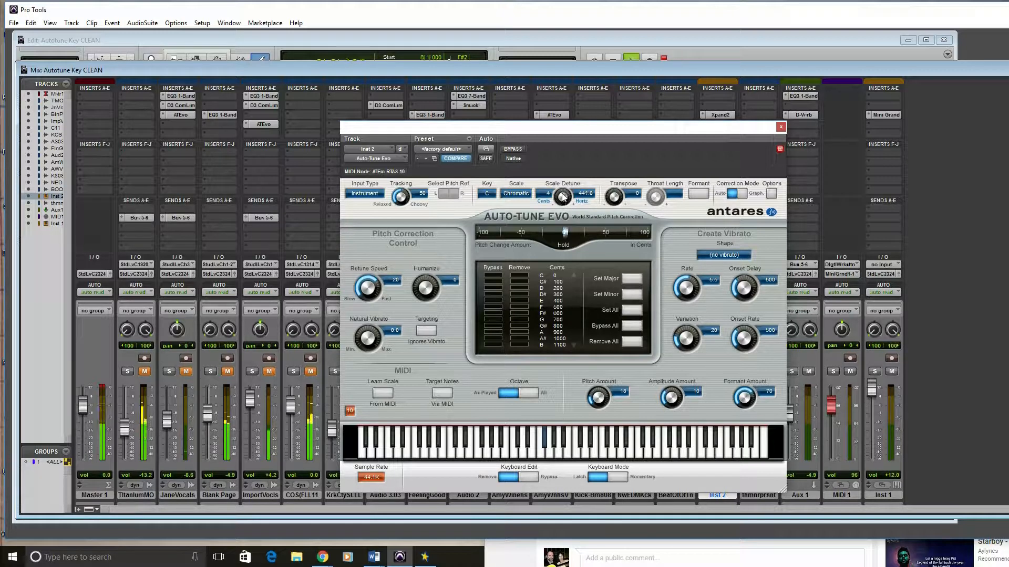
{"action": "left_click_drag", "start_coordinate": [563, 197], "coordinate": [563, 184]}
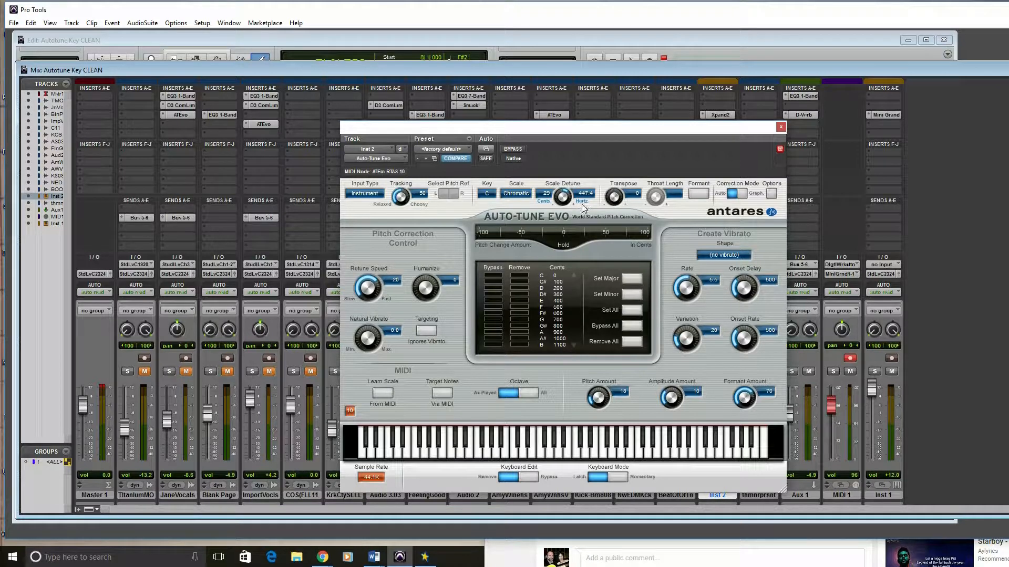
{"action": "left_click_drag", "start_coordinate": [563, 200], "coordinate": [565, 196]}
{"action": "key", "text": "space"}
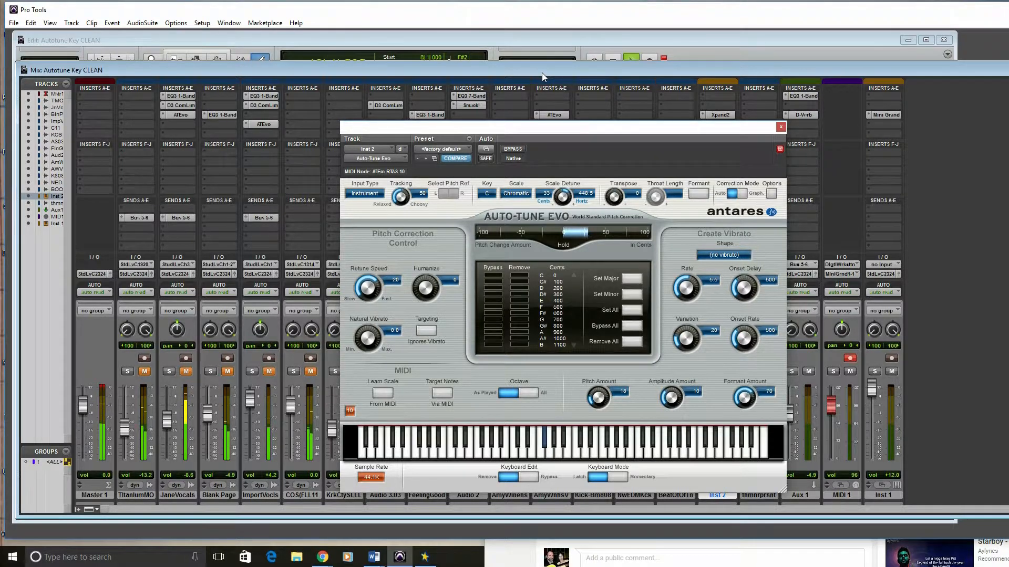
- Return to the Edit window, move Auto-Tune Evo clear of the drawn note, and play it with the beat
{"action": "key", "text": "ctrl+equal"}
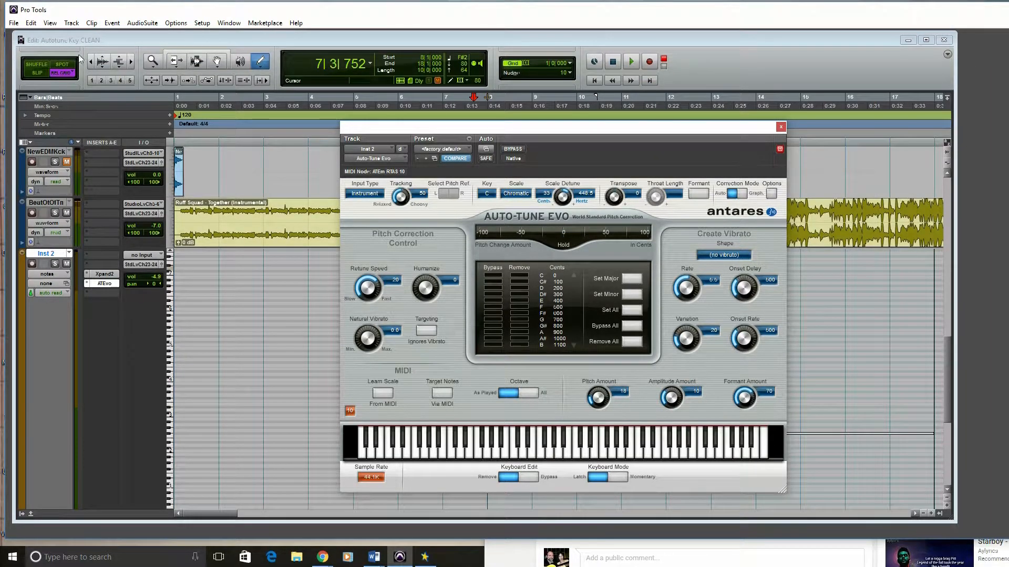
{"action": "left_click", "coordinate": [92, 62]}
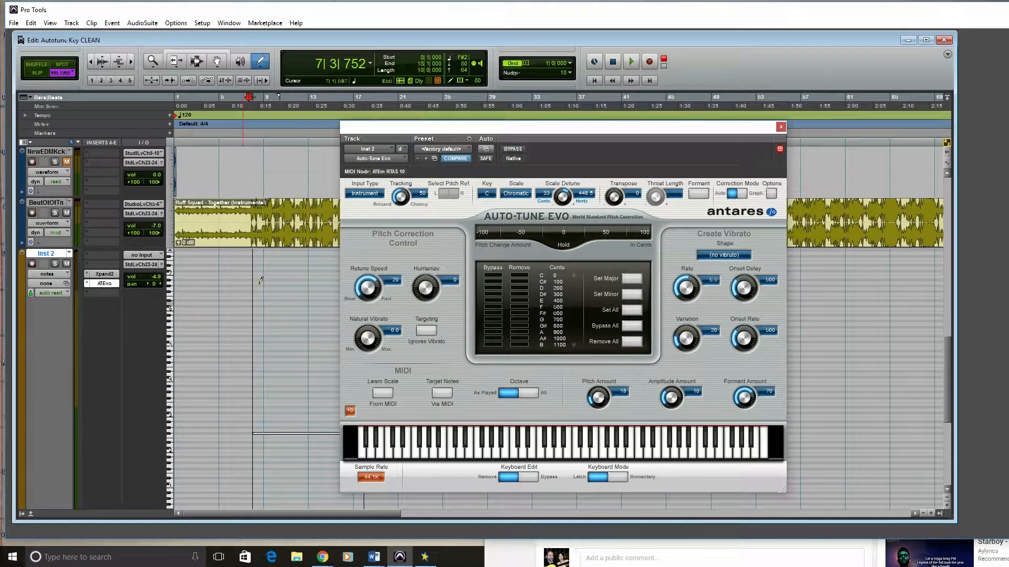
{"action": "left_click_drag", "start_coordinate": [474, 127], "coordinate": [544, 111]}
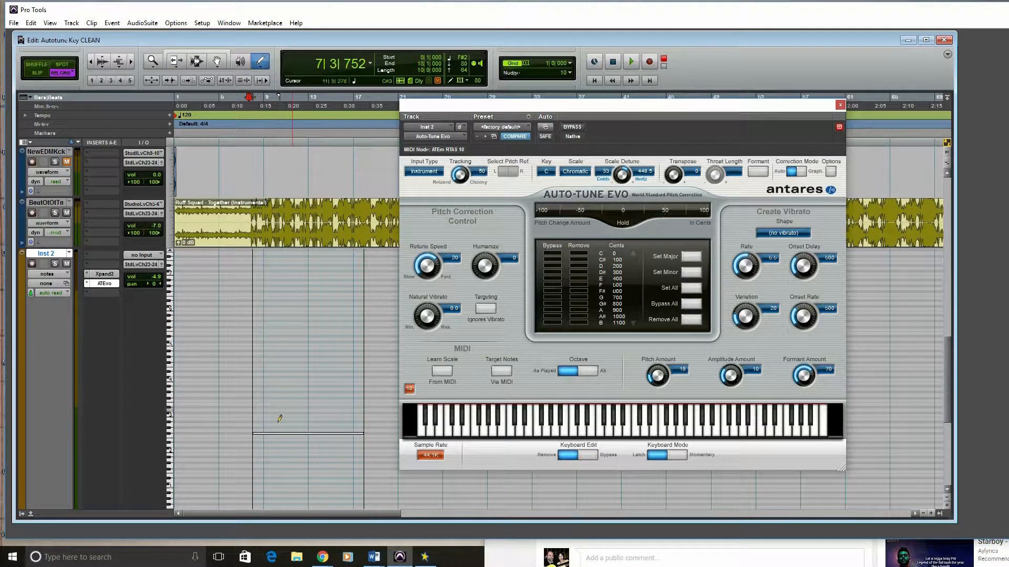
{"action": "key", "text": "space"}
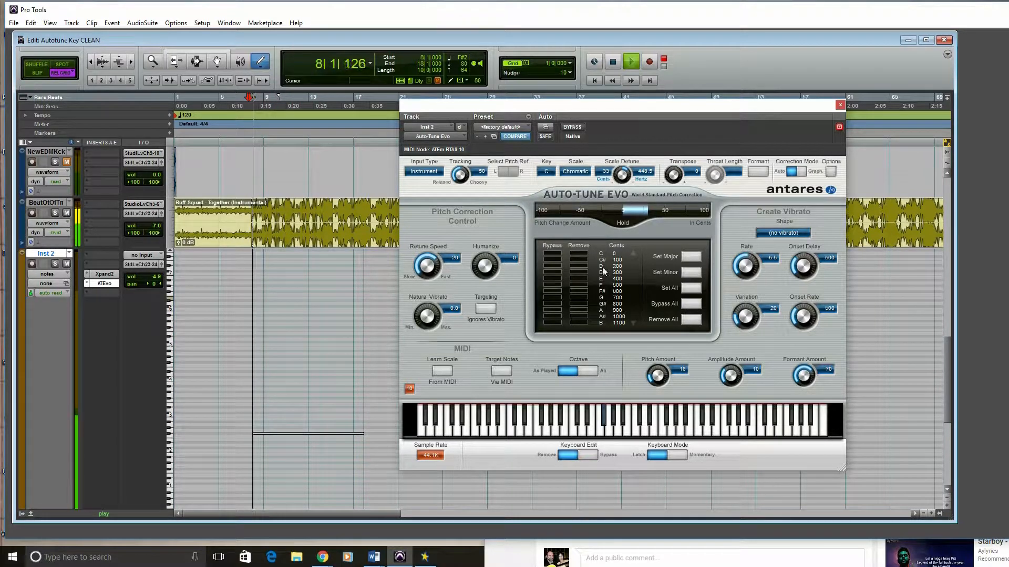
- Stop playback and set Auto-Tune Evo to the Low Male input type, key F# and the Minor scale
{"action": "key", "text": "space"}
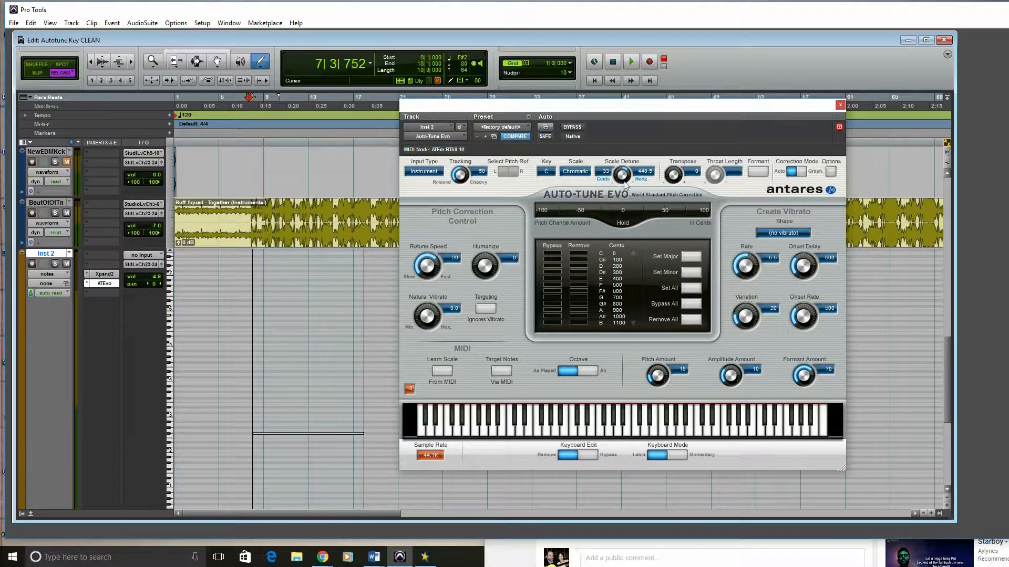
{"action": "left_click", "coordinate": [428, 171]}
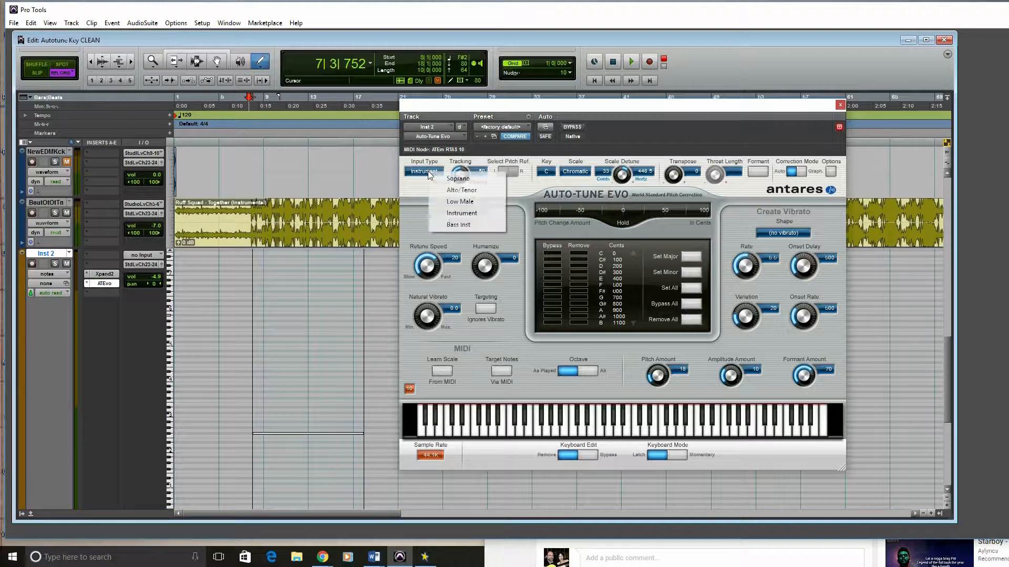
{"action": "left_click", "coordinate": [471, 202]}
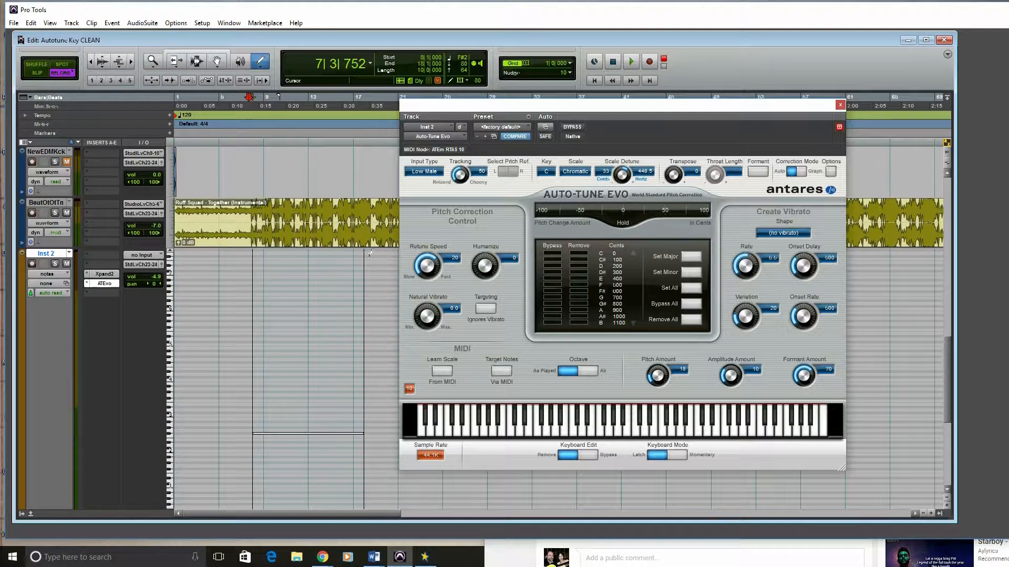
{"action": "left_click", "coordinate": [546, 171]}
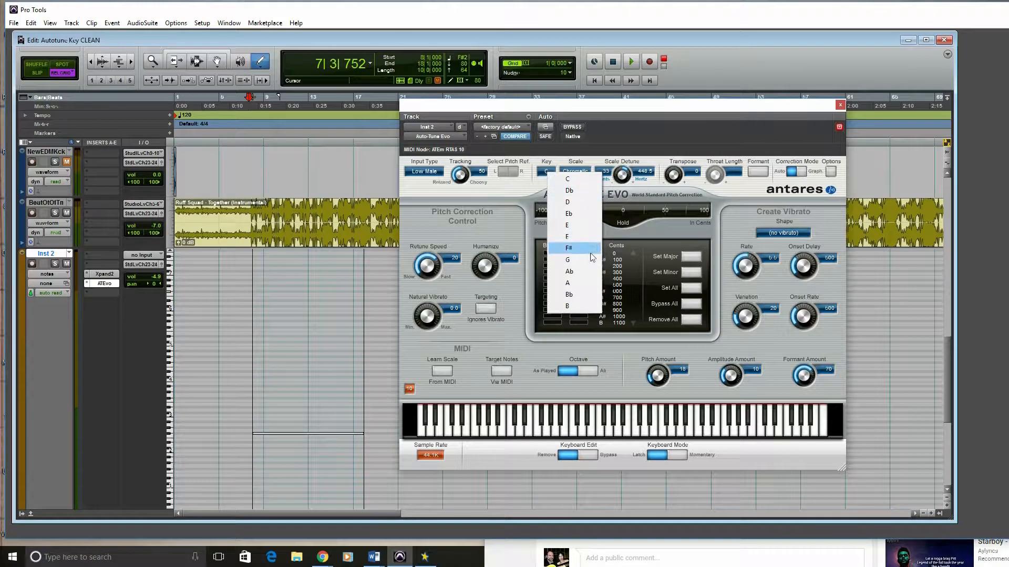
{"action": "left_click", "coordinate": [572, 251]}
{"action": "left_click", "coordinate": [578, 175]}
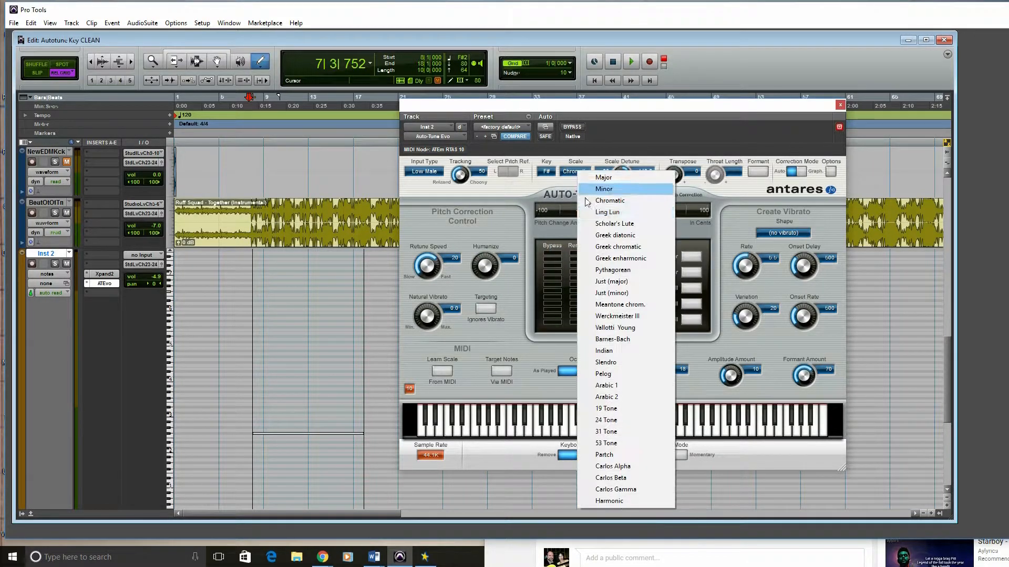
{"action": "left_click", "coordinate": [616, 203]}
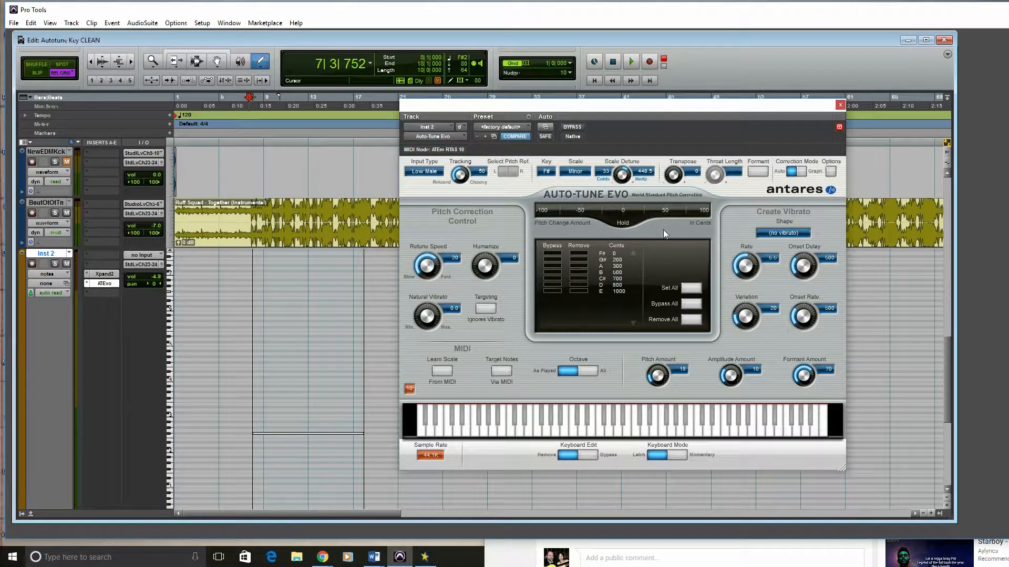
- Play the held note with the beat and move Auto-Tune Evo clear of the Inst 2 notes
{"action": "key", "text": "space"}
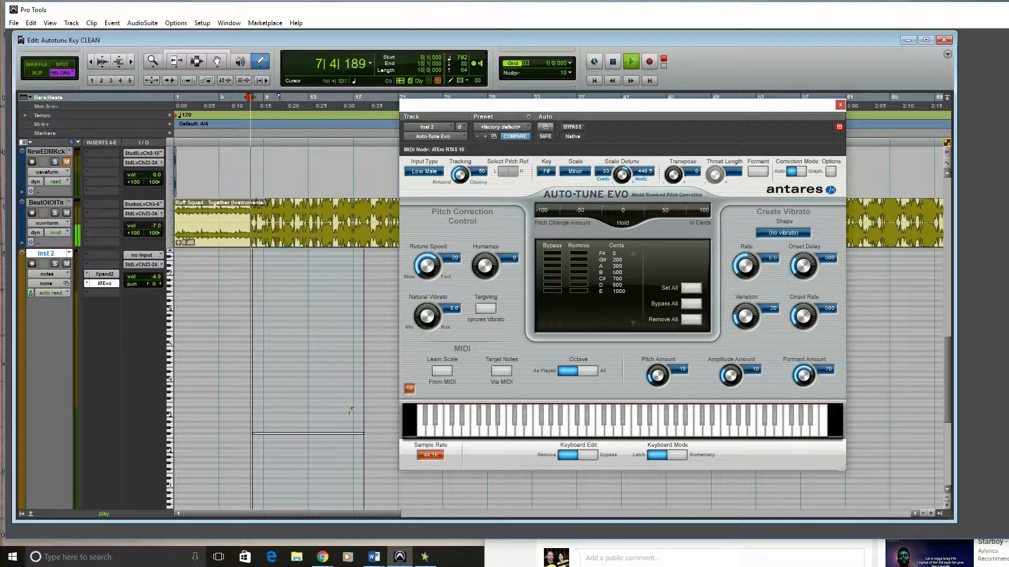
{"action": "left_click", "coordinate": [219, 61]}
{"action": "left_click", "coordinate": [131, 62]}
{"action": "left_click", "coordinate": [131, 62]}
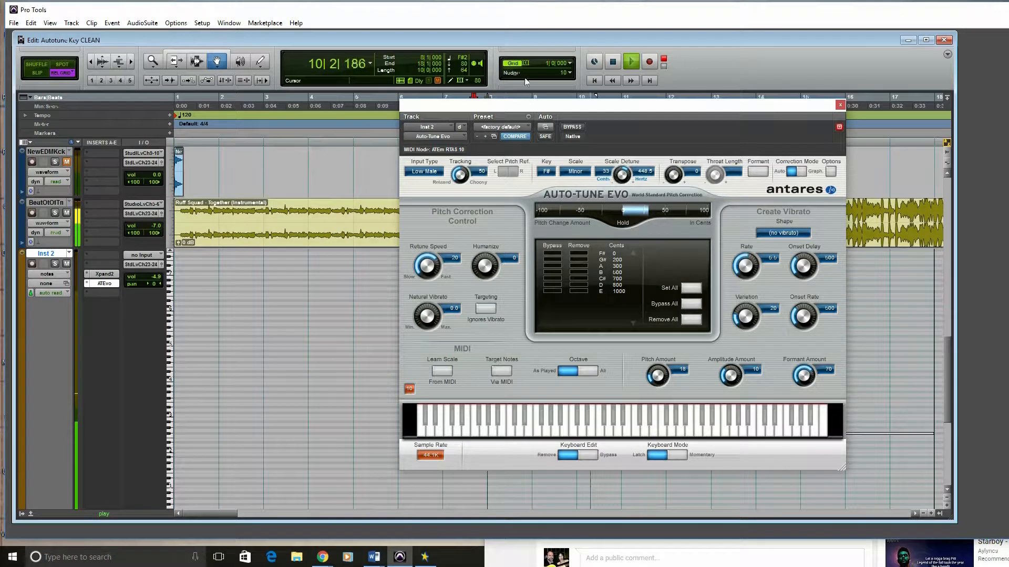
{"action": "key", "text": "space"}
{"action": "left_click_drag", "start_coordinate": [553, 106], "coordinate": [1003, 145]}
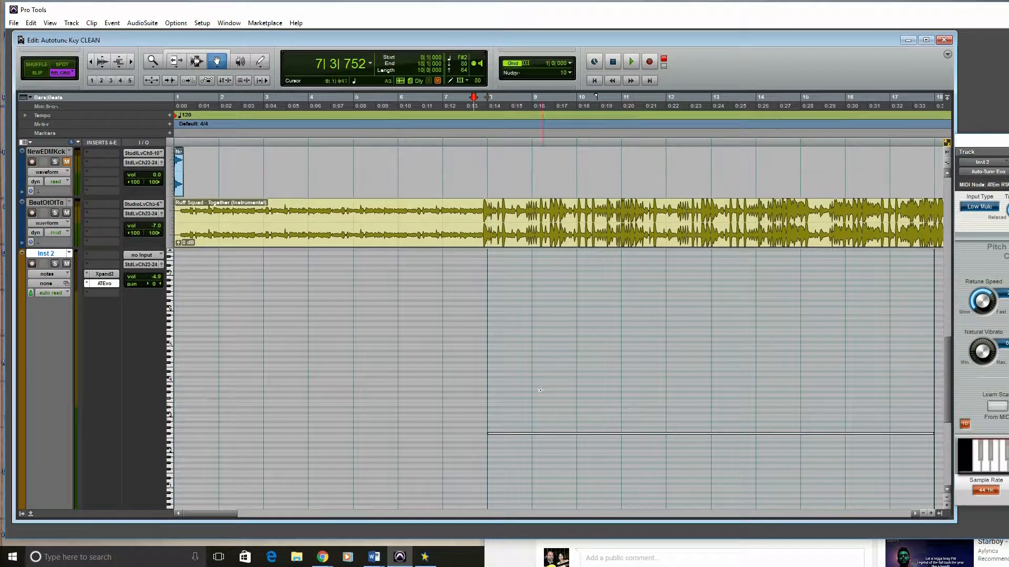
- Set the grid to 0|0|480, draw a short rising melody above the held note in bars 8 and 9, and play it
{"action": "left_click", "coordinate": [259, 63]}
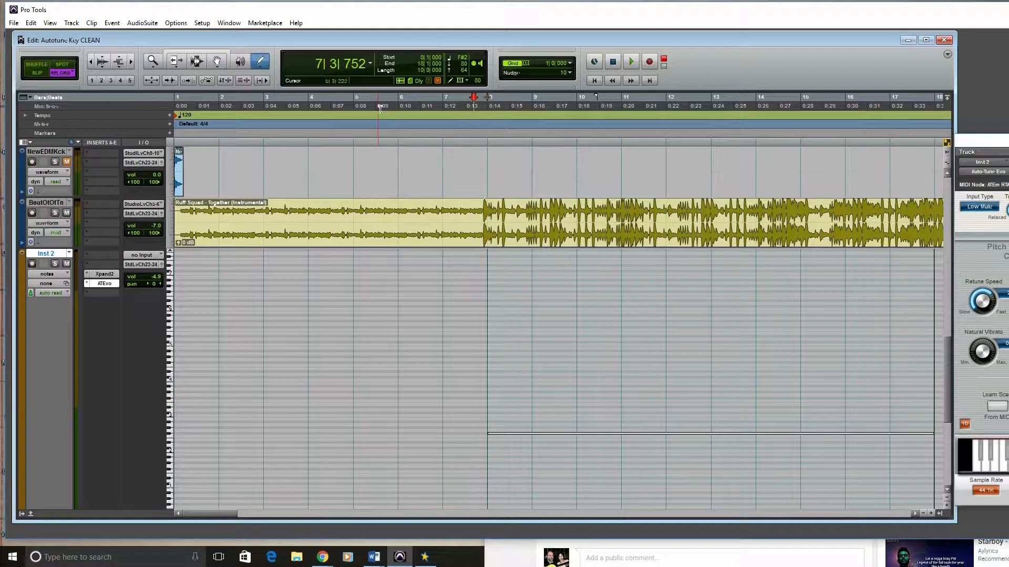
{"action": "left_click", "coordinate": [570, 63]}
{"action": "left_click", "coordinate": [588, 106]}
{"action": "left_click", "coordinate": [129, 65]}
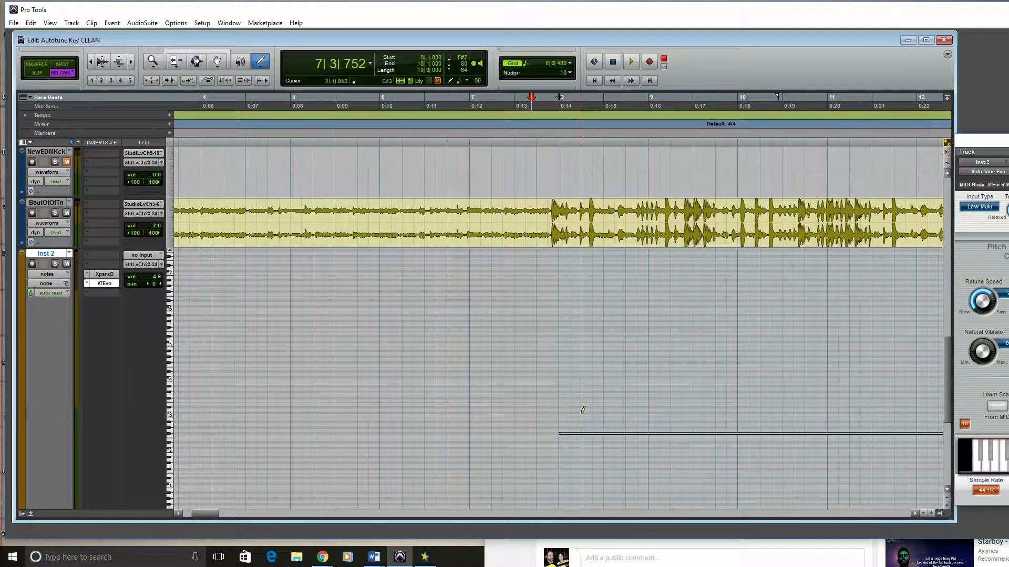
{"action": "mouse_move", "coordinate": [582, 425]}
{"action": "left_mouse_down"}
{"action": "mouse_move", "coordinate": [622, 422]}
{"action": "mouse_move", "coordinate": [609, 386]}
{"action": "mouse_move", "coordinate": [690, 397]}
{"action": "left_mouse_up"}
{"action": "key", "text": "space"}
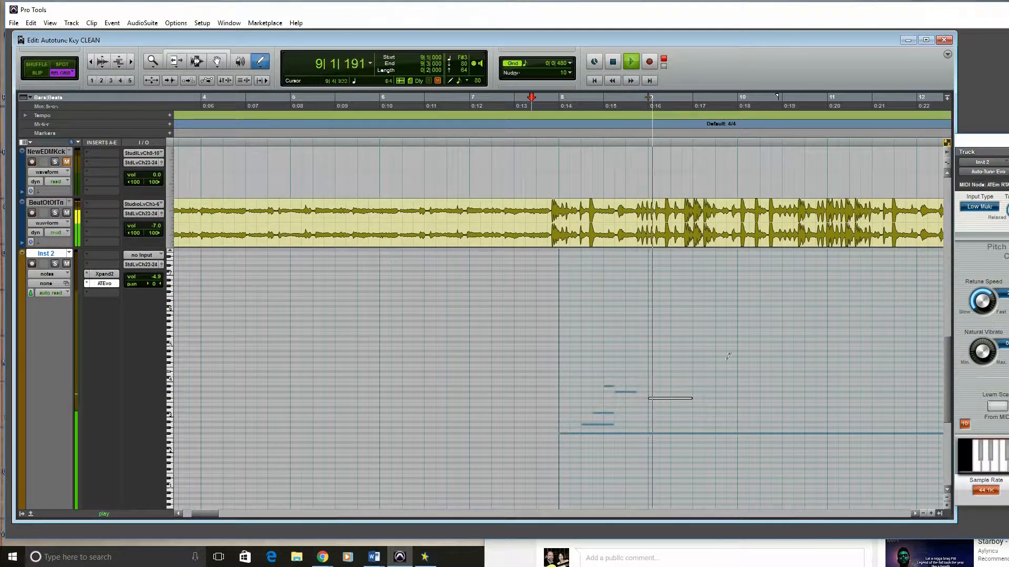
{"action": "key", "text": "space"}
{"action": "key", "text": "space"}
{"action": "key", "text": "space"}
- Bring Auto-Tune Evo back into view, lengthen the melody's last note to end at 10|2|480, and play it
{"action": "left_click_drag", "start_coordinate": [1004, 140], "coordinate": [289, 73]}
{"action": "key", "text": "space"}
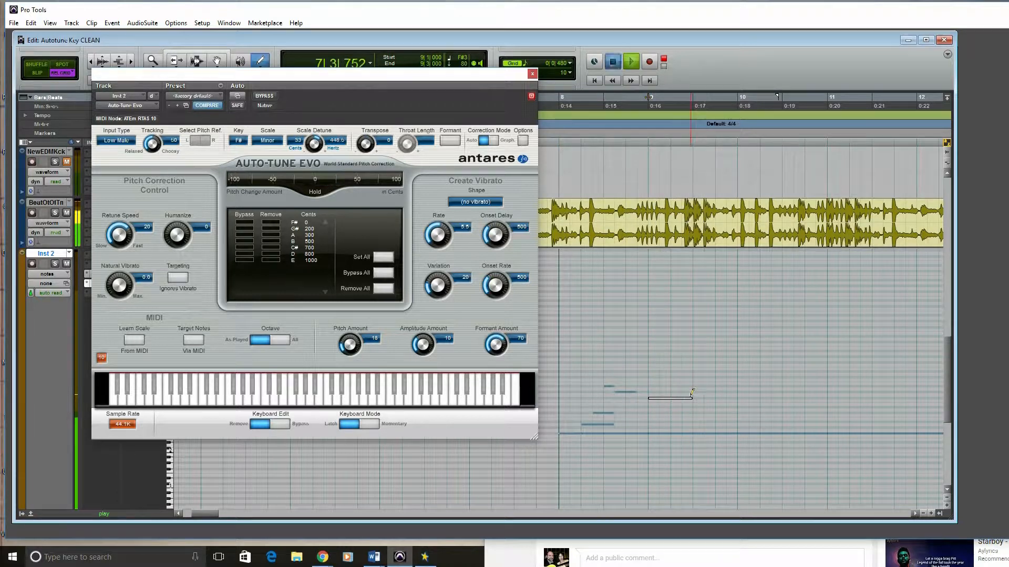
{"action": "key", "text": "space"}
{"action": "left_click_drag", "start_coordinate": [752, 394], "coordinate": [770, 398]}
{"action": "key", "text": "space"}
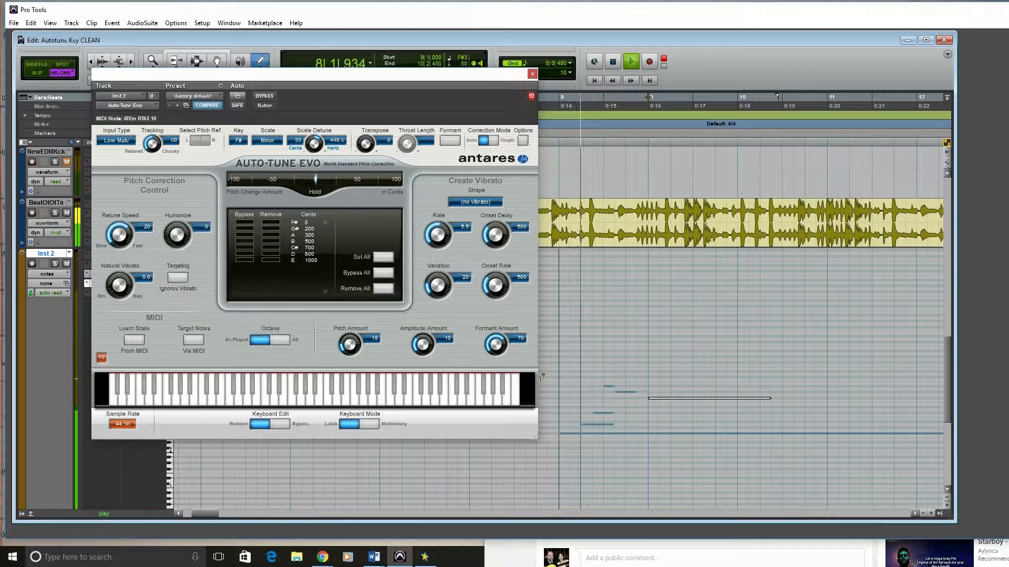
- Play the melody with Auto-Tune Evo bypassed and active to compare its tuning against the beat
{"action": "key", "text": "space"}
{"action": "key", "text": "space"}
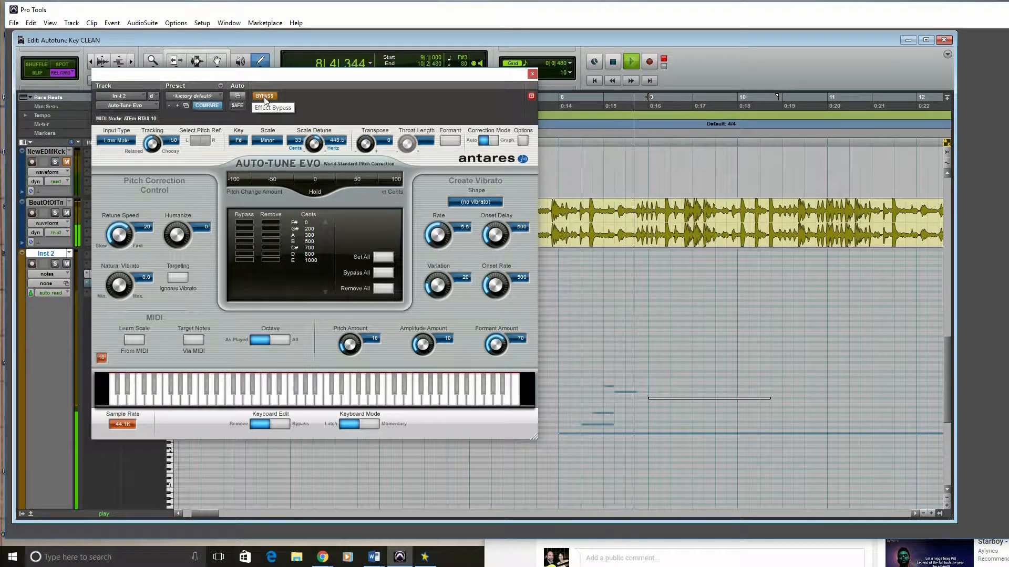
{"action": "key", "text": "space"}
{"action": "key", "text": "space"}
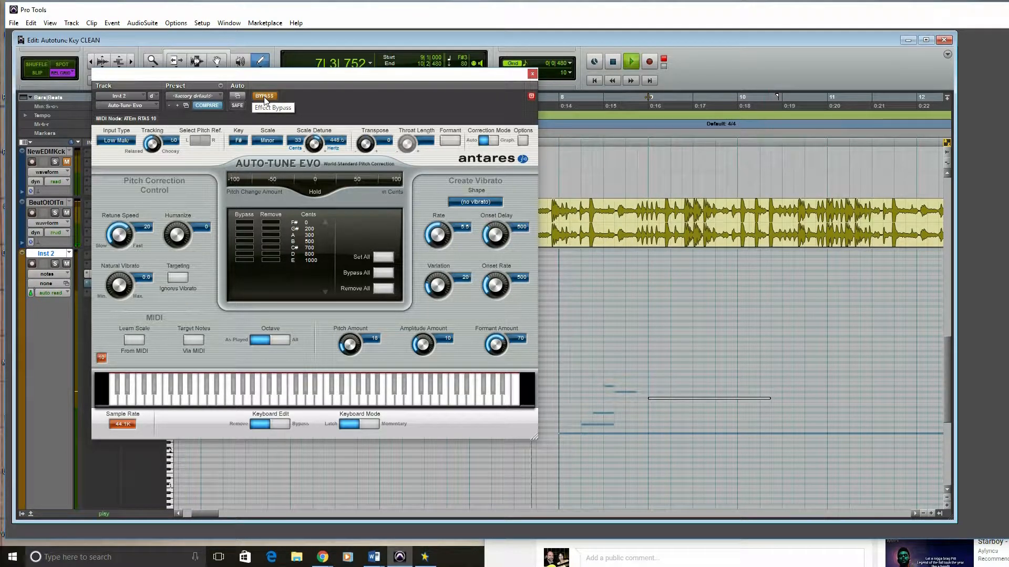
{"action": "left_click", "coordinate": [264, 97]}
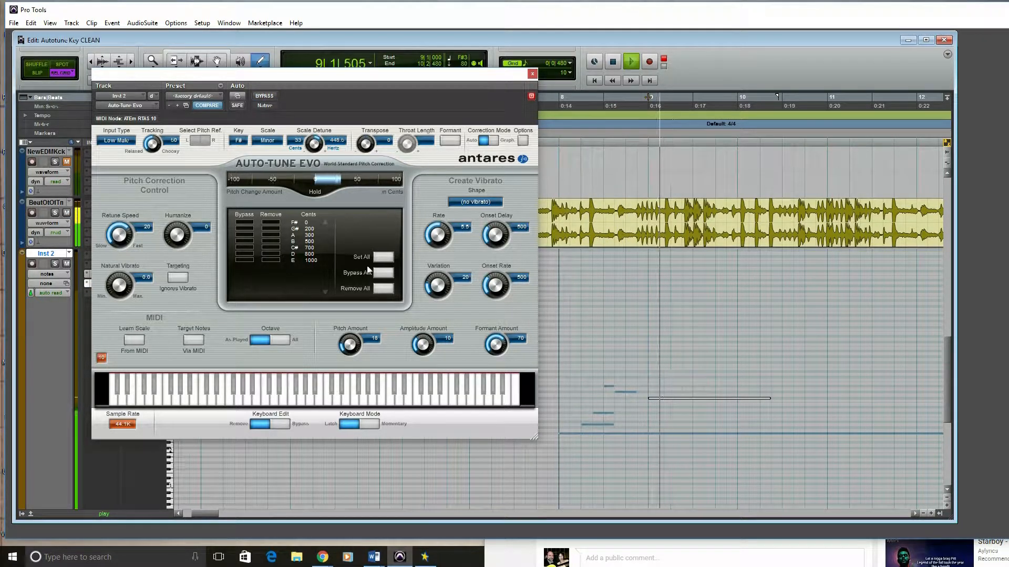
{"action": "key", "text": "space"}
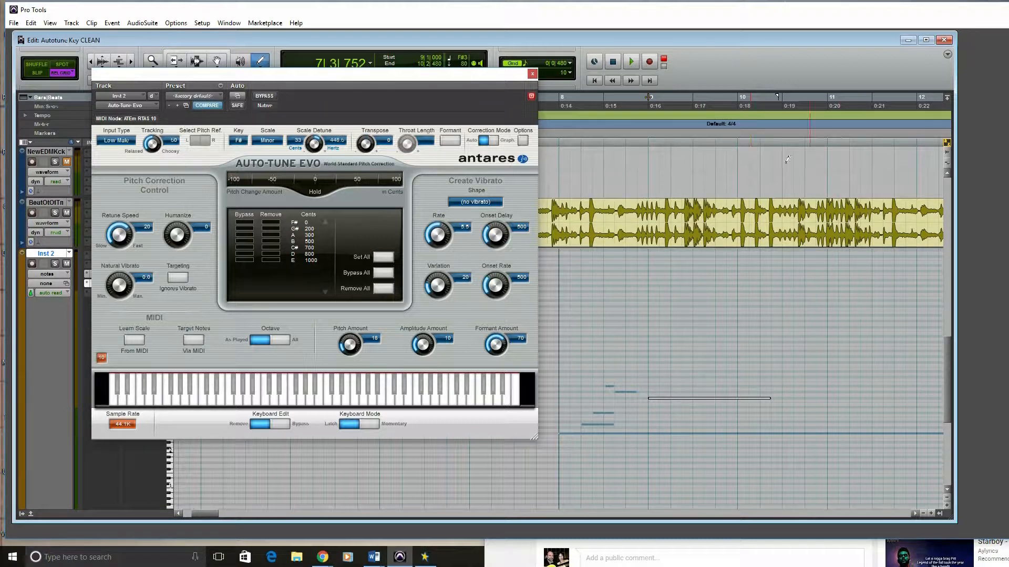
- Close Auto-Tune Evo, then move the thmnrprsnt audio track directly below the beat track and unmute it
{"action": "left_click", "coordinate": [532, 74]}
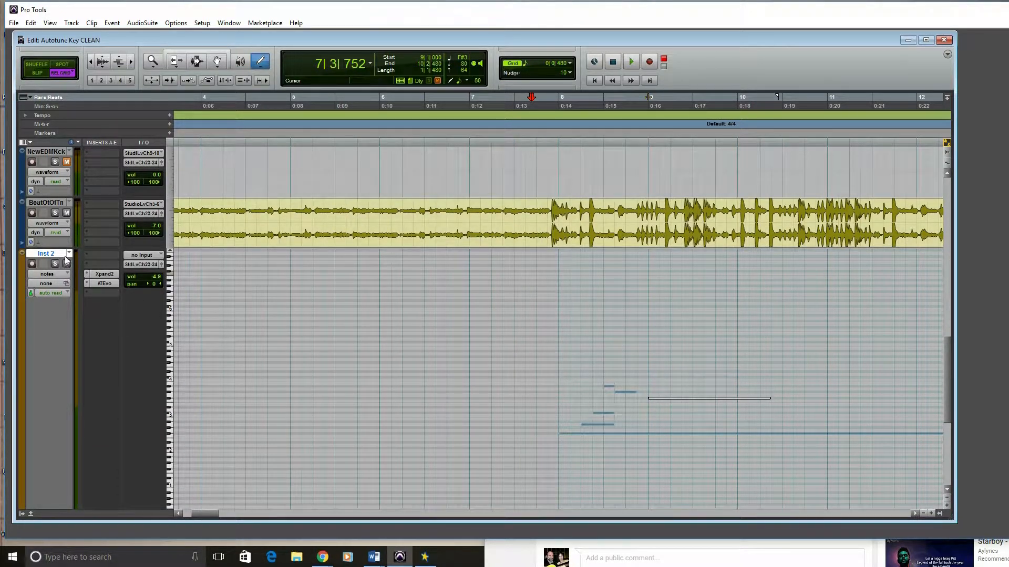
{"action": "scroll", "coordinate": [68, 212], "scroll_direction": "down", "scroll_amount": 5}
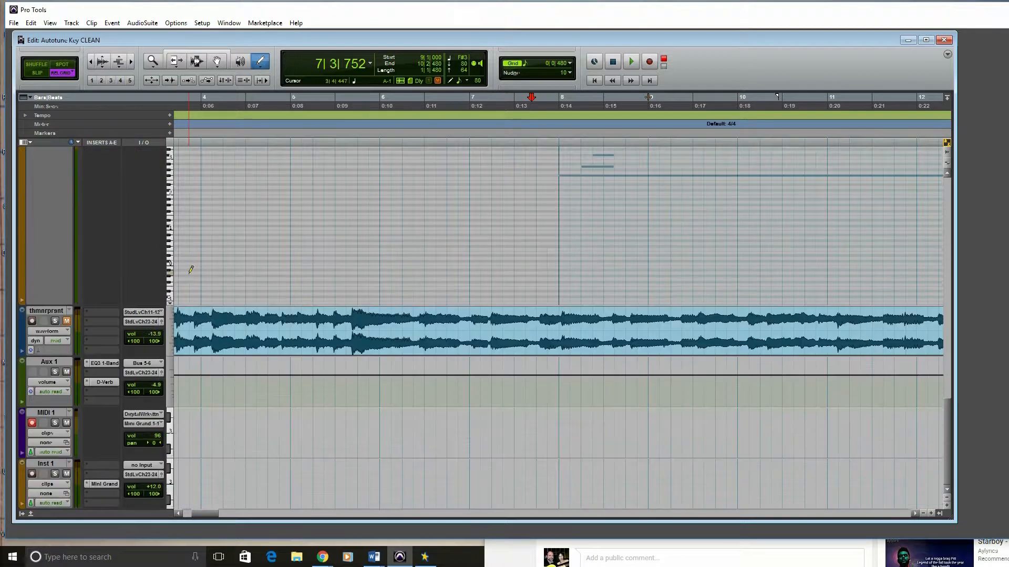
{"action": "left_click_drag", "start_coordinate": [60, 310], "coordinate": [71, 216]}
{"action": "scroll", "coordinate": [96, 188], "scroll_direction": "up", "scroll_amount": 1}
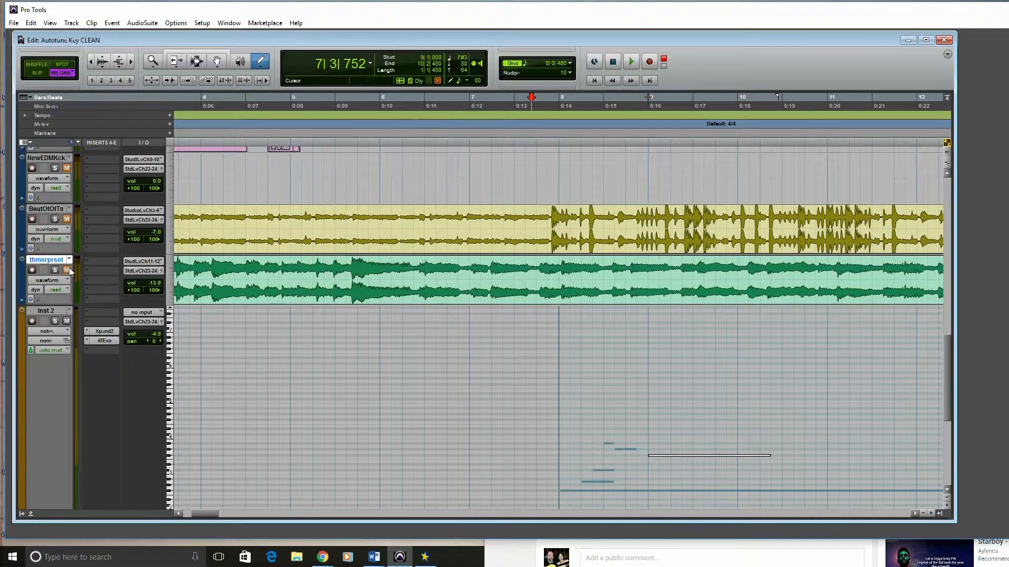
- Select and delete the short melody notes on Inst 2, keeping the long held note
{"action": "left_click", "coordinate": [216, 62]}
{"action": "mouse_move", "coordinate": [513, 384]}
{"action": "left_mouse_down"}
{"action": "mouse_move", "coordinate": [668, 449]}
{"action": "mouse_move", "coordinate": [696, 484]}
{"action": "left_mouse_up"}
{"action": "key", "text": "Delete"}
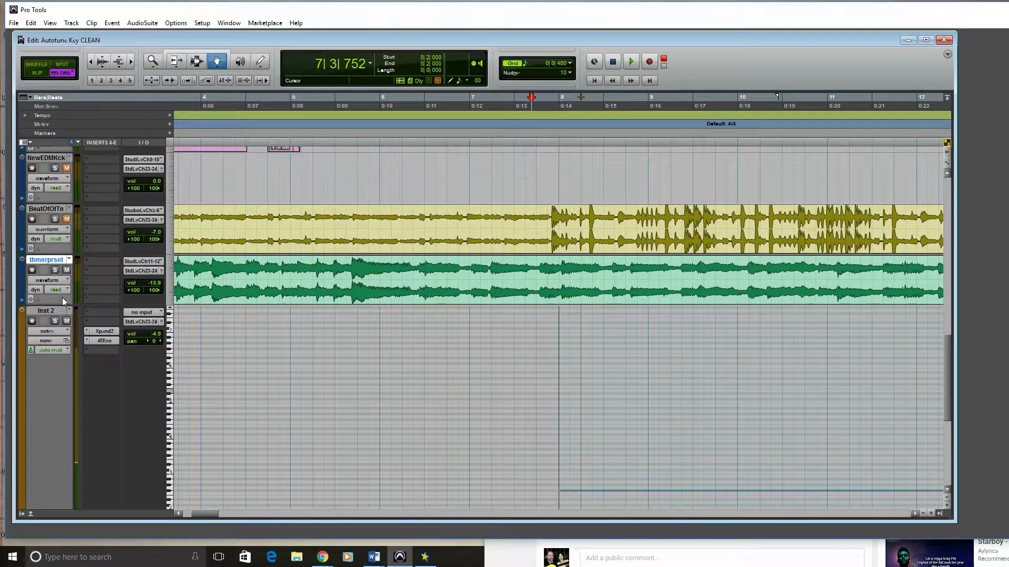
- Play the tracks, raise the long held note on Inst 2 to C3, and play it again
{"action": "key", "text": "space"}
{"action": "key", "text": "space"}
{"action": "left_click", "coordinate": [577, 489]}
{"action": "left_click_drag", "start_coordinate": [582, 494], "coordinate": [581, 478]}
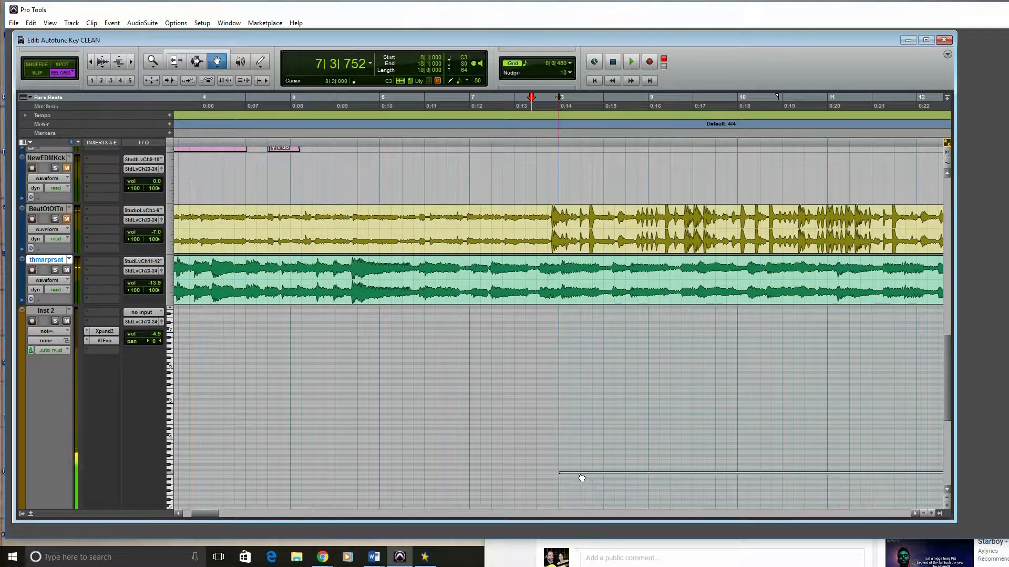
{"action": "key", "text": "space"}
{"action": "key", "text": "space"}
- Use the Smart tool to trim the C3 note's start to 6|3|000 while playing it with the song
{"action": "key", "text": "F7+F8"}
{"action": "left_click_drag", "start_coordinate": [562, 473], "coordinate": [637, 474]}
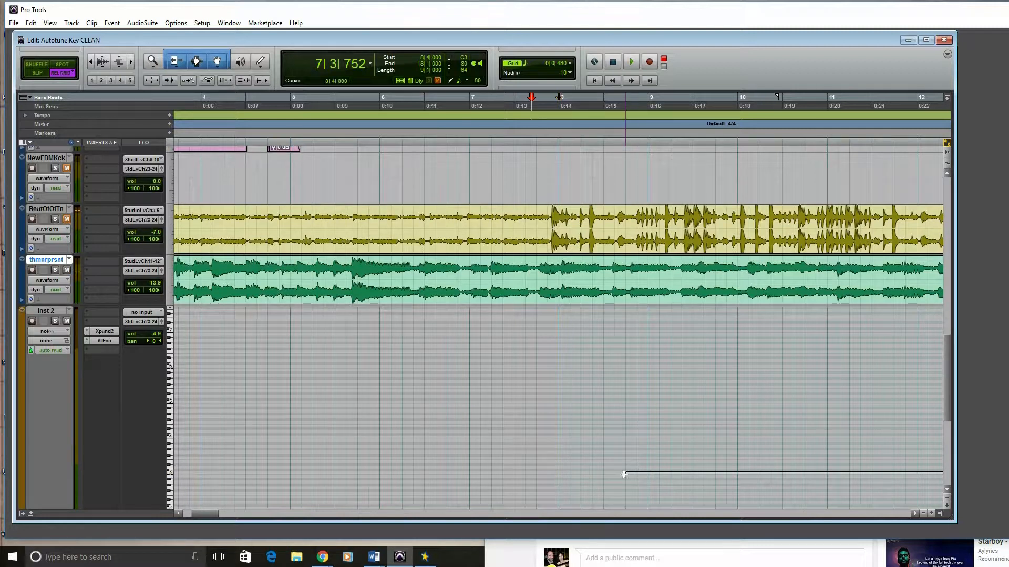
{"action": "key", "text": "space"}
{"action": "left_click_drag", "start_coordinate": [630, 473], "coordinate": [783, 471]}
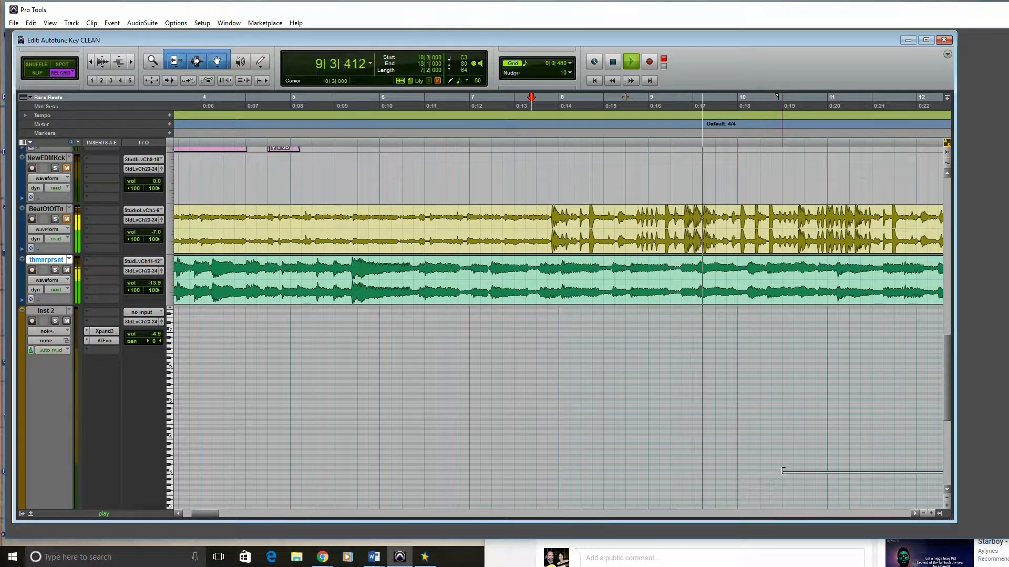
{"action": "key", "text": "space"}
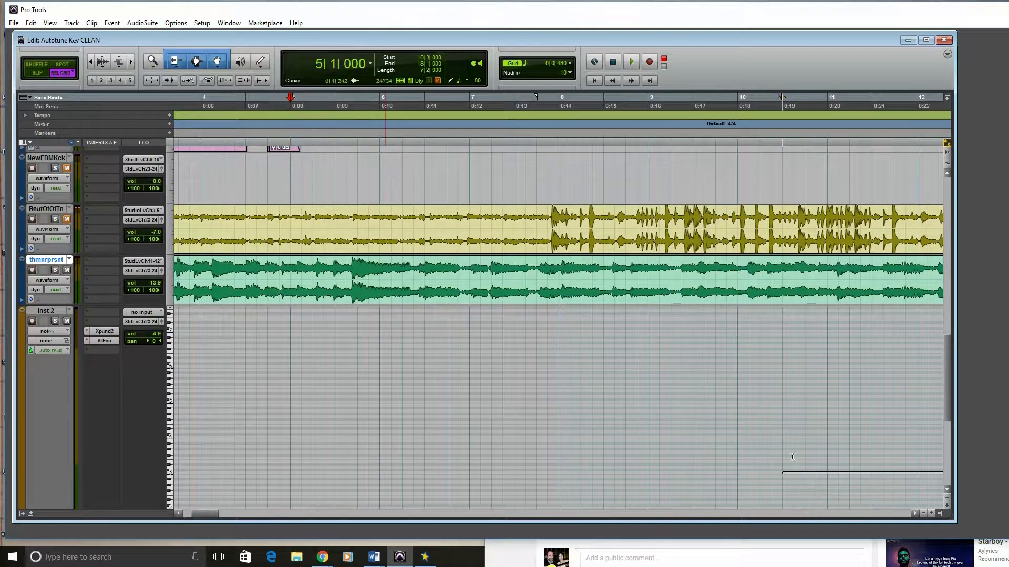
{"action": "key", "text": "space"}
{"action": "left_click_drag", "start_coordinate": [784, 473], "coordinate": [440, 473]}
{"action": "key", "text": "space"}
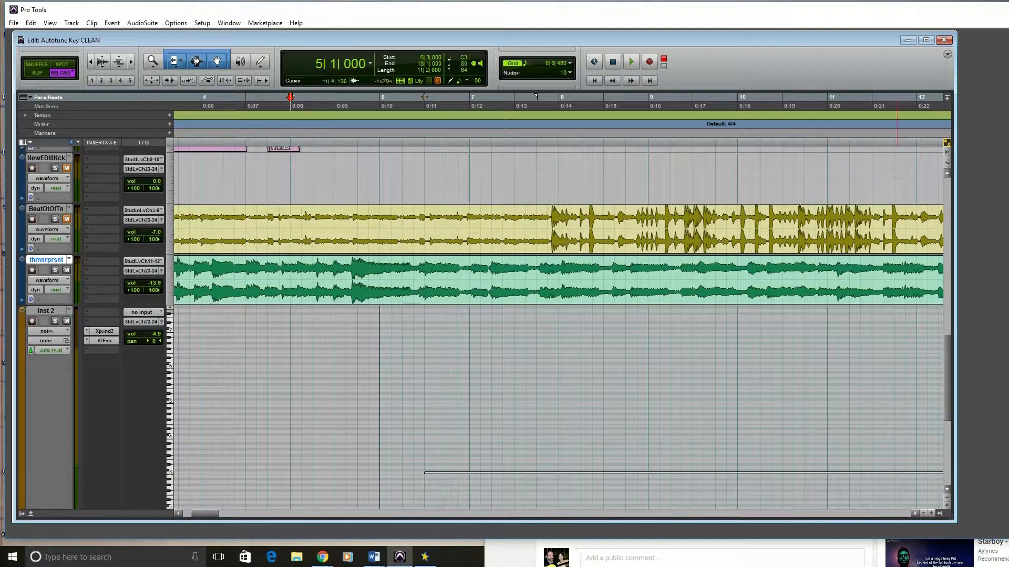
- Reopen Auto-Tune Evo on Inst 2 and set the Instrument input type, key C and the Major scale
{"action": "left_click", "coordinate": [104, 341]}
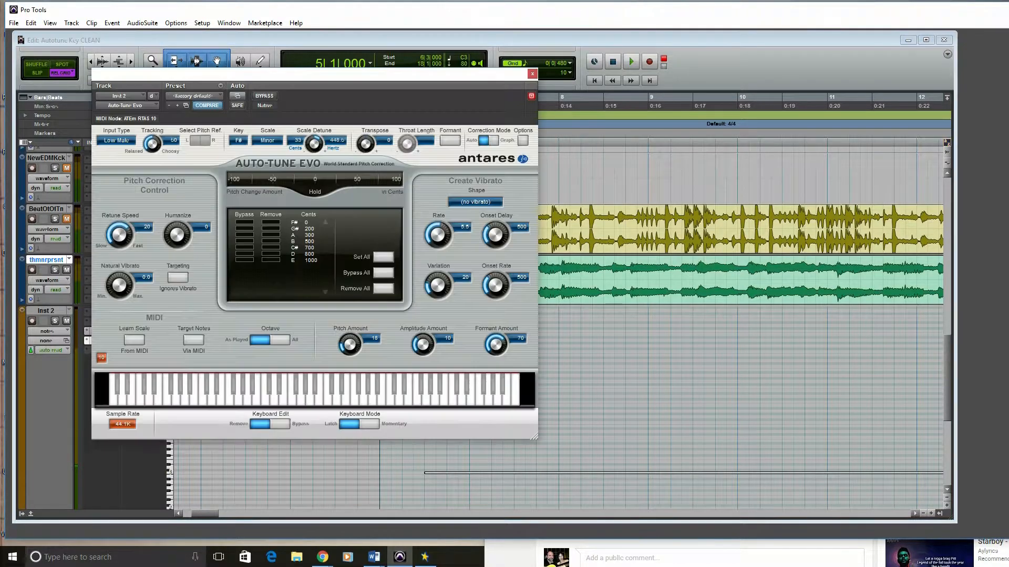
{"action": "left_click", "coordinate": [110, 138]}
{"action": "left_click", "coordinate": [133, 179]}
{"action": "left_click", "coordinate": [238, 140]}
{"action": "left_click", "coordinate": [267, 147]}
{"action": "left_click", "coordinate": [268, 141]}
{"action": "left_click", "coordinate": [286, 147]}
- Play the C3 note with the song while raising Auto-Tune Evo's scale detune to 60 cents
{"action": "key", "text": "space"}
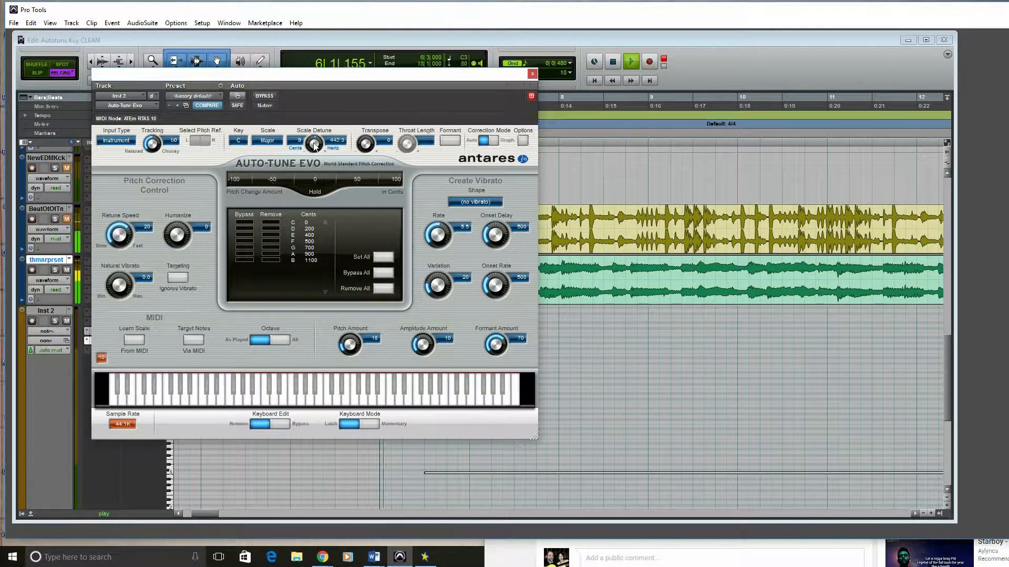
{"action": "left_click_drag", "start_coordinate": [314, 144], "coordinate": [326, 116]}
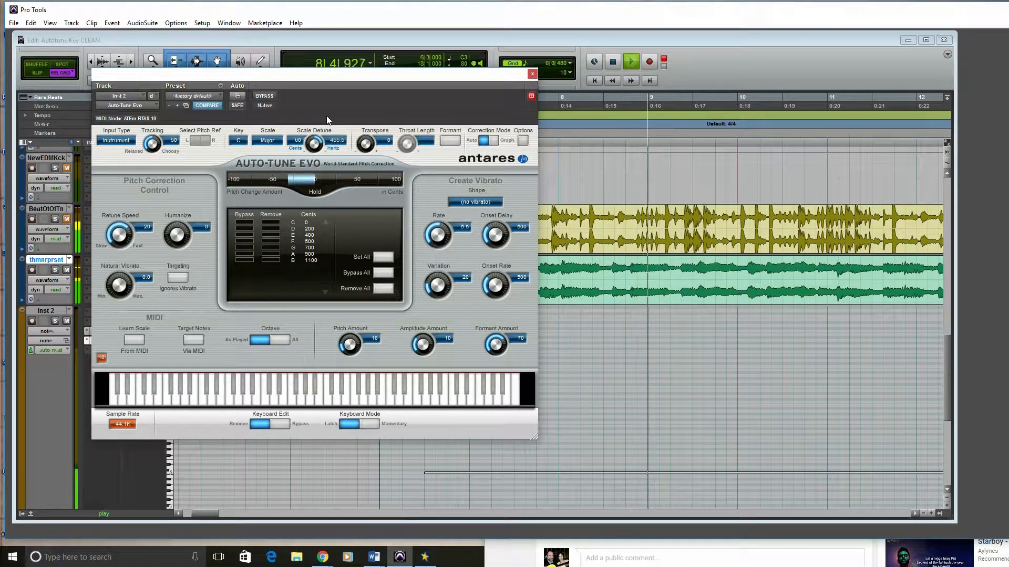
{"action": "key", "text": "space"}
- Raise the held note to C#3 and increase the scale detune to 69 cents (457.9 Hz) while playing
{"action": "left_click_drag", "start_coordinate": [445, 476], "coordinate": [446, 474]}
{"action": "key", "text": "space"}
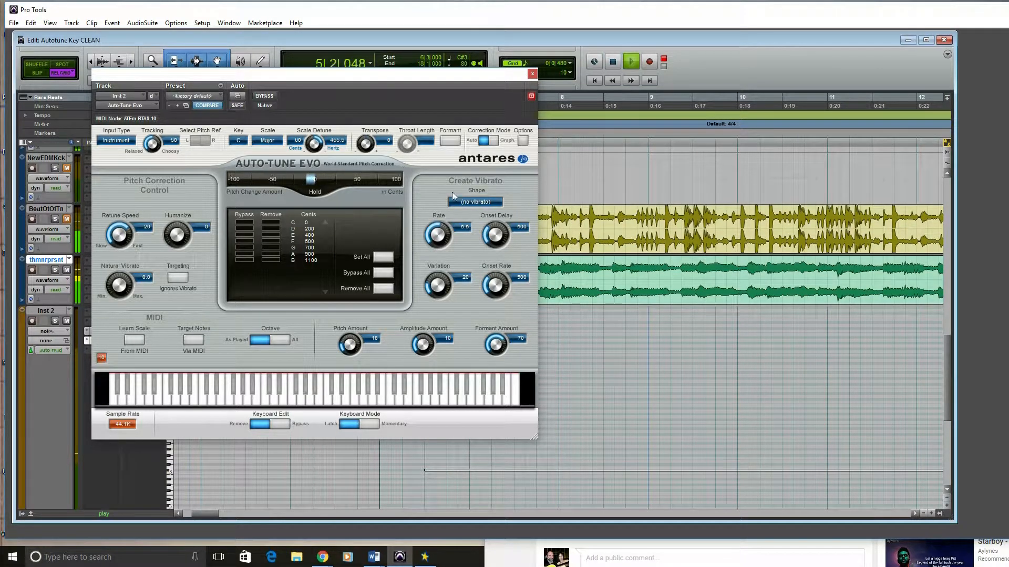
{"action": "left_click_drag", "start_coordinate": [439, 77], "coordinate": [485, 71]}
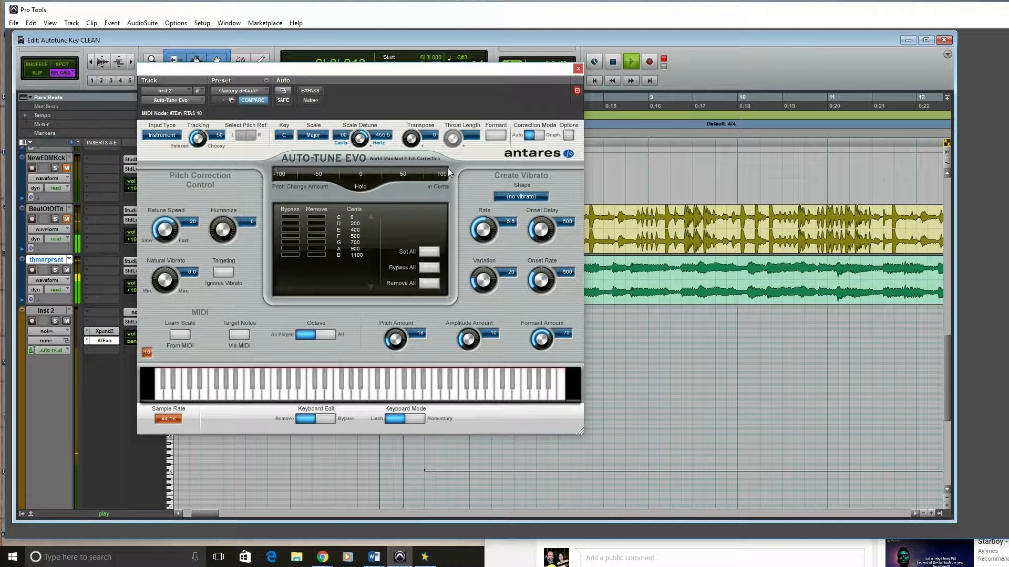
{"action": "left_click_drag", "start_coordinate": [356, 134], "coordinate": [358, 131]}
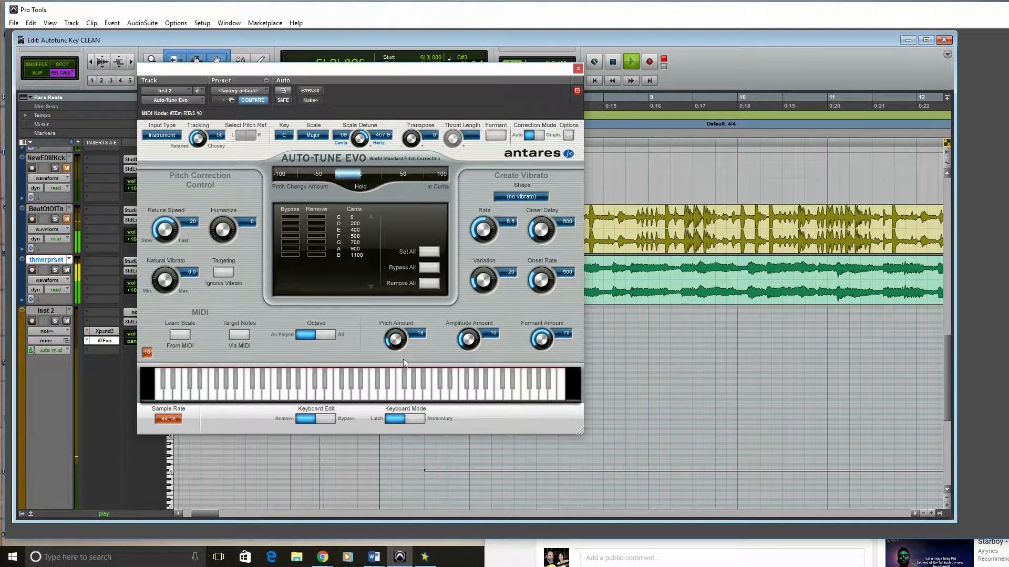
{"action": "key", "text": "space"}
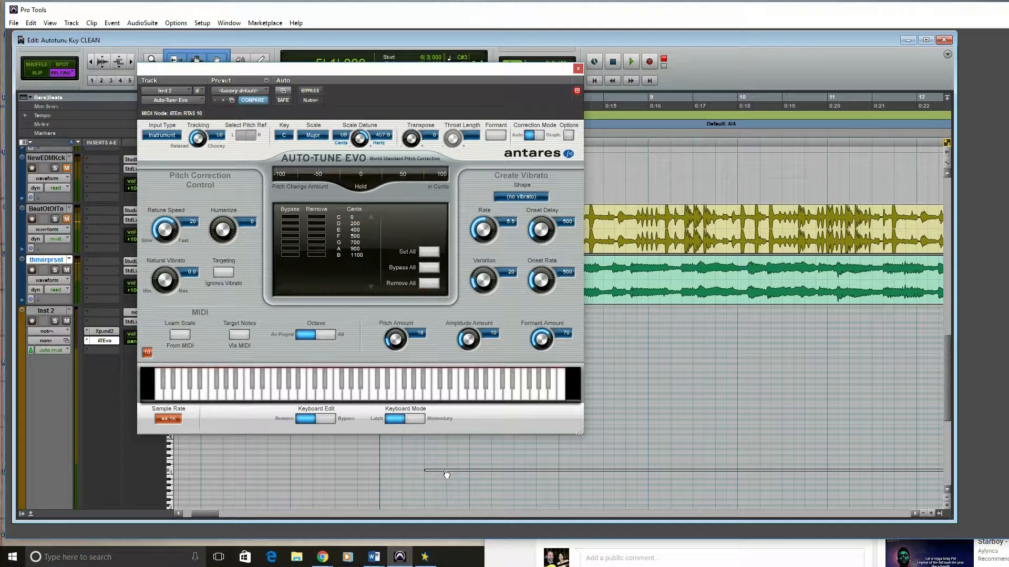
- Change Auto-Tune Evo's key on Inst 2 to Db and raise the scale detune to 80 cents while playing the song
{"action": "left_click", "coordinate": [285, 136]}
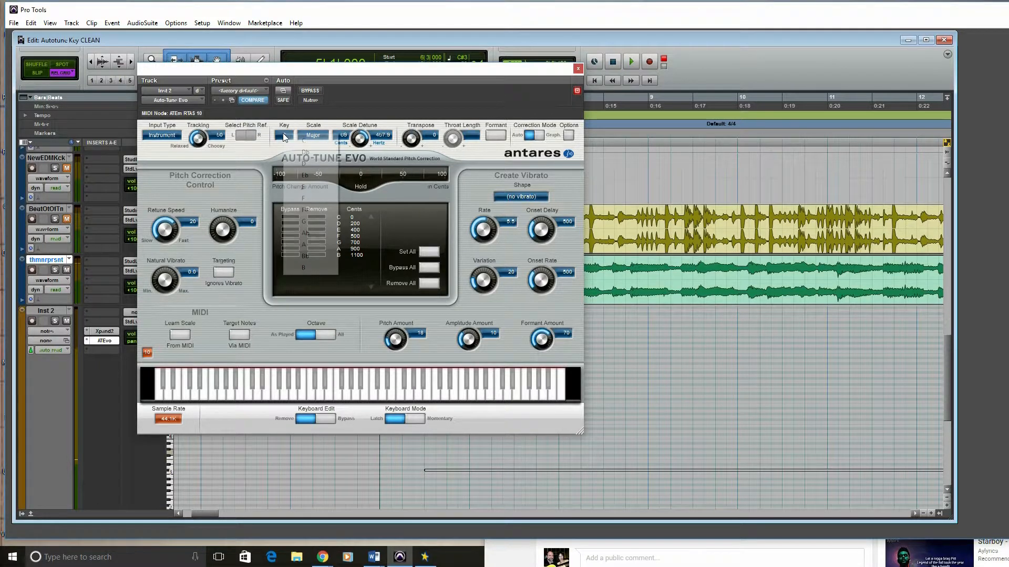
{"action": "left_click", "coordinate": [320, 153]}
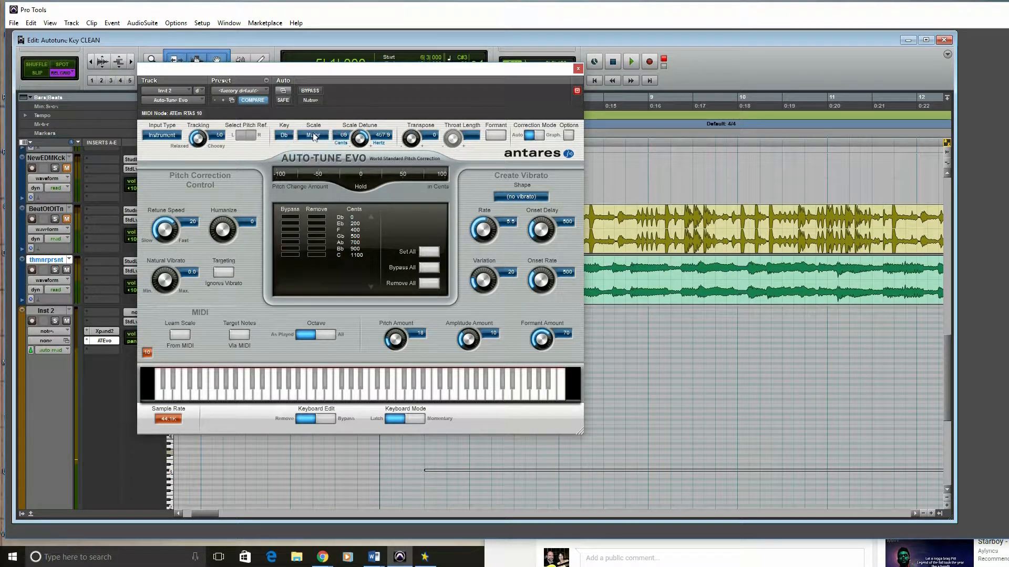
{"action": "key", "text": "space"}
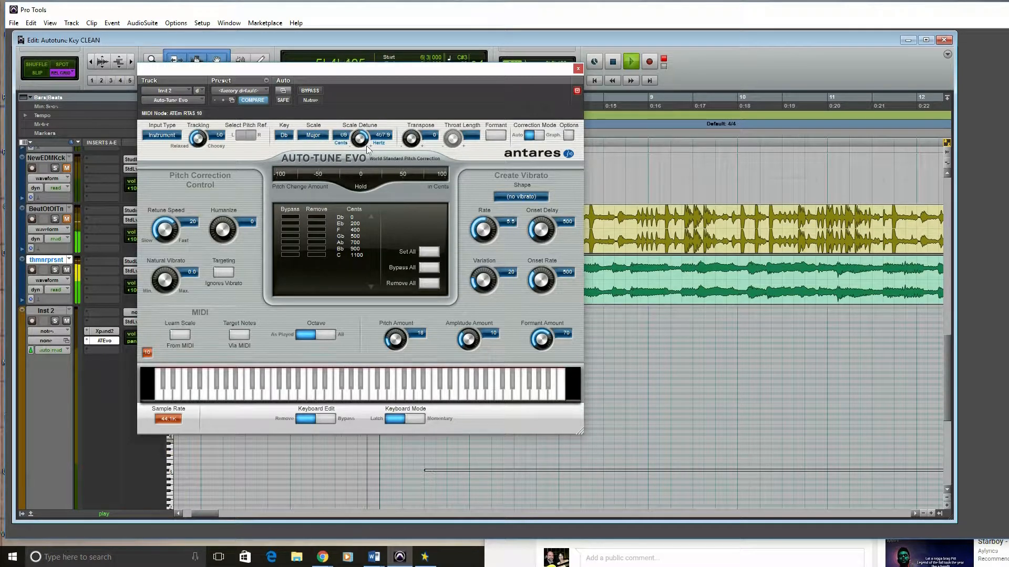
{"action": "left_click_drag", "start_coordinate": [361, 138], "coordinate": [361, 132]}
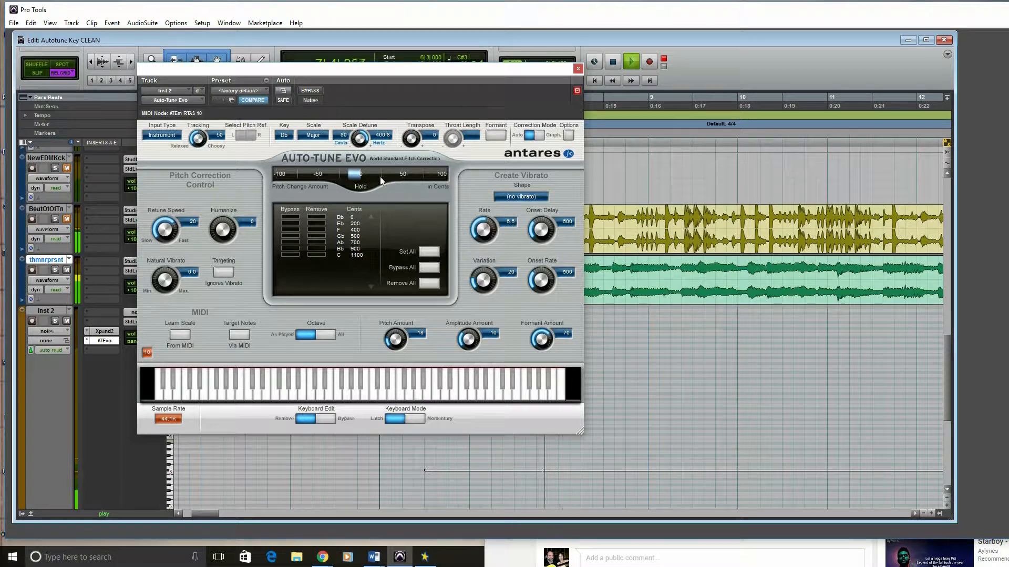
- Fine-tune the Inst 2 scale detune up to 91 cents (463.7 Hz) by ear during playback and close the plug-in
{"action": "key", "text": "space"}
{"action": "left_click_drag", "start_coordinate": [360, 141], "coordinate": [360, 138]}
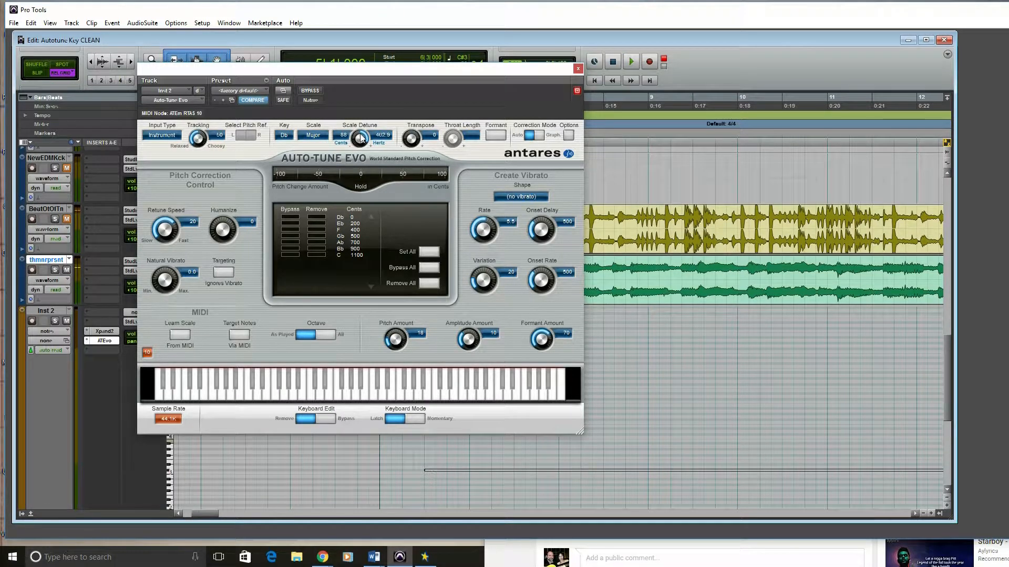
{"action": "key", "text": "space"}
{"action": "left_click_drag", "start_coordinate": [430, 70], "coordinate": [434, 71]}
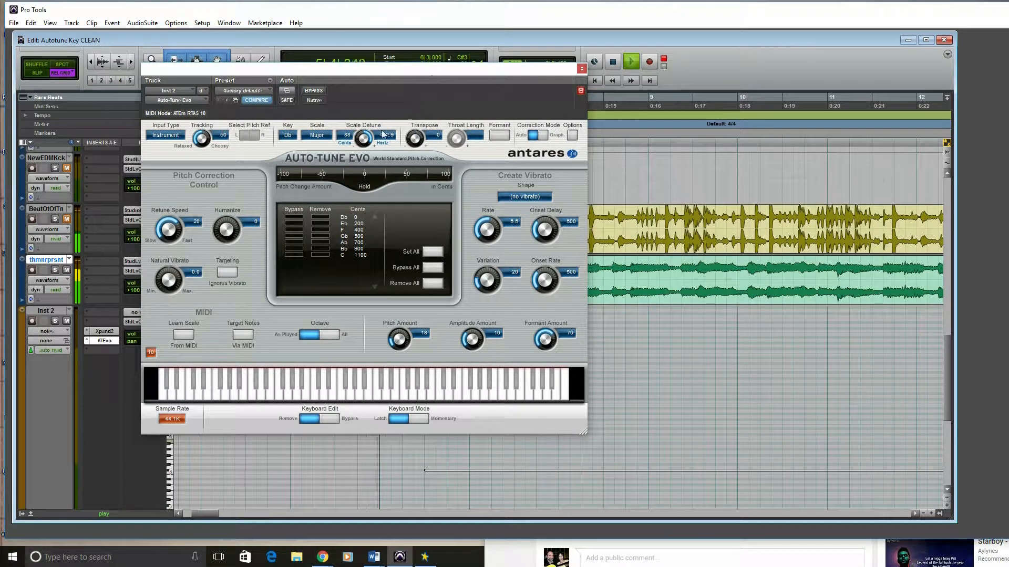
{"action": "left_click_drag", "start_coordinate": [360, 139], "coordinate": [361, 137]}
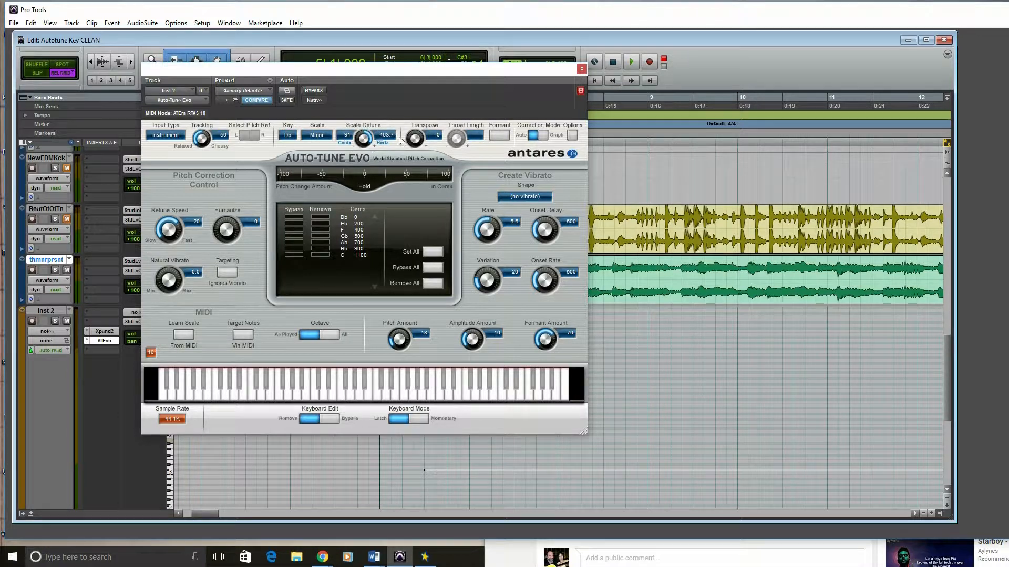
{"action": "left_click", "coordinate": [582, 69]}
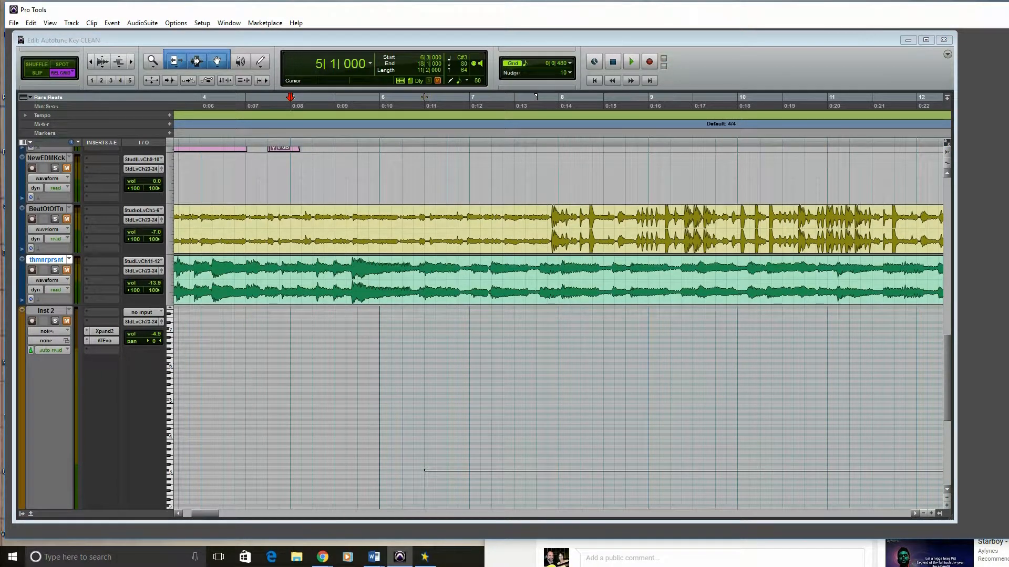
- Show the Mix window, open Auto-Tune Evo on the Titanium vocals track, and place it clear of the top tracks
{"action": "key", "text": "ctrl+="}
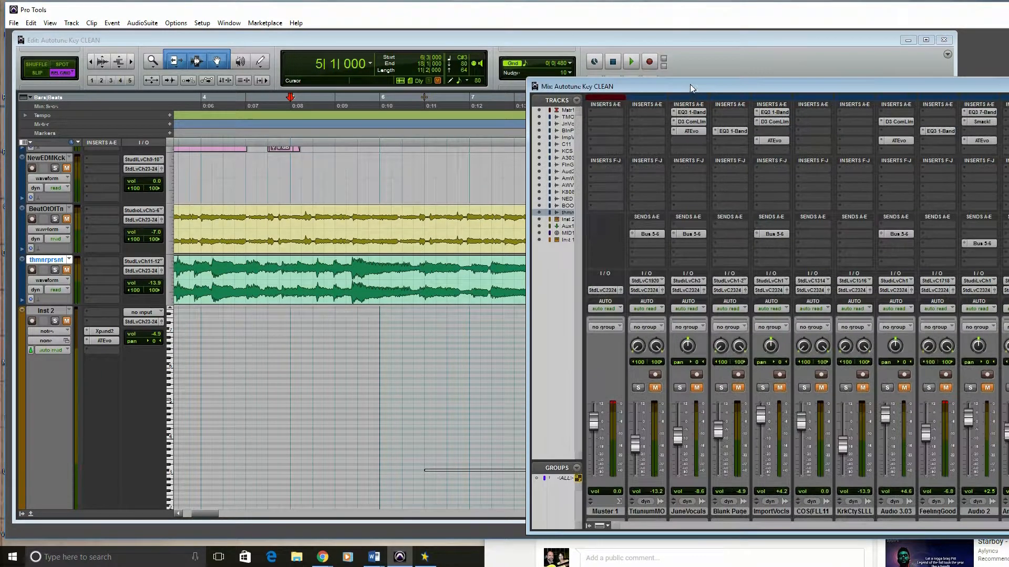
{"action": "left_click", "coordinate": [689, 122]}
{"action": "left_click", "coordinate": [691, 131]}
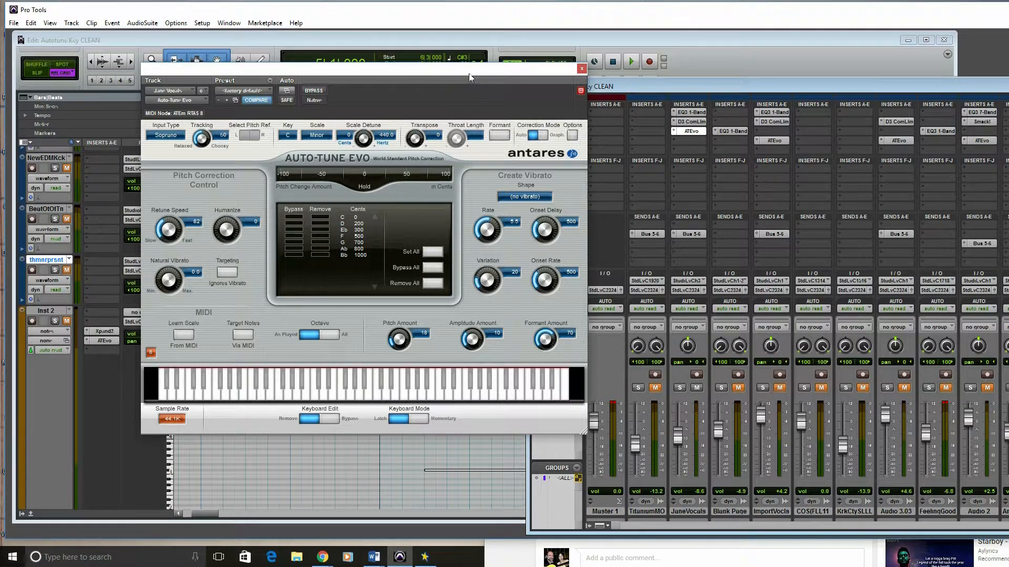
{"action": "left_click_drag", "start_coordinate": [471, 78], "coordinate": [789, 93]}
{"action": "scroll", "coordinate": [316, 348], "scroll_direction": "up", "scroll_amount": 15}
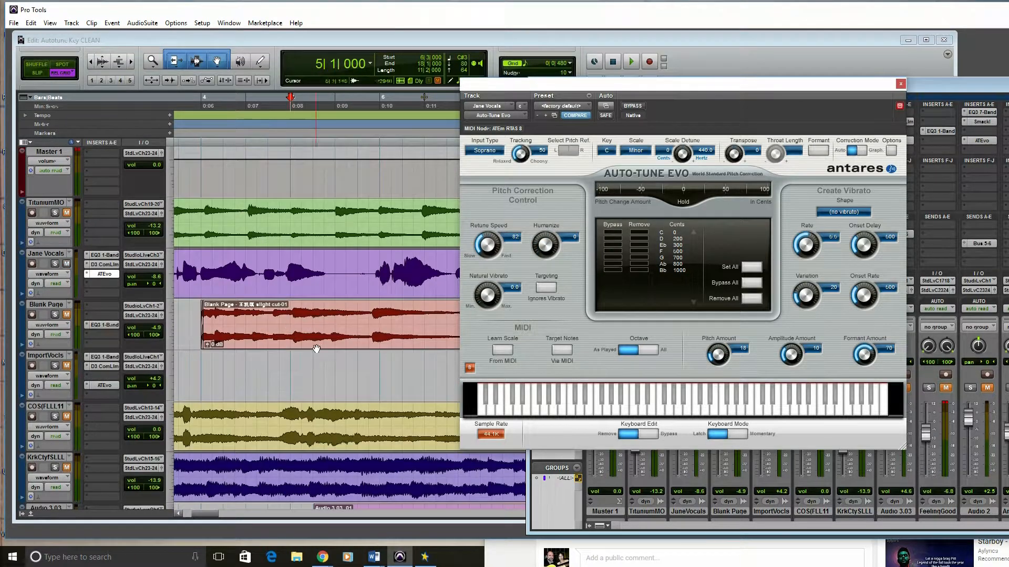
- Unmute the TitaniumMO track during playback and zoom the timeline out two levels
{"action": "key", "text": "space"}
{"action": "left_click", "coordinate": [66, 213]}
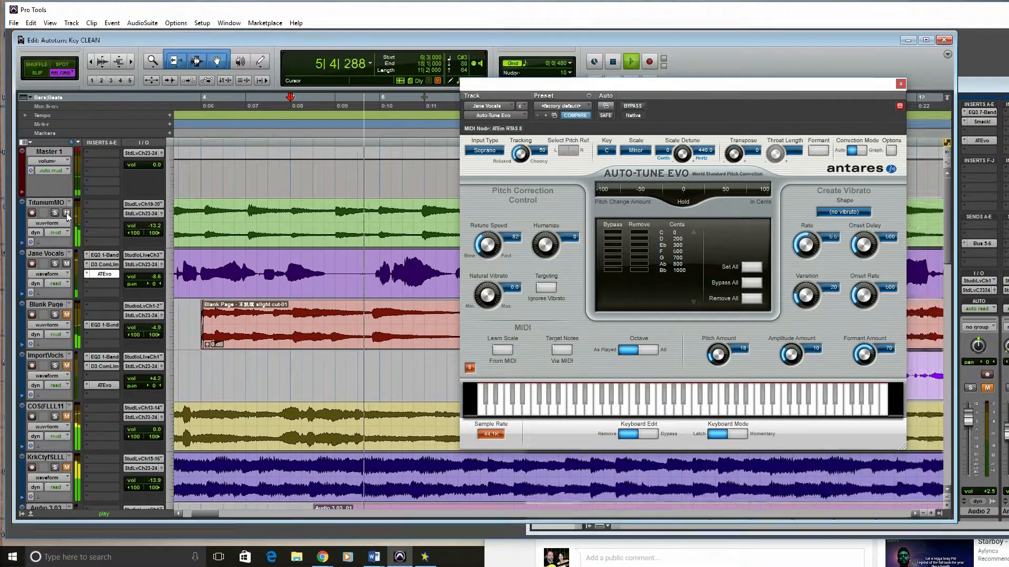
{"action": "left_click", "coordinate": [91, 65]}
{"action": "left_click", "coordinate": [93, 65]}
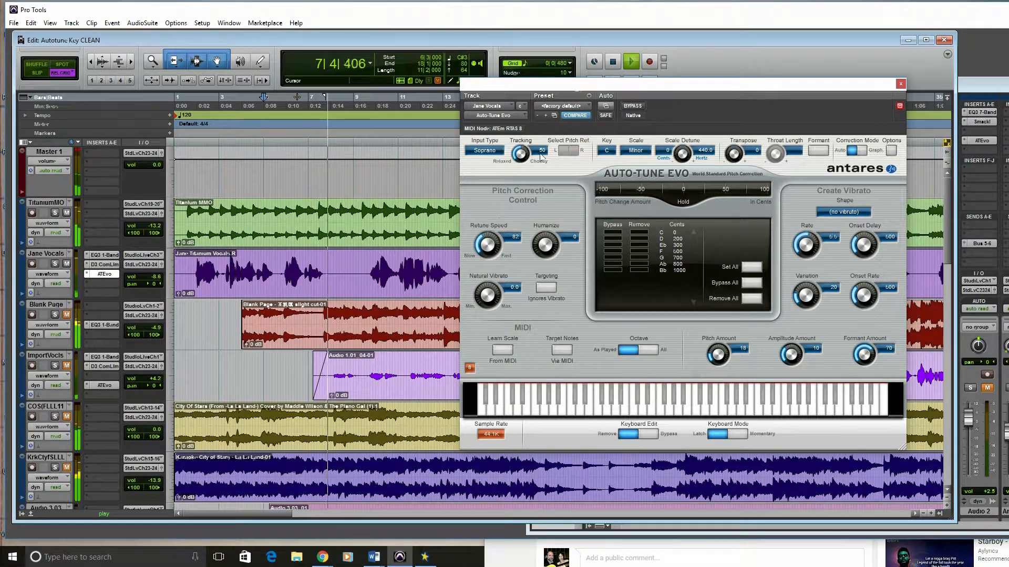
- Lower the Titanium vocal's retune speed value, switch to Slip mode, and audition from 9|3|000
{"action": "key", "text": "space"}
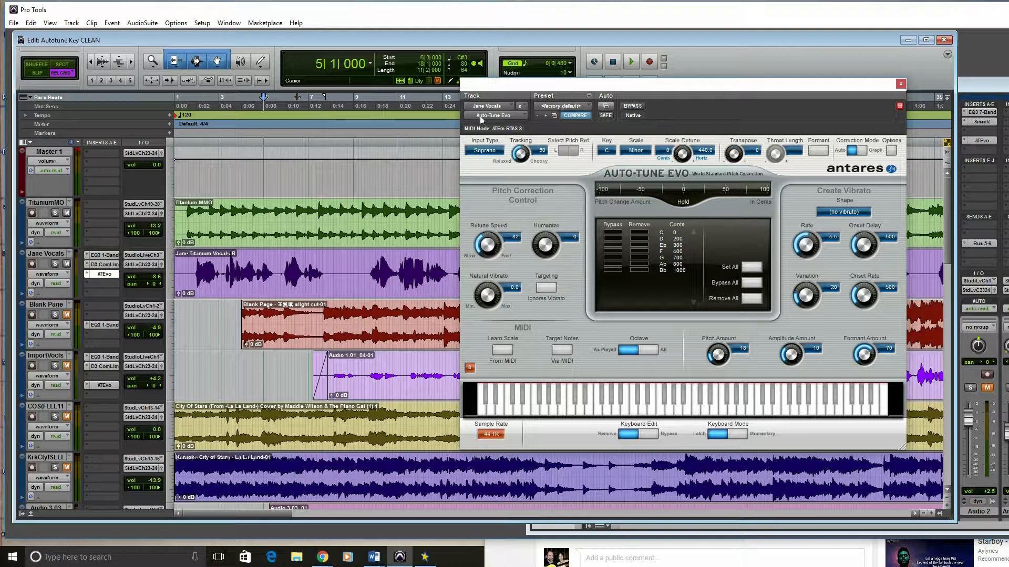
{"action": "key", "text": "space"}
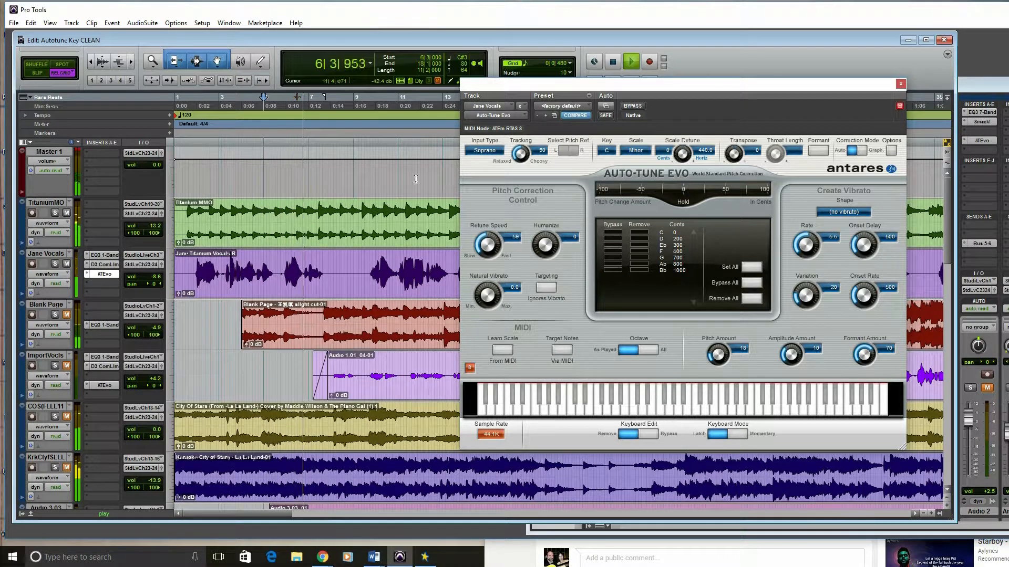
{"action": "left_click", "coordinate": [364, 104]}
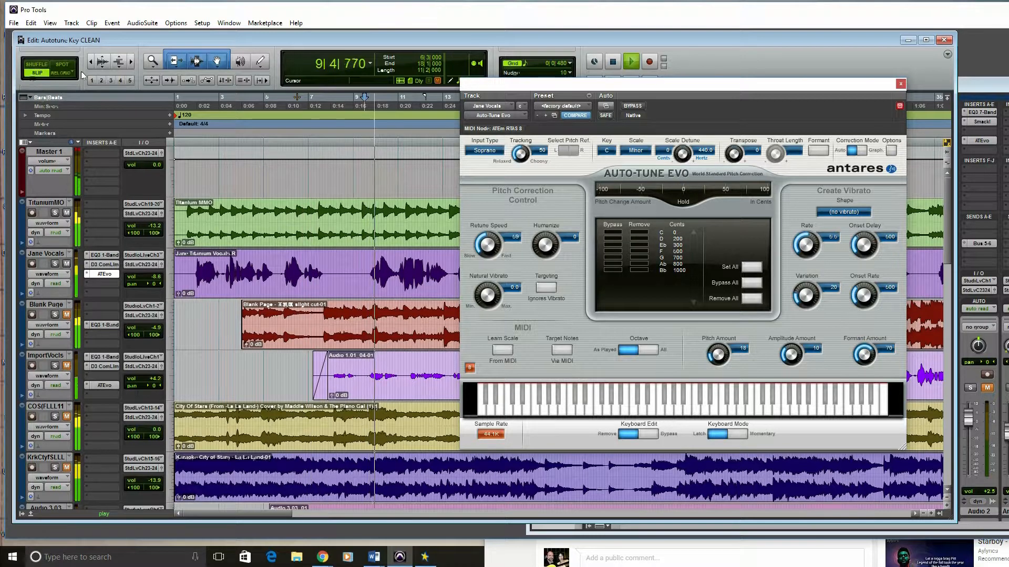
{"action": "key", "text": "space"}
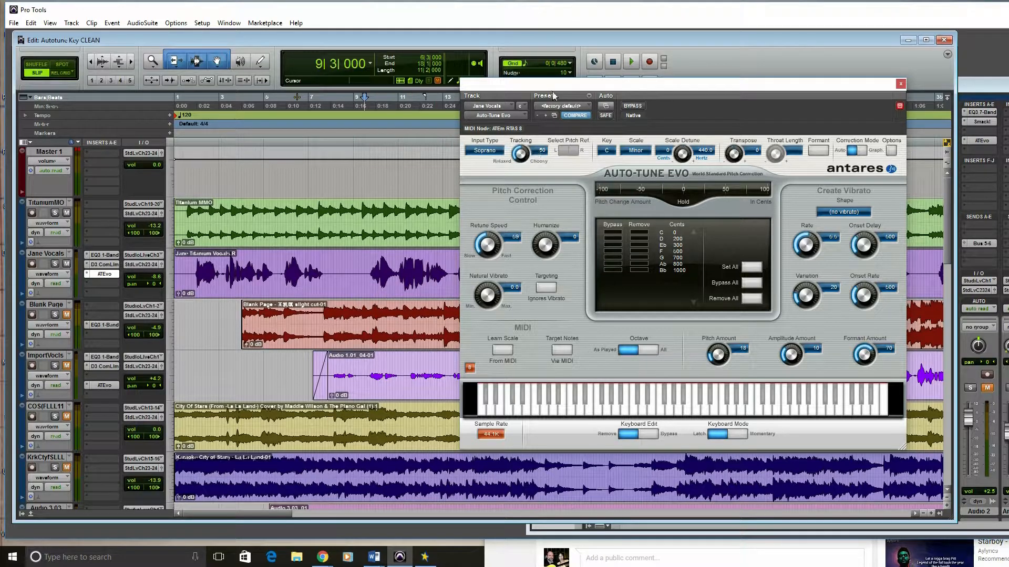
- Audition the Titanium vocal's sustained note from 65|1|355 while watching Auto-Tune Evo's pitch correction meter
{"action": "left_click_drag", "start_coordinate": [552, 86], "coordinate": [1008, 86]}
{"action": "left_click_drag", "start_coordinate": [242, 514], "coordinate": [408, 528]}
{"action": "left_click", "coordinate": [437, 105]}
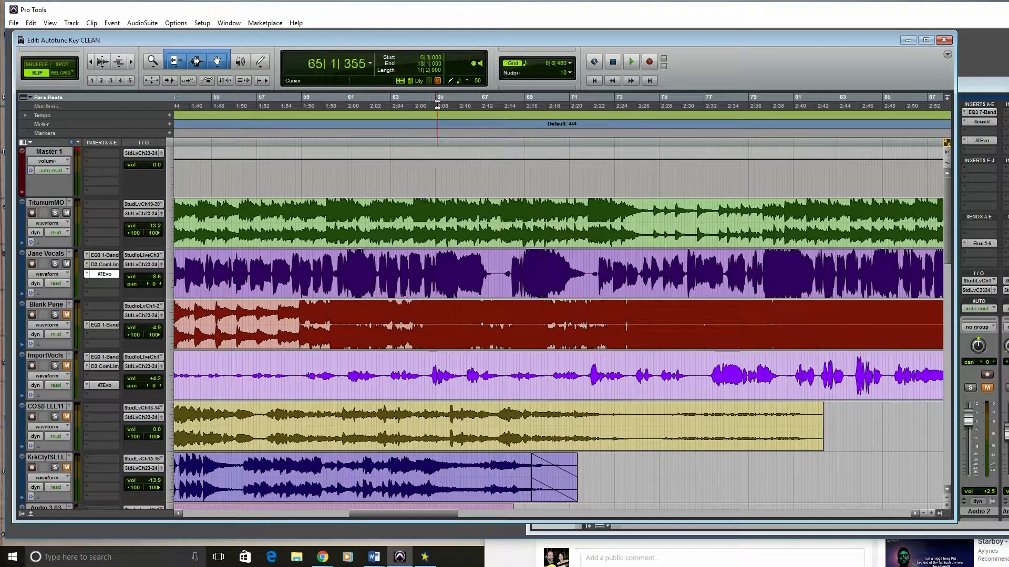
{"action": "key", "text": "space"}
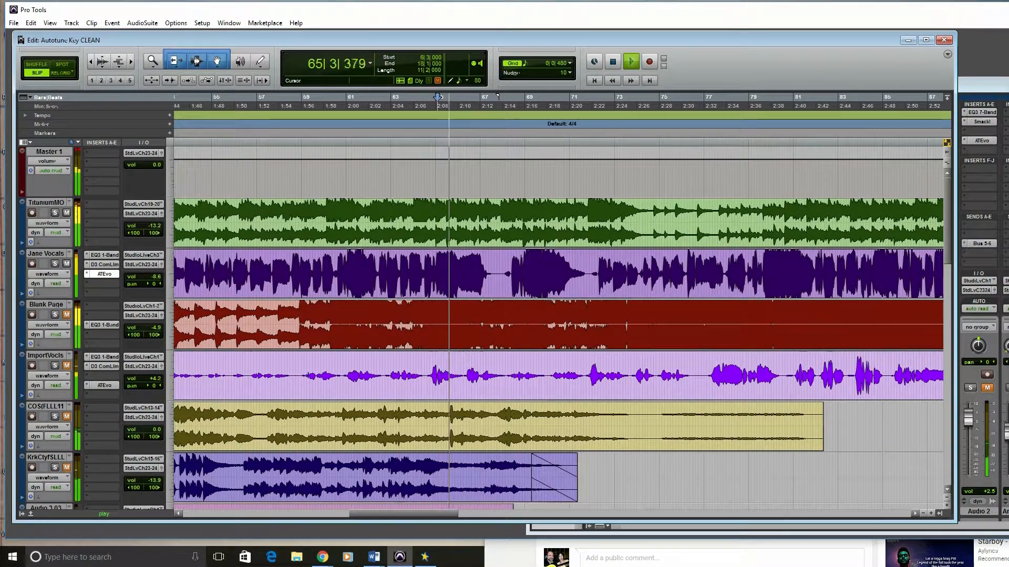
{"action": "left_click_drag", "start_coordinate": [1006, 89], "coordinate": [680, 113]}
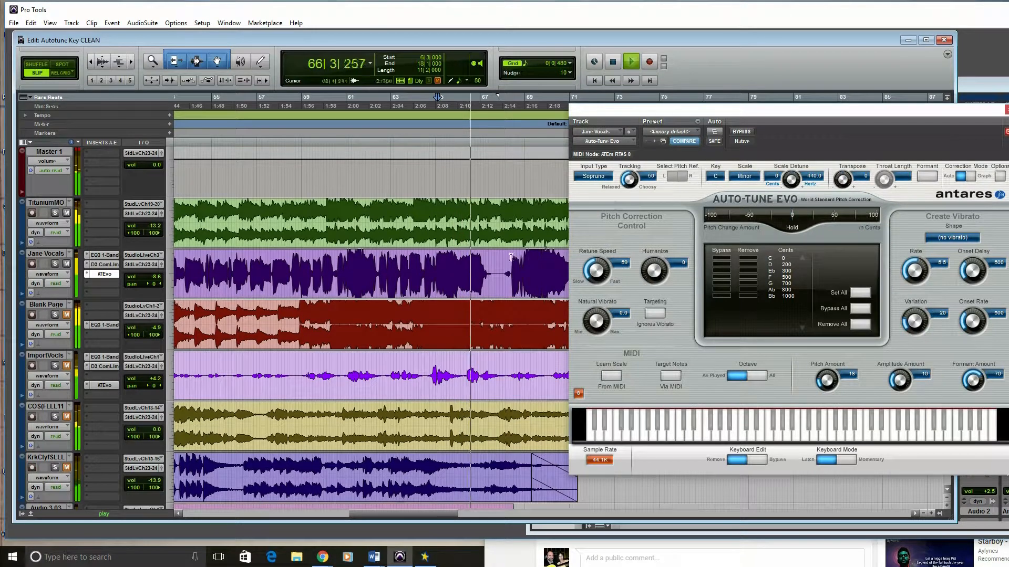
{"action": "key", "text": "space"}
{"action": "key", "text": "space"}
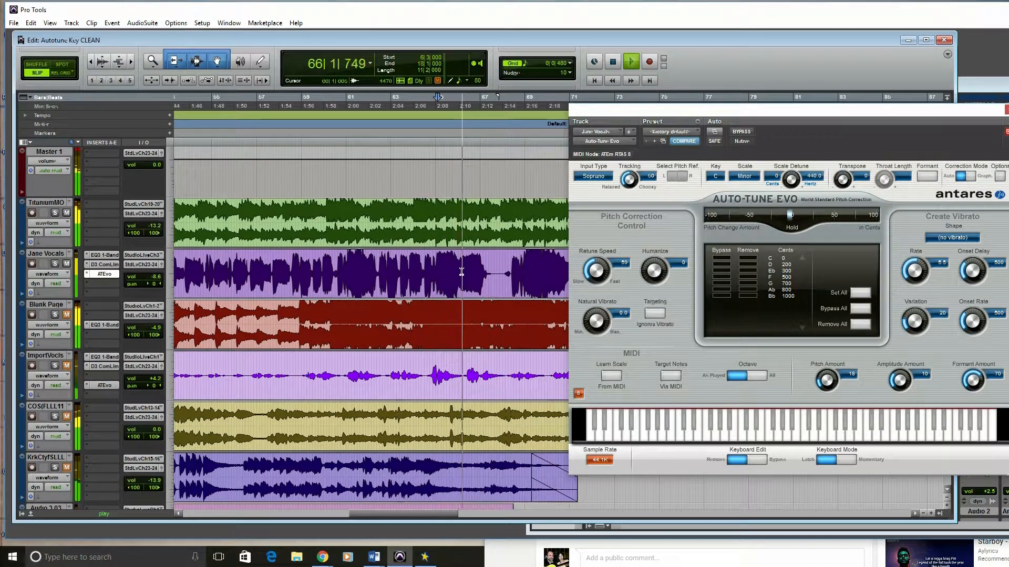
{"action": "key", "text": "space"}
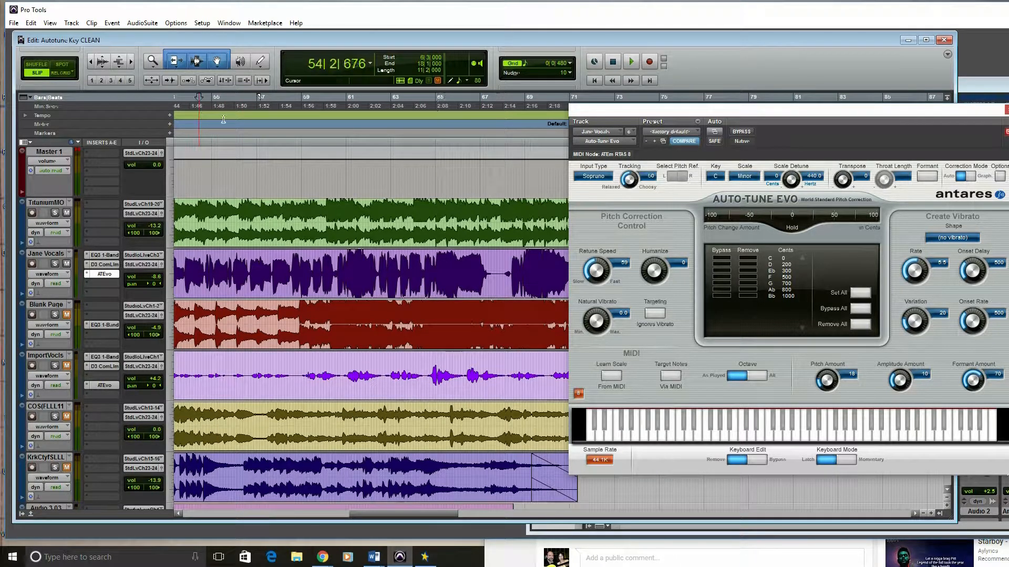
- Compare the vocal's shorter notes from 54|2|676 with the sustained note from 64|4|864
{"action": "key", "text": "space"}
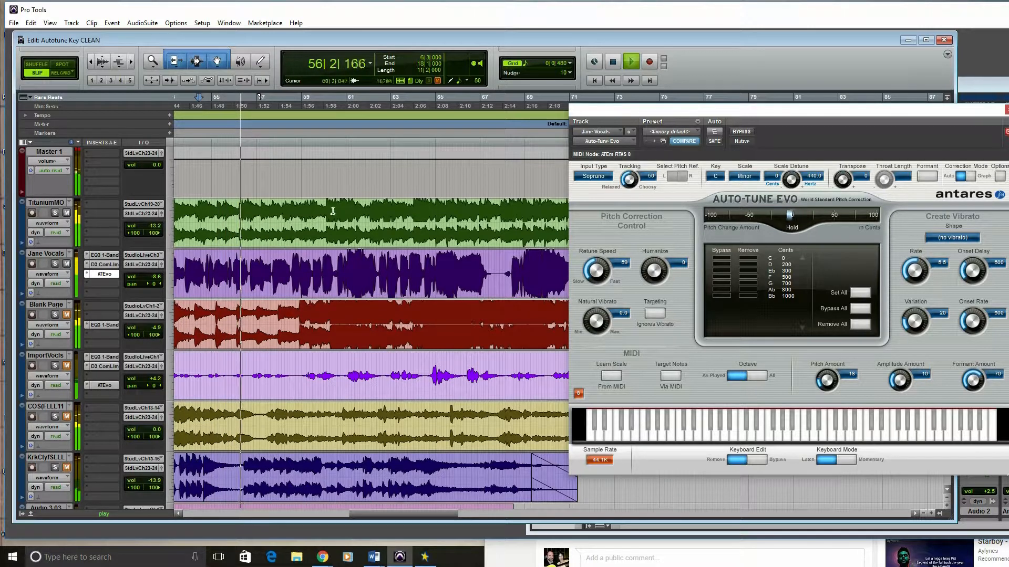
{"action": "key", "text": "space"}
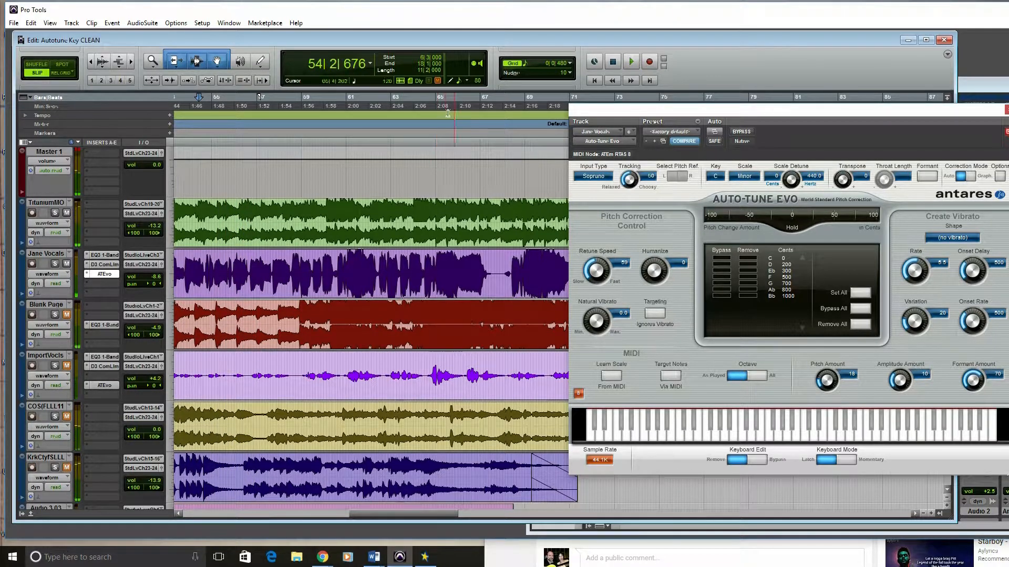
{"action": "key", "text": "space"}
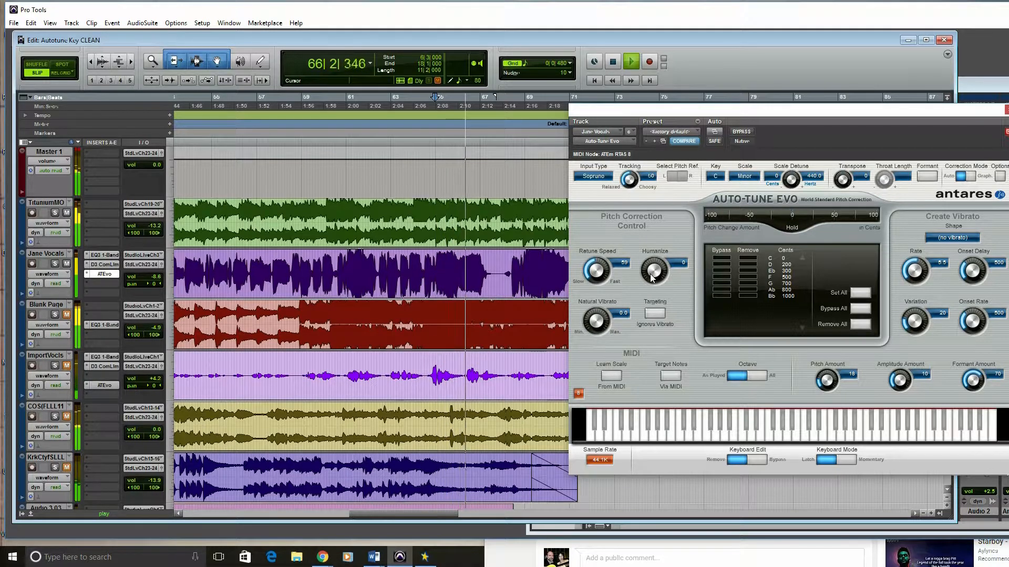
{"action": "key", "text": "space"}
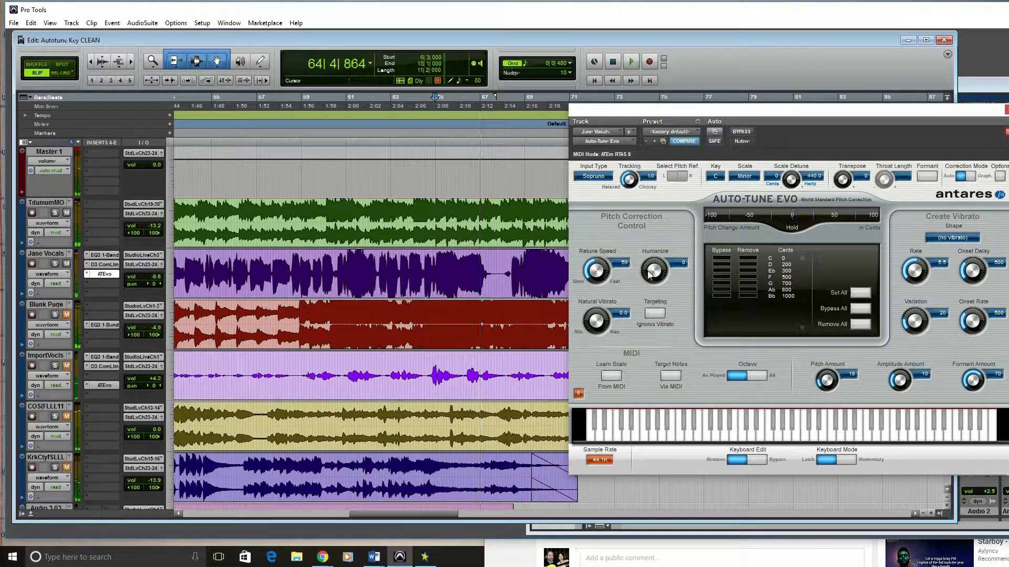
- Raise Humanize to 81 on the Titanium vocal while auditioning the sustained note from 64|4|864
{"action": "key", "text": "space"}
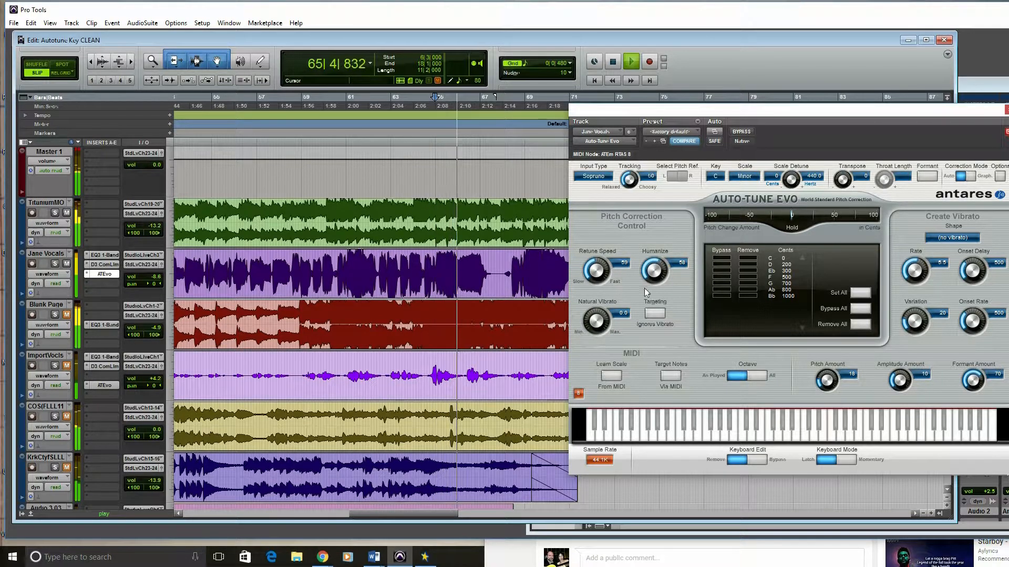
{"action": "left_click_drag", "start_coordinate": [654, 270], "coordinate": [652, 257]}
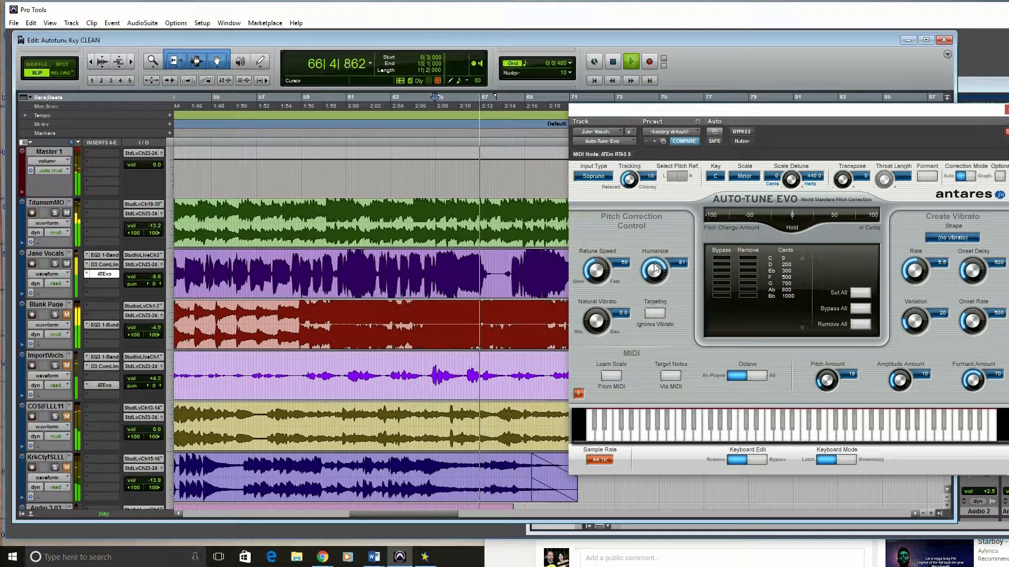
{"action": "key", "text": "space"}
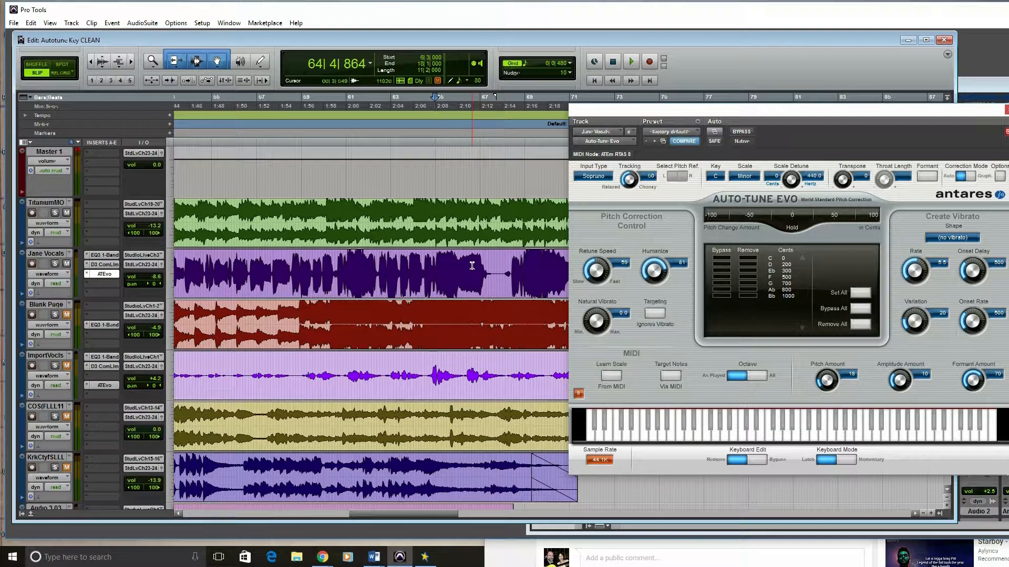
{"action": "key", "text": "space"}
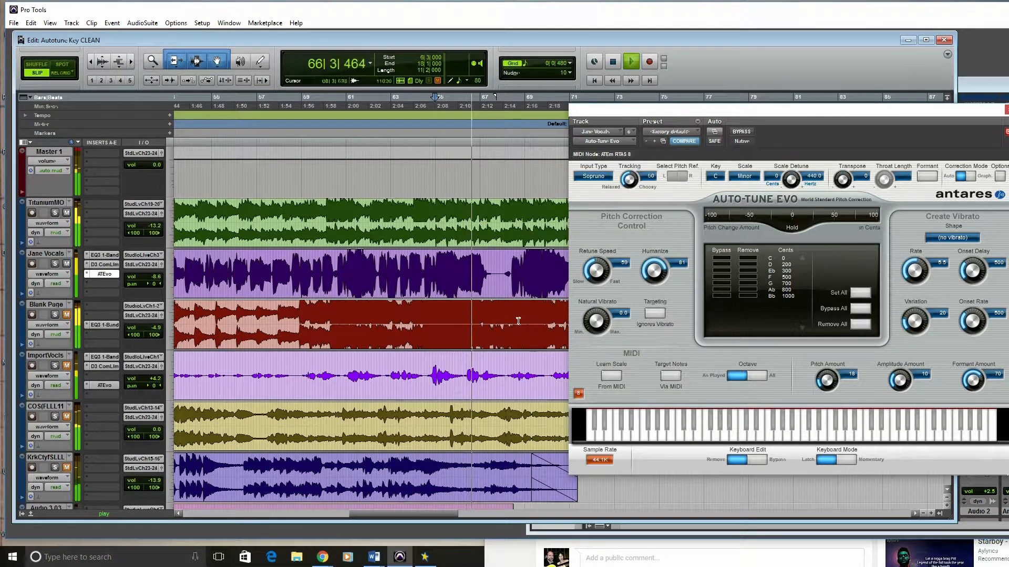
{"action": "key", "text": "space"}
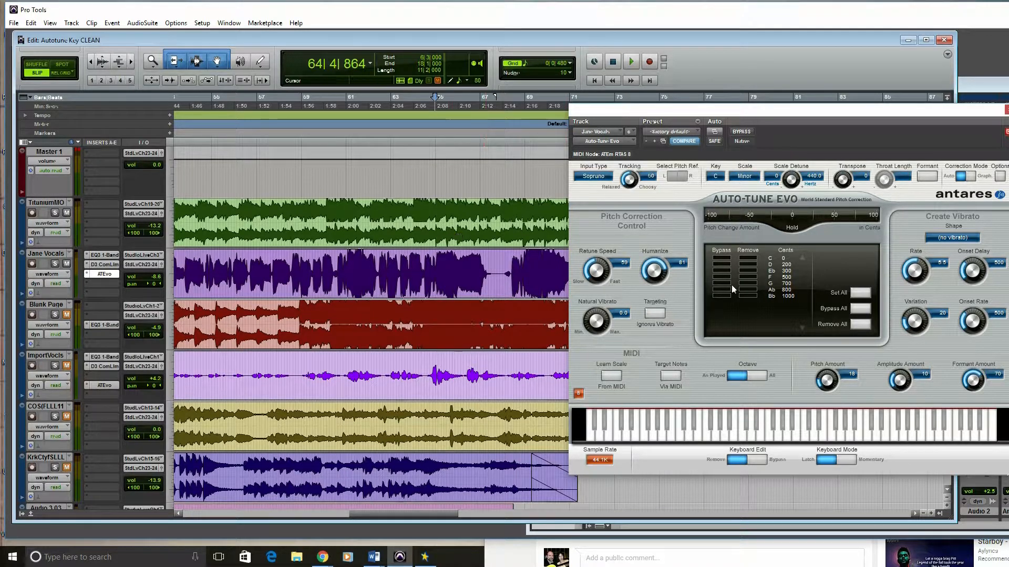
- Audition the Titanium vocal from 55|1|232 and reduce Humanize to a moderate, more subtle amount
{"action": "left_click", "coordinate": [212, 106]}
{"action": "key", "text": "space"}
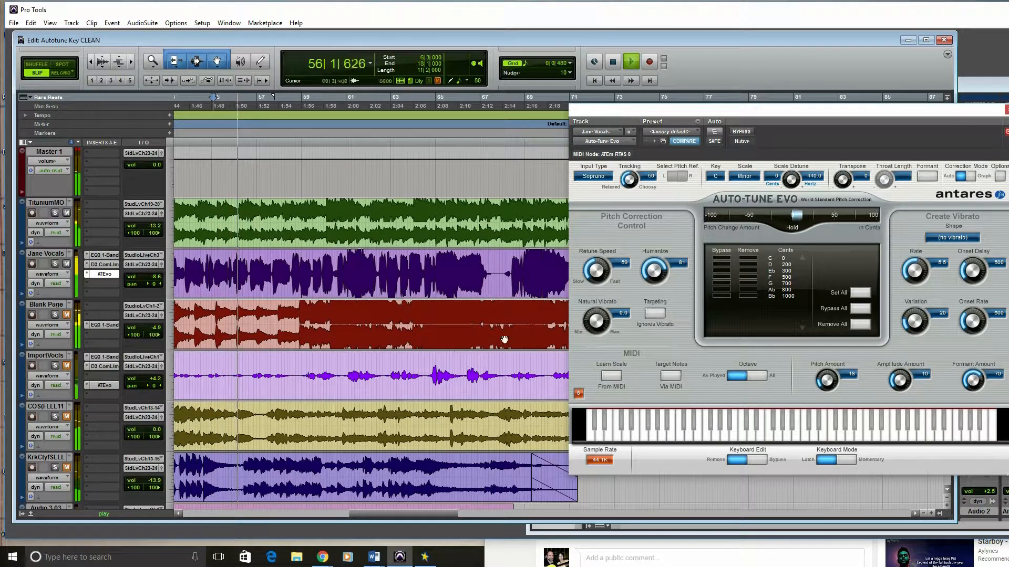
{"action": "key", "text": "space"}
{"action": "key", "text": "space"}
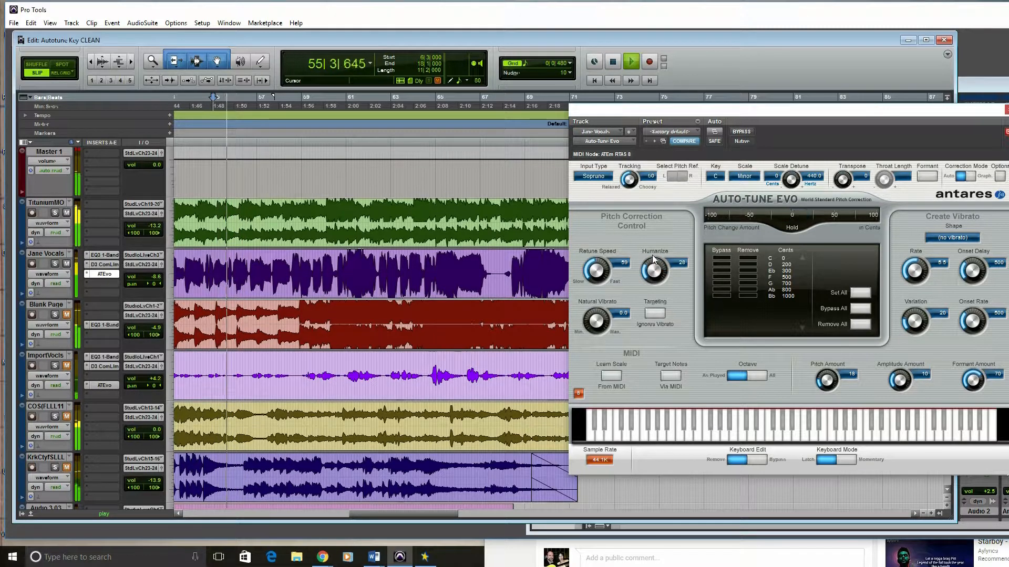
{"action": "left_click_drag", "start_coordinate": [650, 269], "coordinate": [648, 268]}
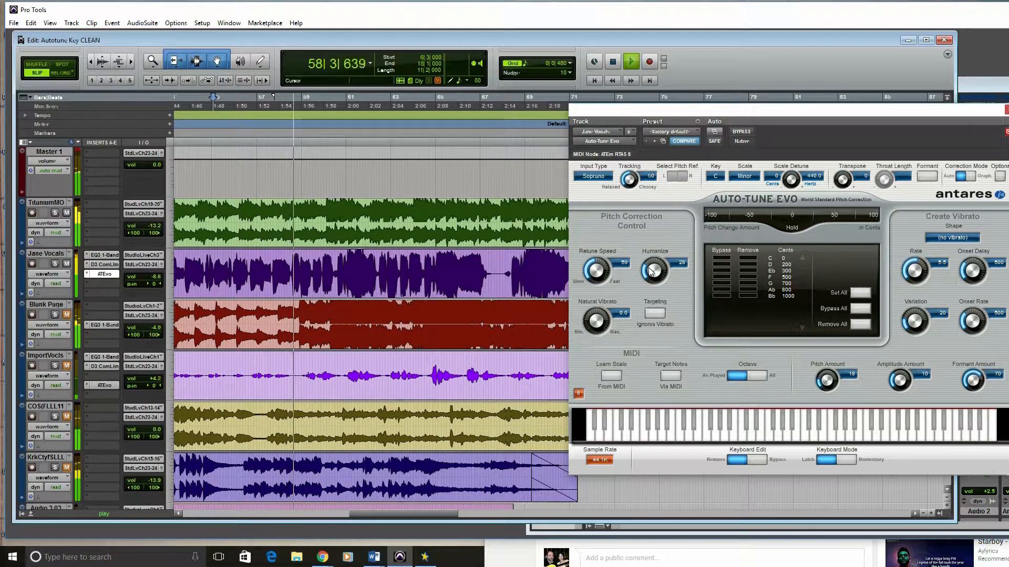
{"action": "key", "text": "space"}
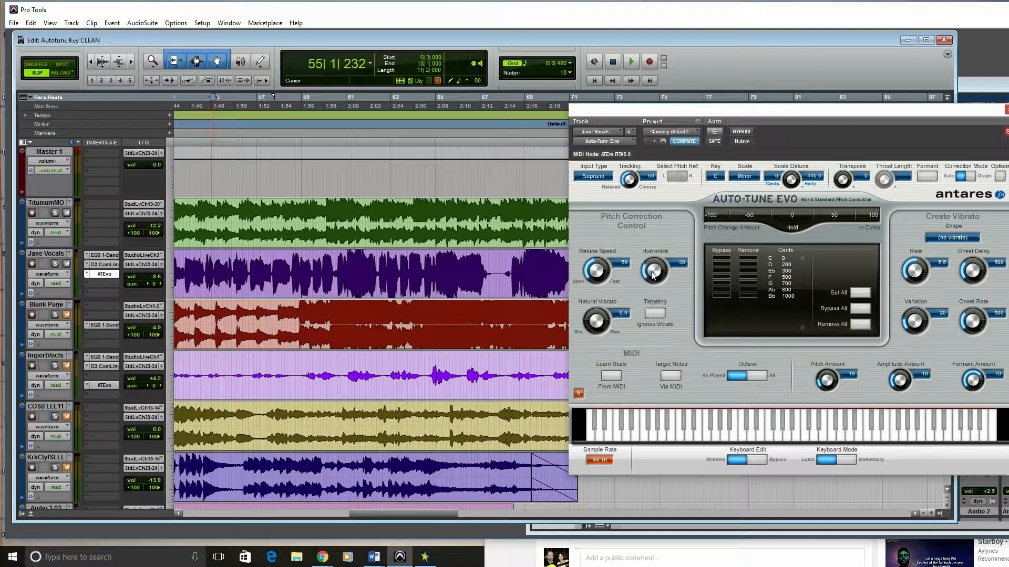
- Set Humanize to 18 on the Titanium vocal and audition the sustained note from 64|2|258
{"action": "left_click_drag", "start_coordinate": [647, 279], "coordinate": [663, 267]}
{"action": "key", "text": "space"}
{"action": "key", "text": "space"}
{"action": "left_click", "coordinate": [420, 106]}
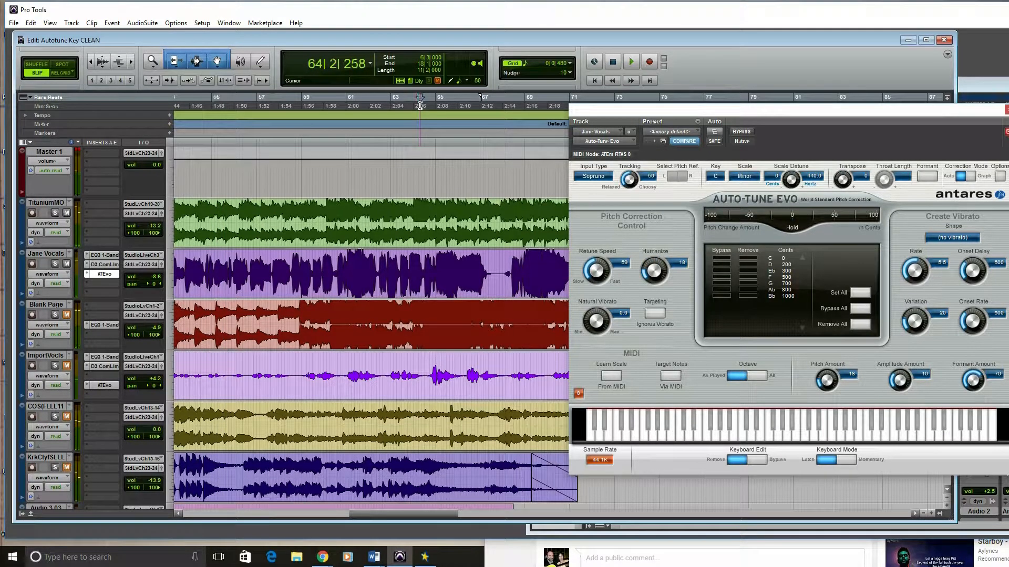
{"action": "key", "text": "space"}
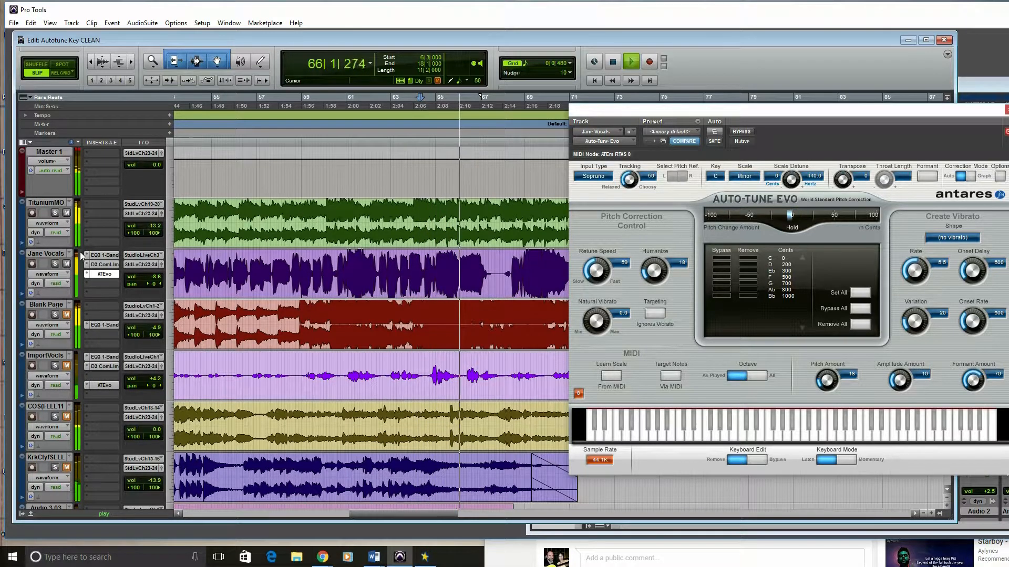
{"action": "key", "text": "space"}
- Enable automation for Auto-Tune Evo's Humanize parameter on the Titanium vocal
{"action": "left_click", "coordinate": [714, 133]}
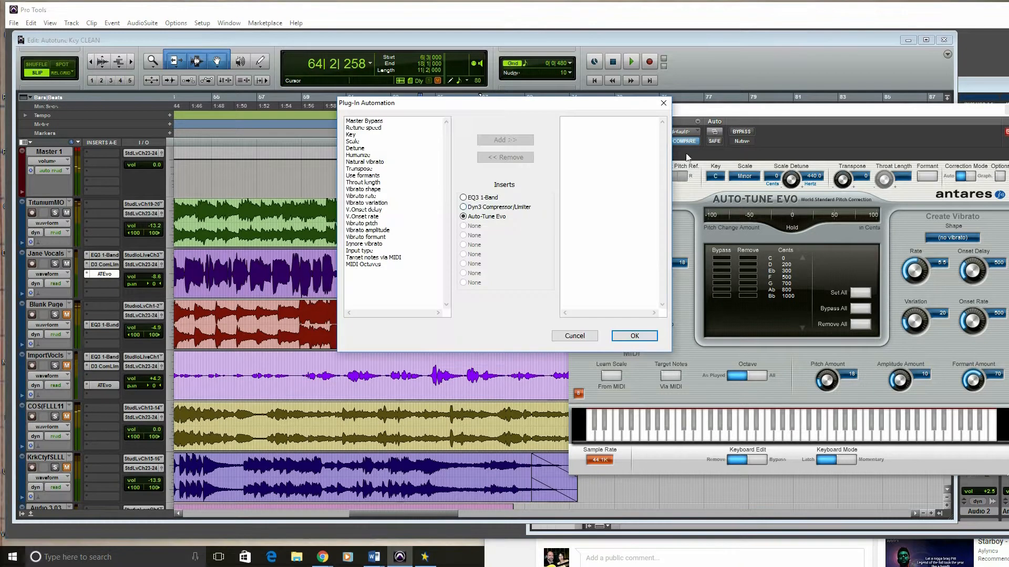
{"action": "left_click", "coordinate": [357, 156]}
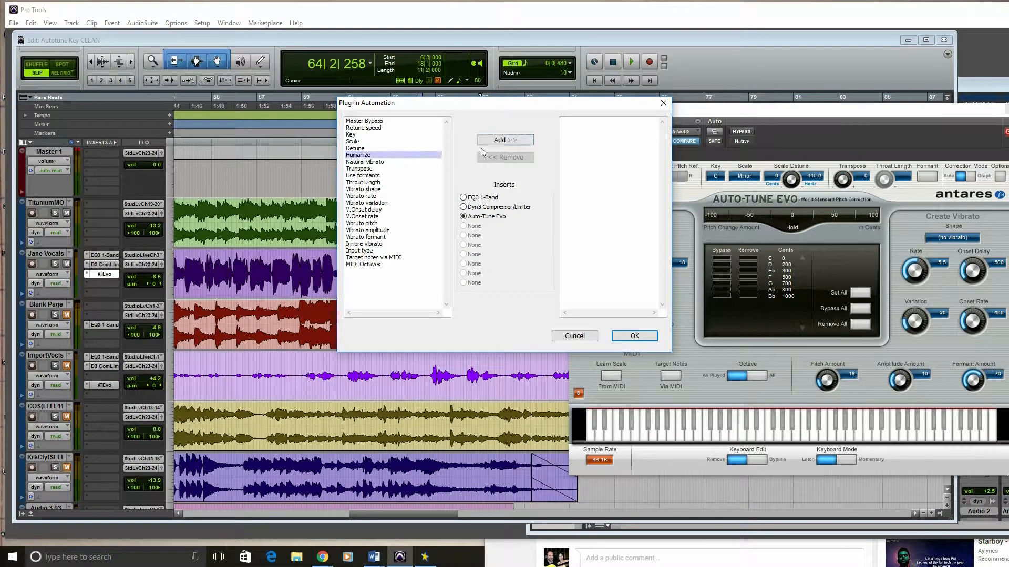
{"action": "left_click", "coordinate": [505, 140]}
{"action": "left_click", "coordinate": [634, 335]}
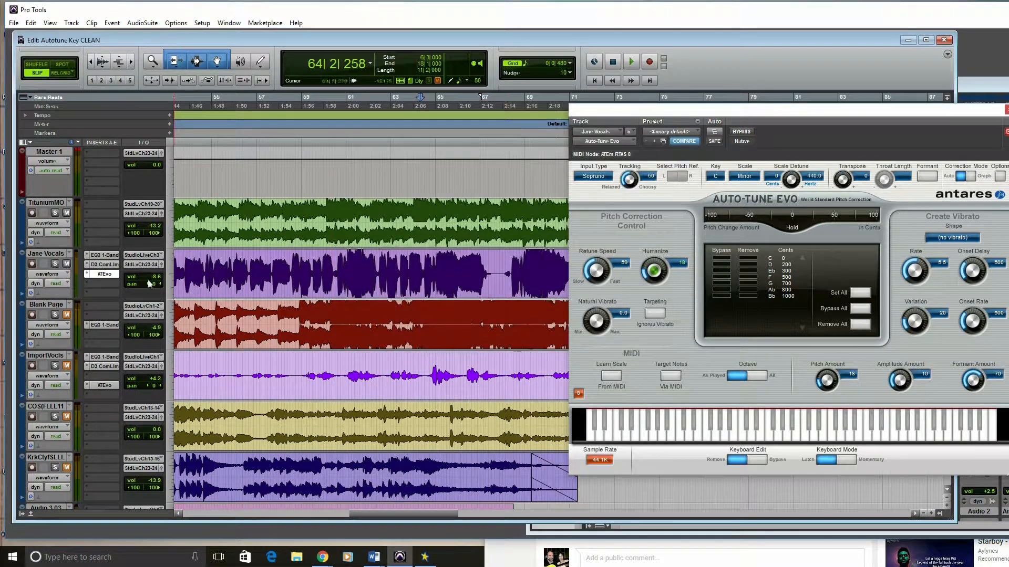
- Switch the Titanium vocal track's view to the Auto-Tune Evo Humanize automation
{"action": "left_click", "coordinate": [53, 278]}
{"action": "mouse_move", "coordinate": [76, 366]}
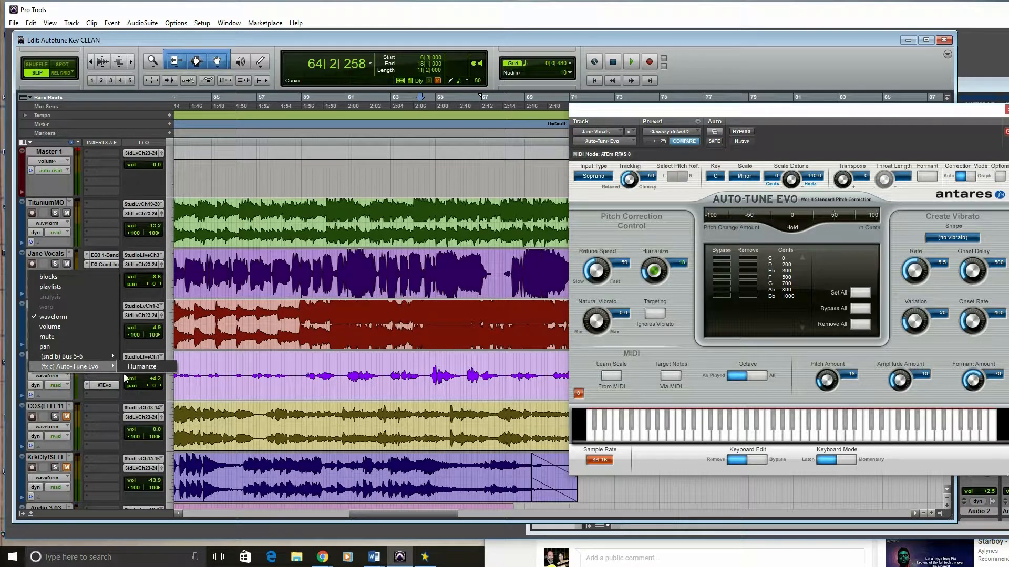
{"action": "left_click", "coordinate": [142, 367]}
- Add Humanize breakpoints around the sustained note between bars 64 and 67 with the Grabber tool, raising the middle one into a peak
{"action": "left_click", "coordinate": [216, 61]}
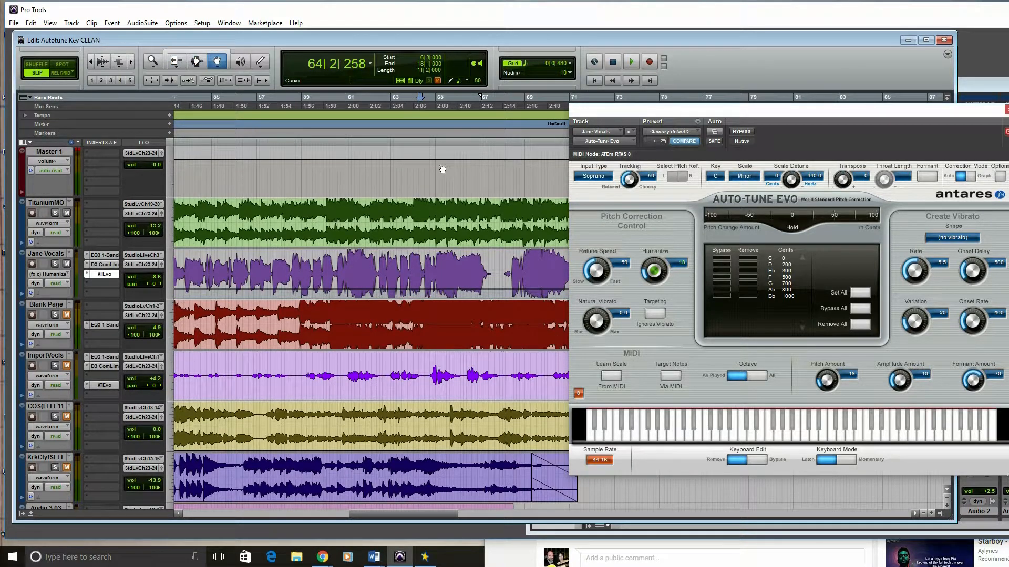
{"action": "key", "text": "space"}
{"action": "left_click", "coordinate": [433, 289]}
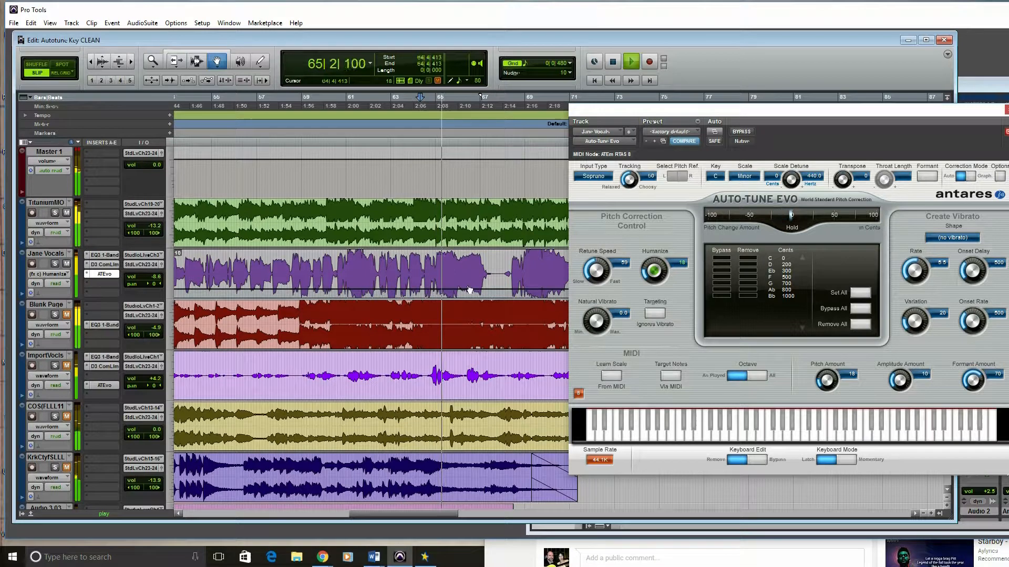
{"action": "left_click", "coordinate": [491, 289]}
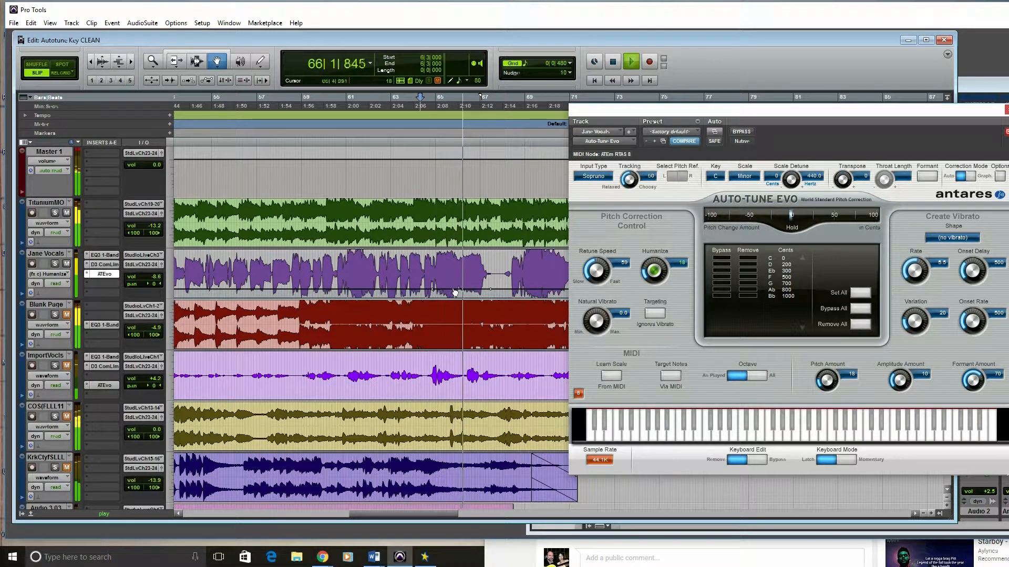
{"action": "left_click_drag", "start_coordinate": [458, 289], "coordinate": [458, 275]}
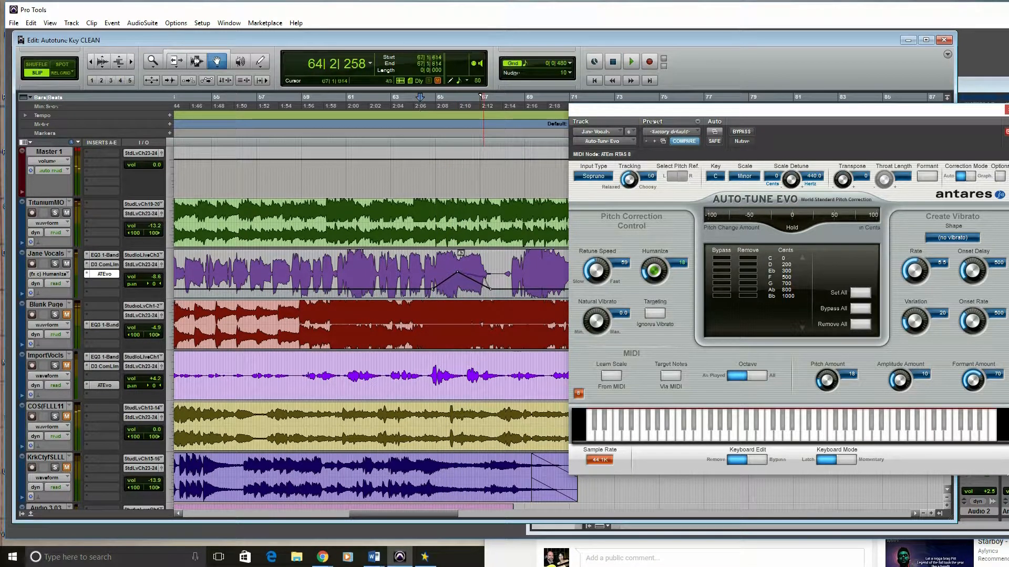
- Reshape the Humanize curve to rise early and stay high until the sustained note ends, auditioning it from 64|2|258
{"action": "key", "text": "space"}
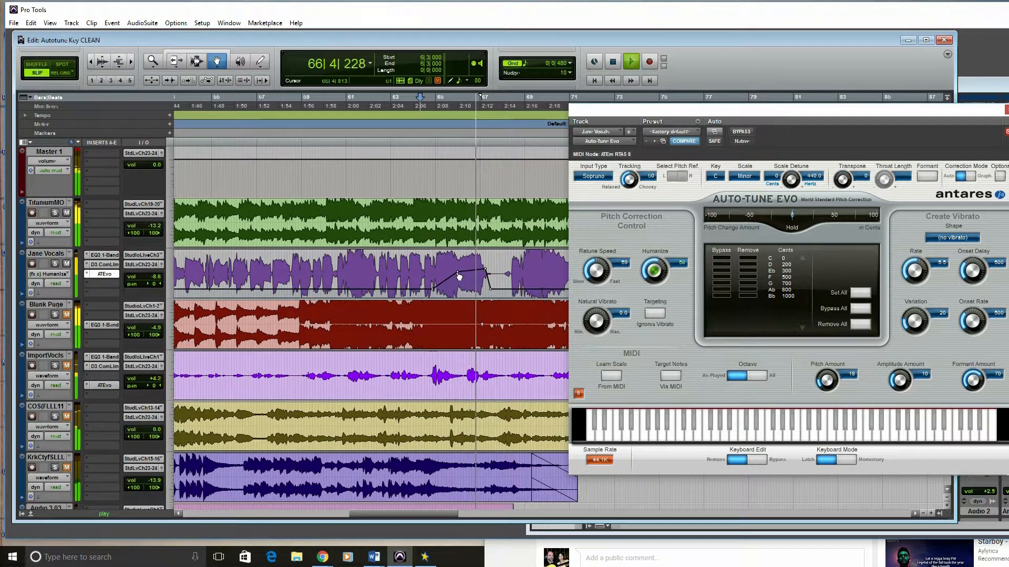
{"action": "key", "text": "space"}
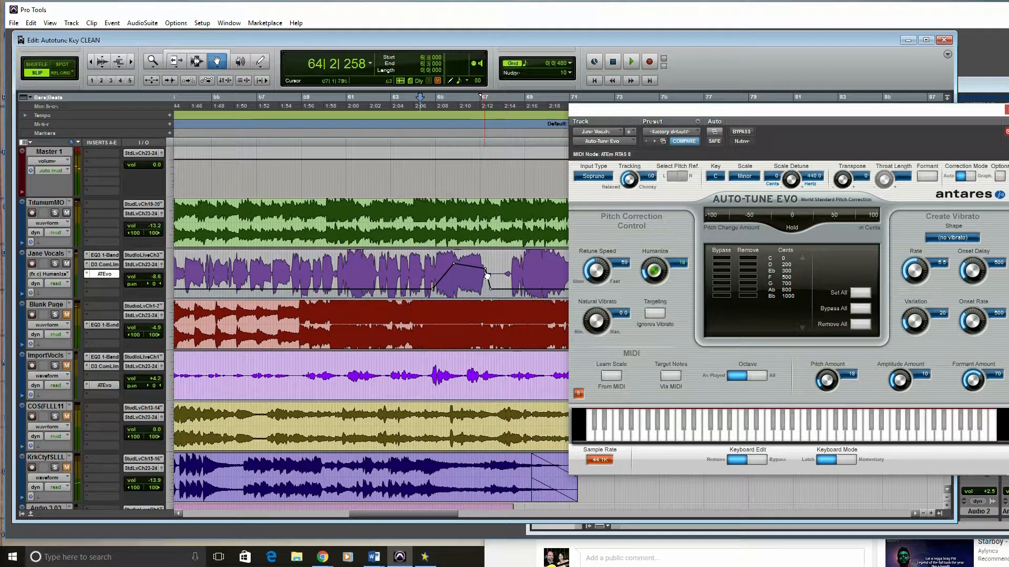
{"action": "key", "text": "space"}
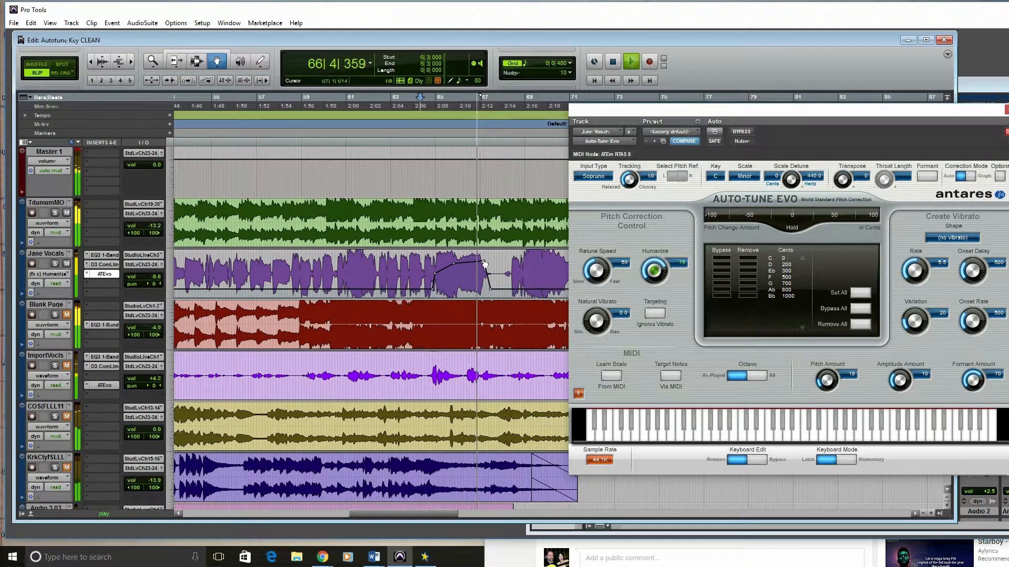
{"action": "key", "text": "space"}
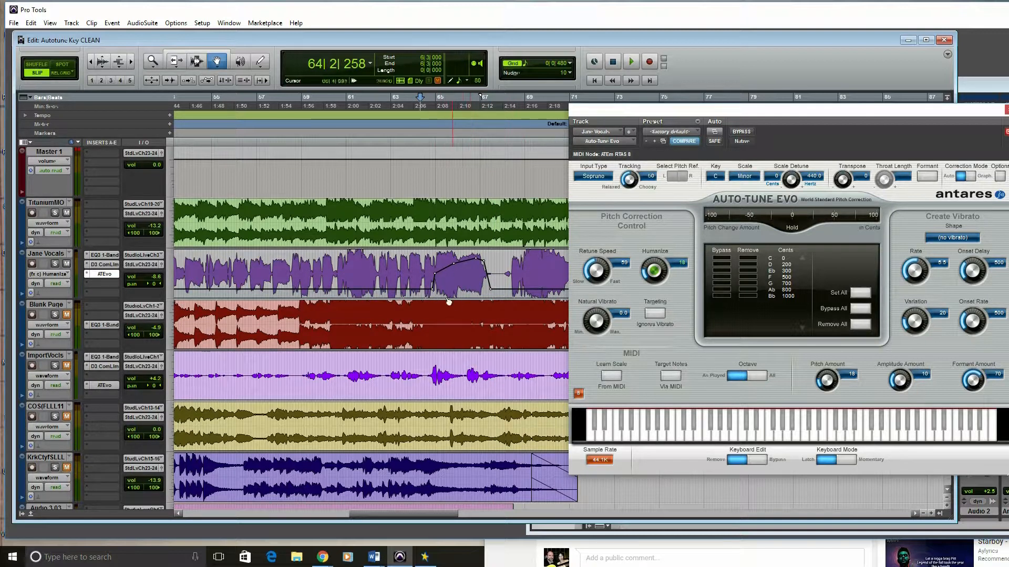
{"action": "key", "text": "space"}
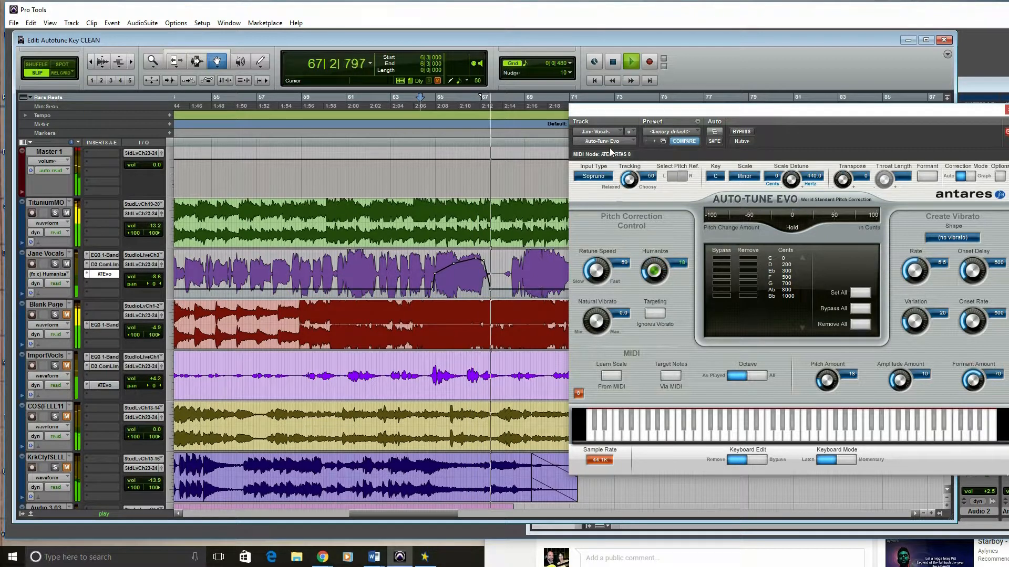
{"action": "key", "text": "space"}
- Close the Auto-Tune Evo window, check the Mix window briefly and return to the Edit window
{"action": "left_click_drag", "start_coordinate": [835, 122], "coordinate": [687, 131]}
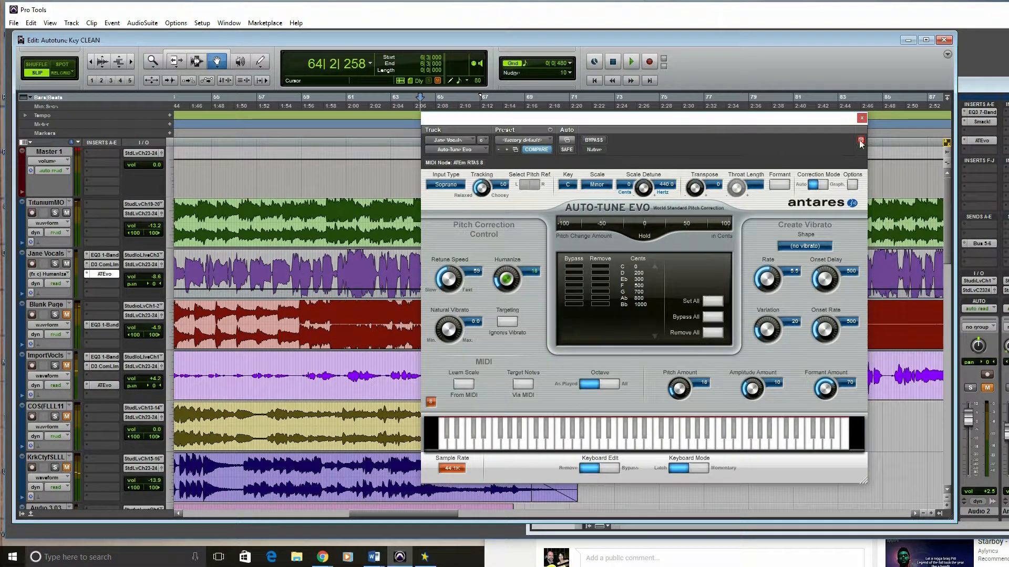
{"action": "left_click", "coordinate": [862, 119]}
{"action": "key", "text": "ctrl+="}
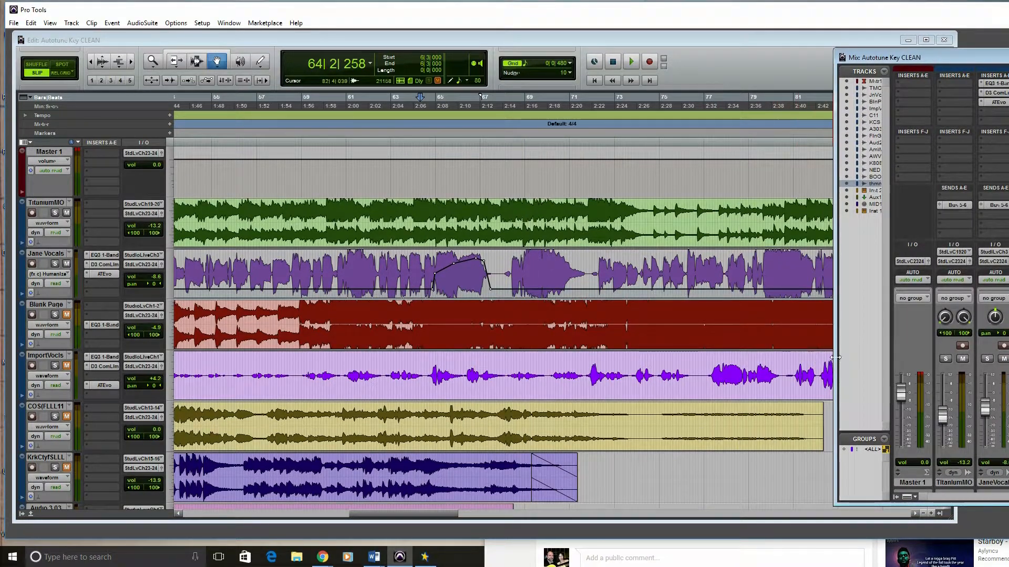
{"action": "key", "text": "ctrl+="}
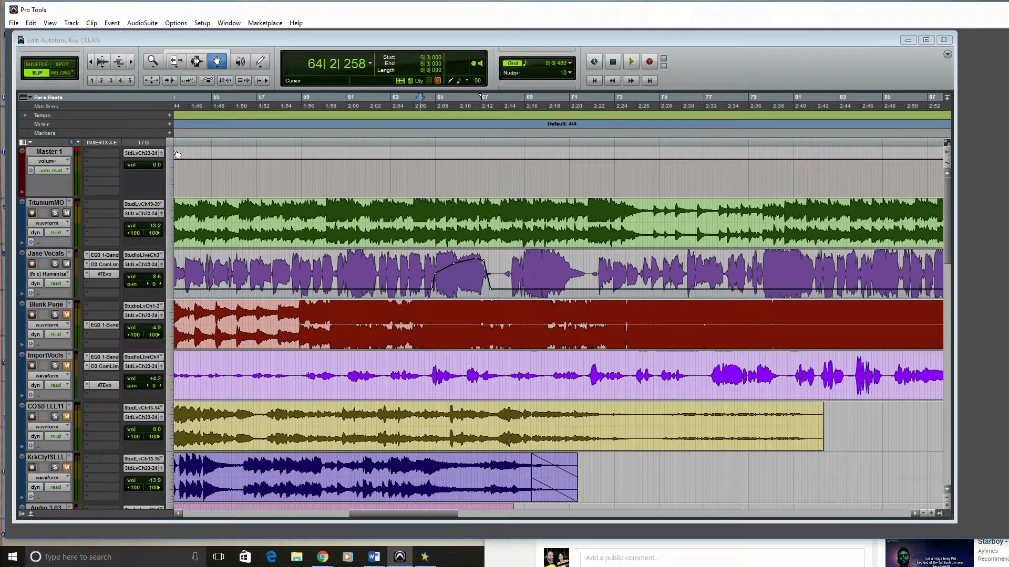
{"action": "left_click", "coordinate": [353, 41]}
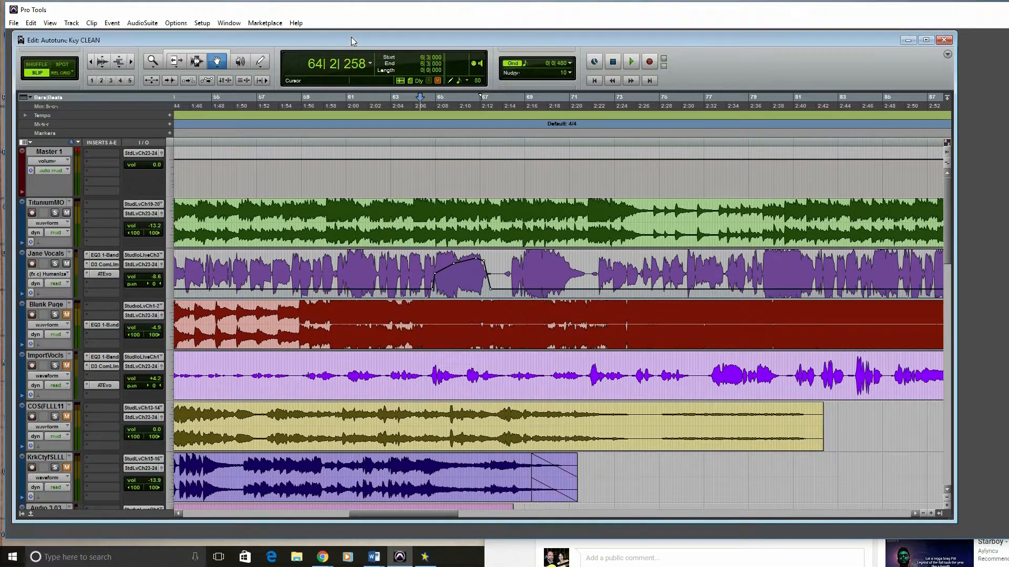
- Review all the session's tracks from the Master track down to Inst 2 across the full timeline
{"action": "left_click", "coordinate": [89, 64]}
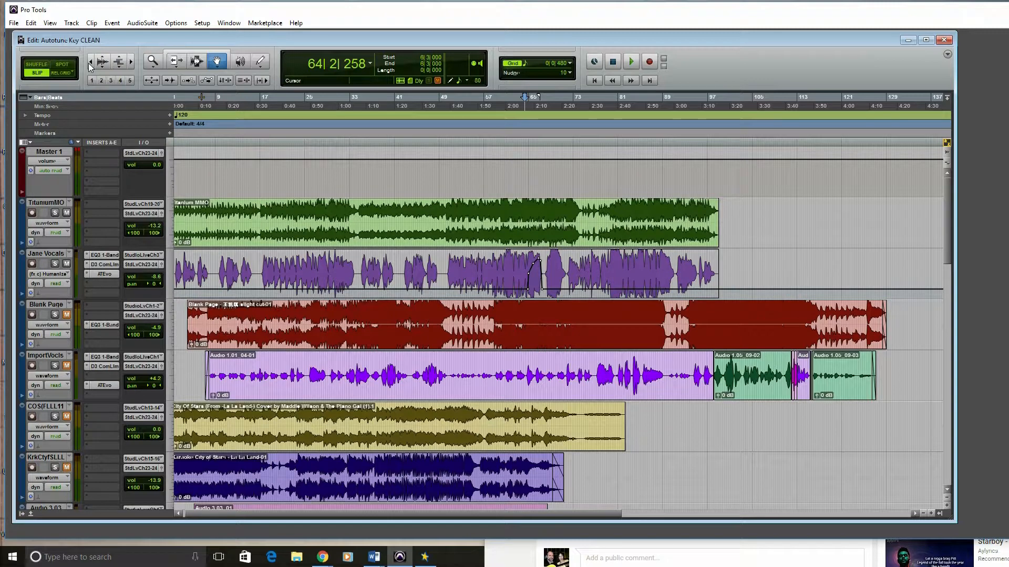
{"action": "scroll", "coordinate": [63, 348], "scroll_direction": "down", "scroll_amount": 6}
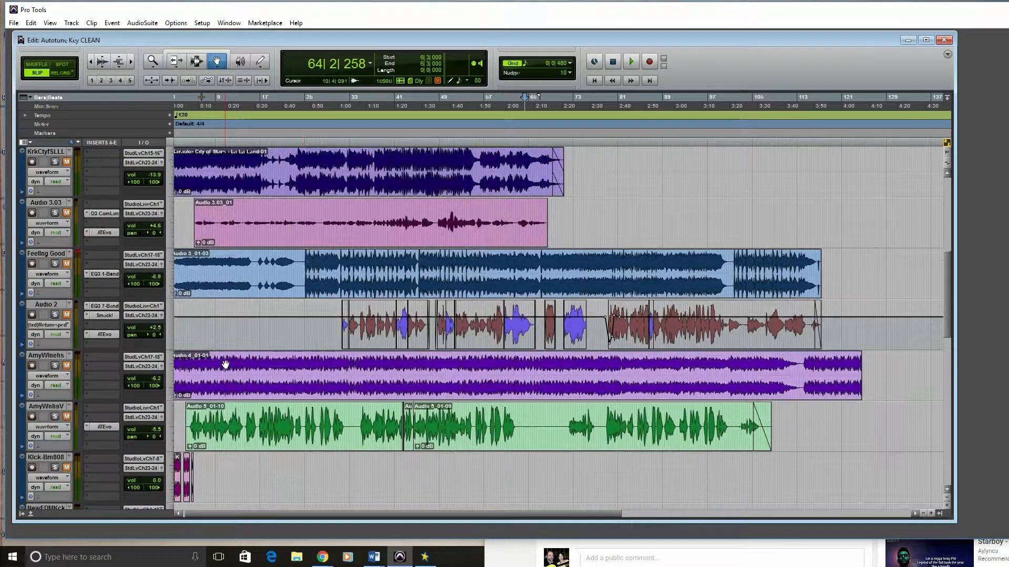
{"action": "scroll", "coordinate": [406, 487], "scroll_direction": "down", "scroll_amount": 8}
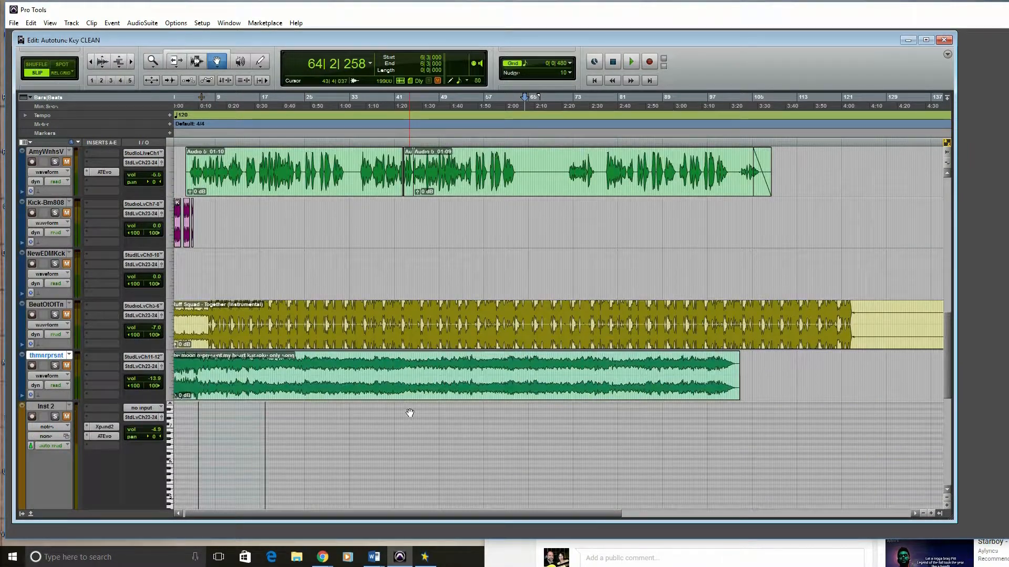
{"action": "scroll", "coordinate": [436, 349], "scroll_direction": "down", "scroll_amount": 2}
{"action": "scroll", "coordinate": [432, 350], "scroll_direction": "up", "scroll_amount": 6}
{"action": "scroll", "coordinate": [433, 349], "scroll_direction": "up", "scroll_amount": 10}
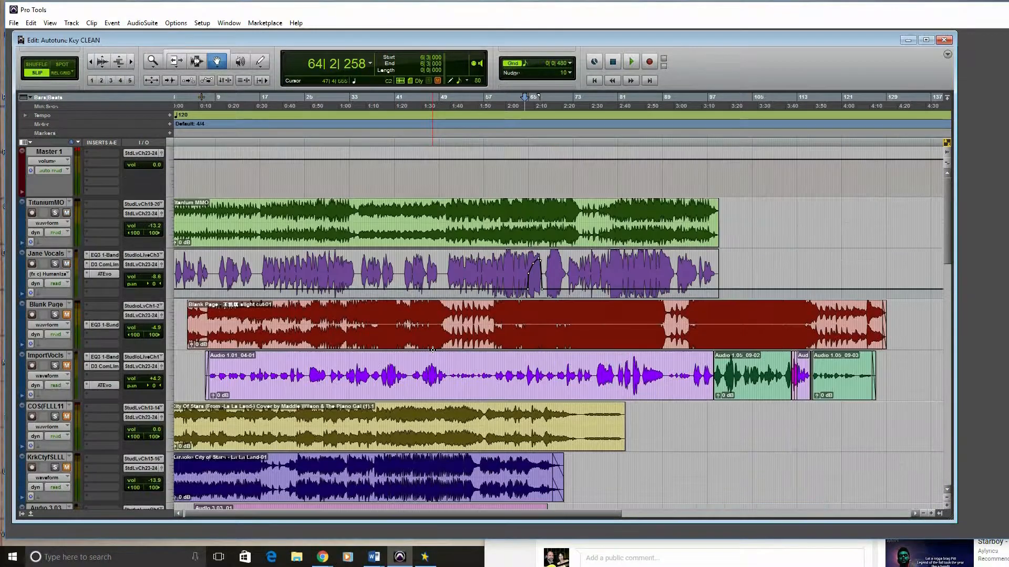